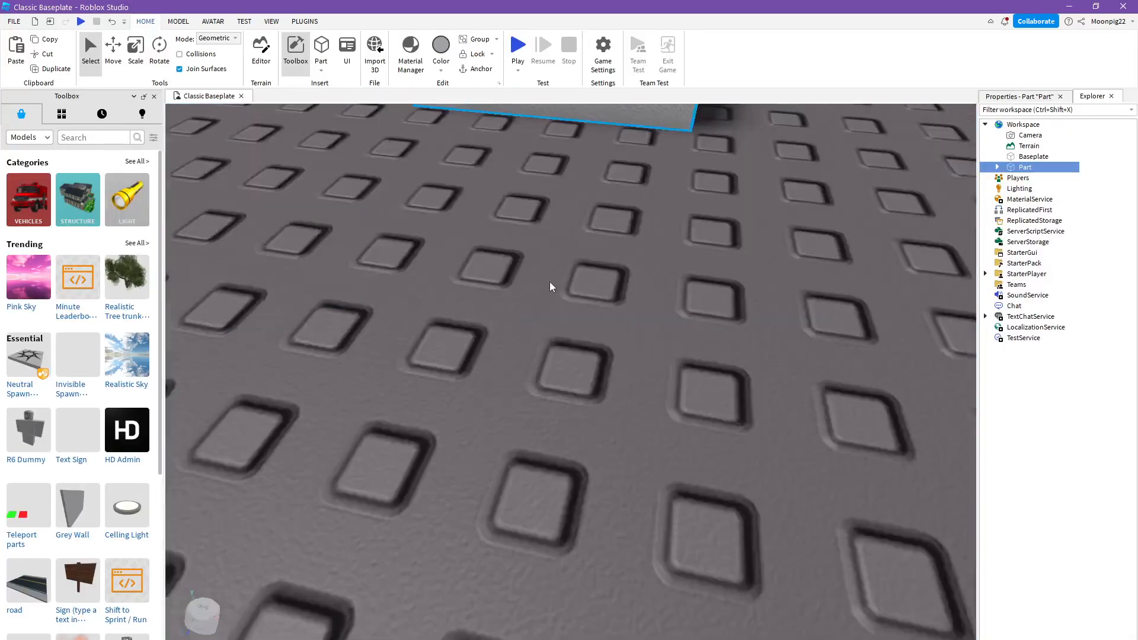
{"action": "scroll", "coordinate": [550, 282], "scroll_direction": "down", "scroll_amount": 5}
{"action": "scroll", "coordinate": [549, 276], "scroll_direction": "up", "scroll_amount": 5}
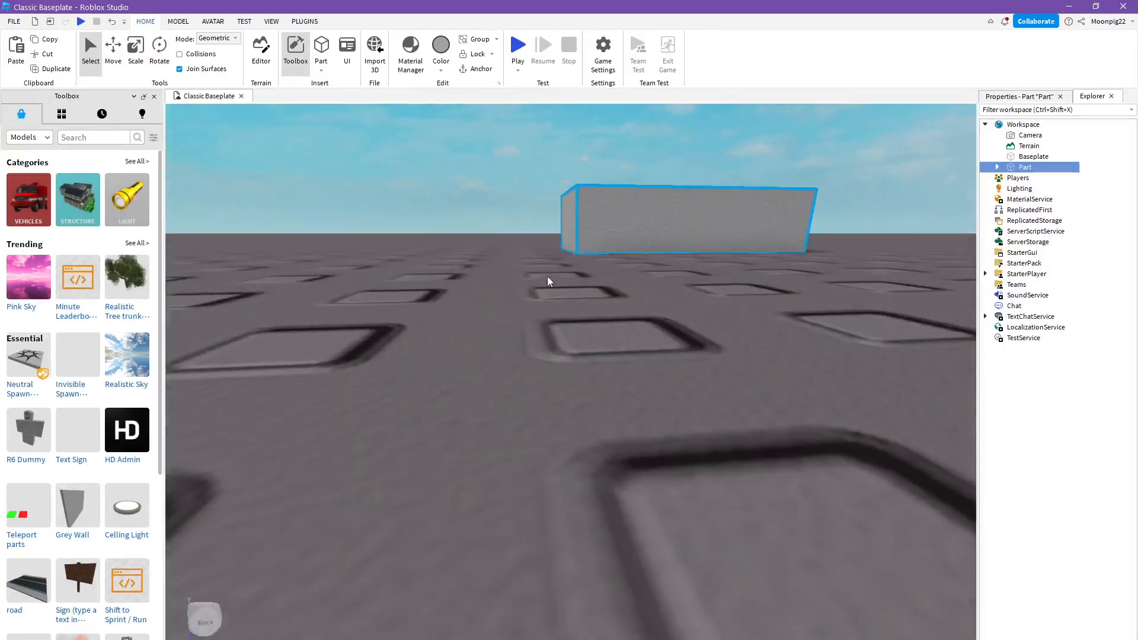
{"action": "scroll", "coordinate": [547, 277], "scroll_direction": "down", "scroll_amount": 5}
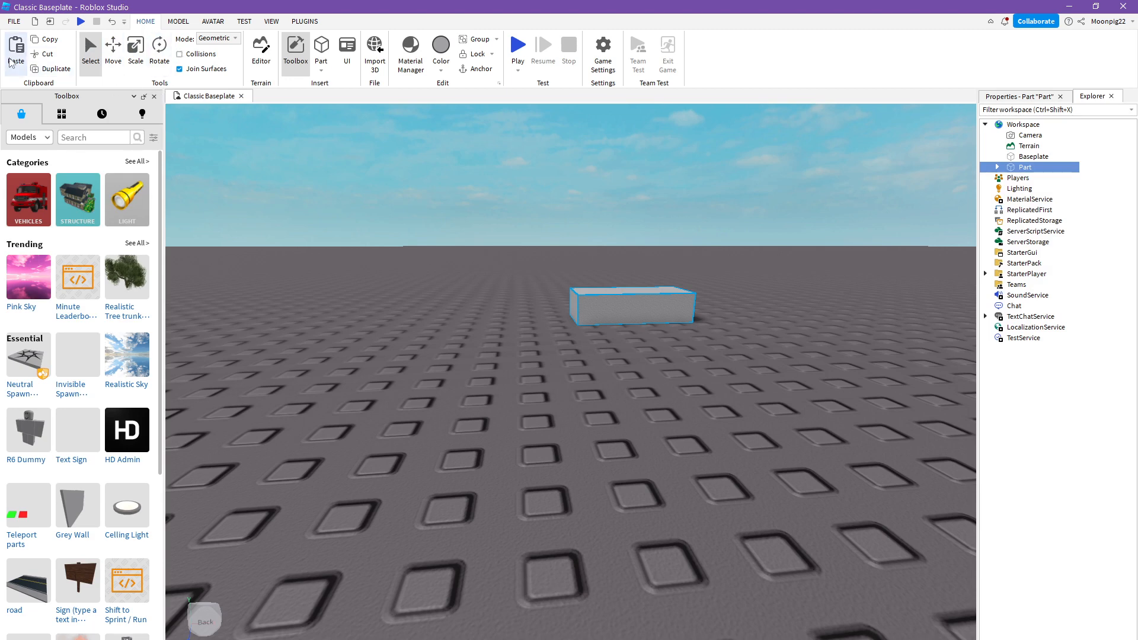
{"action": "left_click", "coordinate": [13, 21]}
{"action": "left_click", "coordinate": [13, 21]}
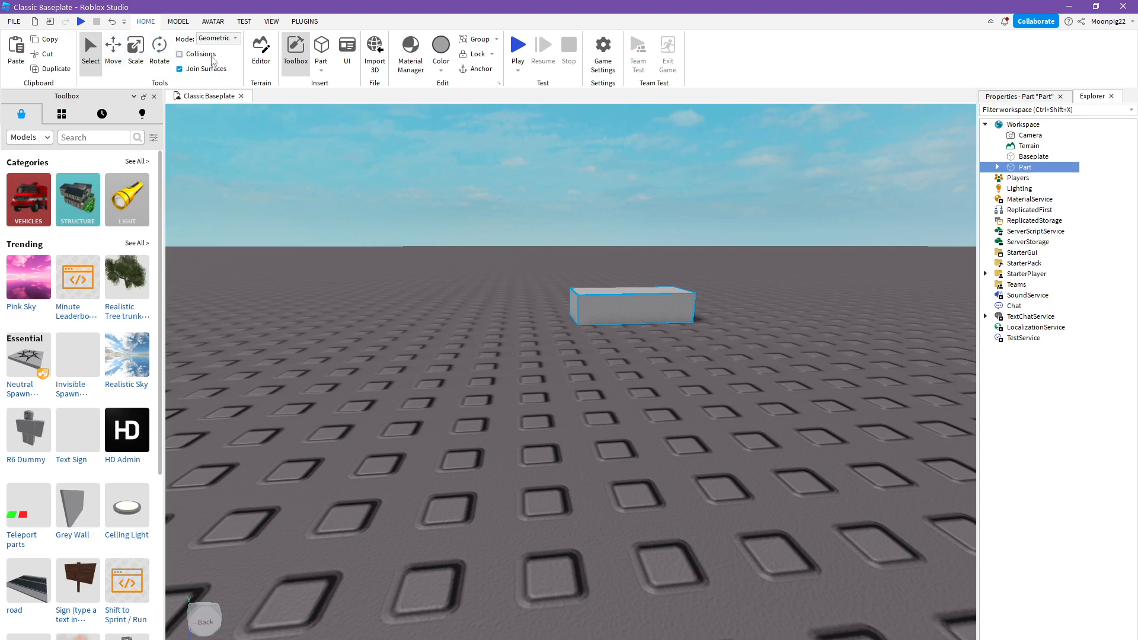
{"action": "key", "text": "s"}
{"action": "right_click_drag", "start_coordinate": [450, 202], "coordinate": [446, 191]}
{"action": "key", "text": "w"}
{"action": "key", "text": "a"}
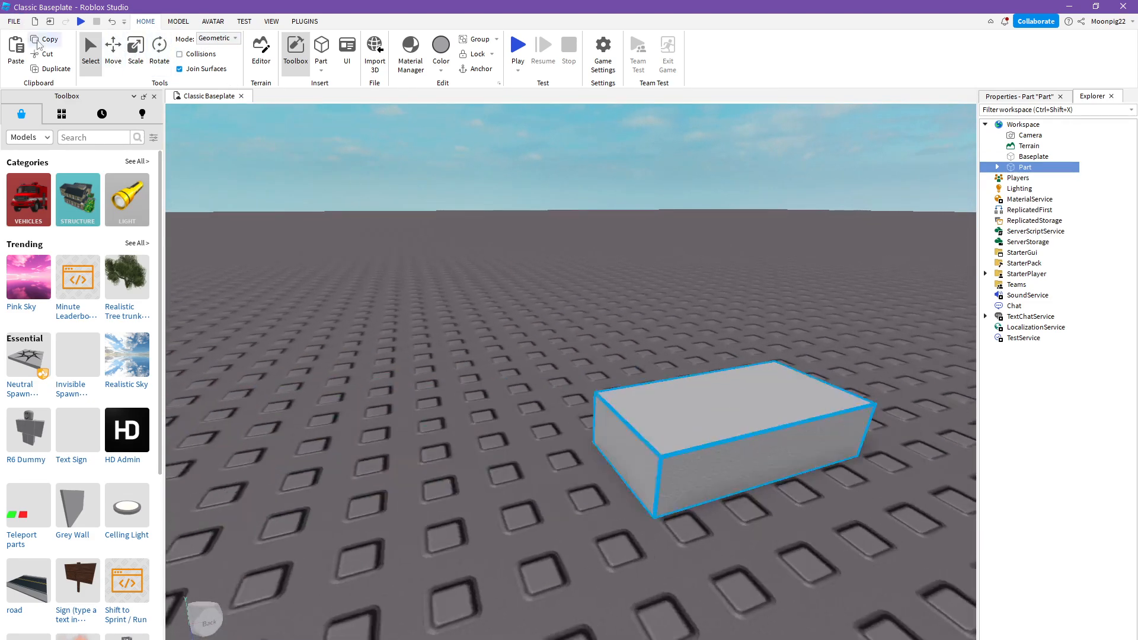
{"action": "left_click", "coordinate": [14, 21]}
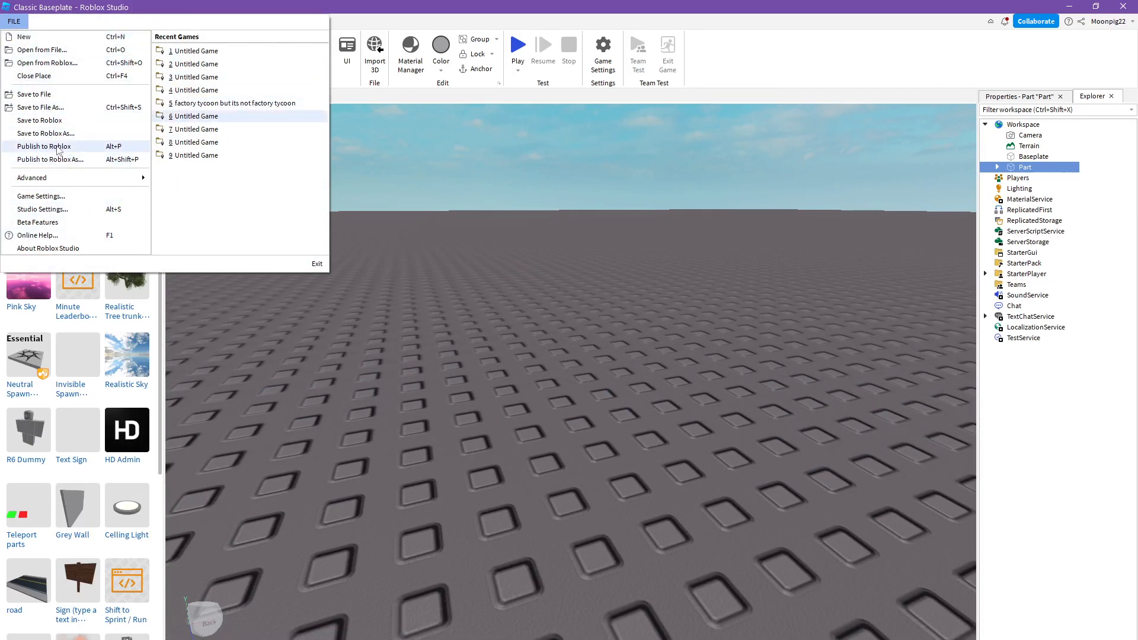
{"action": "left_click", "coordinate": [408, 182]}
{"action": "mouse_move", "coordinate": [408, 183]}
{"action": "right_mouse_down"}
{"action": "mouse_move", "coordinate": [418, 187]}
{"action": "mouse_move", "coordinate": [408, 189]}
{"action": "right_mouse_up"}
{"action": "key", "text": "s"}
{"action": "key", "text": "a"}
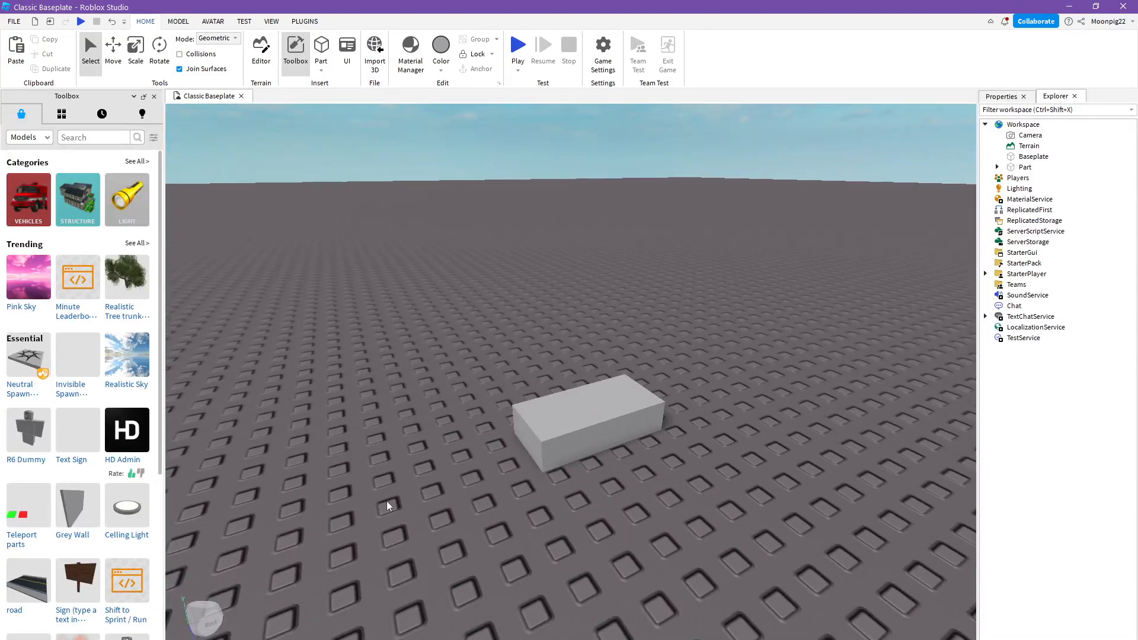
- Move the grey part sideways along its red axis and raise it well above the baseplate
{"action": "left_click", "coordinate": [615, 419]}
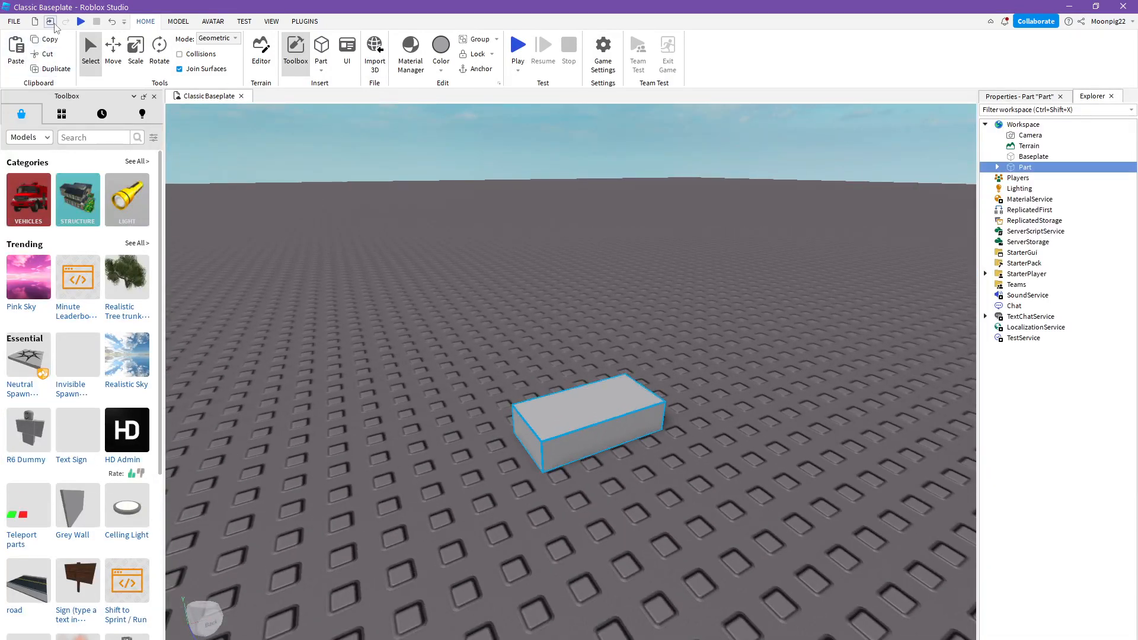
{"action": "key", "text": "ctrl+2"}
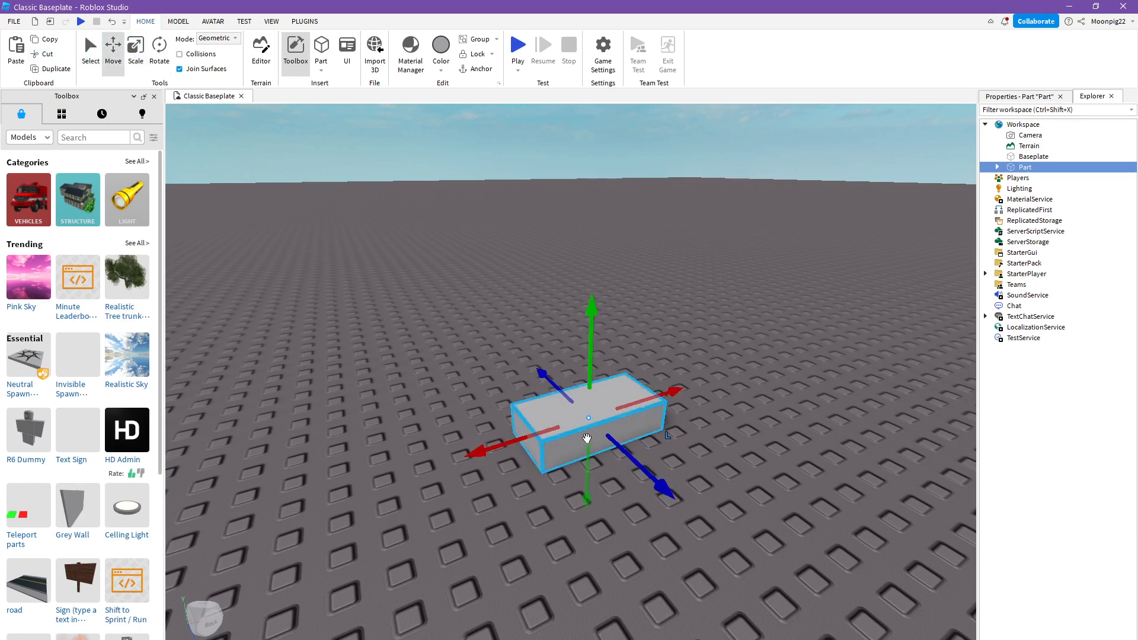
{"action": "left_click_drag", "start_coordinate": [652, 399], "coordinate": [577, 380]}
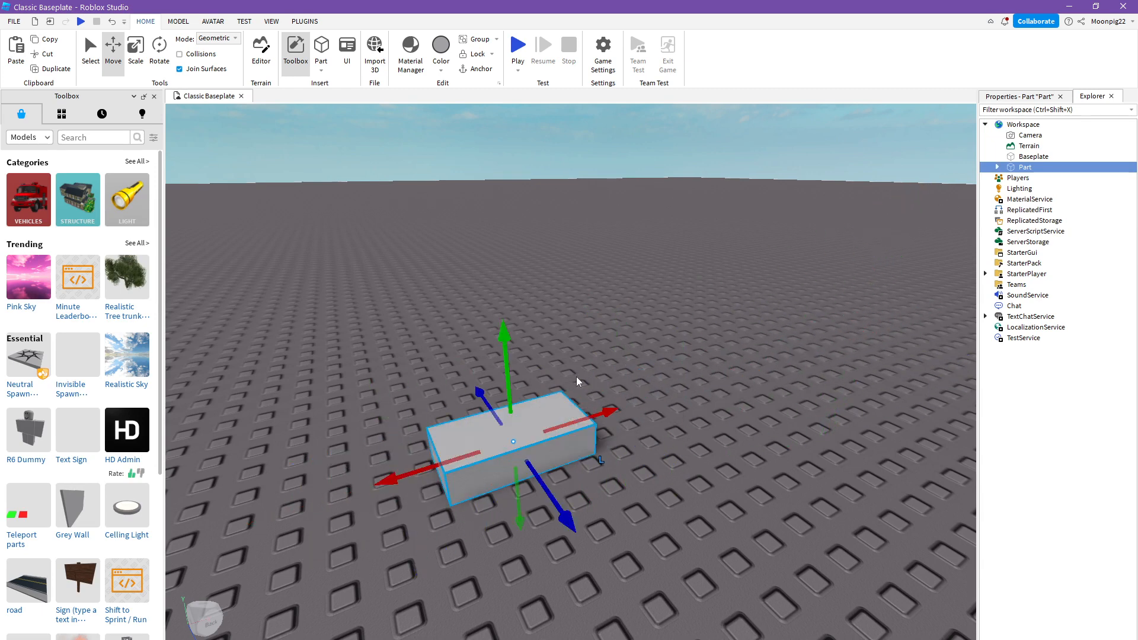
{"action": "left_click_drag", "start_coordinate": [489, 373], "coordinate": [489, 196]}
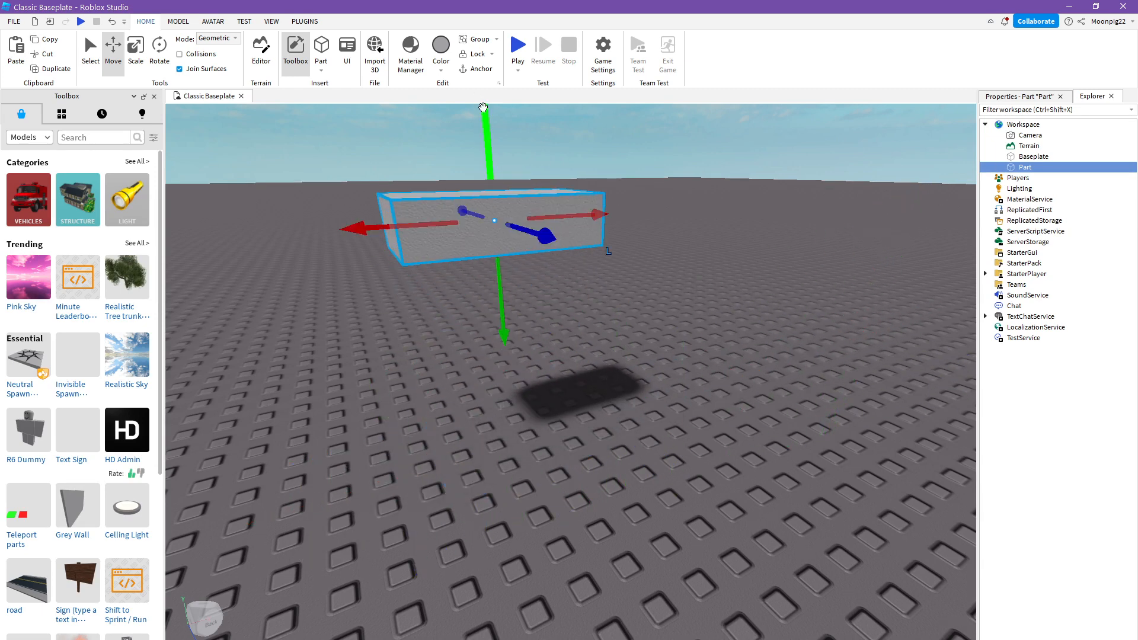
{"action": "left_click", "coordinate": [705, 323]}
- Scale the floating part much taller and wider so it forms a thin, wall-like slab
{"action": "right_click_drag", "start_coordinate": [704, 323], "coordinate": [704, 323]}
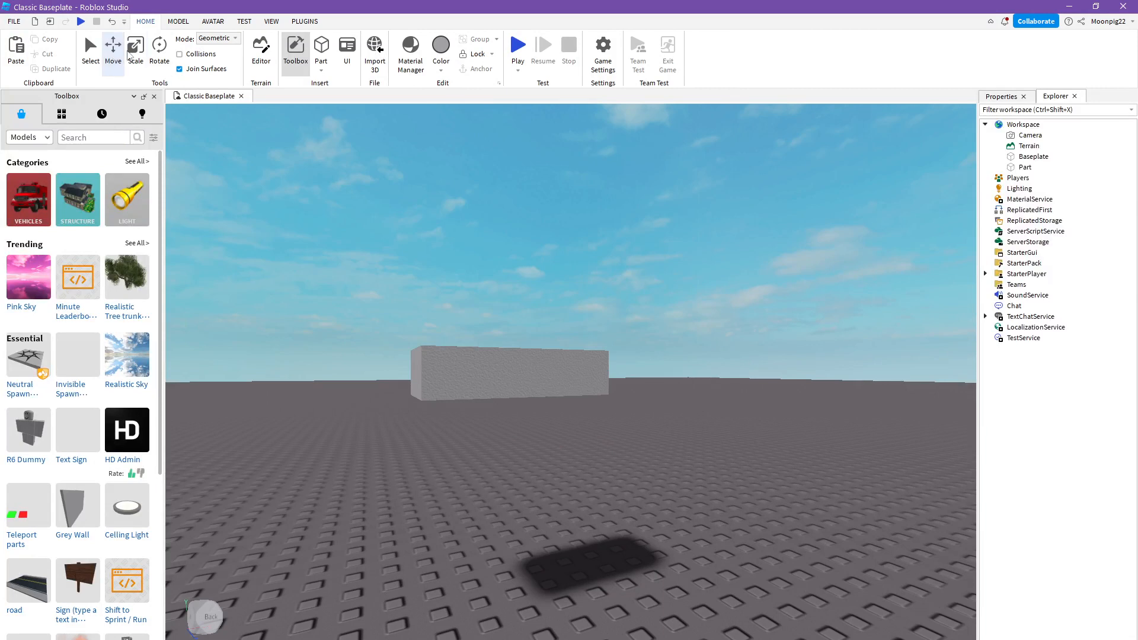
{"action": "left_click", "coordinate": [602, 378]}
{"action": "left_click_drag", "start_coordinate": [610, 373], "coordinate": [582, 374]}
{"action": "left_click_drag", "start_coordinate": [569, 329], "coordinate": [568, 176]}
{"action": "left_click_drag", "start_coordinate": [376, 279], "coordinate": [318, 272]}
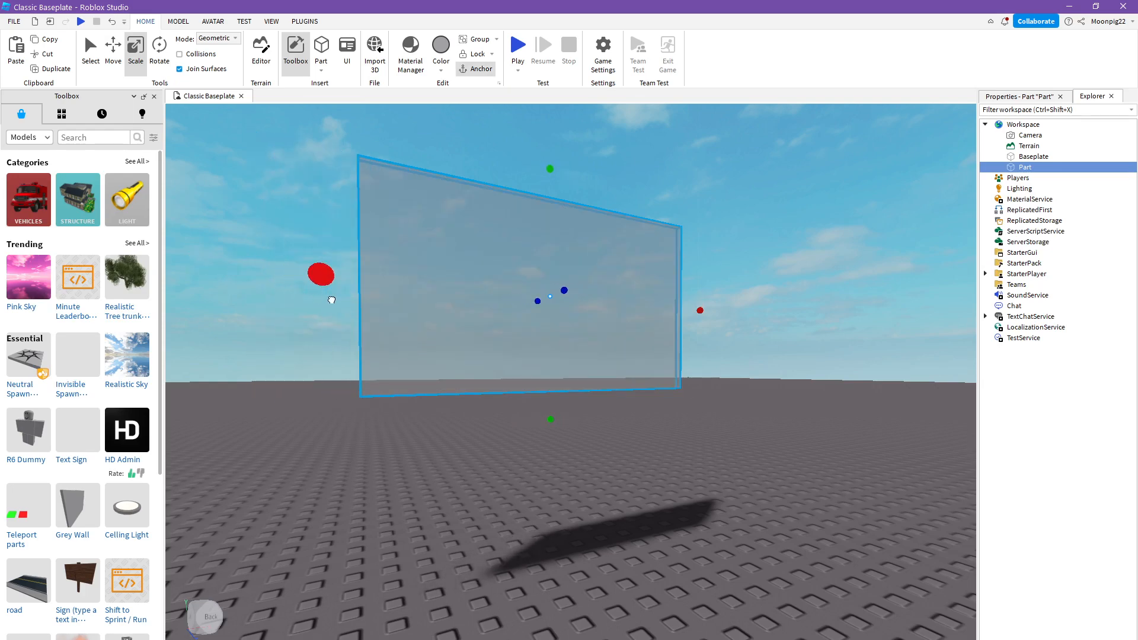
{"action": "left_click", "coordinate": [727, 519]}
- Rotate the slab around its blue axis so it hangs tilted above the baseplate
{"action": "right_click_drag", "start_coordinate": [731, 522], "coordinate": [731, 522]}
{"action": "key", "text": "s"}
{"action": "key", "text": "a"}
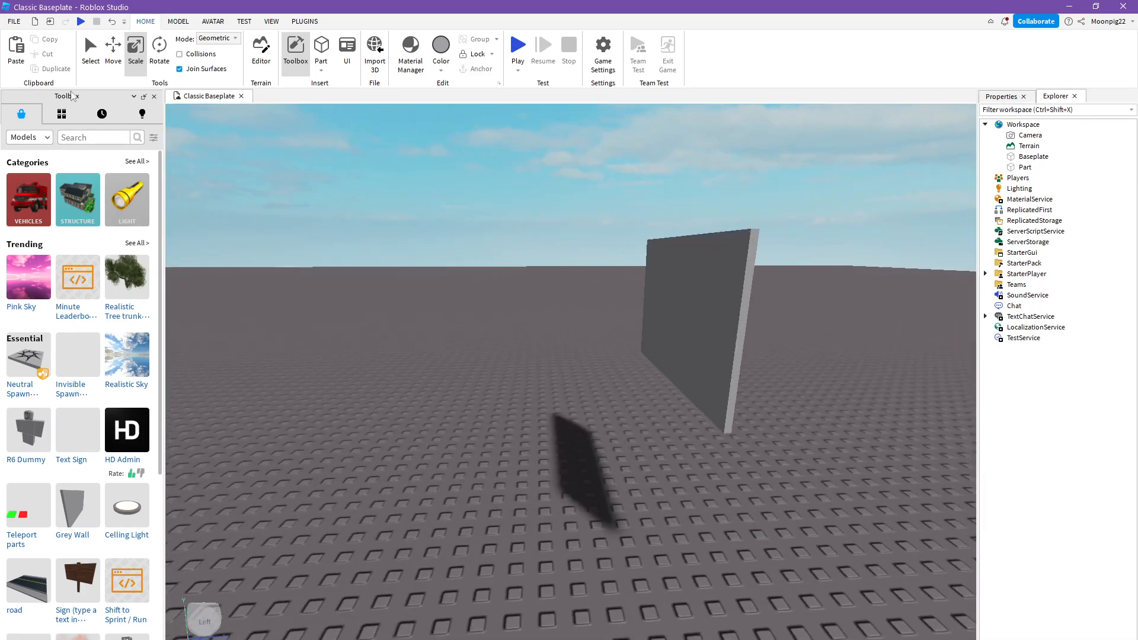
{"action": "left_click", "coordinate": [159, 52]}
{"action": "left_click", "coordinate": [681, 320]}
{"action": "mouse_move", "coordinate": [682, 325]}
{"action": "left_mouse_down"}
{"action": "mouse_move", "coordinate": [634, 308]}
{"action": "mouse_move", "coordinate": [693, 318]}
{"action": "left_mouse_up"}
{"action": "key", "text": "a"}
{"action": "right_click_drag", "start_coordinate": [695, 318], "coordinate": [704, 315]}
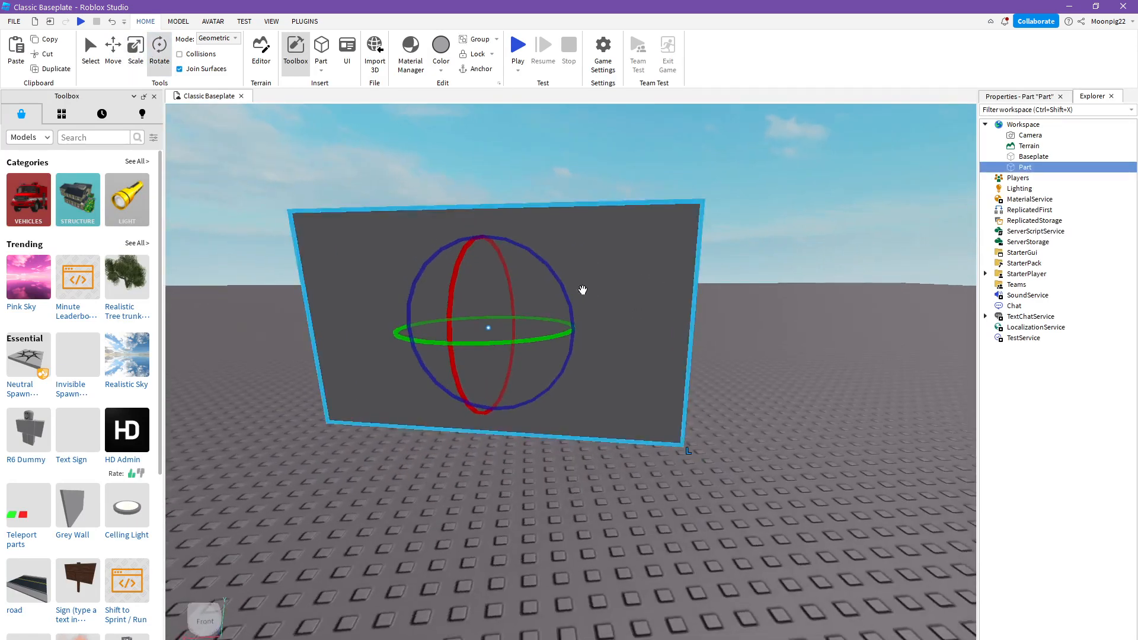
{"action": "left_click_drag", "start_coordinate": [583, 290], "coordinate": [522, 240]}
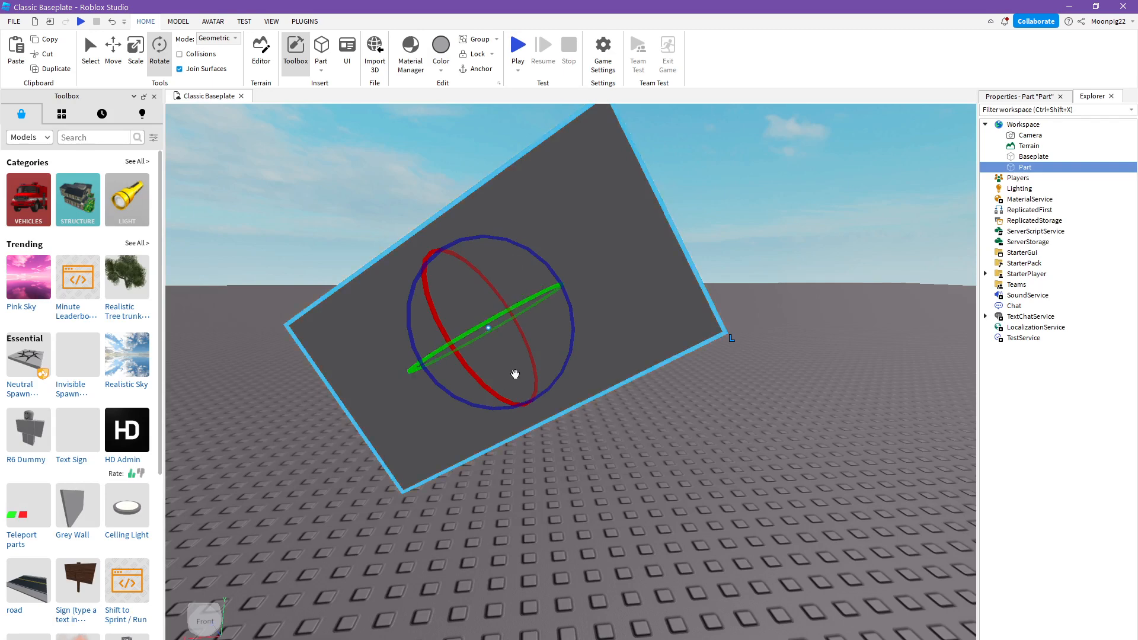
{"action": "left_click_drag", "start_coordinate": [486, 387], "coordinate": [465, 370]}
{"action": "left_click", "coordinate": [806, 462]}
- Duplicate the tilted slab and move the copy away from the original along its red and green axes
{"action": "key", "text": "a"}
{"action": "right_click_drag", "start_coordinate": [806, 462], "coordinate": [806, 462]}
{"action": "key", "text": "s"}
{"action": "key", "text": "w"}
{"action": "key", "text": "d"}
{"action": "key", "text": "a"}
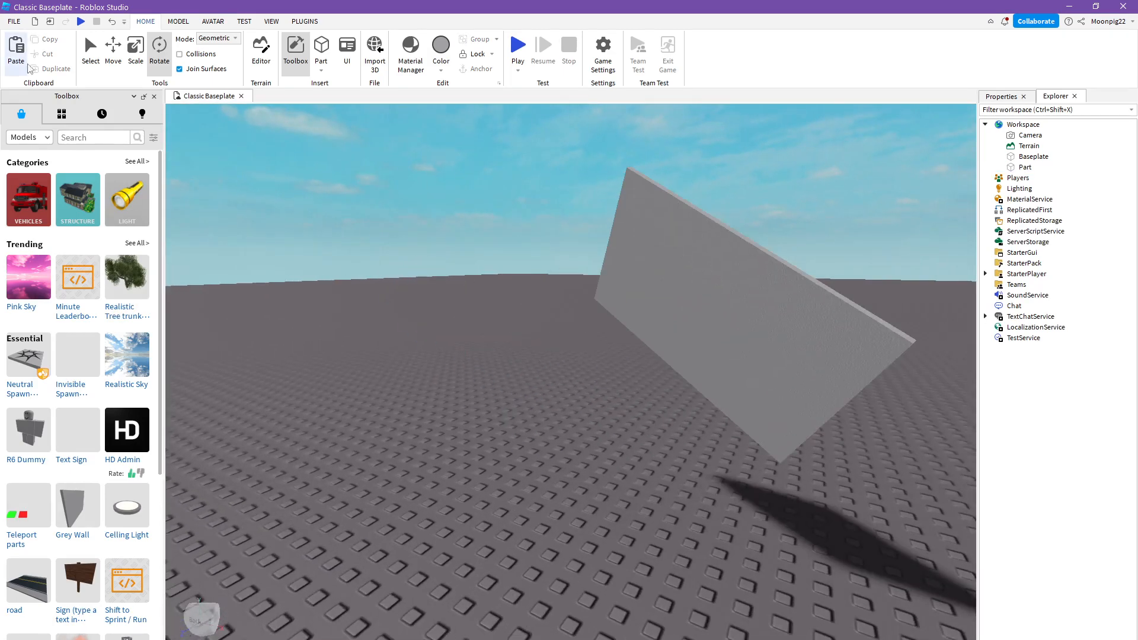
{"action": "left_click", "coordinate": [625, 275]}
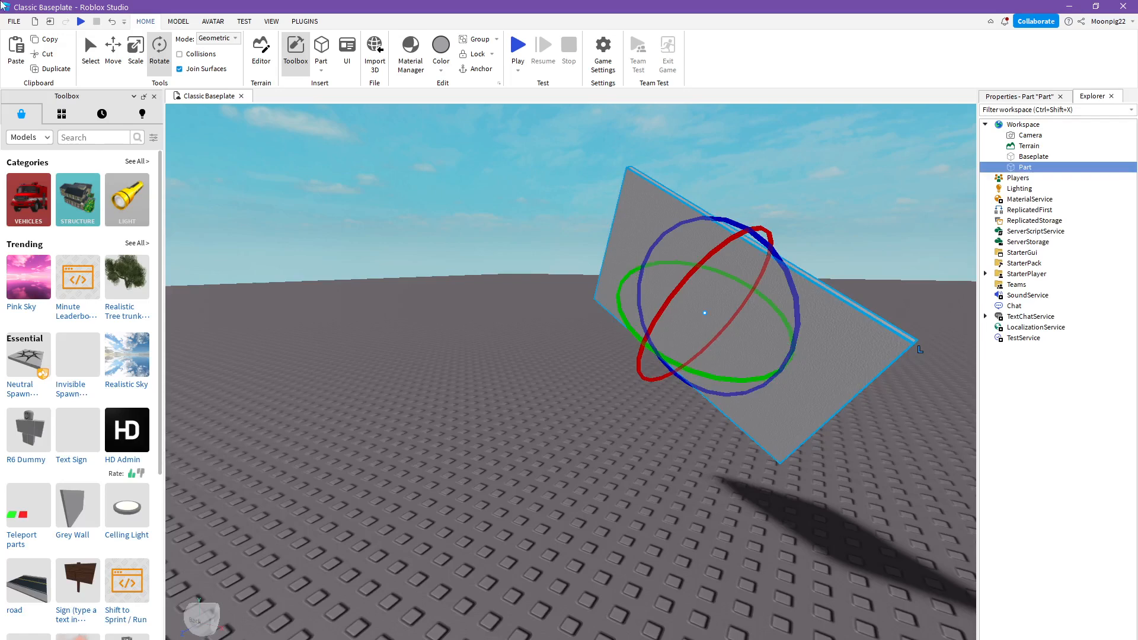
{"action": "left_click", "coordinate": [72, 70]}
{"action": "right_click_drag", "start_coordinate": [494, 271], "coordinate": [493, 272]}
{"action": "left_click", "coordinate": [113, 51]}
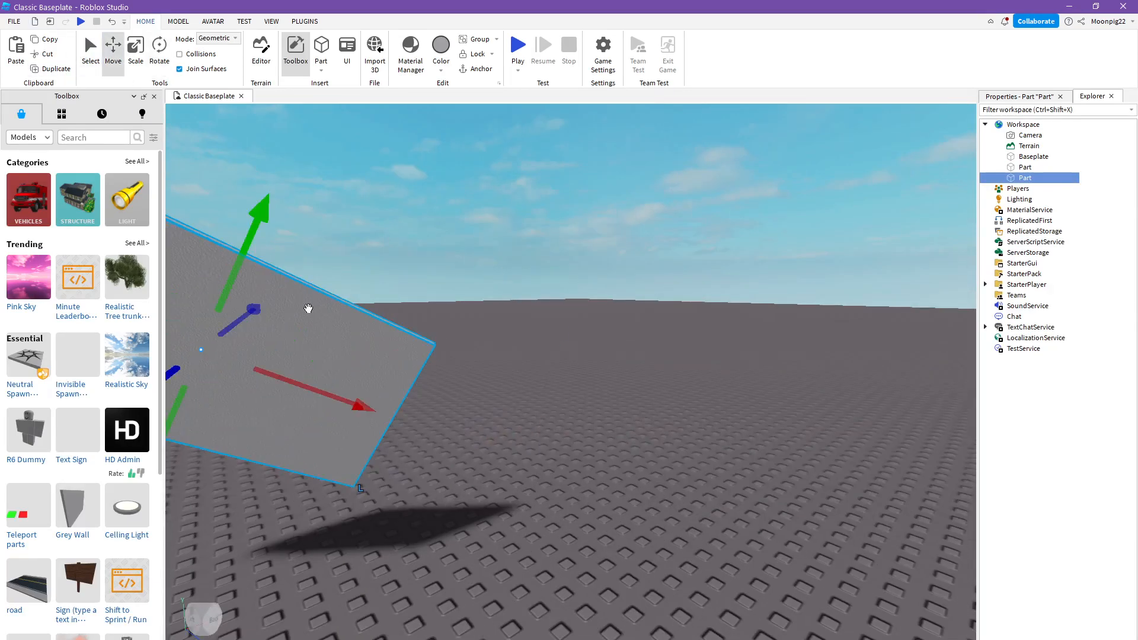
{"action": "left_click_drag", "start_coordinate": [333, 393], "coordinate": [569, 502]}
{"action": "left_click_drag", "start_coordinate": [534, 395], "coordinate": [686, 240]}
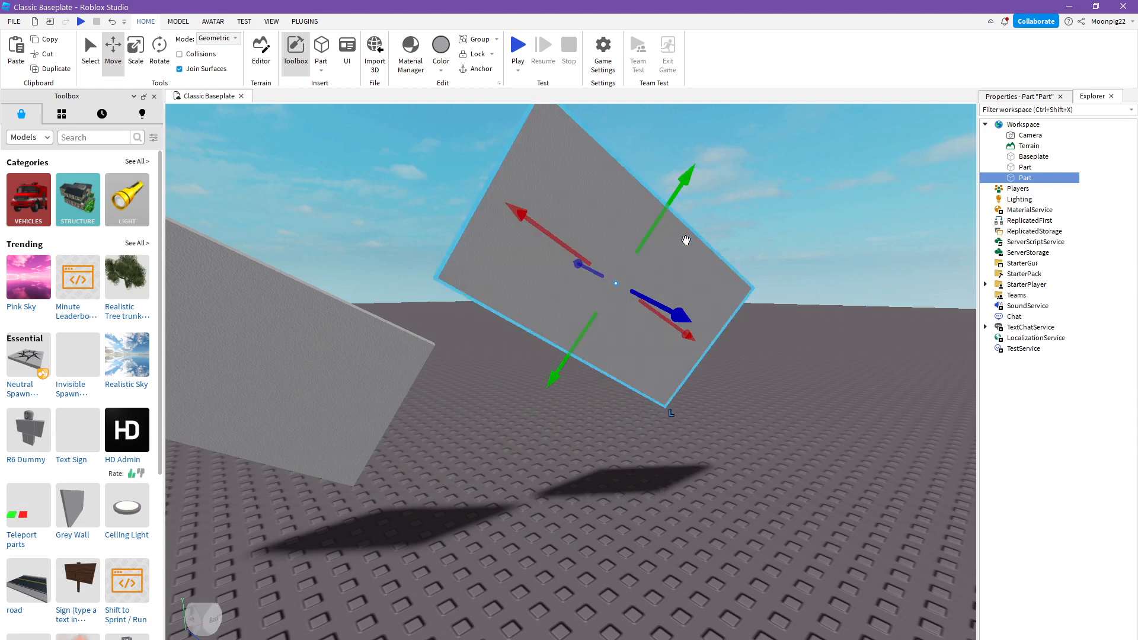
- Cut the duplicated slab out of the scene and paste it back into the workspace
{"action": "left_click", "coordinate": [51, 57]}
{"action": "left_click", "coordinate": [213, 255]}
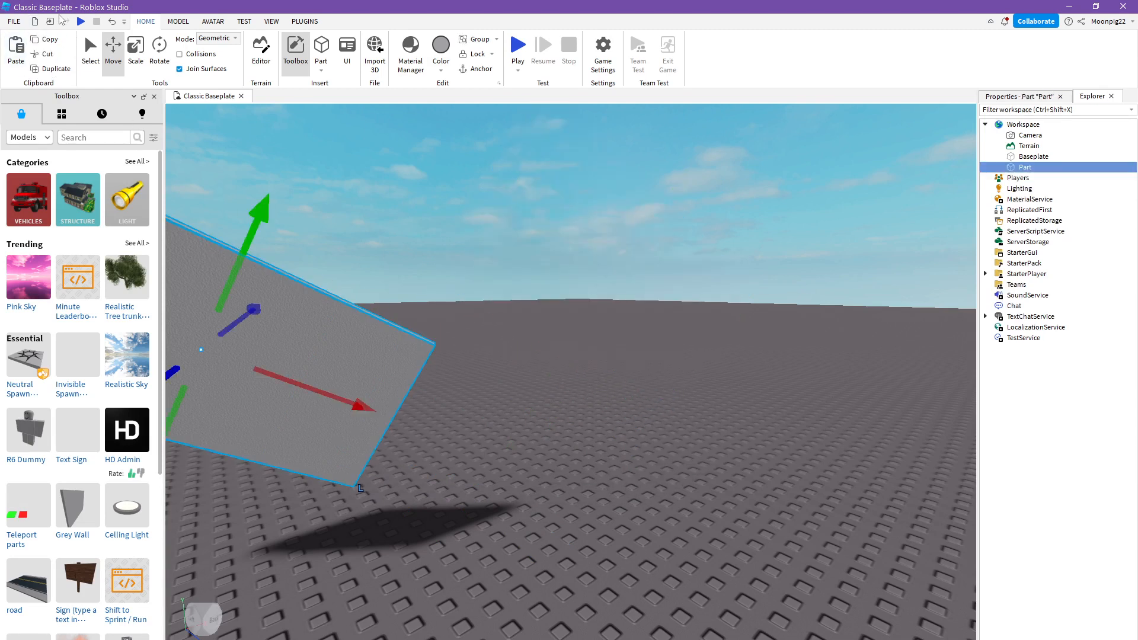
{"action": "left_click", "coordinate": [751, 250]}
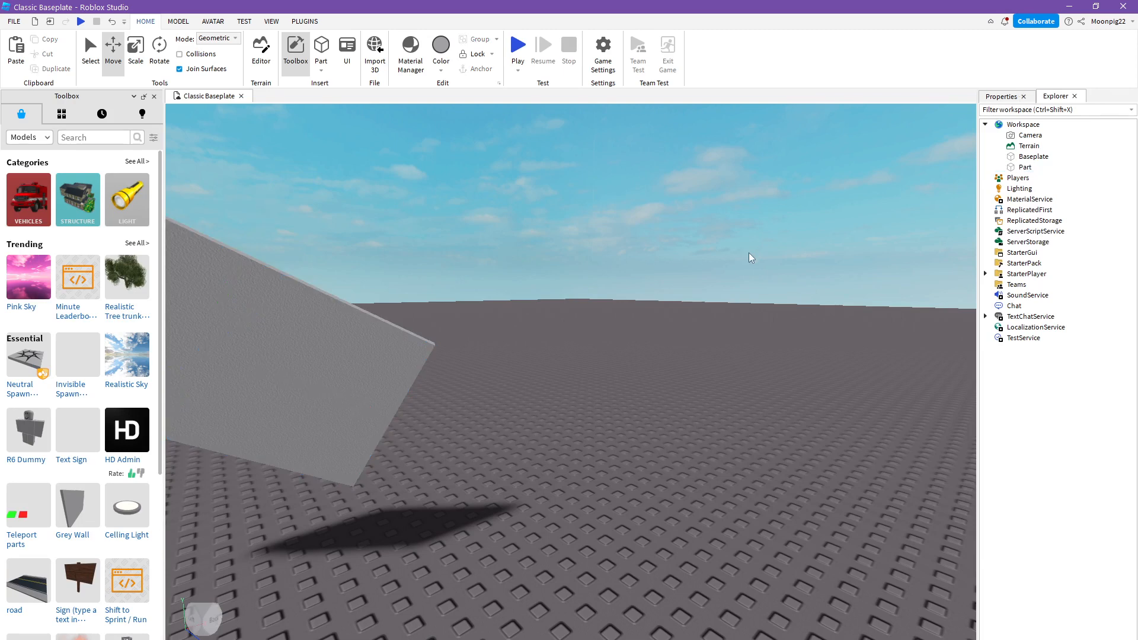
{"action": "right_click", "coordinate": [749, 253]}
{"action": "left_click", "coordinate": [10, 42]}
{"action": "left_click", "coordinate": [10, 44]}
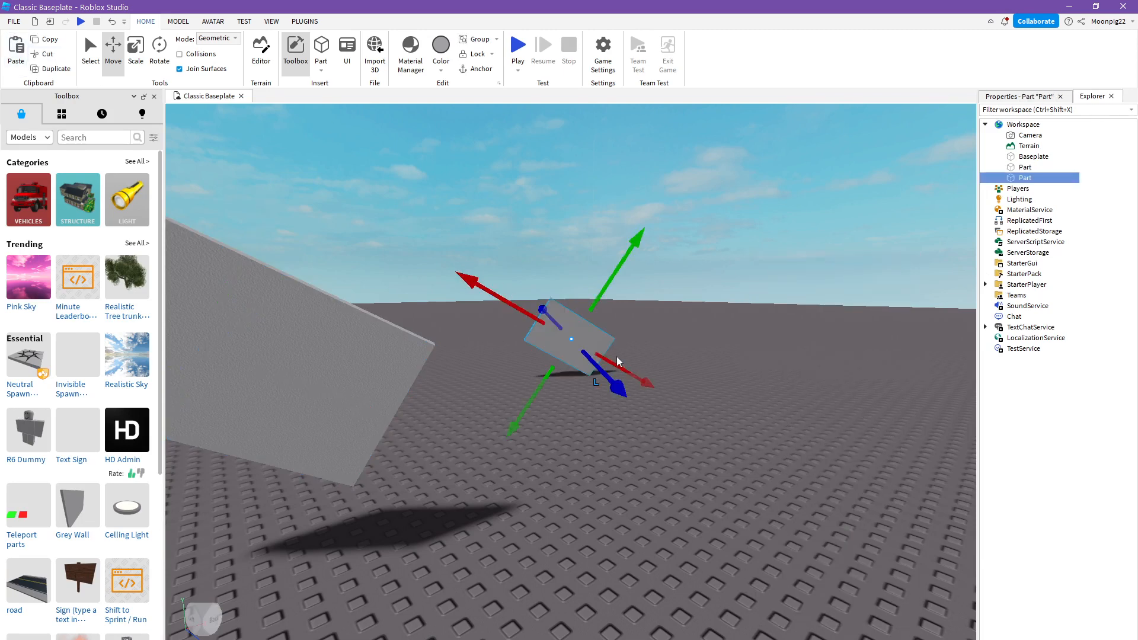
- Cut the pasted slab and the original slab, leaving the baseplate empty
{"action": "left_click", "coordinate": [39, 55]}
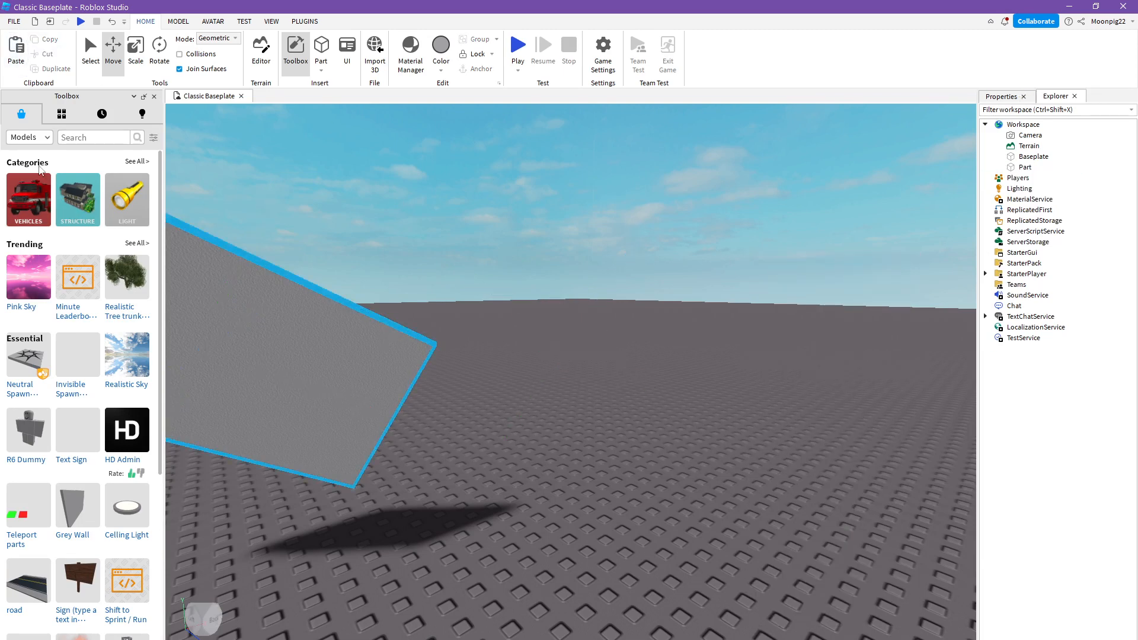
{"action": "left_click", "coordinate": [305, 327]}
{"action": "left_click", "coordinate": [51, 57]}
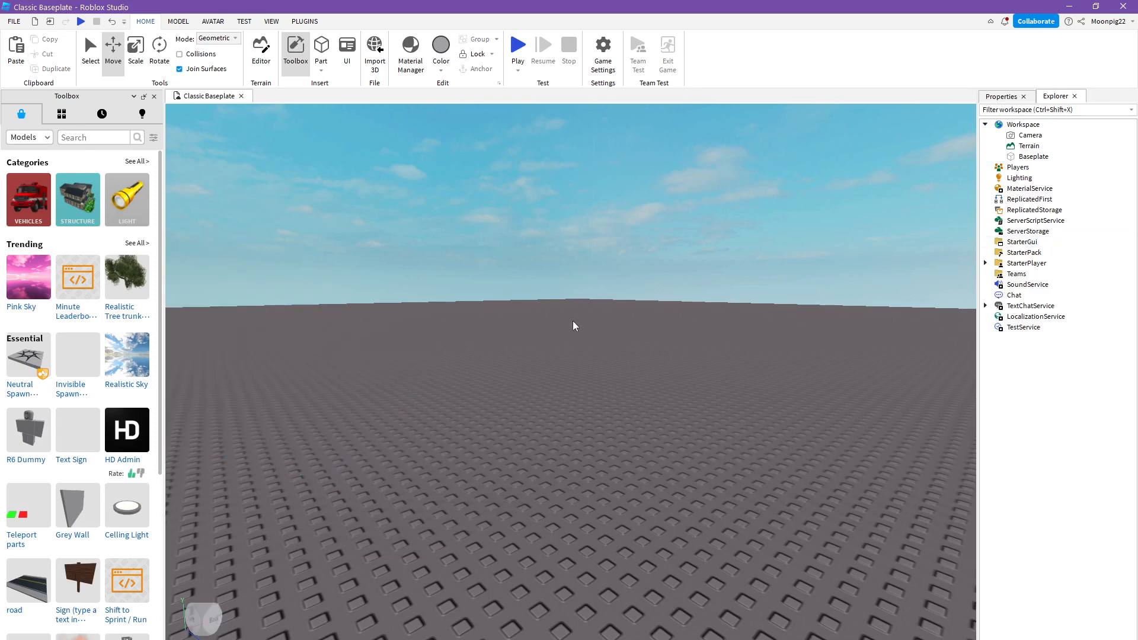
- Insert a new block part on the baseplate and raise it a little above the ground
{"action": "right_click_drag", "start_coordinate": [574, 324], "coordinate": [455, 238]}
{"action": "left_click", "coordinate": [321, 47]}
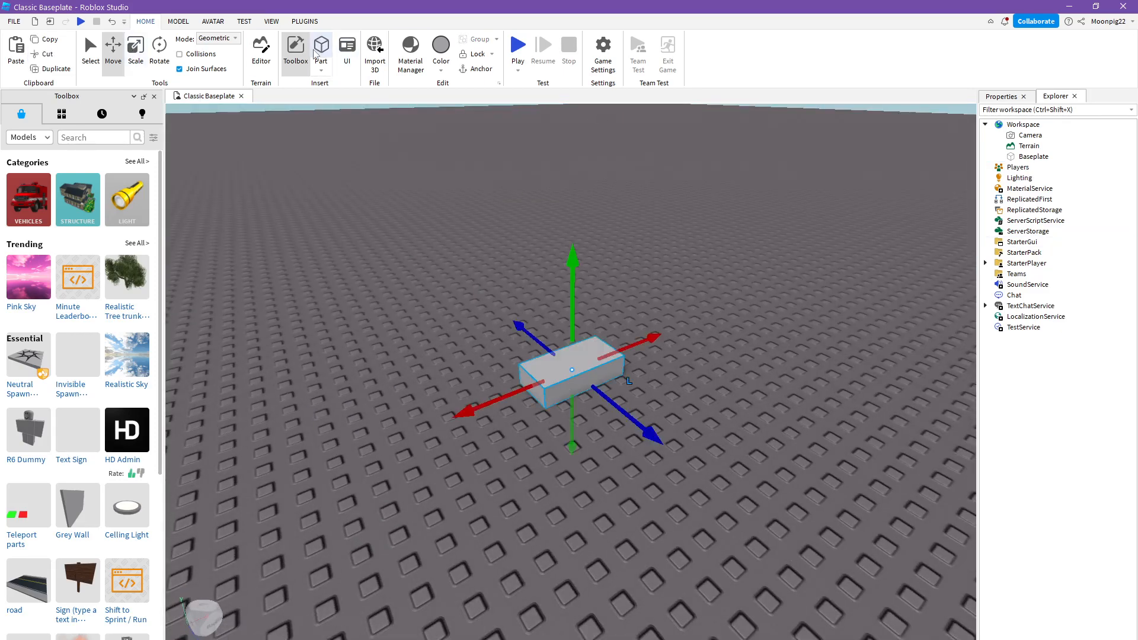
{"action": "left_click_drag", "start_coordinate": [584, 289], "coordinate": [548, 172]}
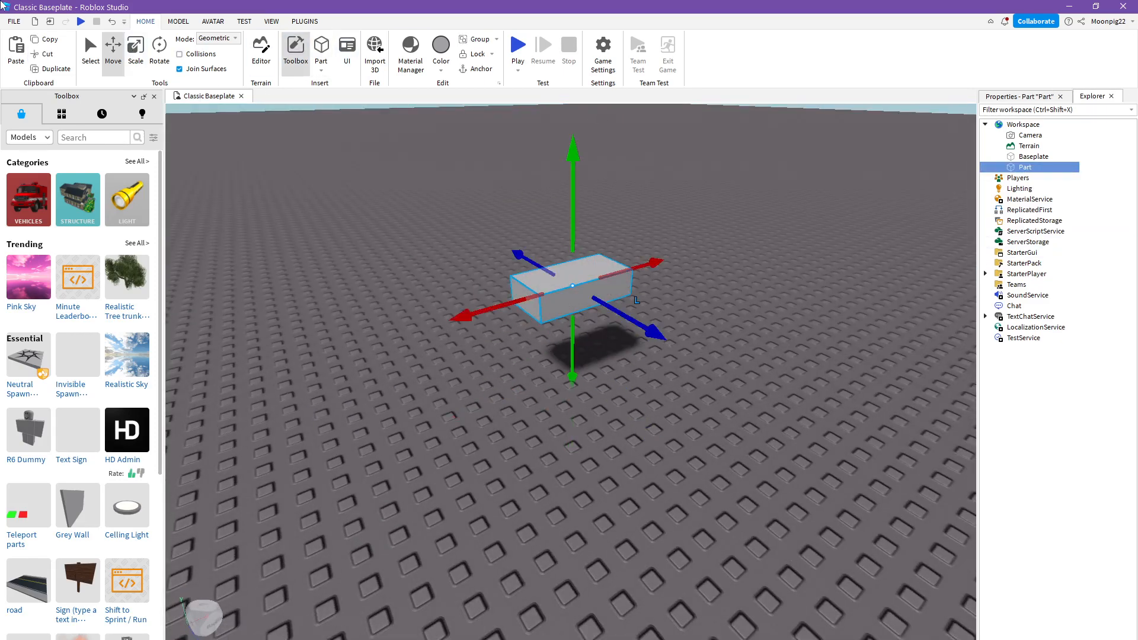
- Rotate the new part around its blue axis and stretch it along its green axis
{"action": "left_click", "coordinate": [159, 59]}
{"action": "left_click_drag", "start_coordinate": [649, 279], "coordinate": [629, 211]}
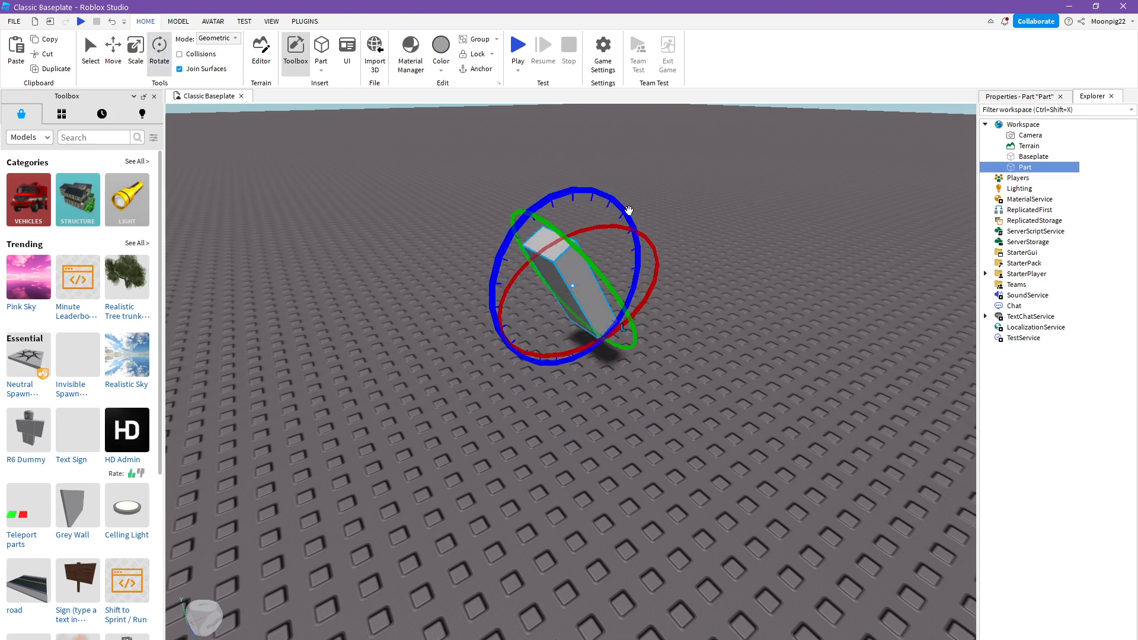
{"action": "left_click", "coordinate": [135, 47]}
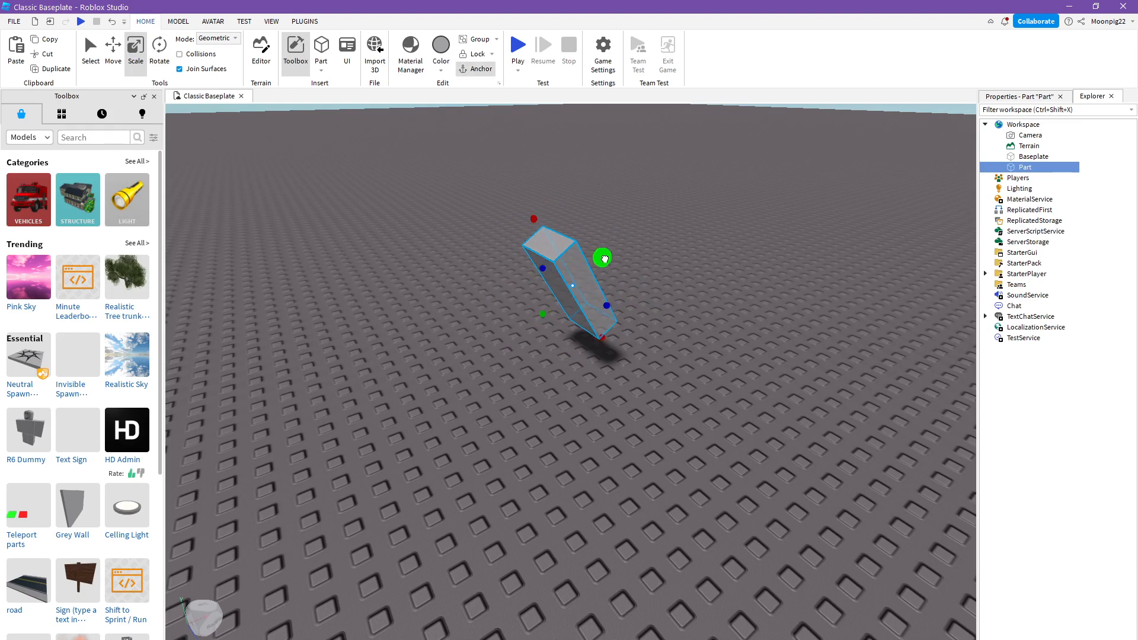
{"action": "left_click_drag", "start_coordinate": [603, 256], "coordinate": [762, 281]}
{"action": "right_click_drag", "start_coordinate": [763, 275], "coordinate": [712, 297]}
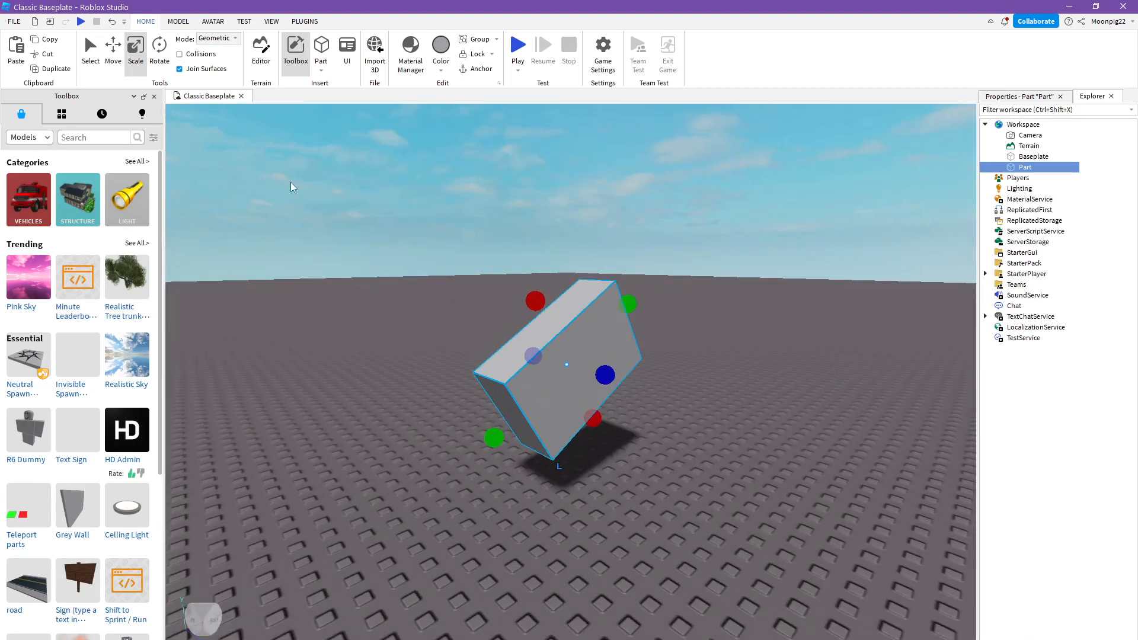
- Move the tilted block diagonally upward along its red axis, then deselect it
{"action": "left_click", "coordinate": [90, 48]}
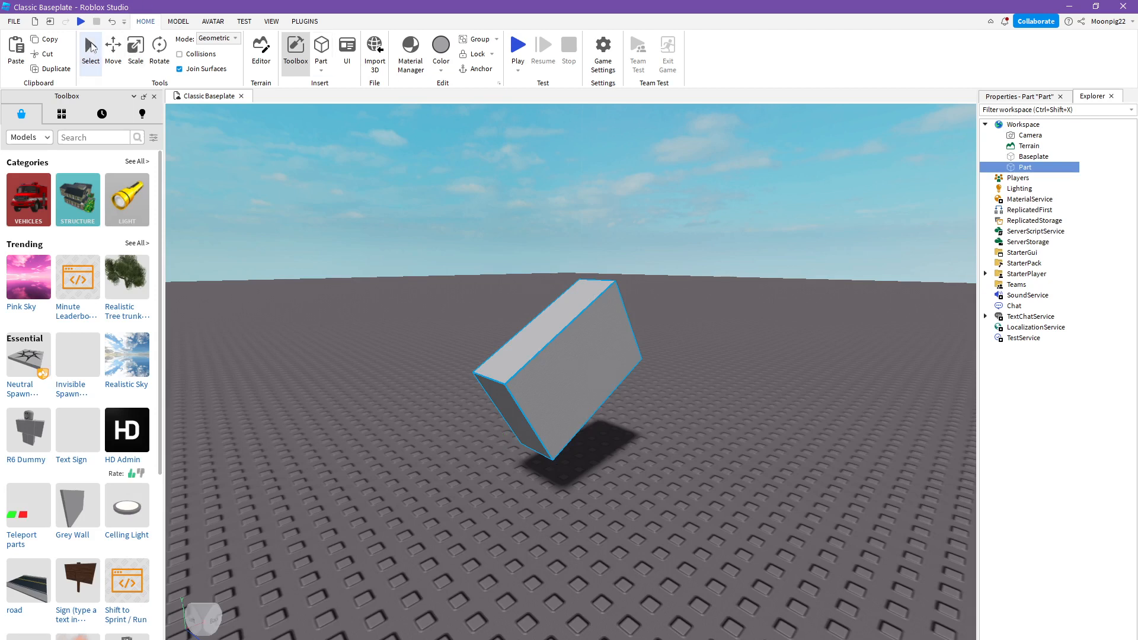
{"action": "left_click", "coordinate": [114, 63]}
{"action": "left_click_drag", "start_coordinate": [543, 289], "coordinate": [472, 182]}
{"action": "left_click", "coordinate": [546, 322]}
{"action": "left_click", "coordinate": [626, 290]}
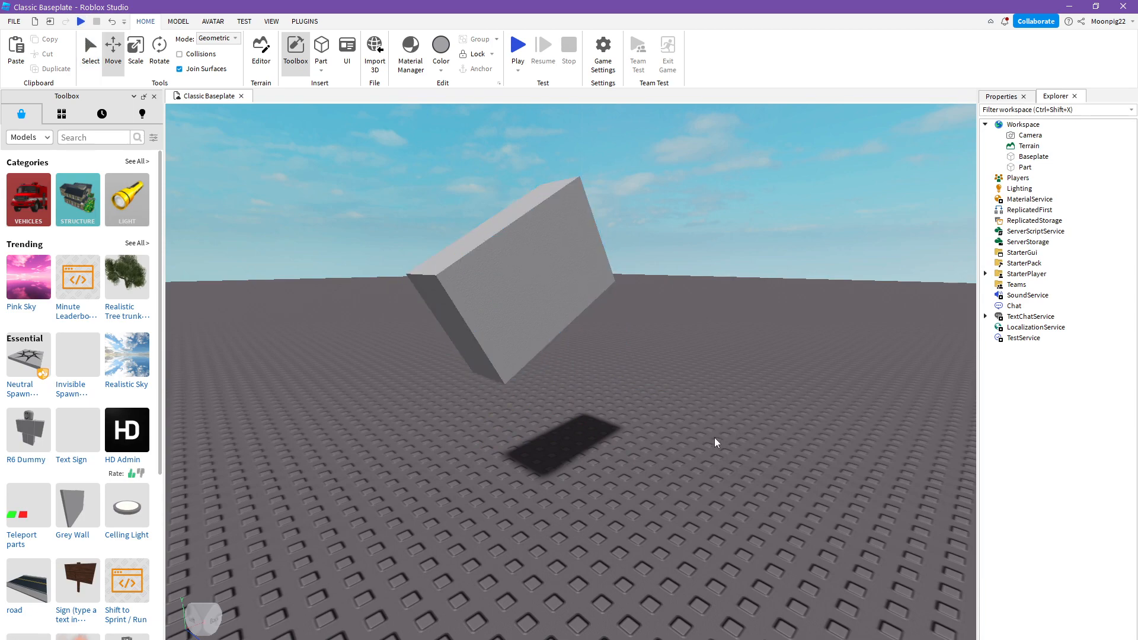
- Turn on Collisions and set the transform mode to Physical
{"action": "right_click_drag", "start_coordinate": [546, 365], "coordinate": [545, 366]}
{"action": "right_click_drag", "start_coordinate": [322, 409], "coordinate": [322, 409]}
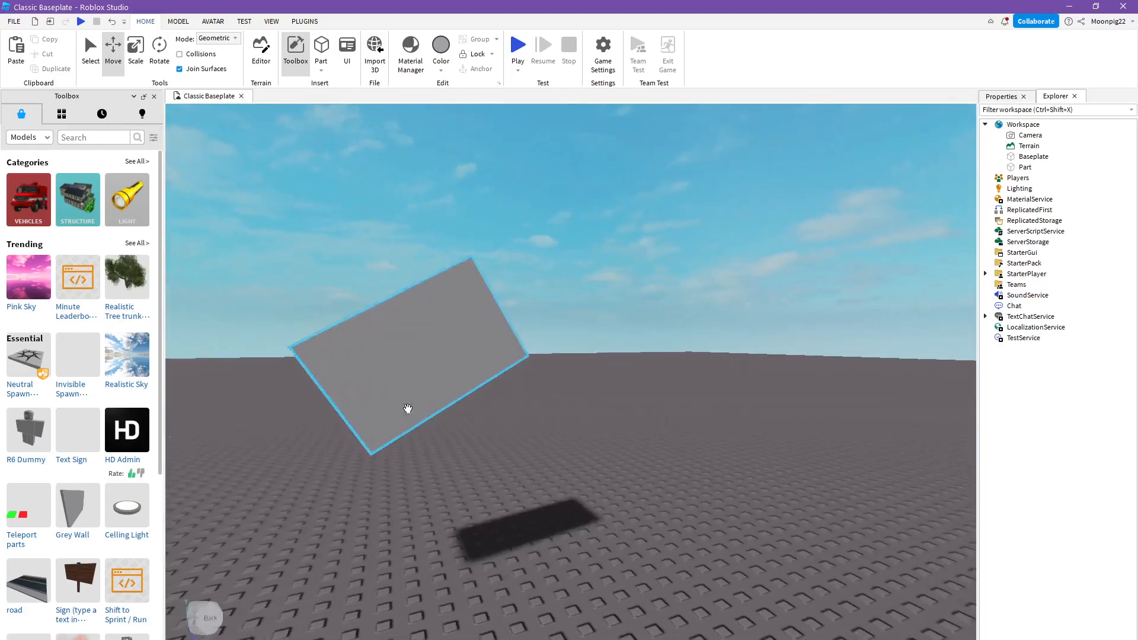
{"action": "right_click_drag", "start_coordinate": [439, 401], "coordinate": [439, 400]}
{"action": "right_click_drag", "start_coordinate": [382, 360], "coordinate": [382, 360]}
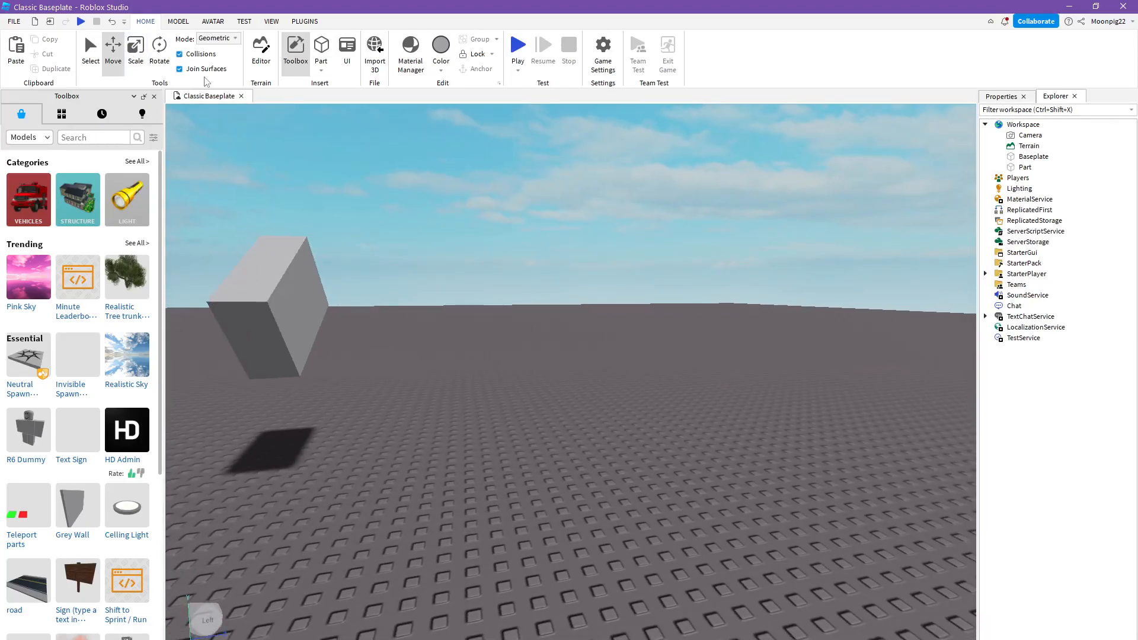
{"action": "right_click_drag", "start_coordinate": [479, 284], "coordinate": [464, 285]}
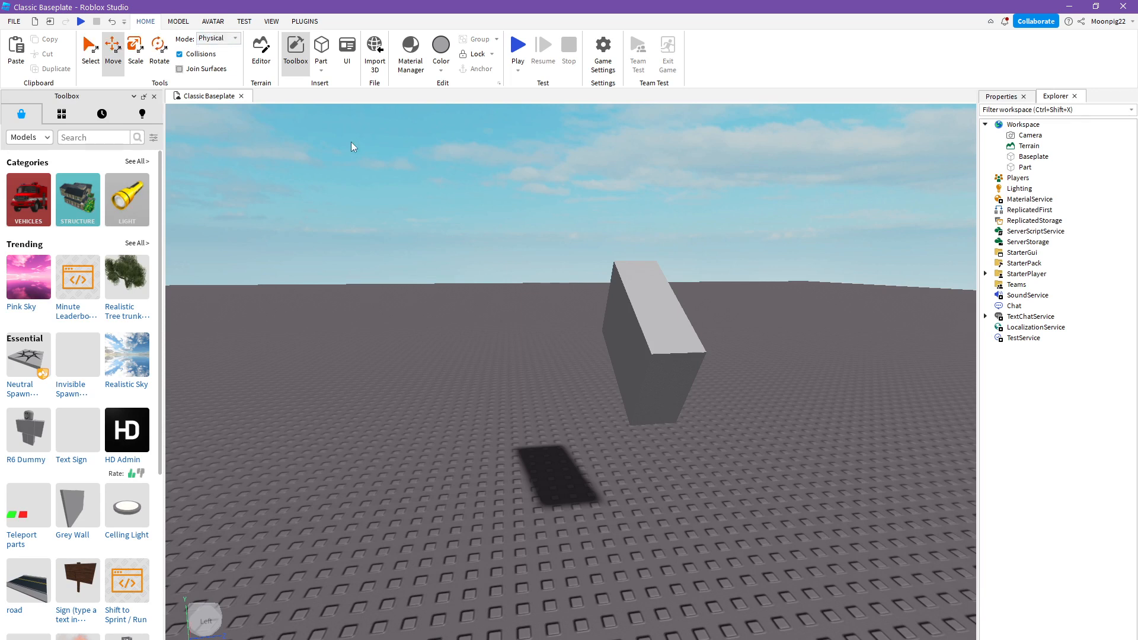
- Set the transform mode to Geometric and turn on Join Surfaces
{"action": "left_click", "coordinate": [178, 22]}
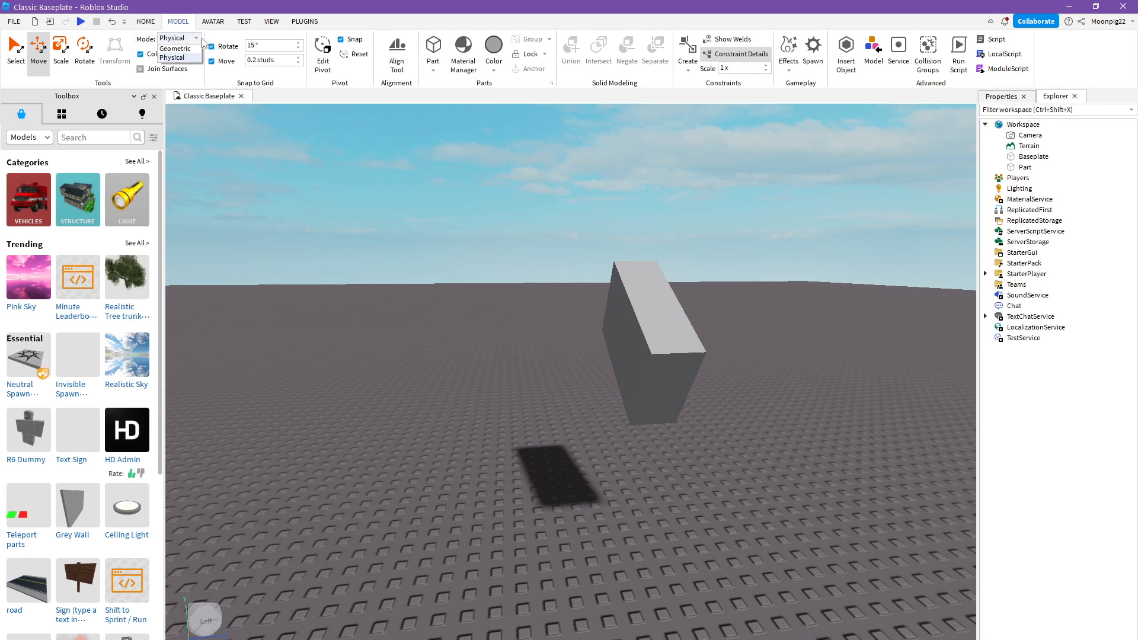
{"action": "left_click", "coordinate": [186, 49]}
{"action": "left_click", "coordinate": [147, 21]}
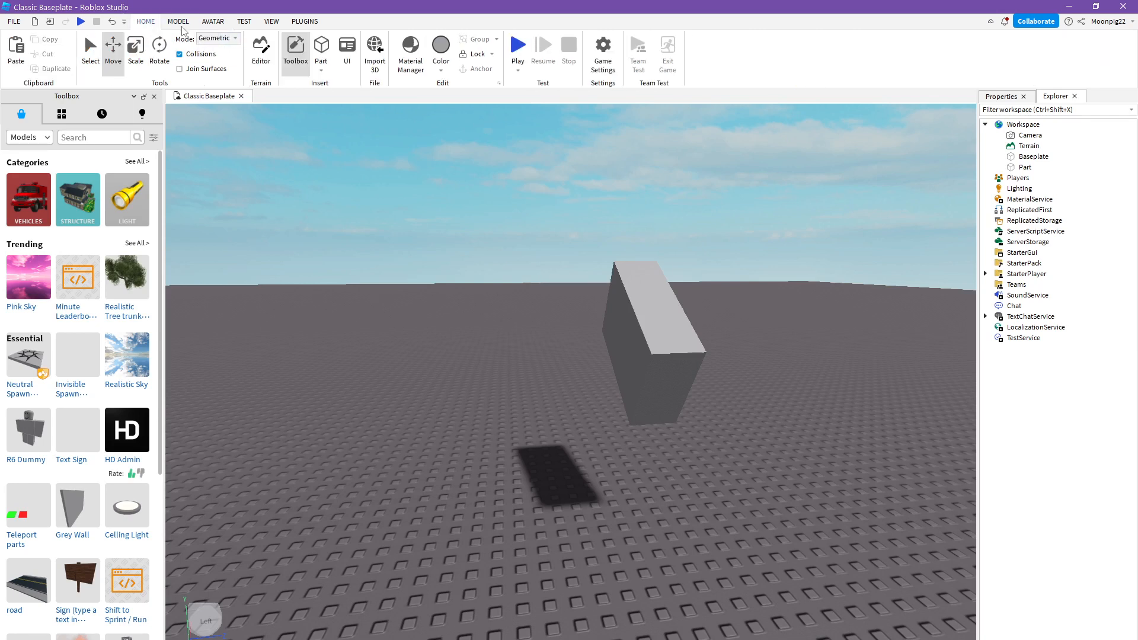
{"action": "left_click", "coordinate": [192, 73]}
- Insert a new block part on the baseplate and raise it beside the lower corner of the tilted block
{"action": "right_click_drag", "start_coordinate": [576, 366], "coordinate": [572, 368]}
{"action": "key", "text": "w"}
{"action": "key", "text": "s"}
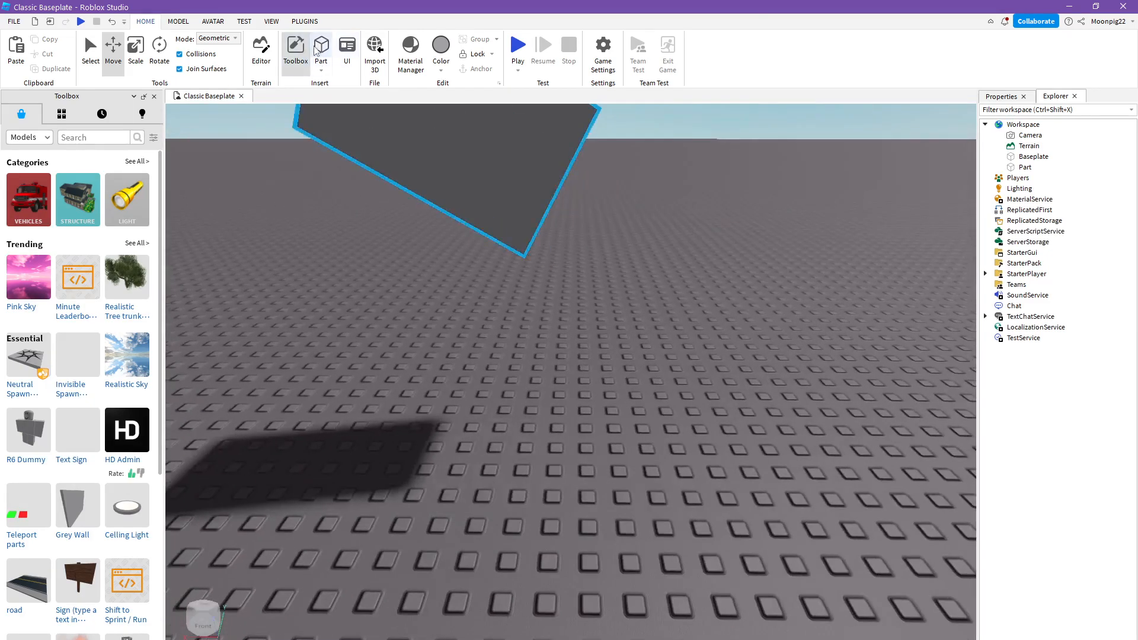
{"action": "left_click", "coordinate": [317, 50]}
{"action": "left_click_drag", "start_coordinate": [573, 277], "coordinate": [585, 200]}
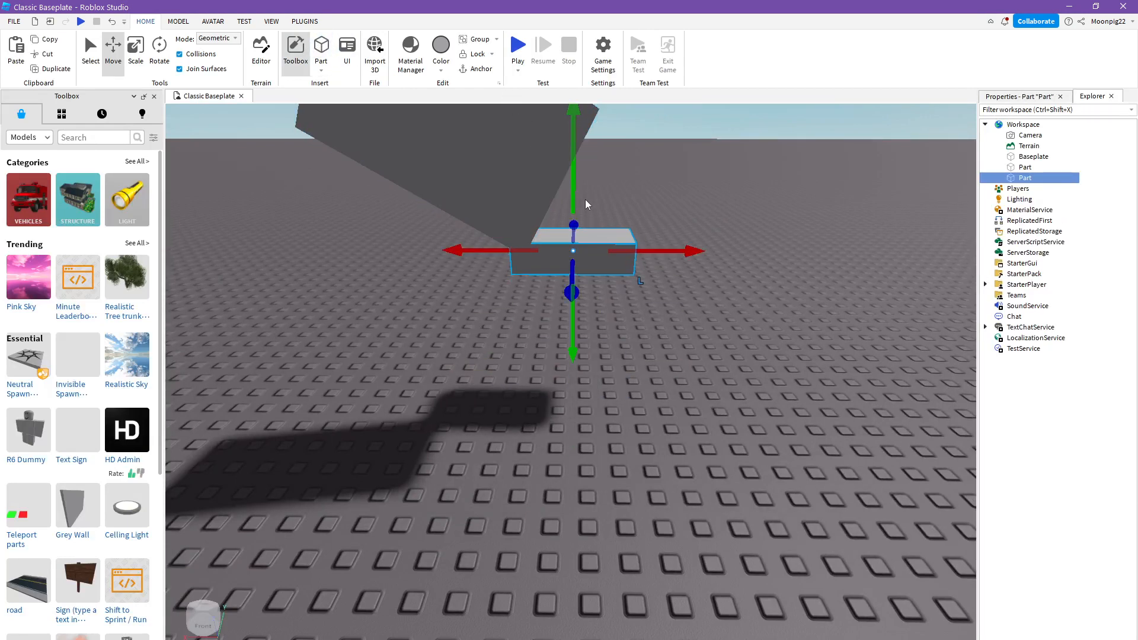
{"action": "right_click_drag", "start_coordinate": [586, 199], "coordinate": [624, 215]}
{"action": "key", "text": "w"}
{"action": "key", "text": "s"}
{"action": "key", "text": "d"}
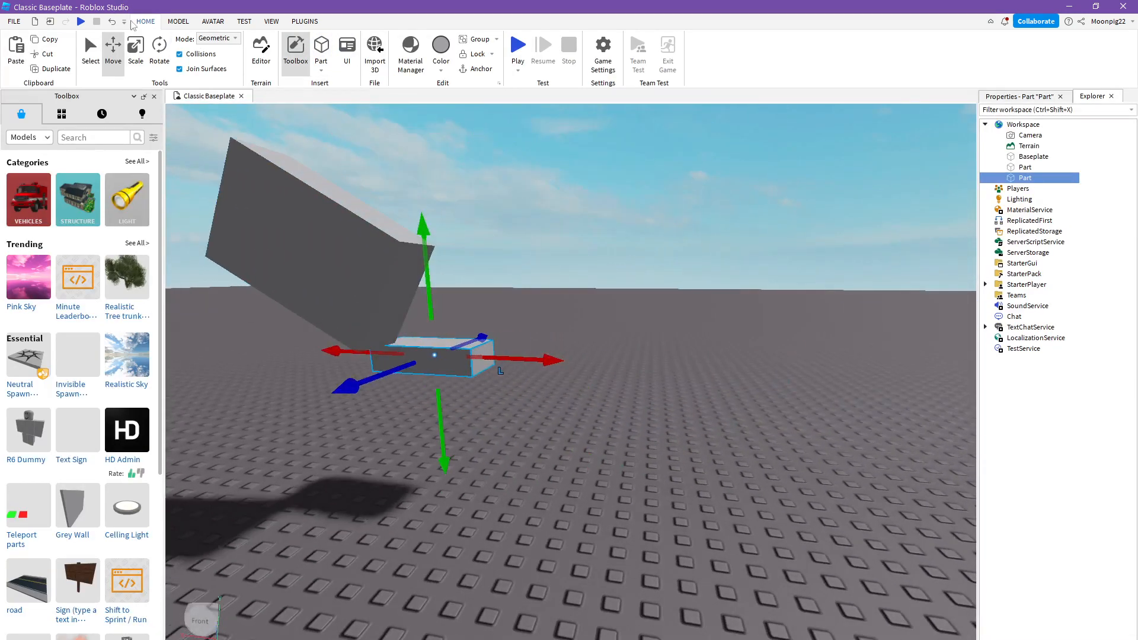
- Turn off Collisions and move the new block upward and well away from the tilted block
{"action": "left_click", "coordinate": [198, 55]}
{"action": "left_click_drag", "start_coordinate": [533, 359], "coordinate": [542, 358]}
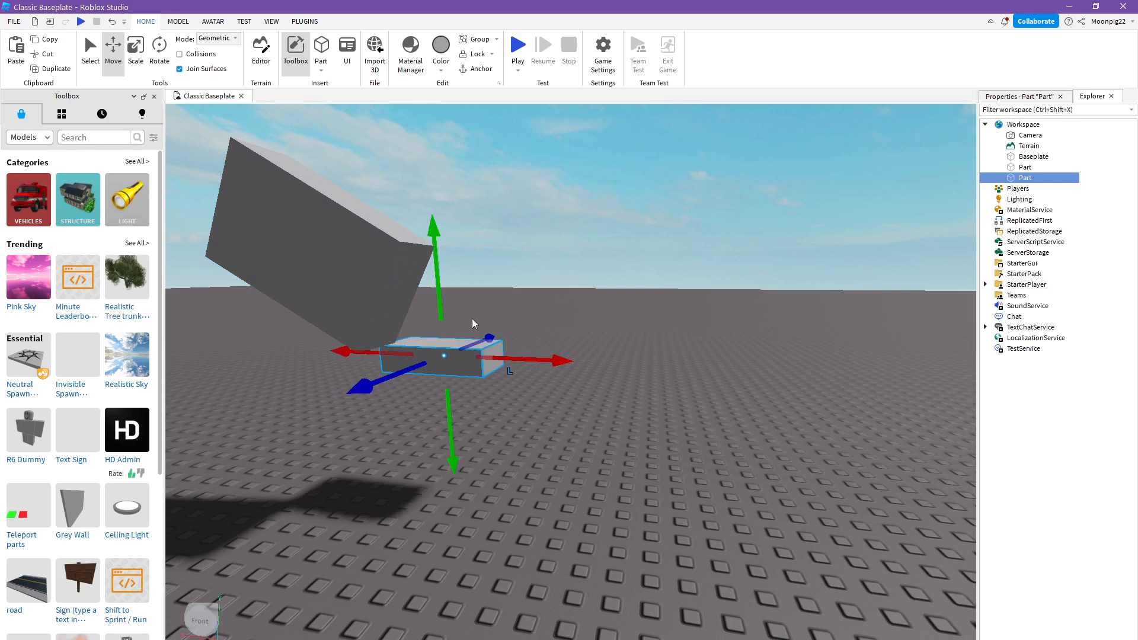
{"action": "left_click_drag", "start_coordinate": [440, 297], "coordinate": [421, 206]}
{"action": "left_click_drag", "start_coordinate": [534, 270], "coordinate": [895, 294]}
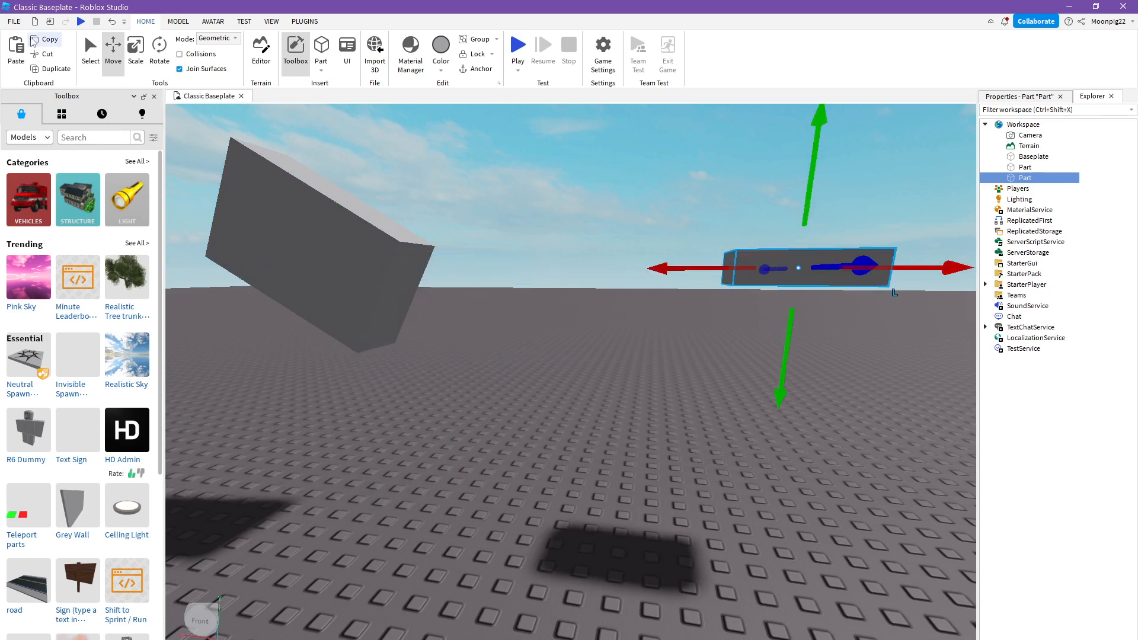
- Cut the new block out of the scene, leaving only the tilted block on the baseplate
{"action": "left_click", "coordinate": [52, 55]}
{"action": "key", "text": "w"}
{"action": "right_click_drag", "start_coordinate": [361, 207], "coordinate": [361, 207]}
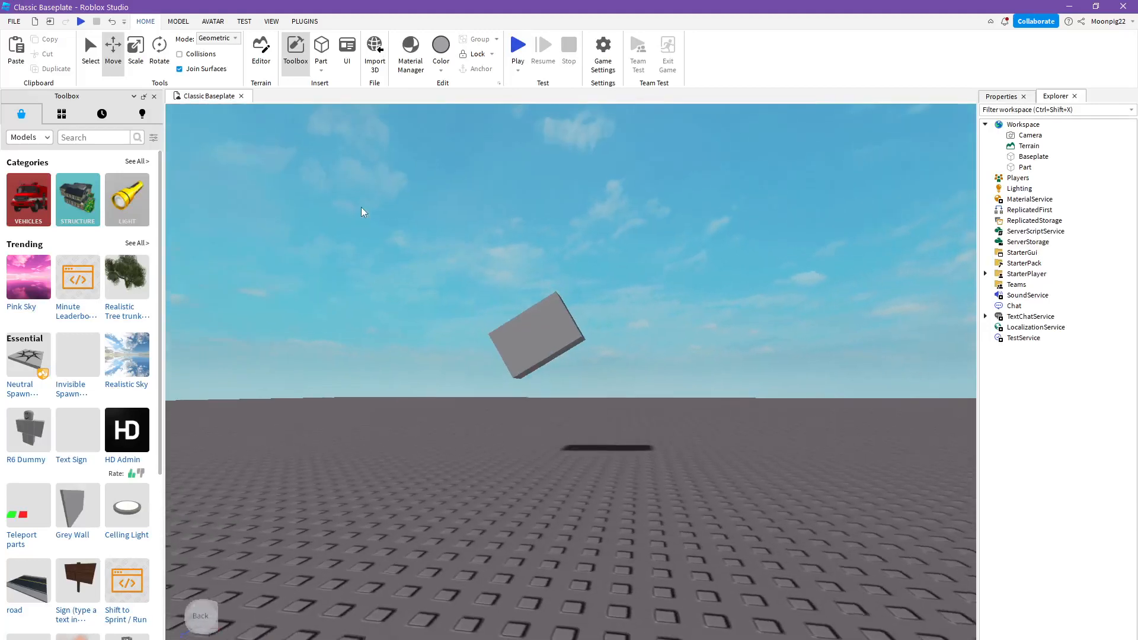
{"action": "key", "text": "a"}
- Open the Terrain Editor and examine its Generate map region and Import settings
{"action": "left_click", "coordinate": [261, 52]}
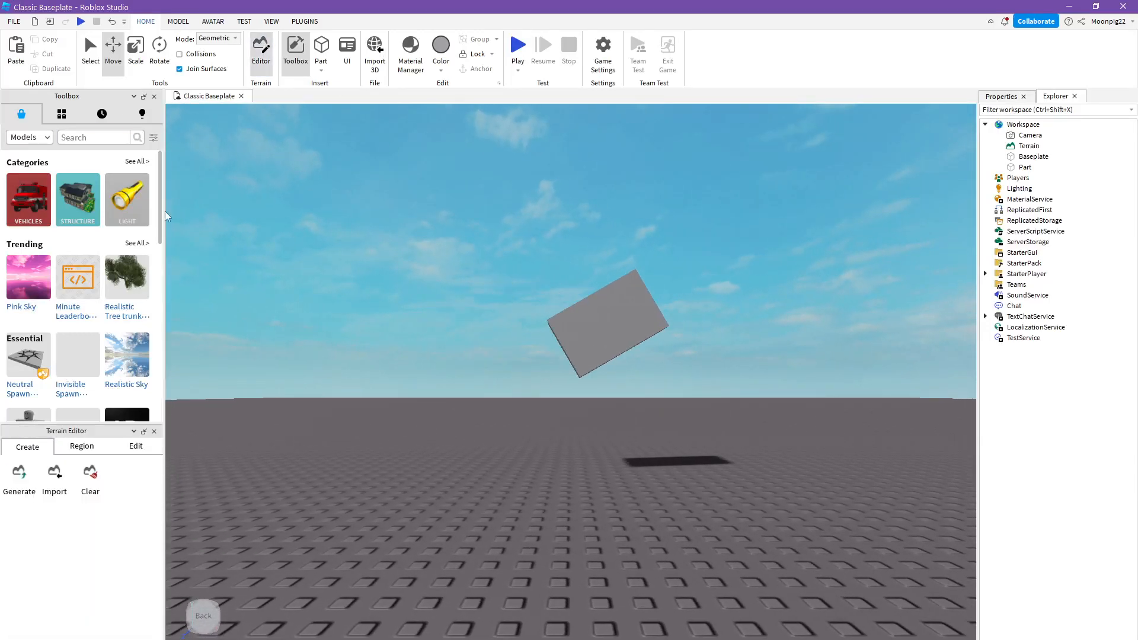
{"action": "left_click", "coordinate": [18, 480]}
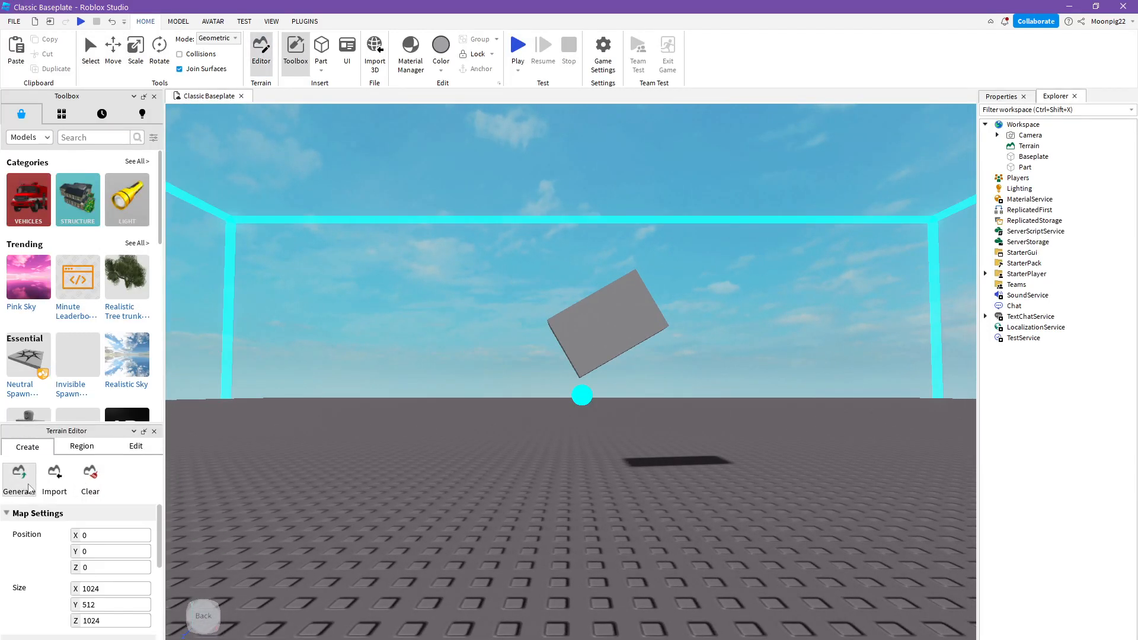
{"action": "right_click_drag", "start_coordinate": [435, 543], "coordinate": [449, 555]}
{"action": "scroll", "coordinate": [450, 555], "scroll_direction": "down", "scroll_amount": 12}
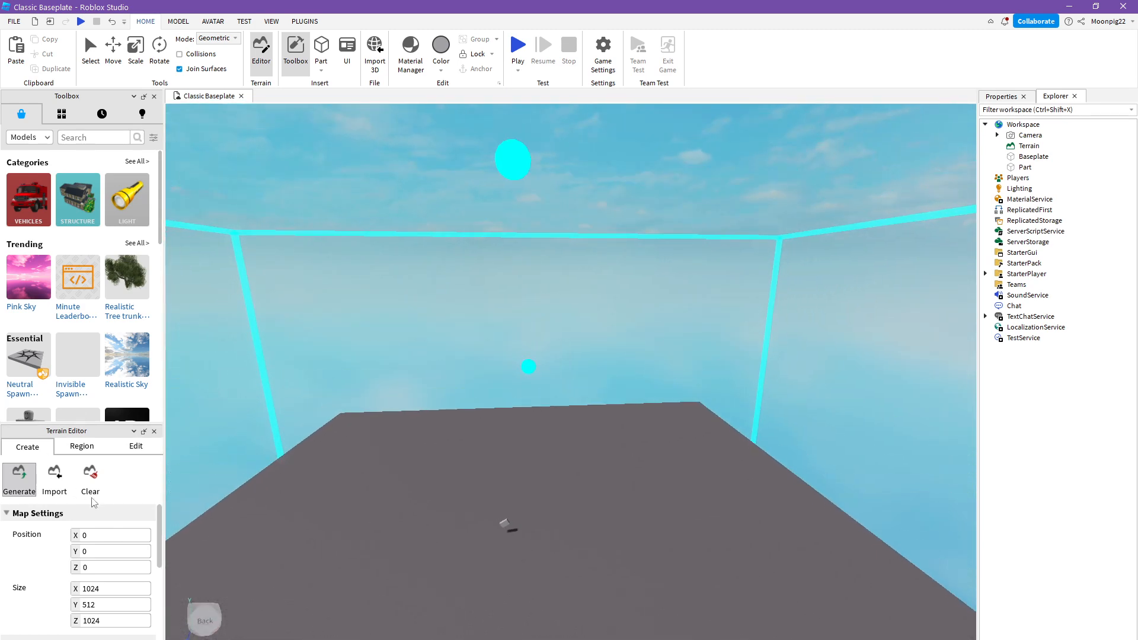
{"action": "left_click", "coordinate": [54, 481]}
- Add a broad, winding strip of grass terrain across the baseplate with the terrain editing brush
{"action": "left_click", "coordinate": [136, 447]}
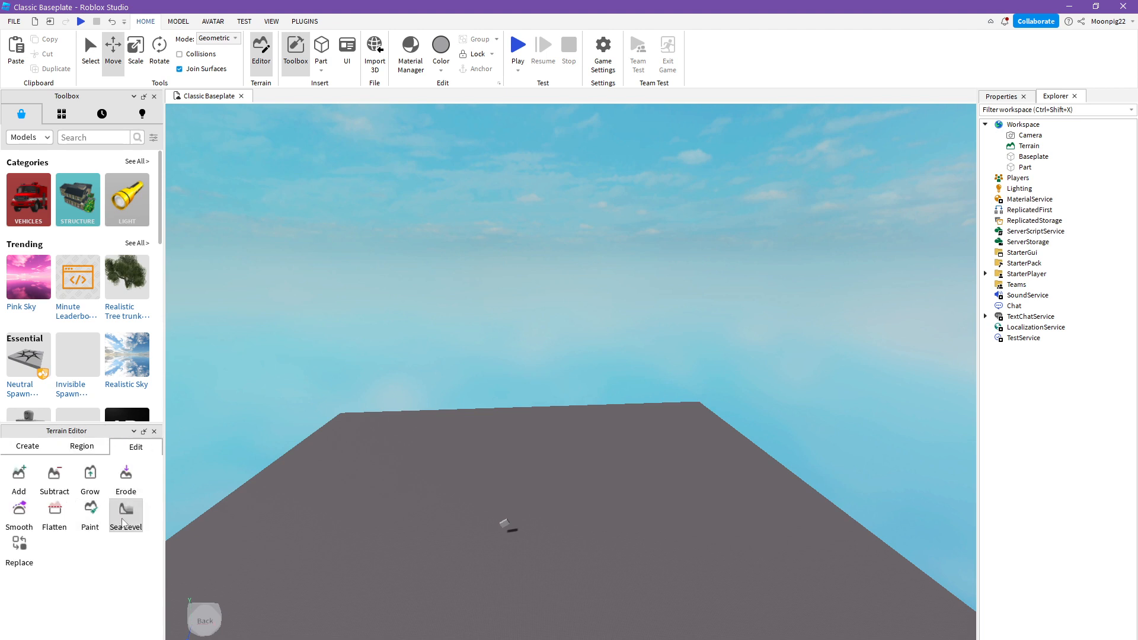
{"action": "scroll", "coordinate": [307, 546], "scroll_direction": "up", "scroll_amount": 2}
{"action": "scroll", "coordinate": [307, 546], "scroll_direction": "up", "scroll_amount": 3}
{"action": "left_click", "coordinate": [126, 477]}
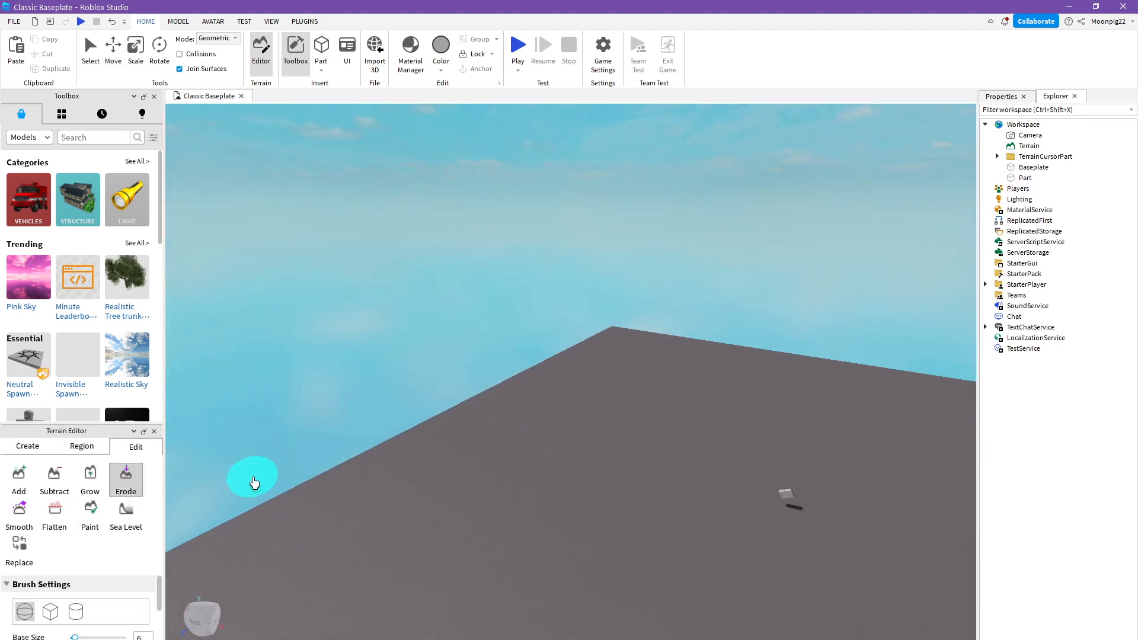
{"action": "left_click", "coordinate": [102, 484]}
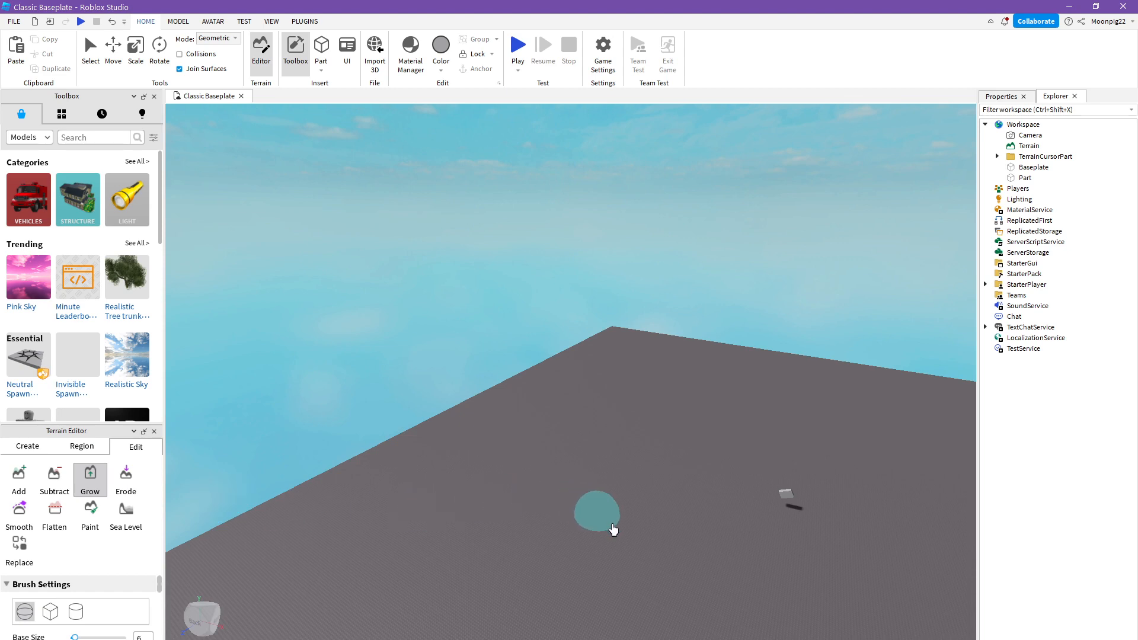
{"action": "scroll", "coordinate": [671, 563], "scroll_direction": "up", "scroll_amount": 3}
{"action": "scroll", "coordinate": [672, 562], "scroll_direction": "up", "scroll_amount": 3}
{"action": "scroll", "coordinate": [676, 518], "scroll_direction": "down", "scroll_amount": 4}
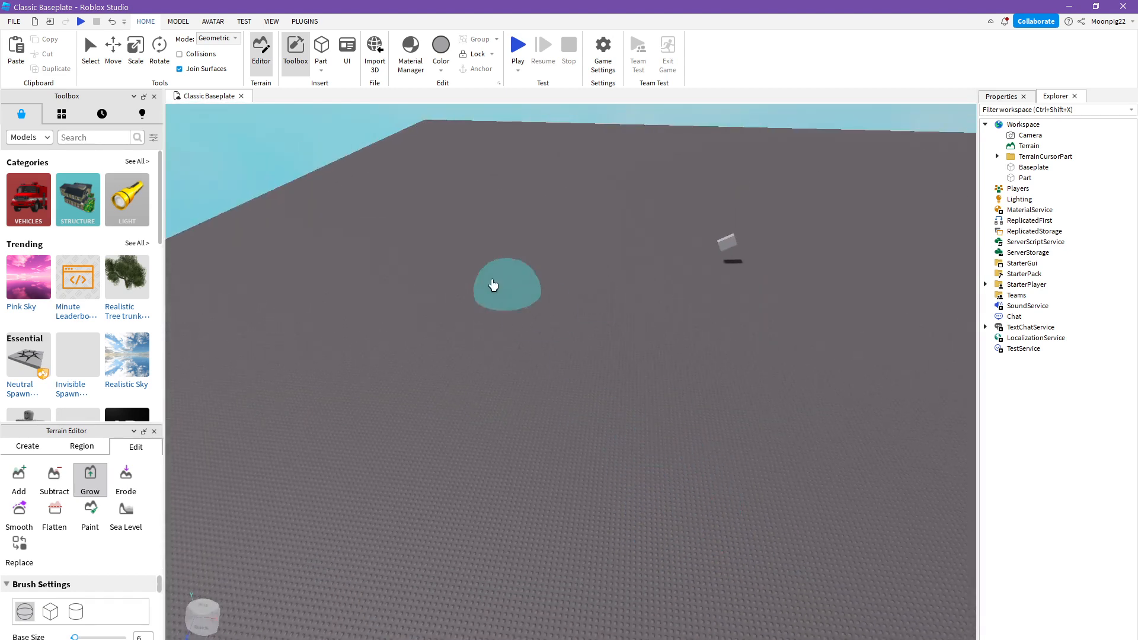
{"action": "left_click", "coordinate": [19, 478]}
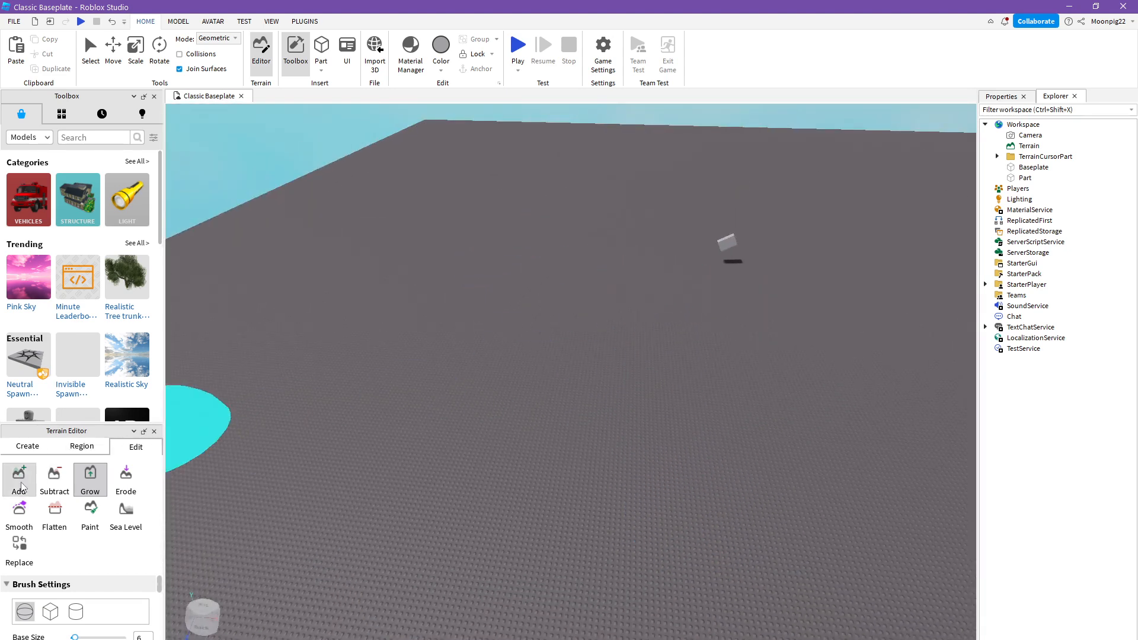
{"action": "mouse_move", "coordinate": [391, 459]}
{"action": "left_mouse_down"}
{"action": "mouse_move", "coordinate": [490, 427]}
{"action": "mouse_move", "coordinate": [681, 395]}
{"action": "mouse_move", "coordinate": [909, 422]}
{"action": "mouse_move", "coordinate": [908, 354]}
{"action": "mouse_move", "coordinate": [464, 355]}
{"action": "mouse_move", "coordinate": [83, 415]}
{"action": "left_mouse_up"}
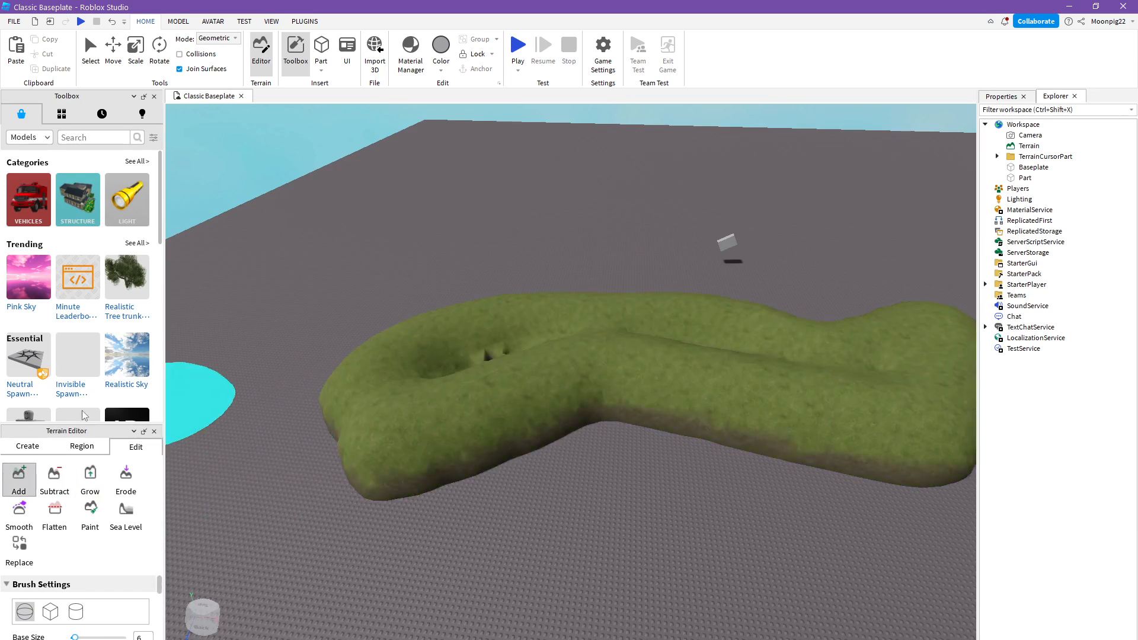
- Carve openings through the grass terrain with the Subtract brush
{"action": "left_click", "coordinate": [54, 477]}
{"action": "mouse_move", "coordinate": [254, 457]}
{"action": "left_mouse_down"}
{"action": "mouse_move", "coordinate": [610, 407]}
{"action": "mouse_move", "coordinate": [356, 381]}
{"action": "mouse_move", "coordinate": [467, 369]}
{"action": "mouse_move", "coordinate": [579, 422]}
{"action": "mouse_move", "coordinate": [432, 421]}
{"action": "mouse_move", "coordinate": [376, 386]}
{"action": "mouse_move", "coordinate": [464, 315]}
{"action": "mouse_move", "coordinate": [721, 331]}
{"action": "mouse_move", "coordinate": [885, 436]}
{"action": "mouse_move", "coordinate": [966, 402]}
{"action": "mouse_move", "coordinate": [900, 348]}
{"action": "mouse_move", "coordinate": [788, 348]}
{"action": "left_mouse_up"}
{"action": "key", "text": "w"}
{"action": "right_click_drag", "start_coordinate": [788, 348], "coordinate": [751, 355]}
{"action": "key", "text": "s"}
- Examine the Sea Level, Flatten and Replace terrain tools around the carved grass strip
{"action": "left_click", "coordinate": [126, 514]}
{"action": "key", "text": "w"}
{"action": "right_click_drag", "start_coordinate": [545, 463], "coordinate": [549, 456]}
{"action": "key", "text": "w"}
{"action": "key", "text": "s"}
{"action": "key", "text": "w"}
{"action": "left_click", "coordinate": [55, 518]}
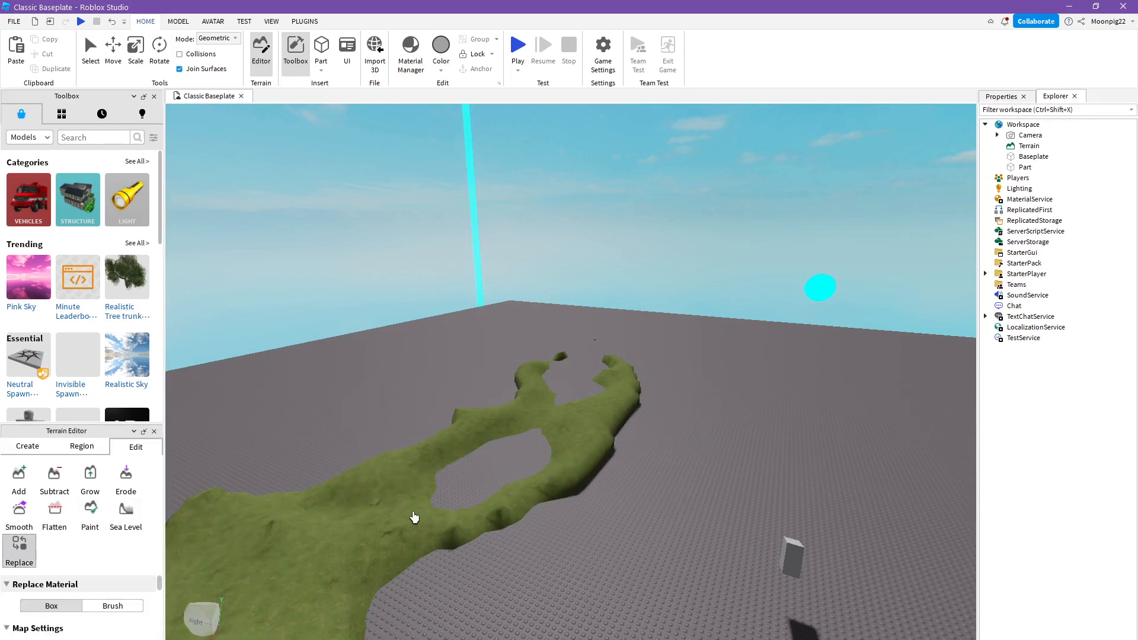
- Smooth the grass strip toward its far end and grow its middle section outward
{"action": "left_click", "coordinate": [19, 512]}
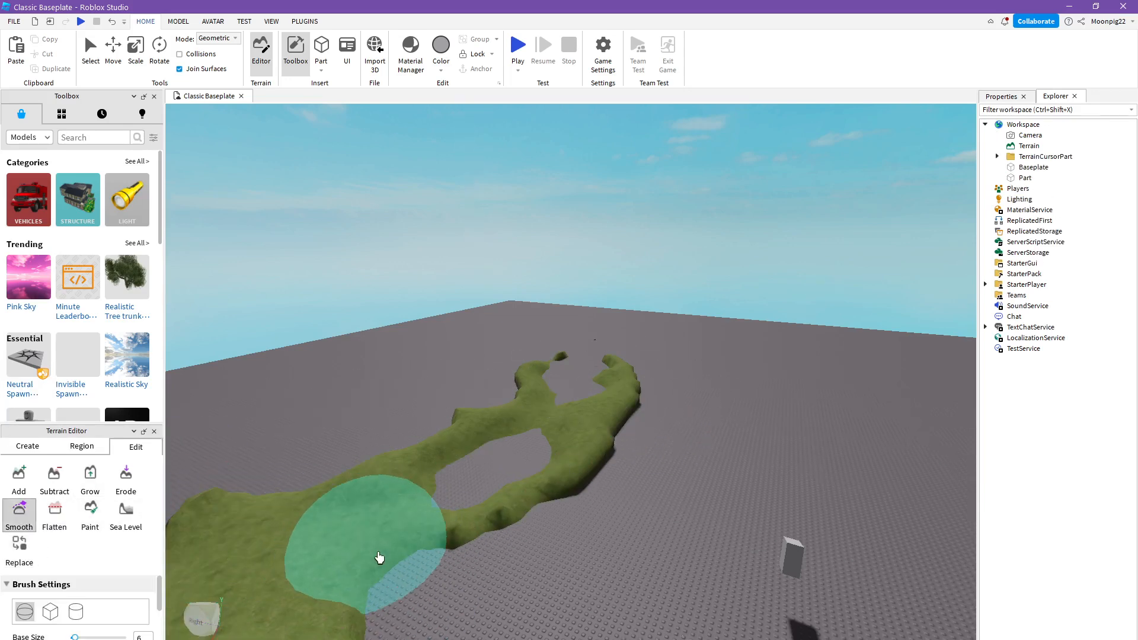
{"action": "mouse_move", "coordinate": [376, 559]}
{"action": "left_mouse_down"}
{"action": "mouse_move", "coordinate": [285, 523]}
{"action": "mouse_move", "coordinate": [616, 462]}
{"action": "mouse_move", "coordinate": [492, 450]}
{"action": "mouse_move", "coordinate": [599, 421]}
{"action": "mouse_move", "coordinate": [510, 460]}
{"action": "mouse_move", "coordinate": [661, 389]}
{"action": "left_mouse_up"}
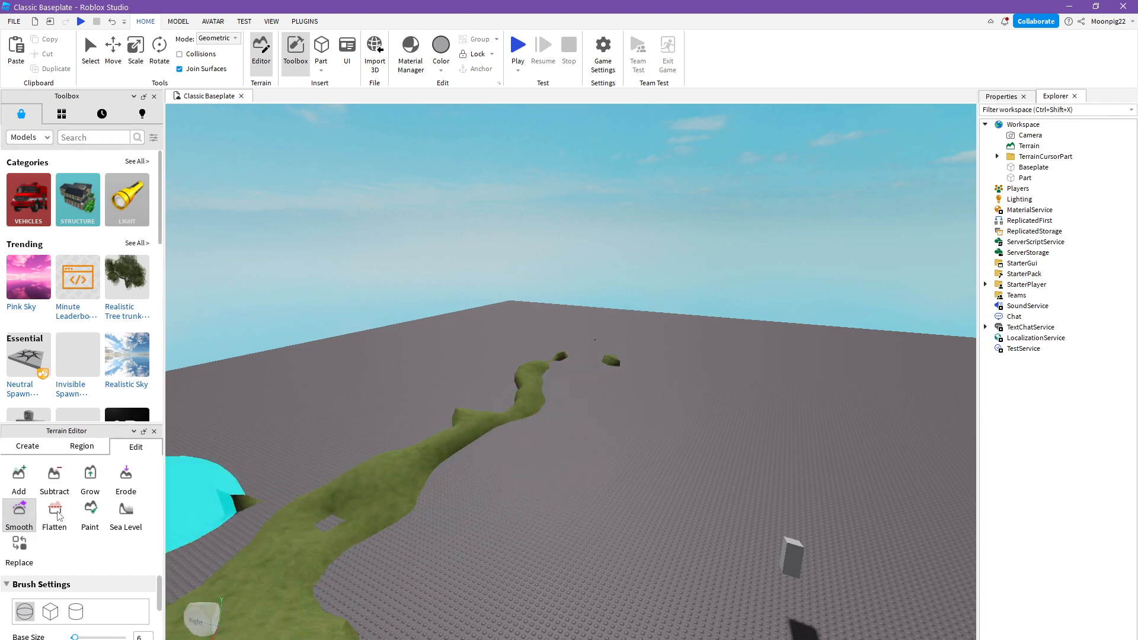
{"action": "left_click", "coordinate": [83, 516]}
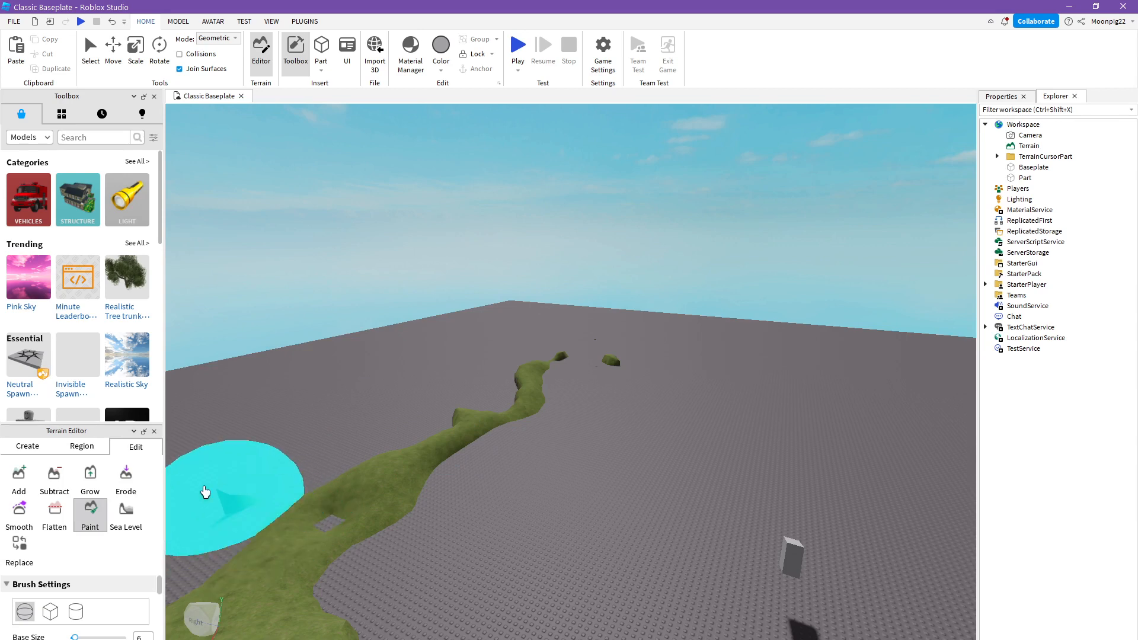
{"action": "left_click", "coordinate": [91, 478]}
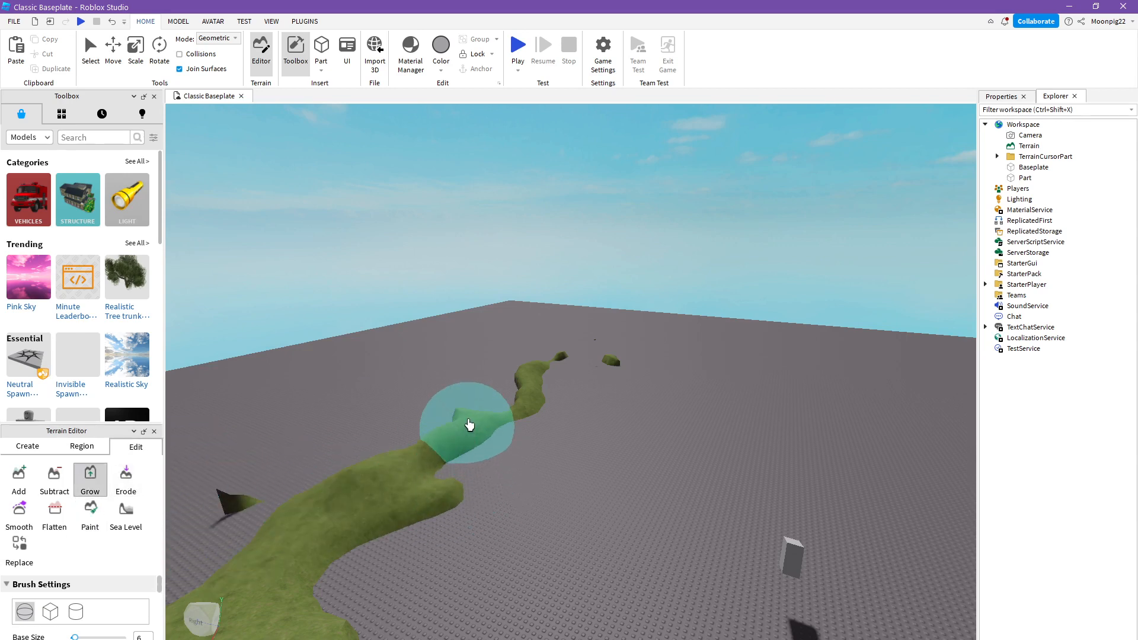
{"action": "left_click_drag", "start_coordinate": [448, 476], "coordinate": [503, 496]}
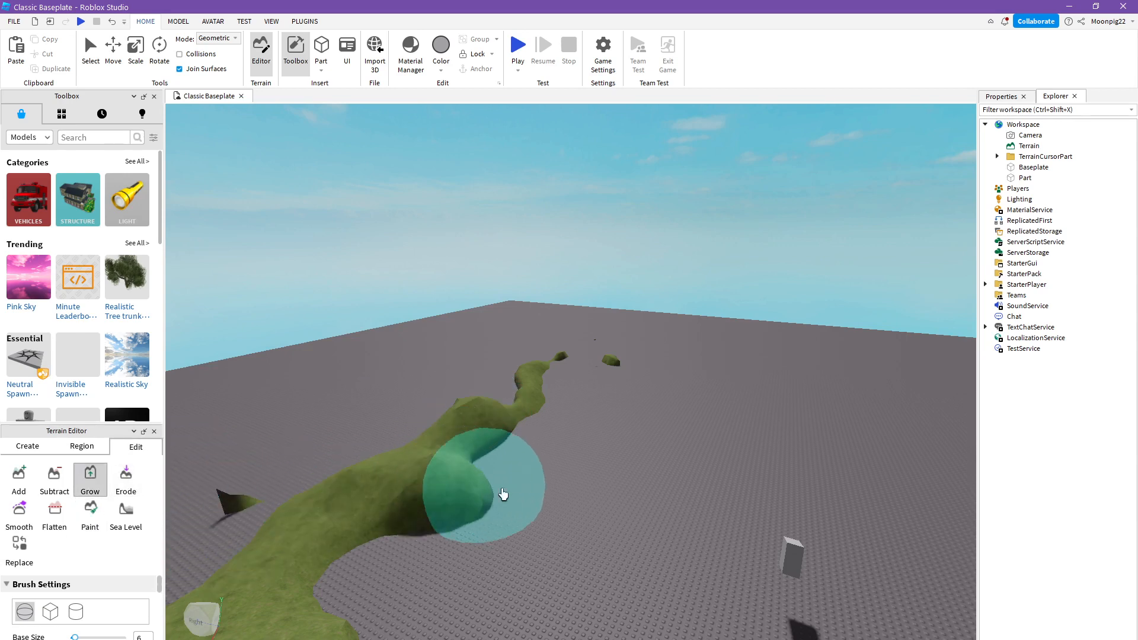
- Erode the middle of the grass strip with the spherical brush until a gap opens between two mounds
{"action": "left_click", "coordinate": [126, 477]}
{"action": "mouse_move", "coordinate": [368, 475]}
{"action": "left_mouse_down"}
{"action": "mouse_move", "coordinate": [444, 465]}
{"action": "mouse_move", "coordinate": [492, 485]}
{"action": "left_mouse_up"}
{"action": "right_click_drag", "start_coordinate": [492, 485], "coordinate": [494, 485]}
{"action": "scroll", "coordinate": [495, 491], "scroll_direction": "down", "scroll_amount": 5}
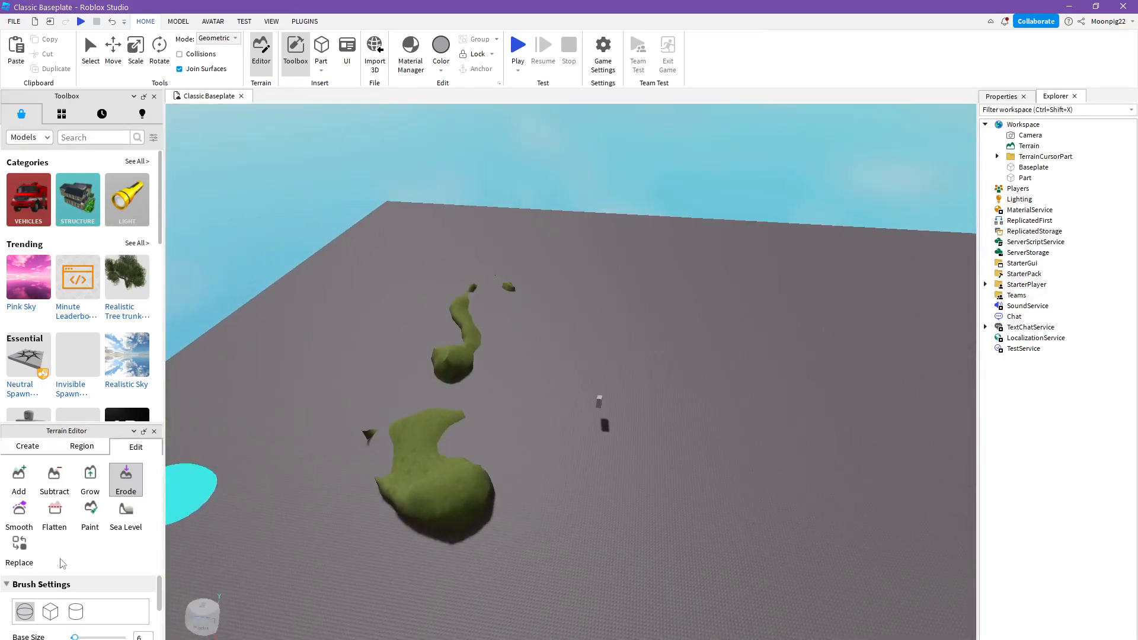
- Erode the near grass mound with the box brush and trim it further with the cylinder brush
{"action": "left_click", "coordinate": [51, 612]}
{"action": "left_click_drag", "start_coordinate": [432, 514], "coordinate": [437, 407]}
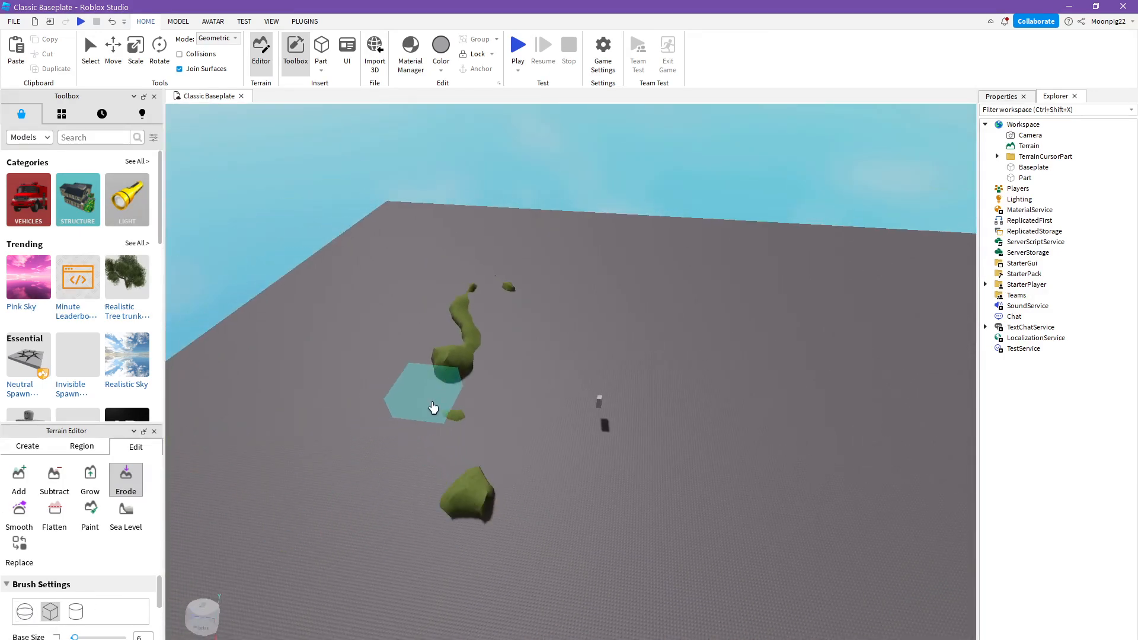
{"action": "left_click", "coordinate": [76, 612]}
{"action": "left_click_drag", "start_coordinate": [454, 501], "coordinate": [506, 508]}
- Look through the remaining Erode brush settings and close the Terrain Editor
{"action": "scroll", "coordinate": [69, 632], "scroll_direction": "down", "scroll_amount": 5}
{"action": "scroll", "coordinate": [68, 632], "scroll_direction": "up", "scroll_amount": 4}
{"action": "scroll", "coordinate": [68, 632], "scroll_direction": "down", "scroll_amount": 5}
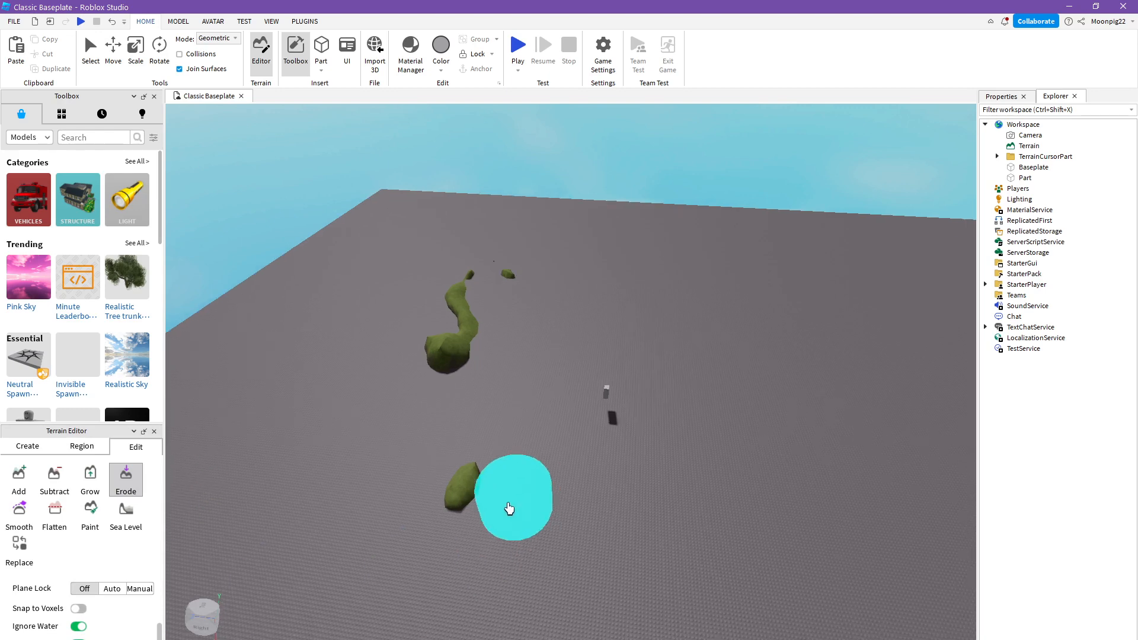
{"action": "scroll", "coordinate": [508, 500], "scroll_direction": "up", "scroll_amount": 3}
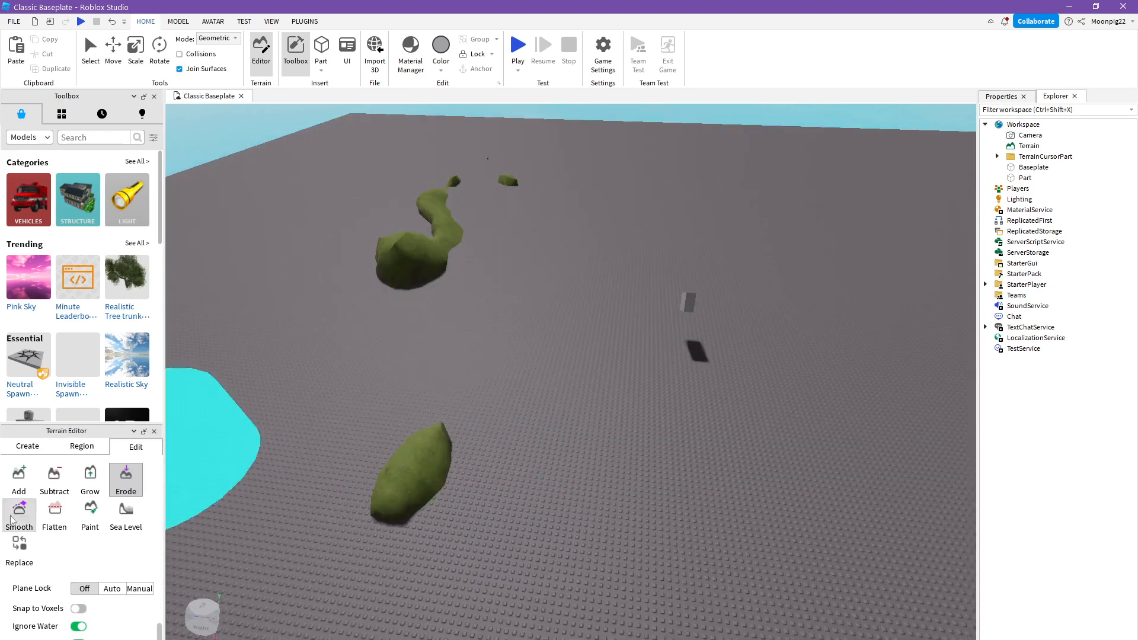
{"action": "left_click", "coordinate": [154, 433]}
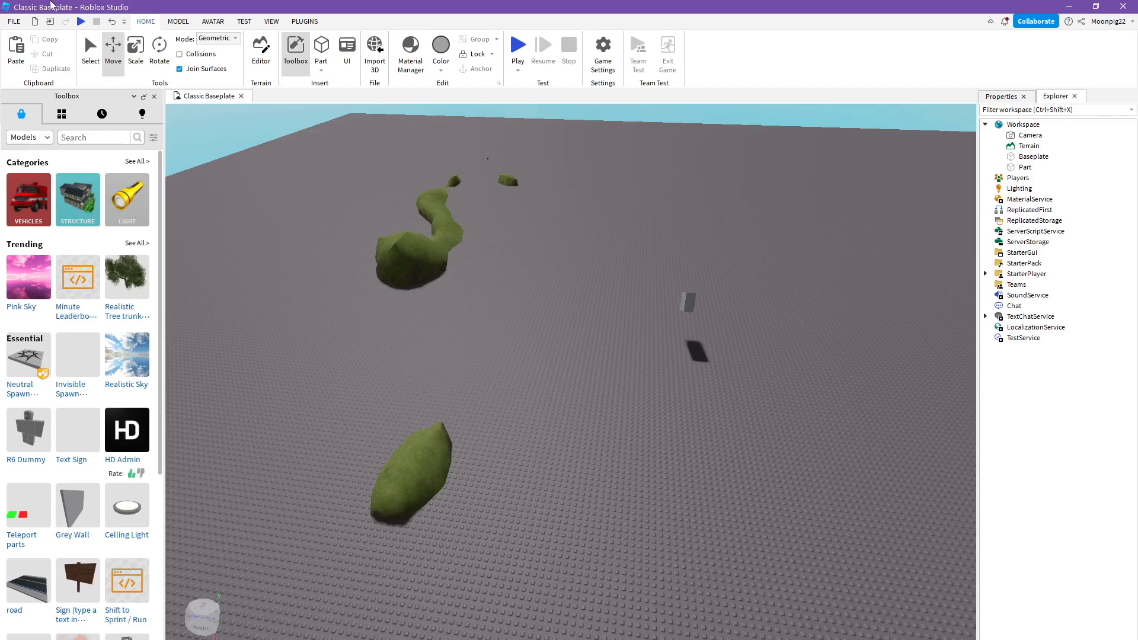
- Close the Toolbox and open it again
{"action": "scroll", "coordinate": [503, 234], "scroll_direction": "up", "scroll_amount": 3}
{"action": "right_click_drag", "start_coordinate": [502, 233], "coordinate": [503, 234]}
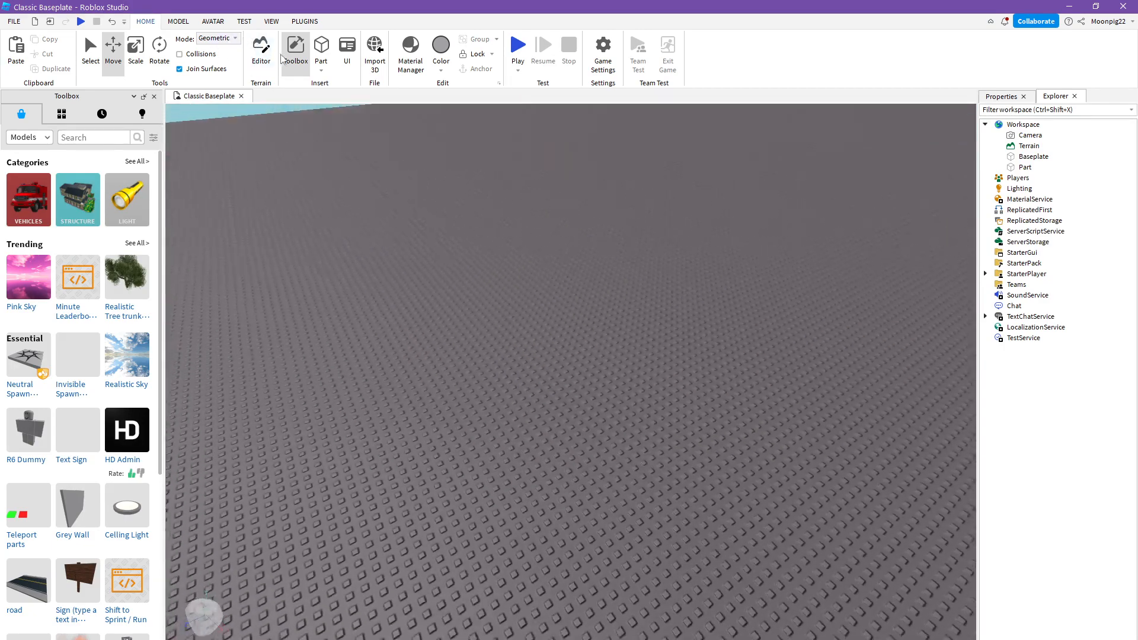
{"action": "left_click", "coordinate": [297, 60]}
{"action": "left_click", "coordinate": [286, 61]}
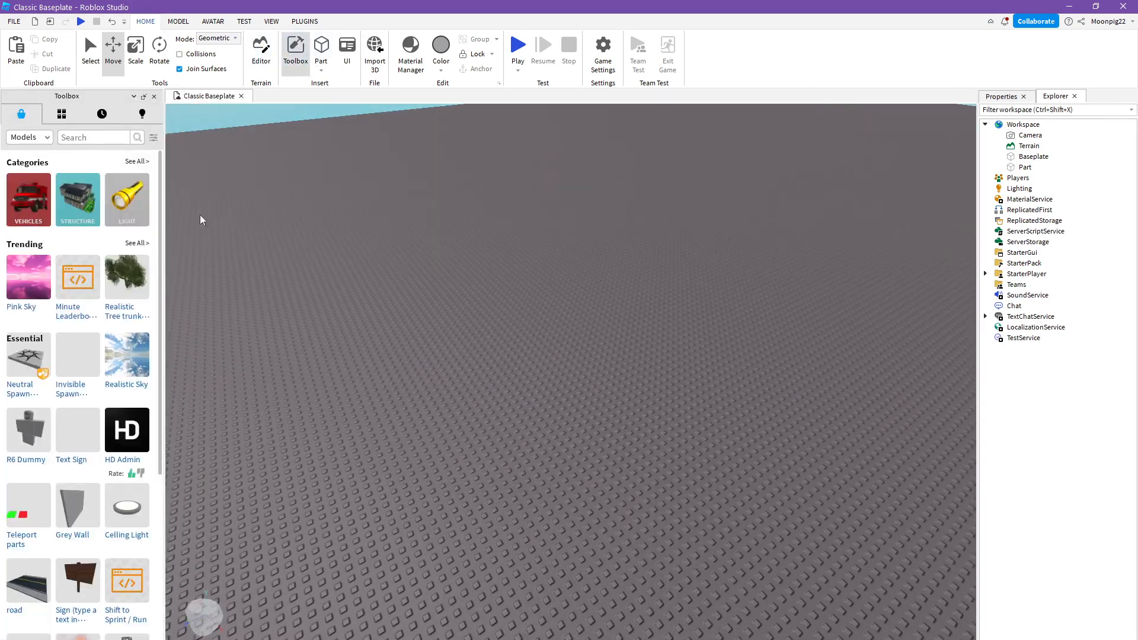
- Insert the Neutral Spawn model from the Toolbox, shift it slightly on the baseplate near the tilted block, and deselect it
{"action": "scroll", "coordinate": [200, 214], "scroll_direction": "down", "scroll_amount": 3}
{"action": "scroll", "coordinate": [119, 355], "scroll_direction": "down", "scroll_amount": 2}
{"action": "scroll", "coordinate": [120, 355], "scroll_direction": "down", "scroll_amount": 5}
{"action": "scroll", "coordinate": [191, 380], "scroll_direction": "down", "scroll_amount": 2}
{"action": "scroll", "coordinate": [136, 354], "scroll_direction": "up", "scroll_amount": 6}
{"action": "scroll", "coordinate": [717, 297], "scroll_direction": "up", "scroll_amount": 3}
{"action": "right_click_drag", "start_coordinate": [717, 298], "coordinate": [716, 298]}
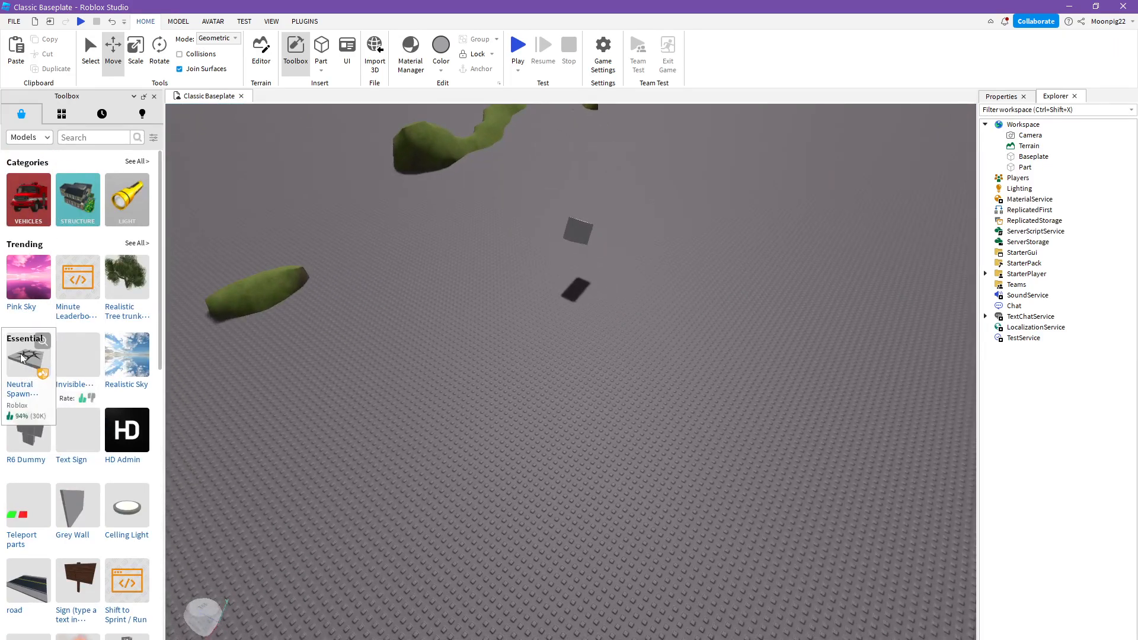
{"action": "left_click", "coordinate": [78, 355]}
{"action": "scroll", "coordinate": [501, 403], "scroll_direction": "down", "scroll_amount": 5}
{"action": "left_click_drag", "start_coordinate": [539, 407], "coordinate": [558, 407]}
{"action": "right_click_drag", "start_coordinate": [540, 408], "coordinate": [558, 407]}
{"action": "left_click", "coordinate": [639, 404]}
{"action": "scroll", "coordinate": [638, 404], "scroll_direction": "up", "scroll_amount": 3}
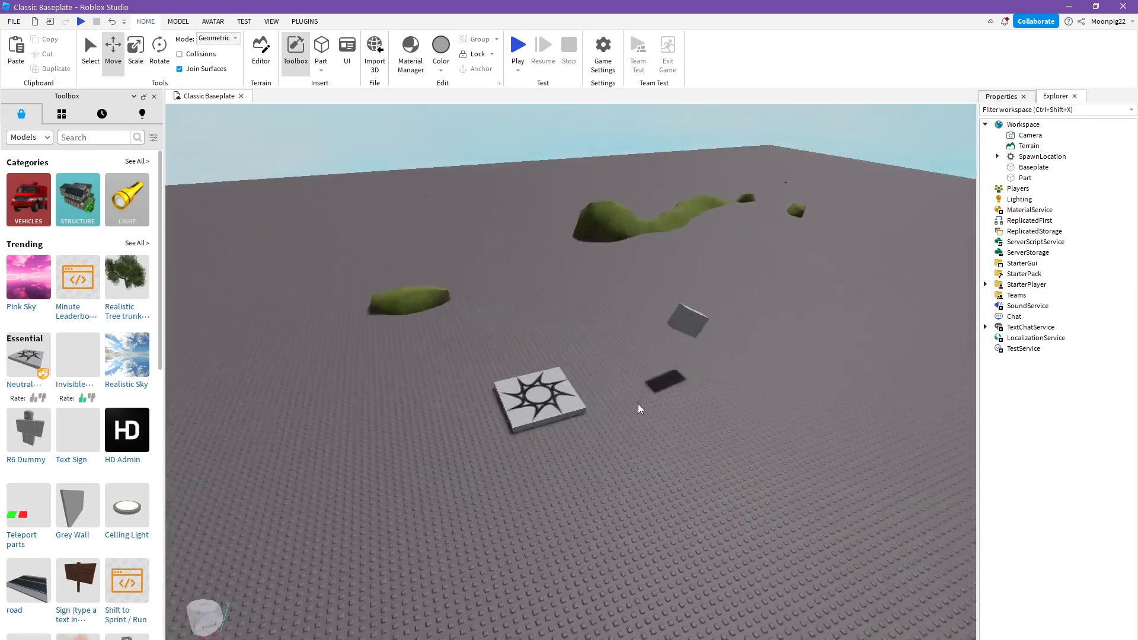
- Insert the Text Sign model and position it in the air beyond the spawn pad
{"action": "right_click_drag", "start_coordinate": [621, 391], "coordinate": [621, 392]}
{"action": "scroll", "coordinate": [620, 392], "scroll_direction": "up", "scroll_amount": 5}
{"action": "scroll", "coordinate": [620, 392], "scroll_direction": "down", "scroll_amount": 5}
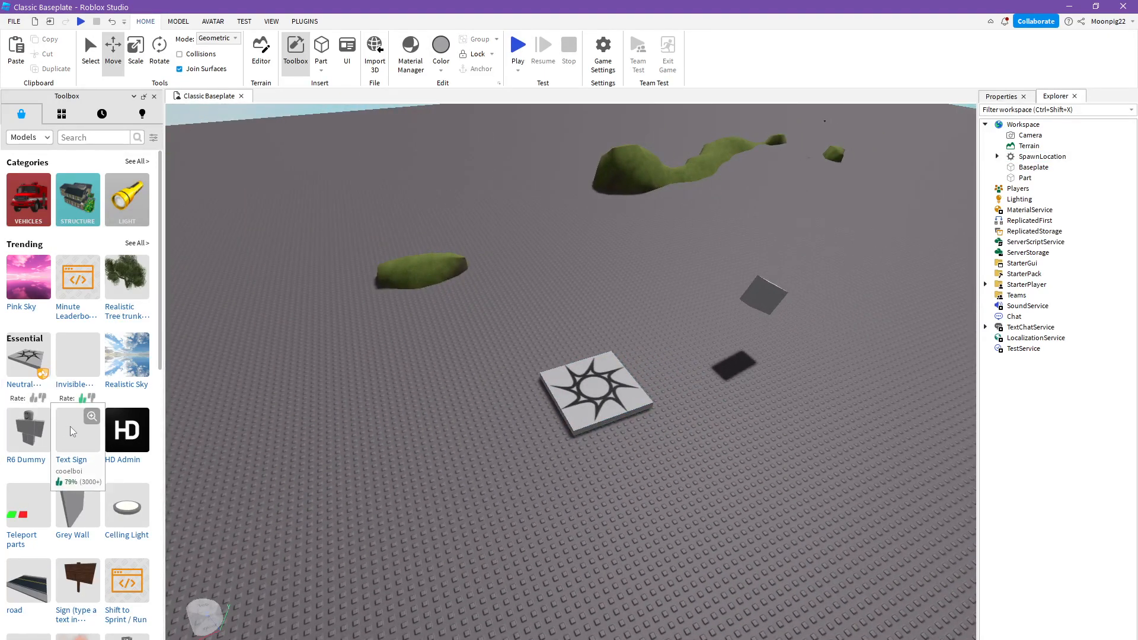
{"action": "left_click", "coordinate": [70, 425]}
{"action": "left_click_drag", "start_coordinate": [523, 386], "coordinate": [553, 157]}
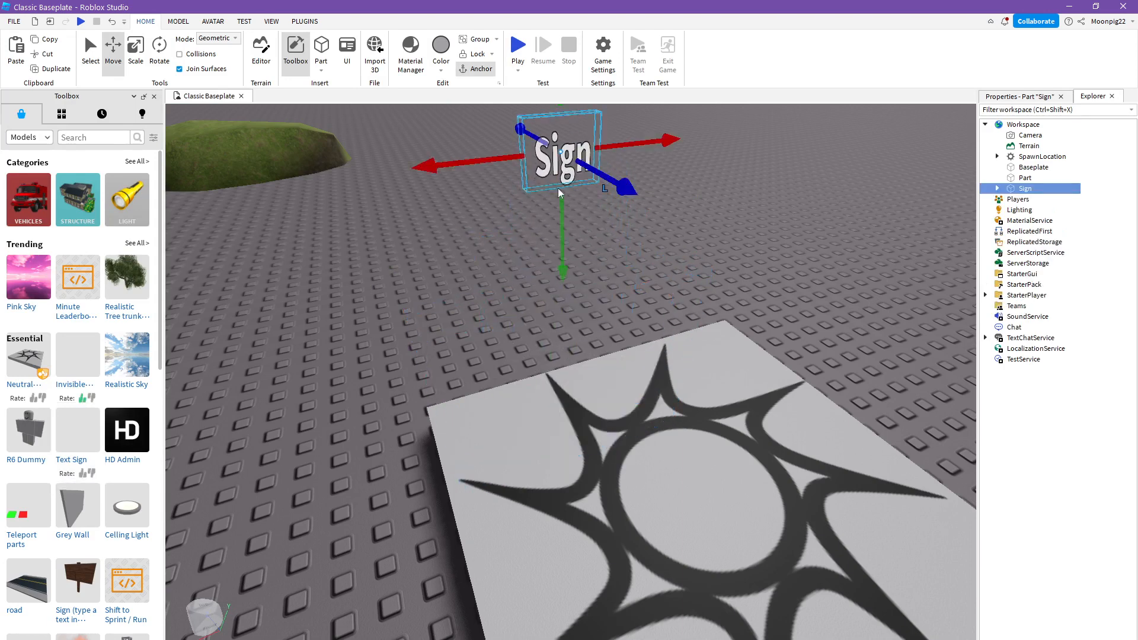
- Look at the sign's child objects in the object tree and where the Properties window is enabled among the view options
{"action": "left_click", "coordinate": [997, 188]}
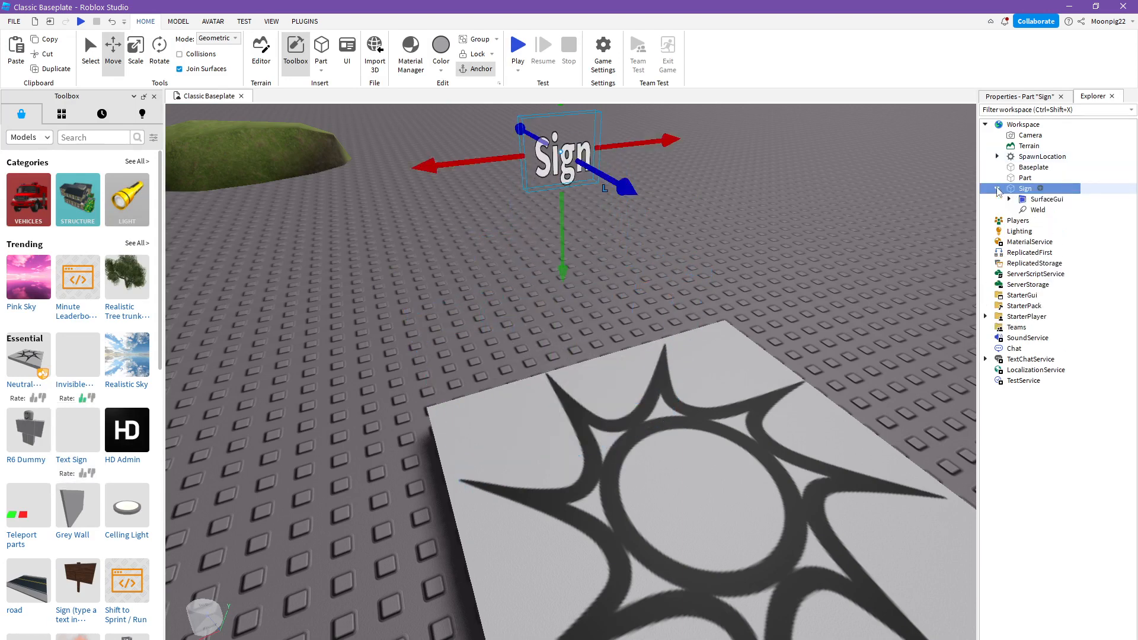
{"action": "left_click", "coordinate": [997, 188]}
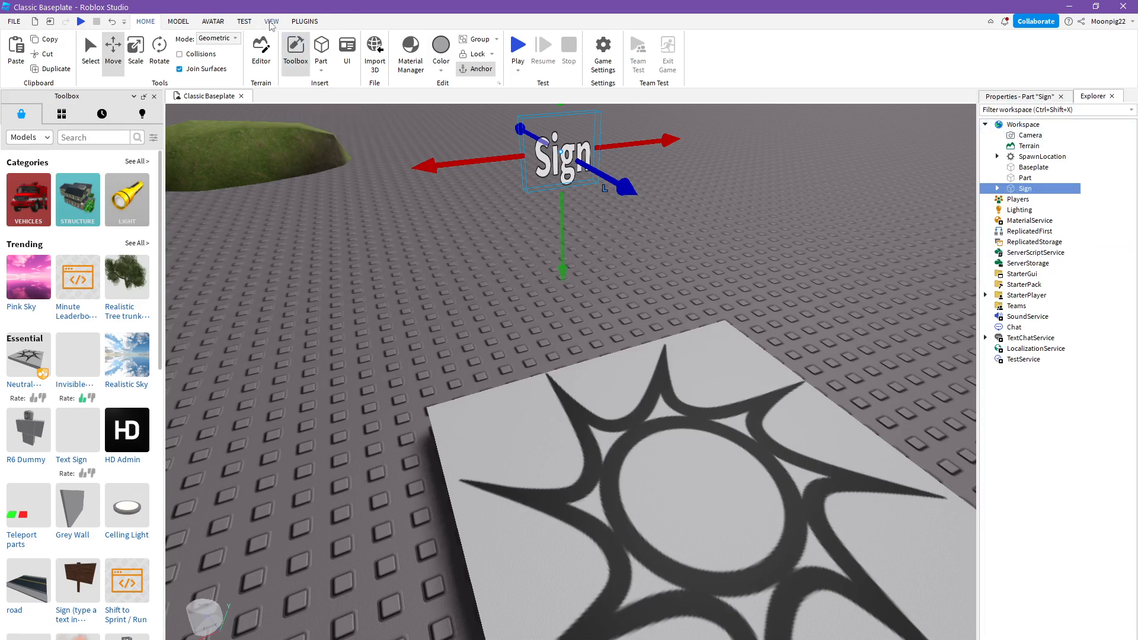
{"action": "left_click", "coordinate": [271, 23]}
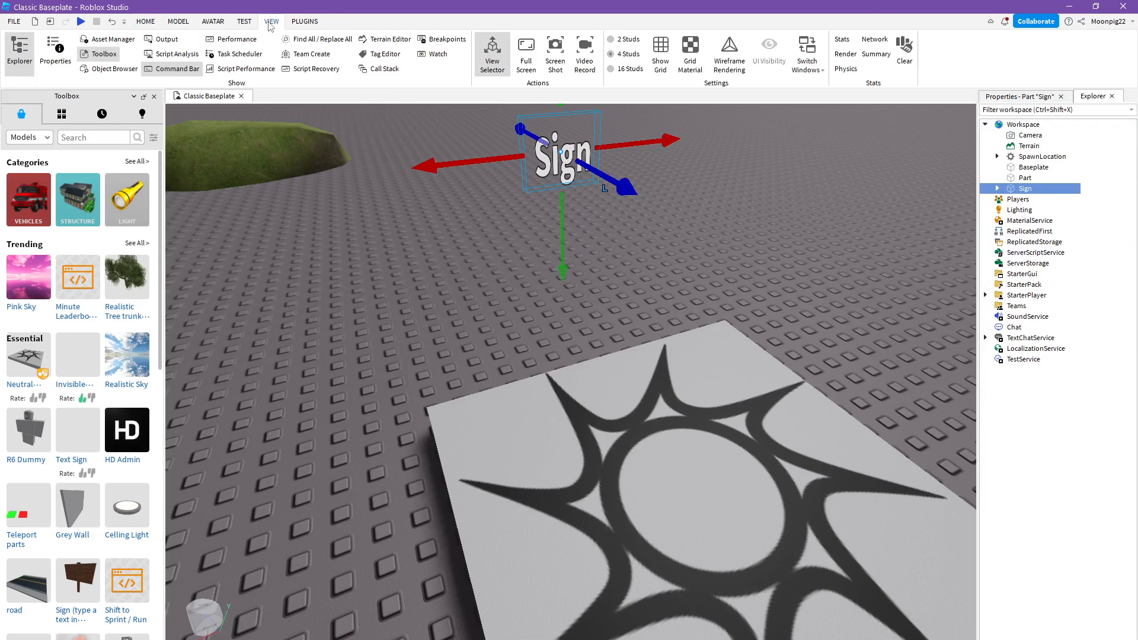
{"action": "left_click", "coordinate": [55, 53]}
{"action": "left_click", "coordinate": [1105, 98]}
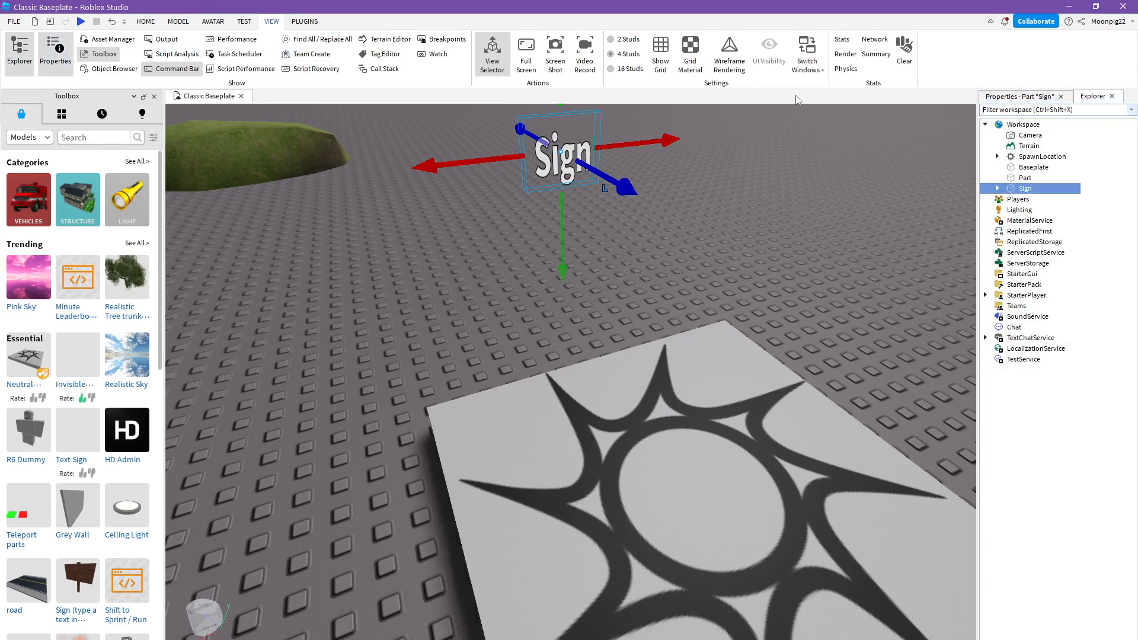
{"action": "left_click", "coordinate": [142, 22]}
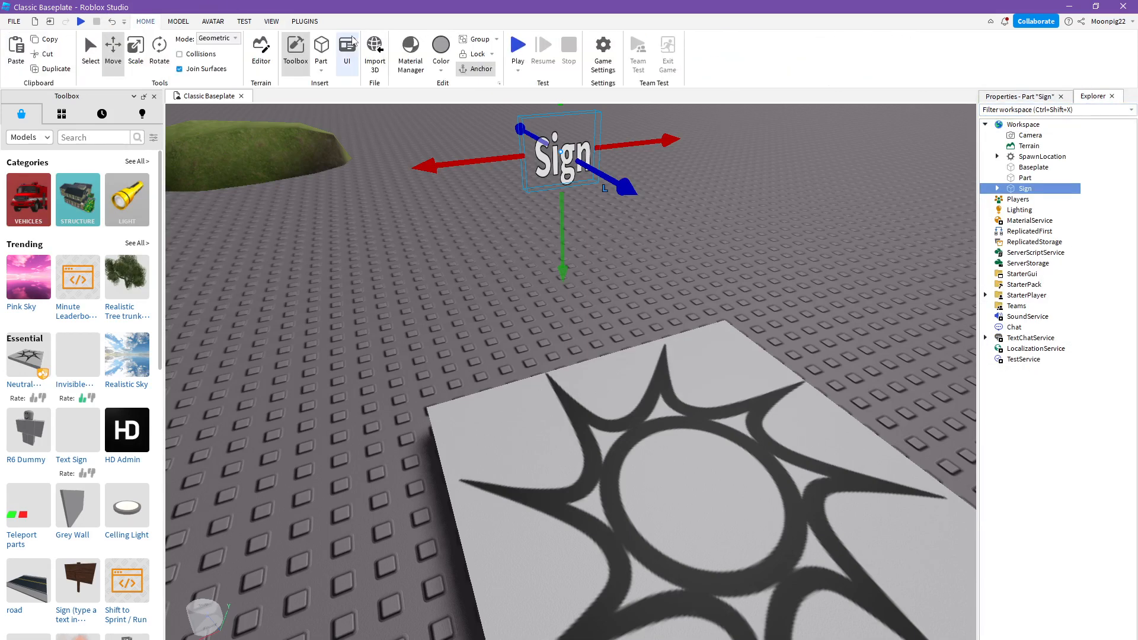
- Select the SIGN text label inside the sign's SurfaceGui and filter its properties by "text"
{"action": "left_click", "coordinate": [997, 189]}
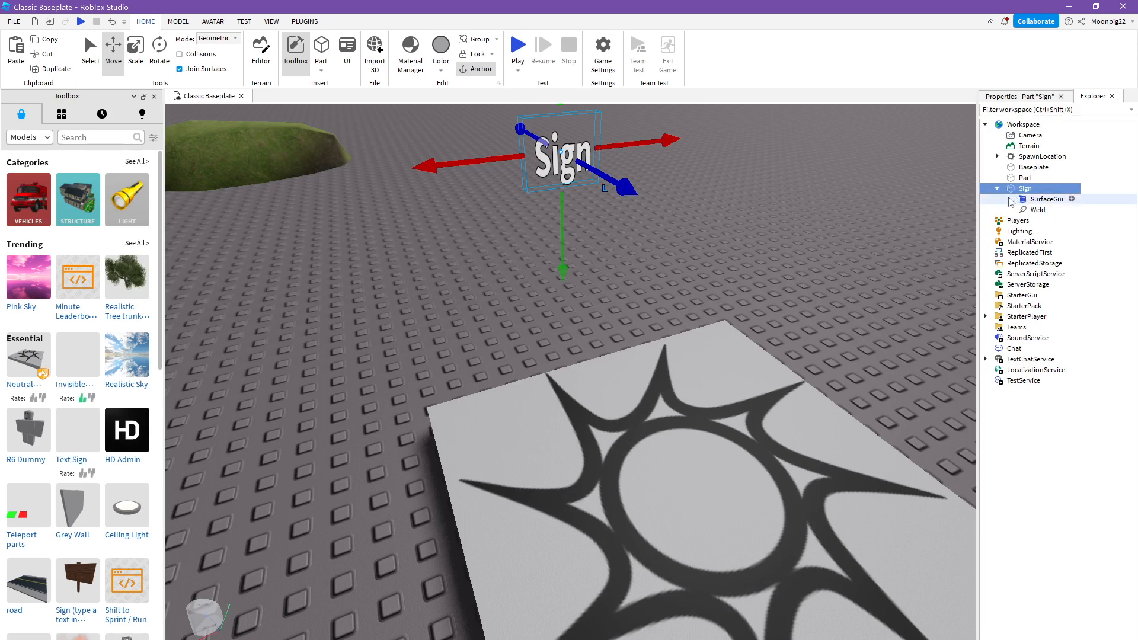
{"action": "left_click", "coordinate": [1010, 199]}
{"action": "left_click", "coordinate": [1037, 210]}
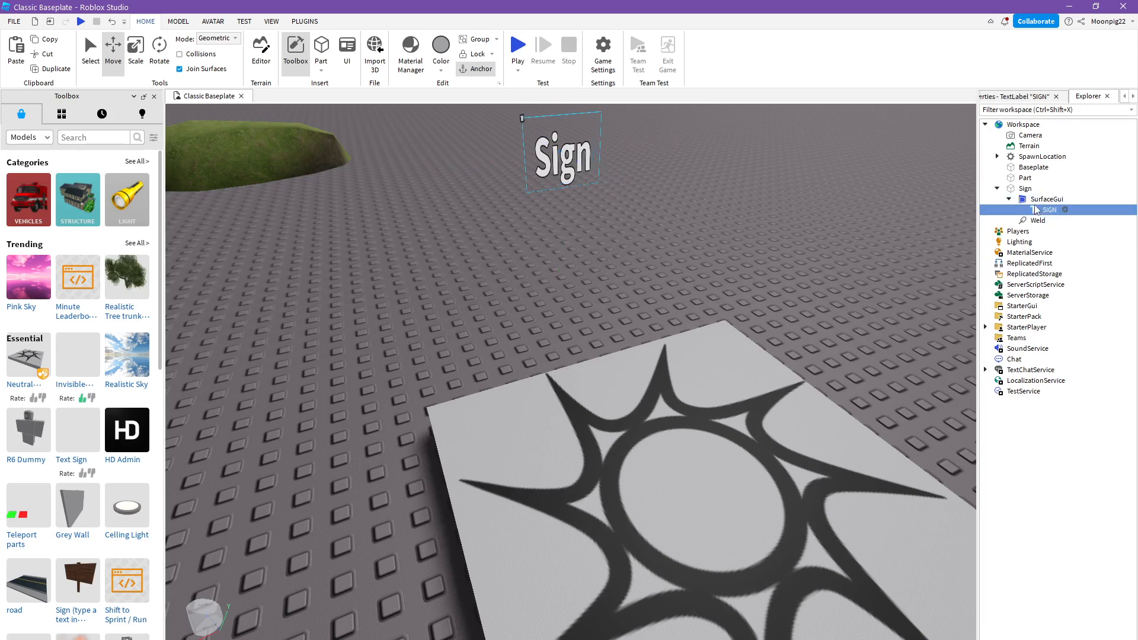
{"action": "left_click", "coordinate": [1018, 96]}
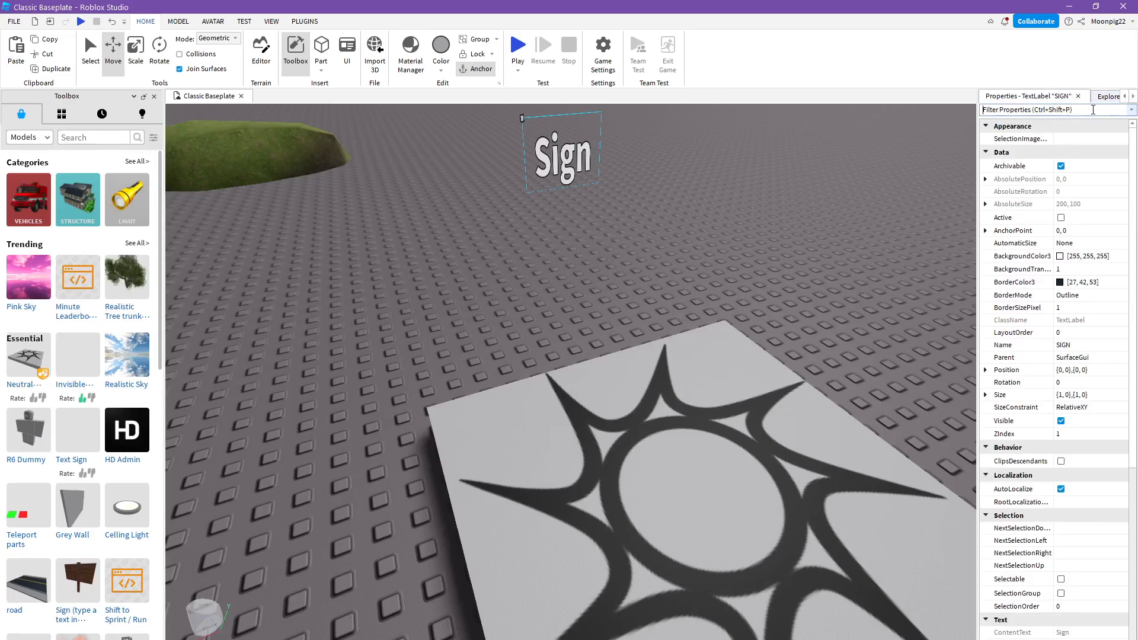
{"action": "type", "text": "text"}
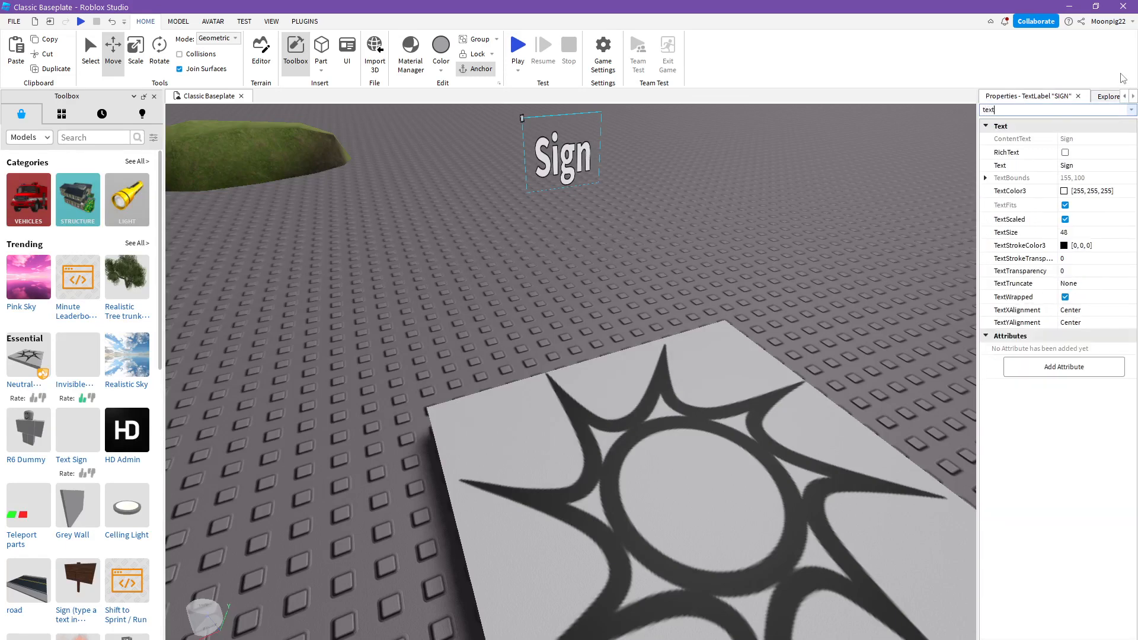
- Set the sign label's Text property to "whatever you want" and deselect it
{"action": "left_click", "coordinate": [1088, 169]}
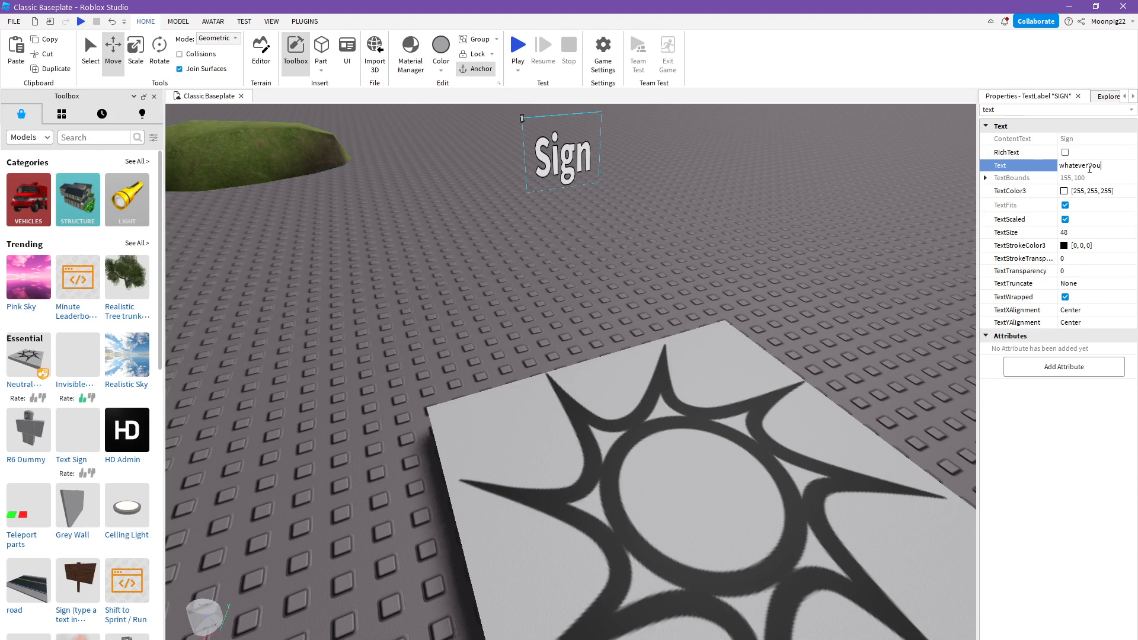
{"action": "type", "text": "whatever you want"}
{"action": "key", "text": "Return"}
{"action": "left_click", "coordinate": [796, 173]}
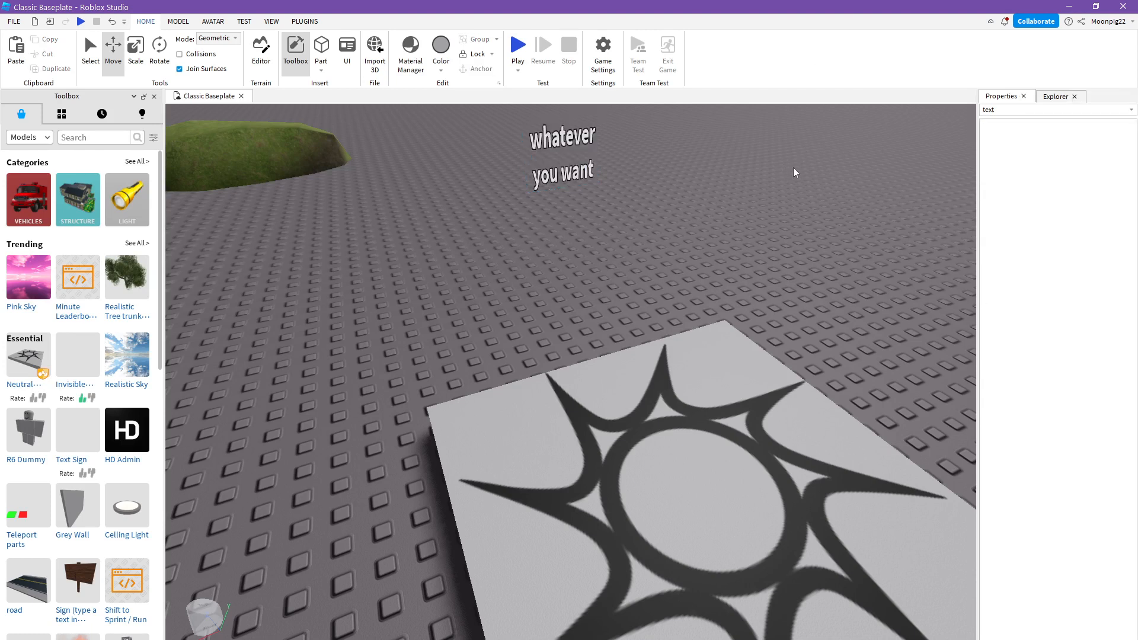
- Return to the object tree, insert a block part on the baseplate, and add a sphere part above it
{"action": "left_click", "coordinate": [1054, 97]}
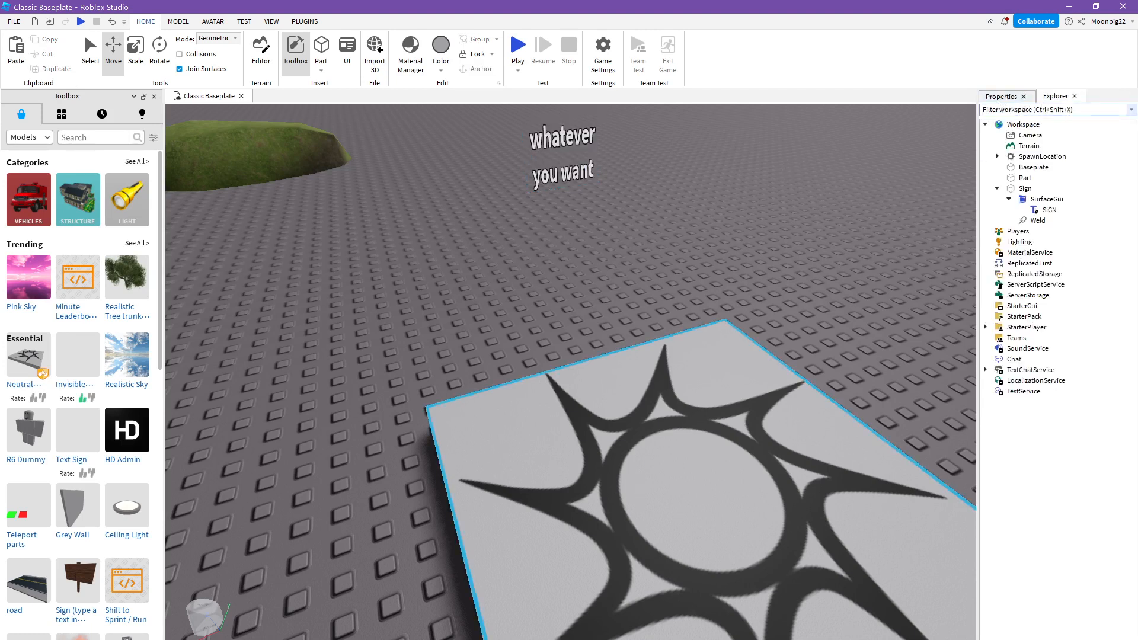
{"action": "right_click_drag", "start_coordinate": [525, 190], "coordinate": [525, 190]}
{"action": "left_click", "coordinate": [321, 48]}
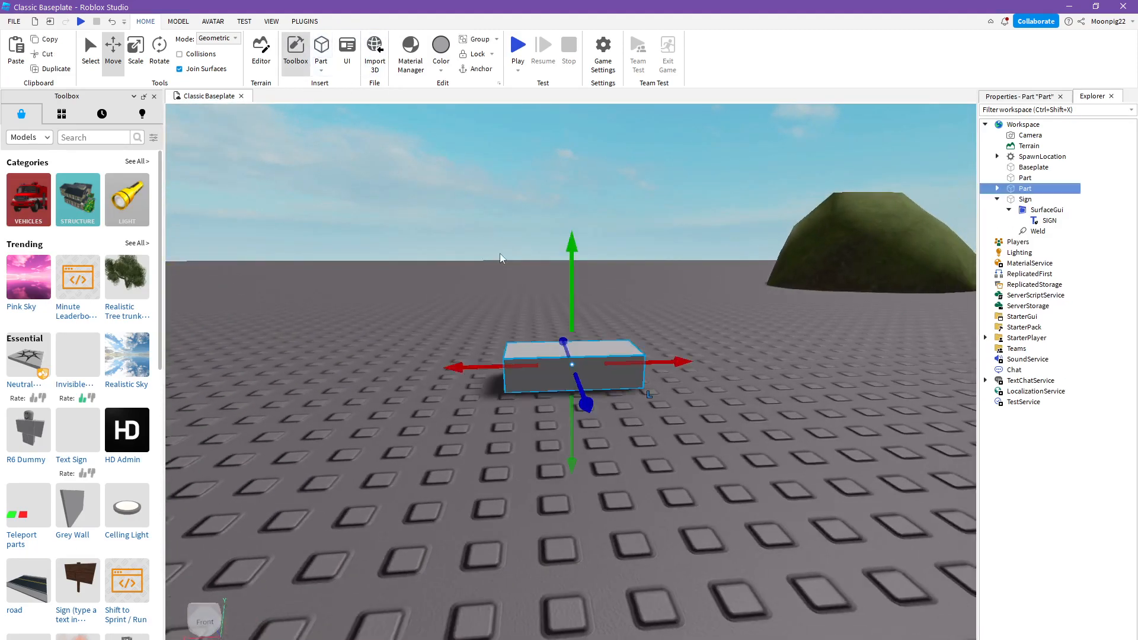
{"action": "right_click_drag", "start_coordinate": [591, 292], "coordinate": [590, 292]}
{"action": "key", "text": "f"}
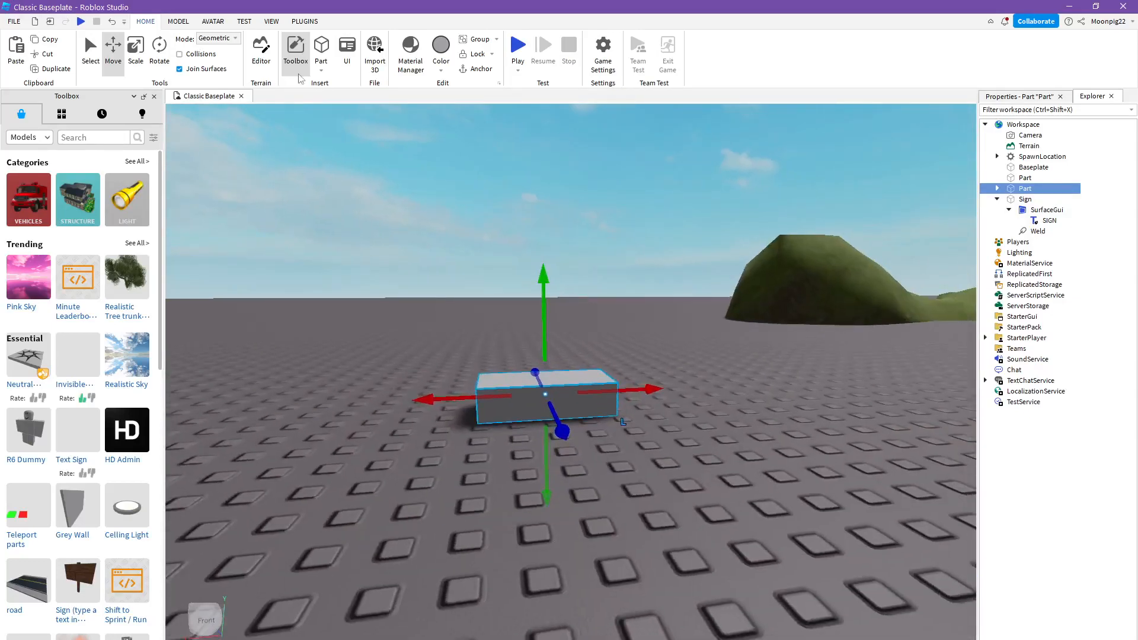
{"action": "left_click", "coordinate": [320, 70]}
{"action": "left_click", "coordinate": [332, 106]}
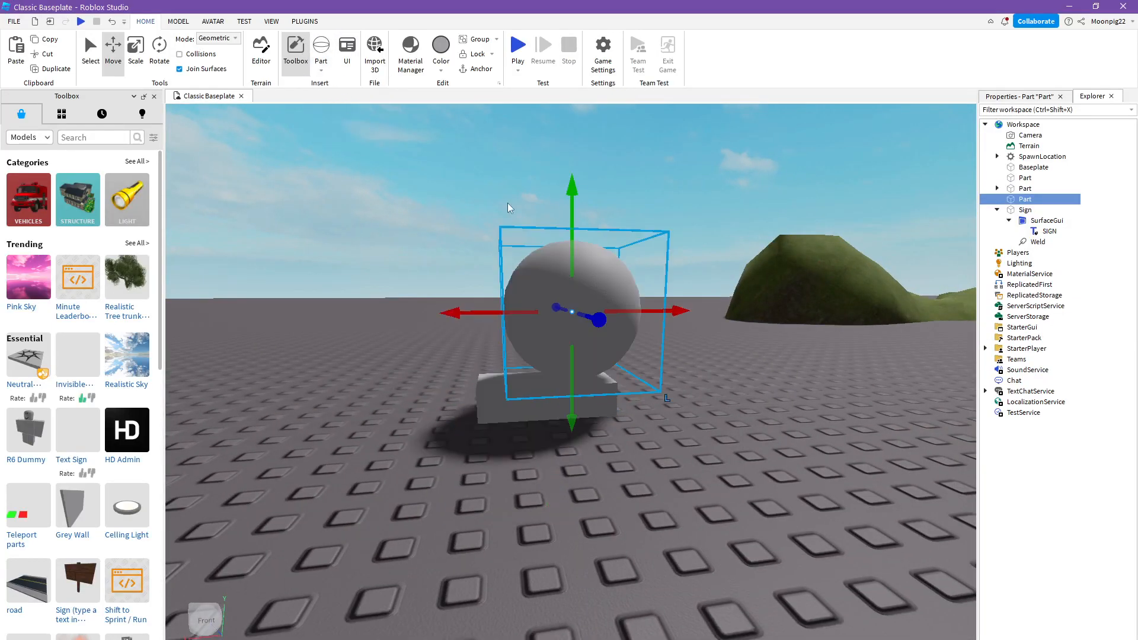
- Insert a wedge part and a corner wedge part on the baseplate near the sphere
{"action": "left_click", "coordinate": [321, 71]}
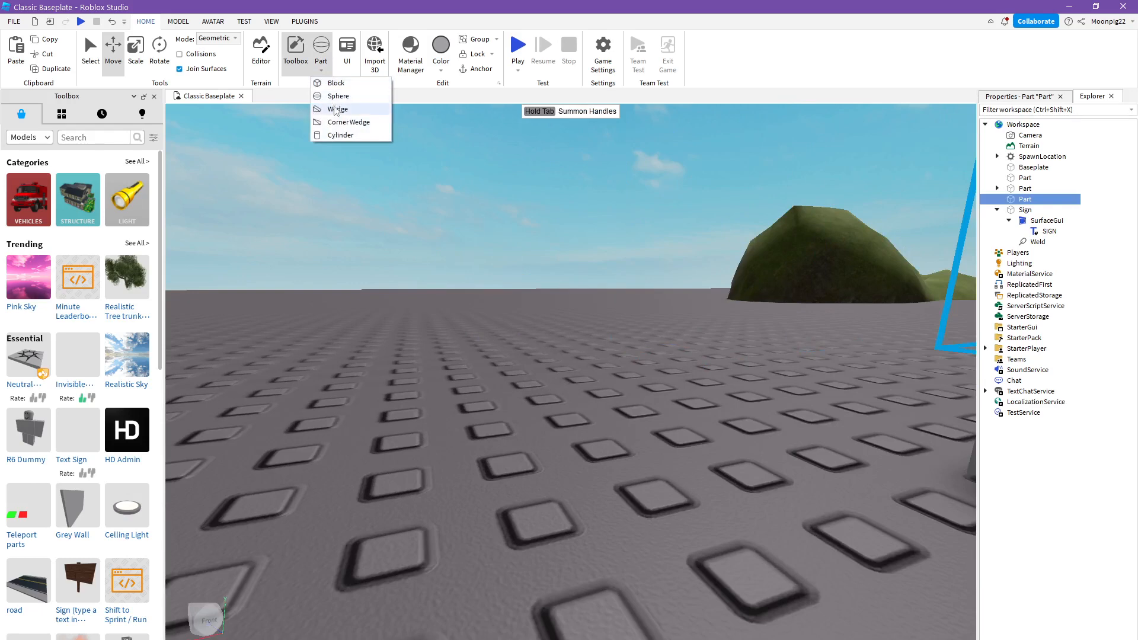
{"action": "left_click", "coordinate": [336, 109]}
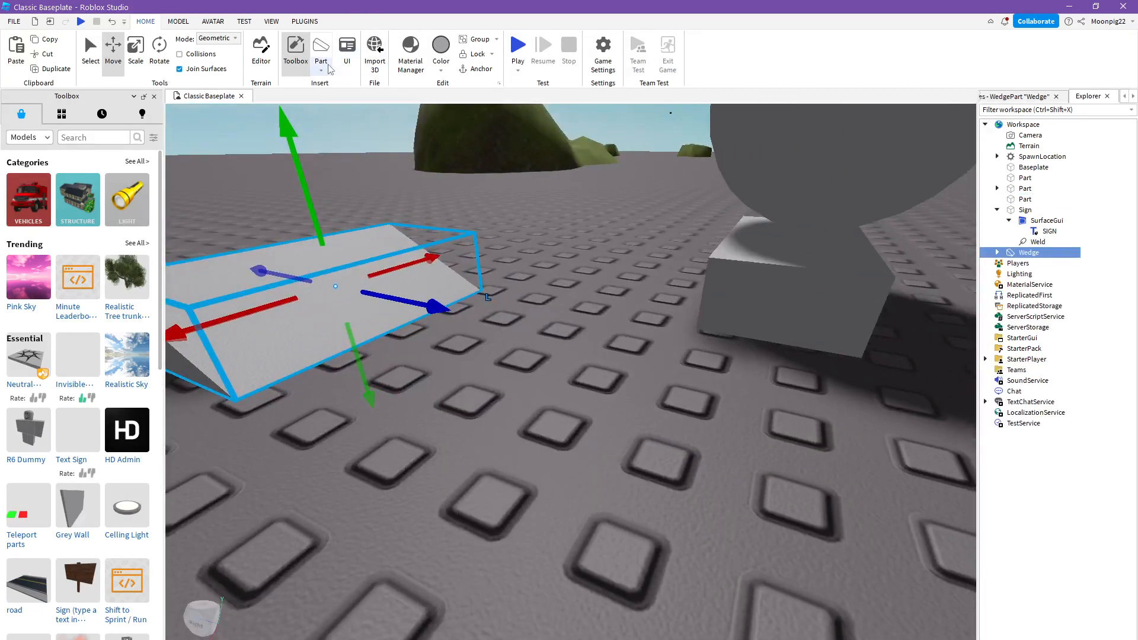
{"action": "left_click", "coordinate": [320, 68]}
{"action": "left_click", "coordinate": [353, 122]}
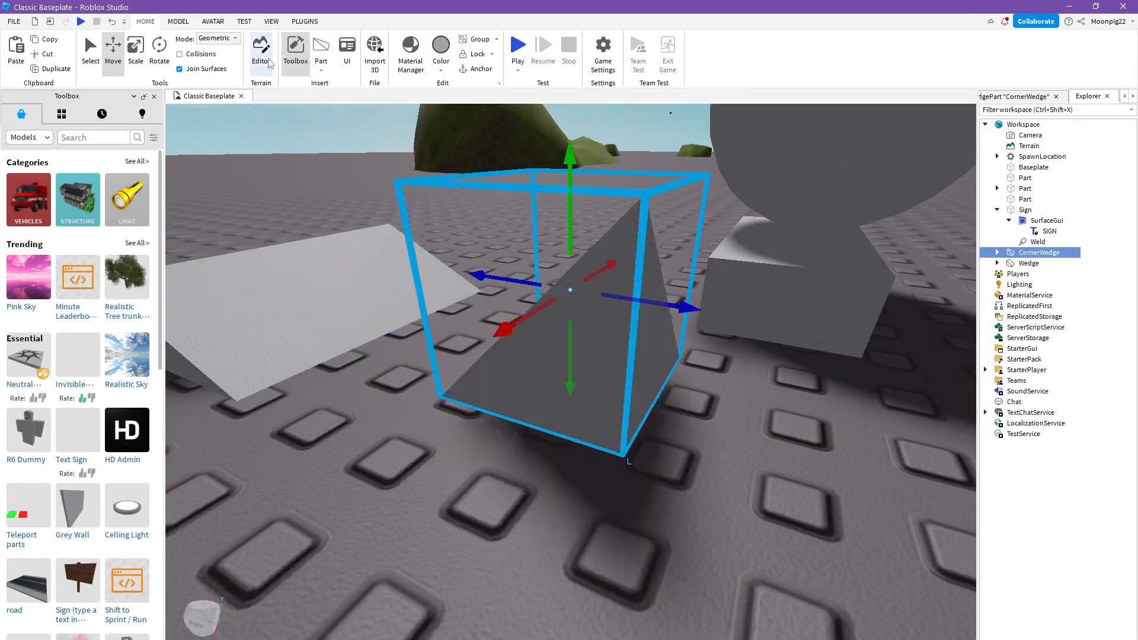
- Insert a cylinder part beside the other shapes and deselect it
{"action": "left_click", "coordinate": [321, 71]}
{"action": "left_click", "coordinate": [342, 135]}
{"action": "scroll", "coordinate": [492, 206], "scroll_direction": "down", "scroll_amount": 5}
{"action": "right_click_drag", "start_coordinate": [492, 206], "coordinate": [403, 124]}
{"action": "left_click", "coordinate": [523, 219]}
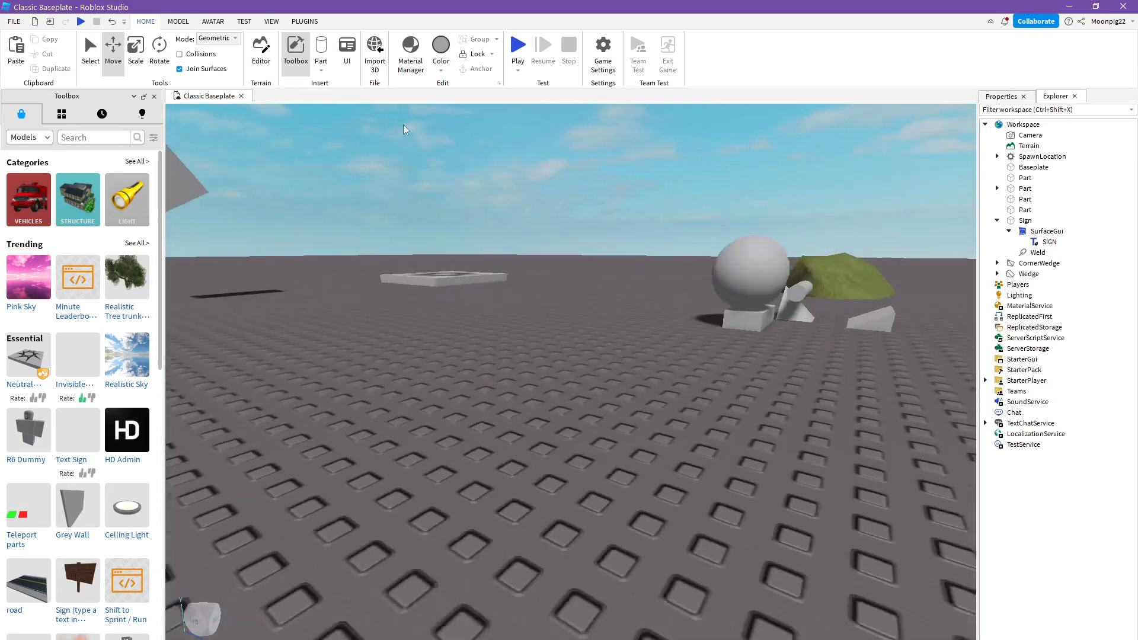
- Insert another block part on an empty area of the baseplate and cut it from the scene
{"action": "left_click", "coordinate": [322, 70]}
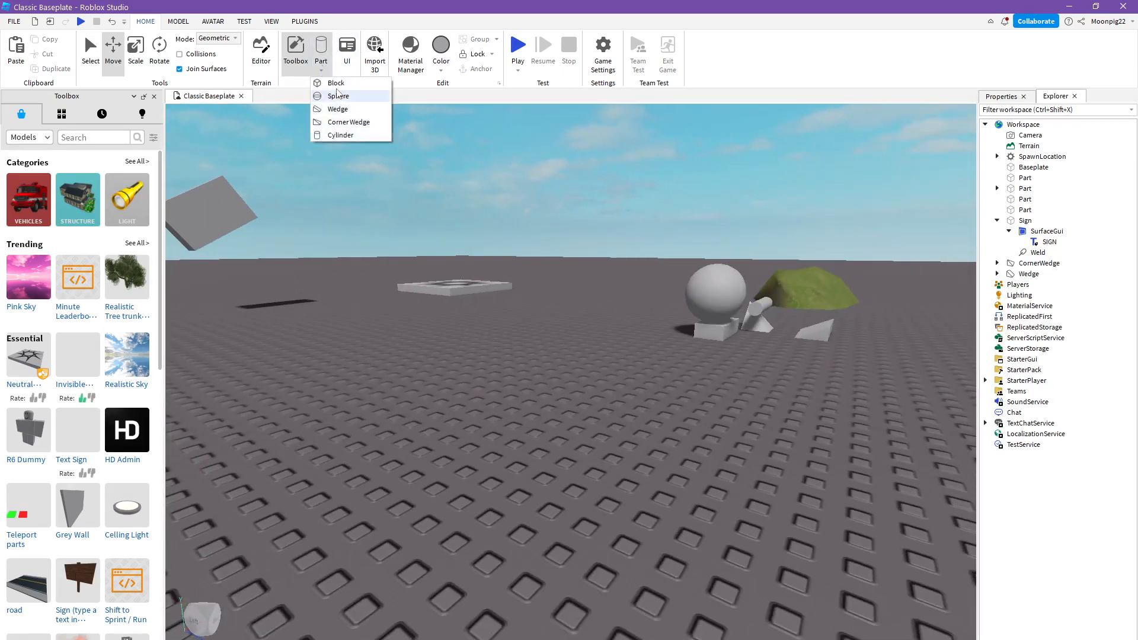
{"action": "left_click", "coordinate": [336, 85]}
{"action": "right_click_drag", "start_coordinate": [524, 226], "coordinate": [548, 255]}
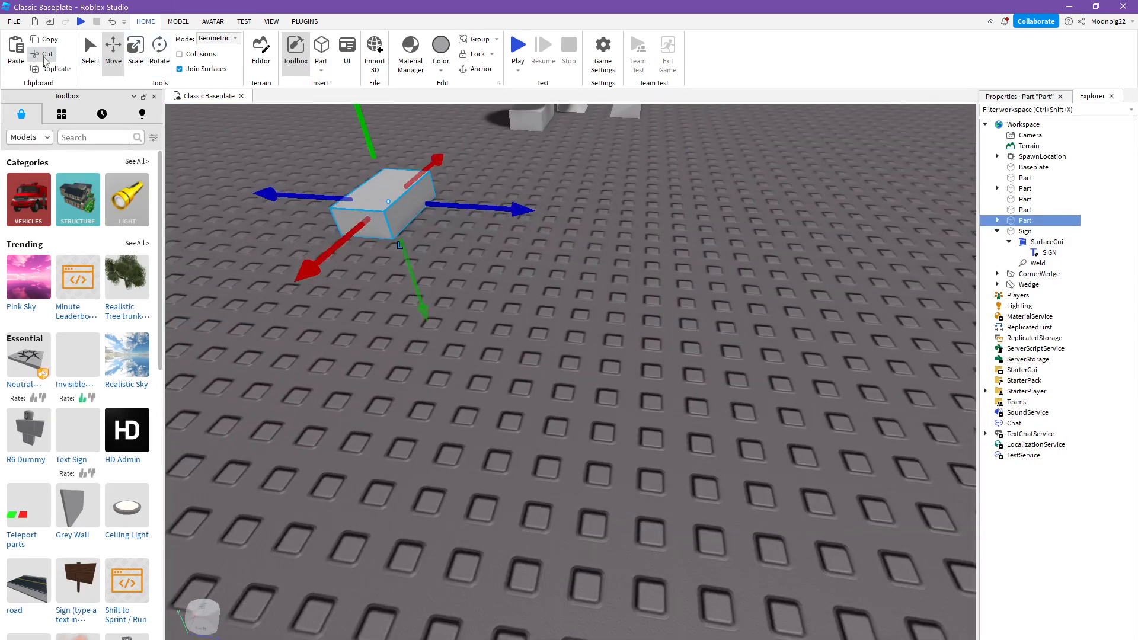
{"action": "left_click", "coordinate": [44, 56]}
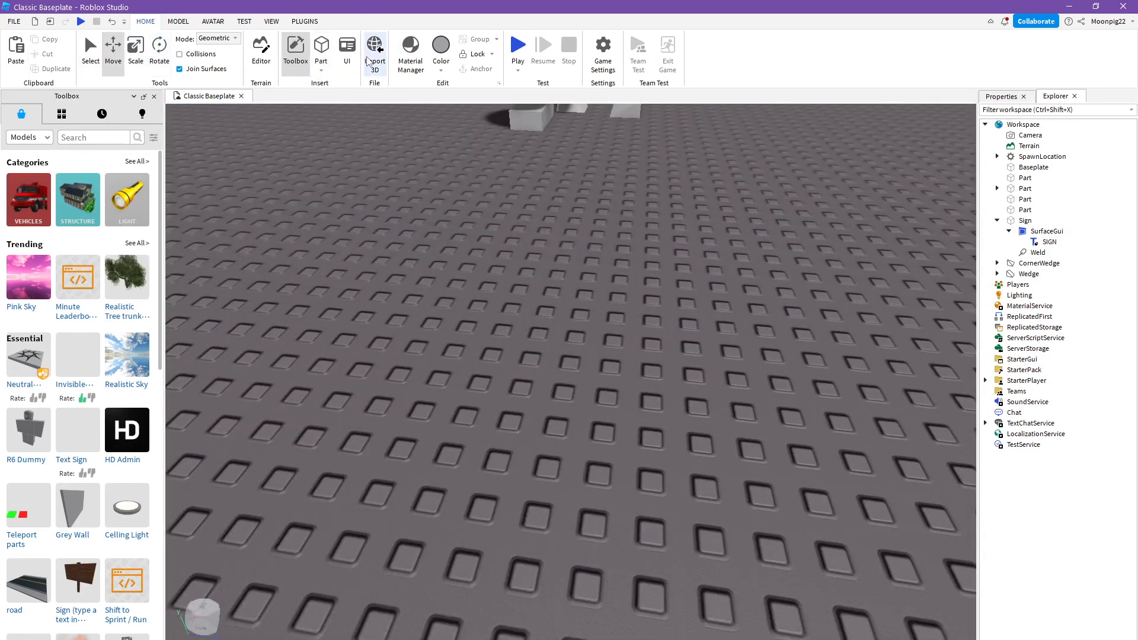
- Add a ScreenGui containing a Frame, move the frame down from the upper-left corner of the canvas, and deselect it
{"action": "left_click", "coordinate": [347, 53]}
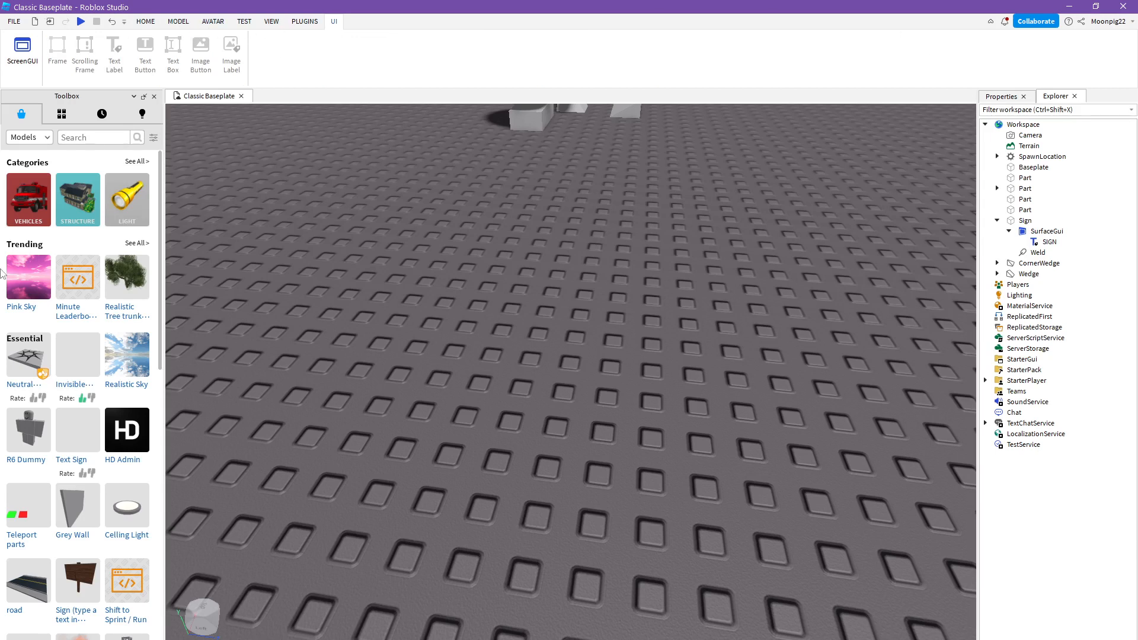
{"action": "left_click", "coordinate": [23, 51]}
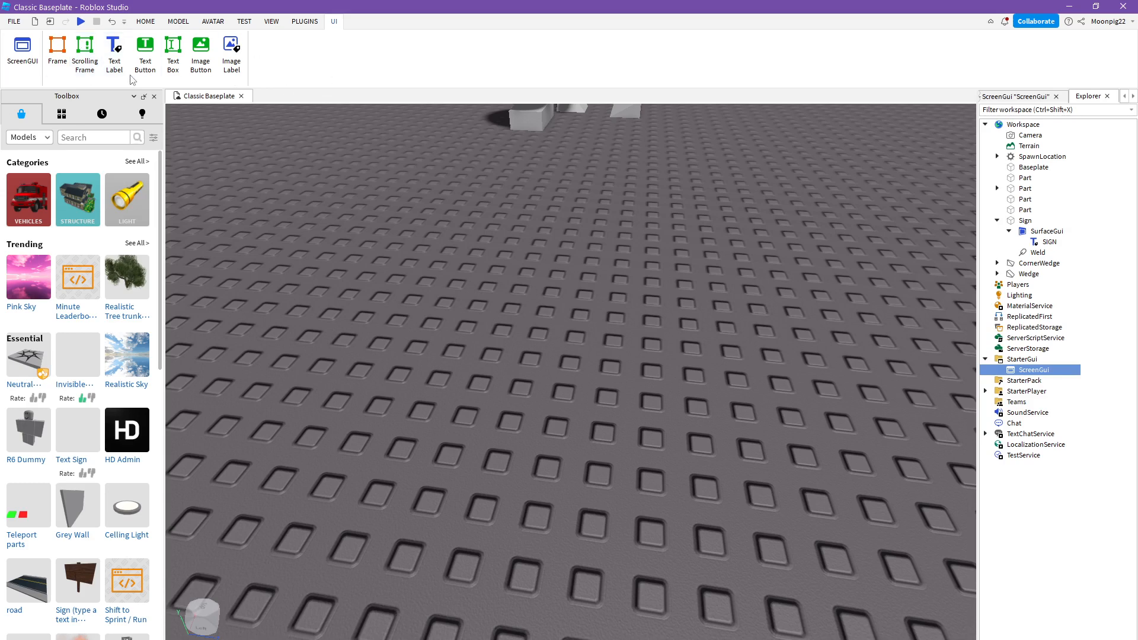
{"action": "left_click", "coordinate": [57, 52]}
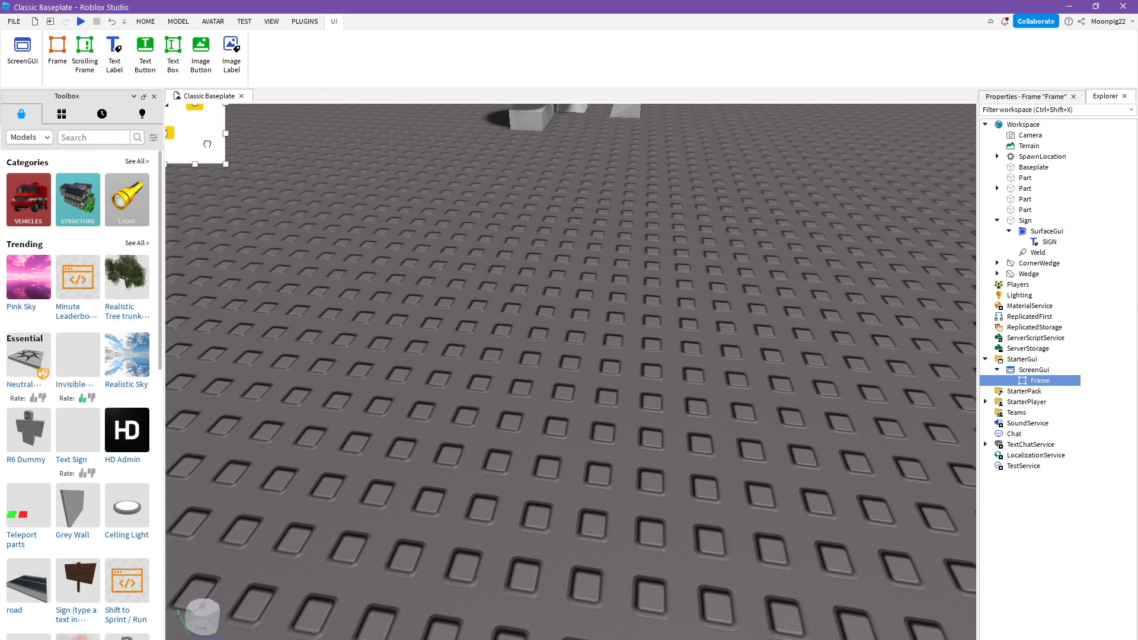
{"action": "left_click_drag", "start_coordinate": [207, 144], "coordinate": [237, 325]}
{"action": "left_click", "coordinate": [326, 358]}
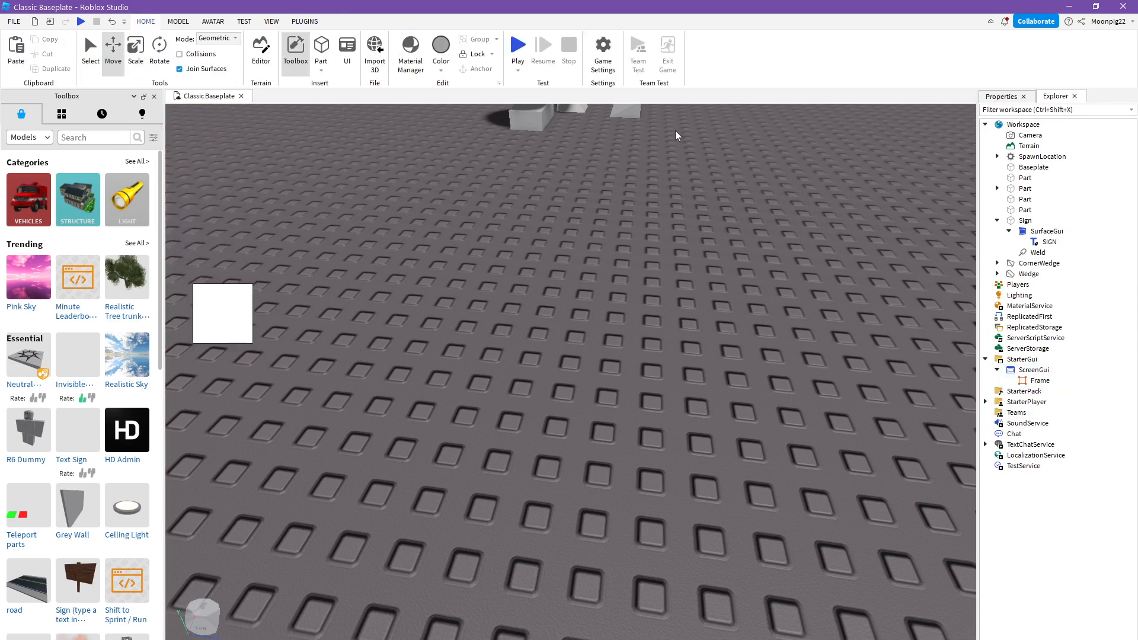
- Add a scrolling frame and a text label to the ScreenGui
{"action": "left_click", "coordinate": [347, 65]}
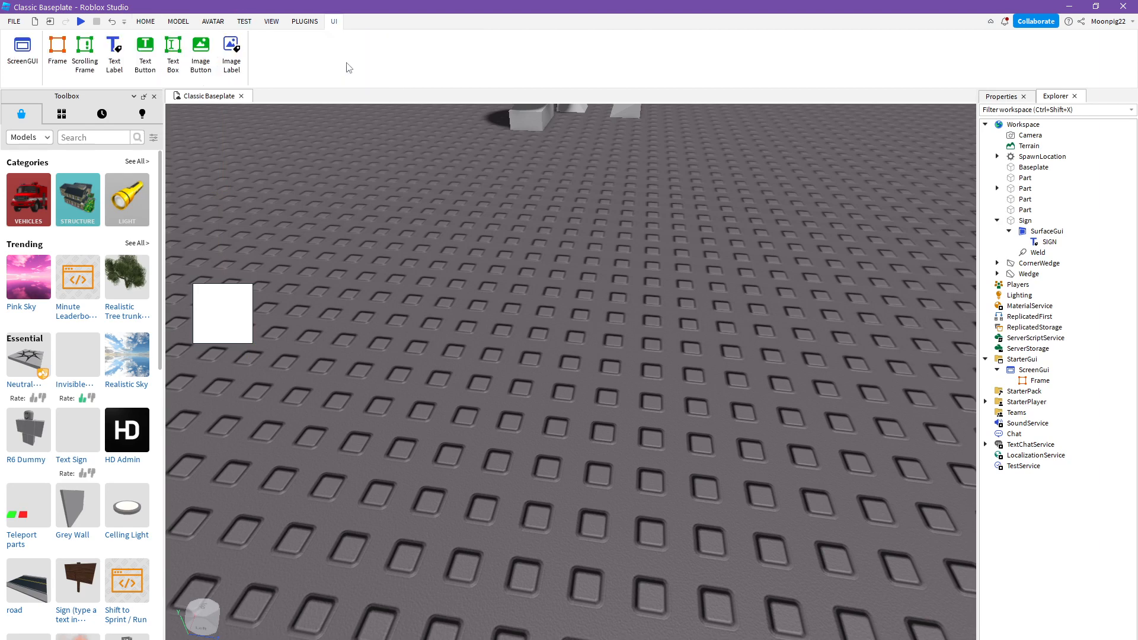
{"action": "left_click", "coordinate": [87, 63]}
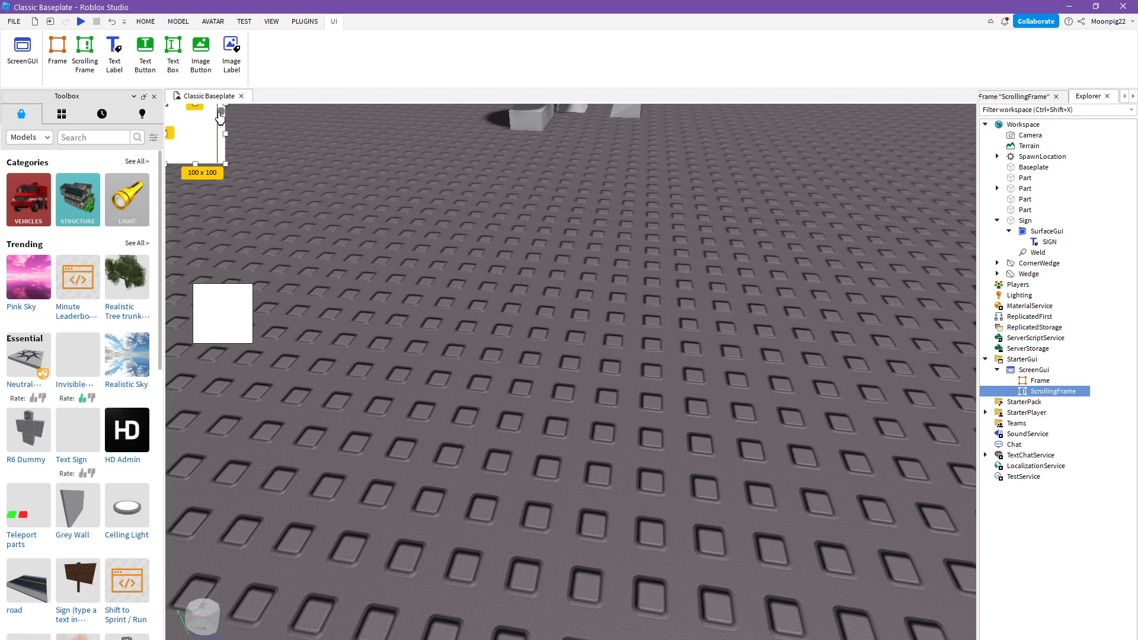
{"action": "left_click", "coordinate": [115, 62]}
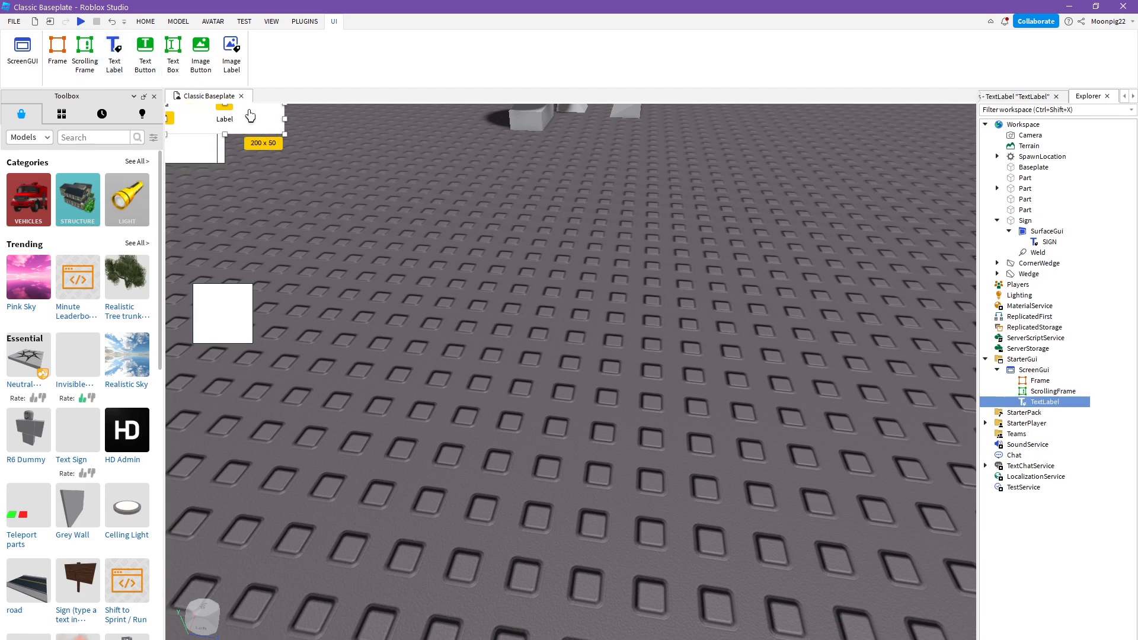
- Set the new text label's Text property to "dhhdhd"
{"action": "left_click", "coordinate": [1017, 96]}
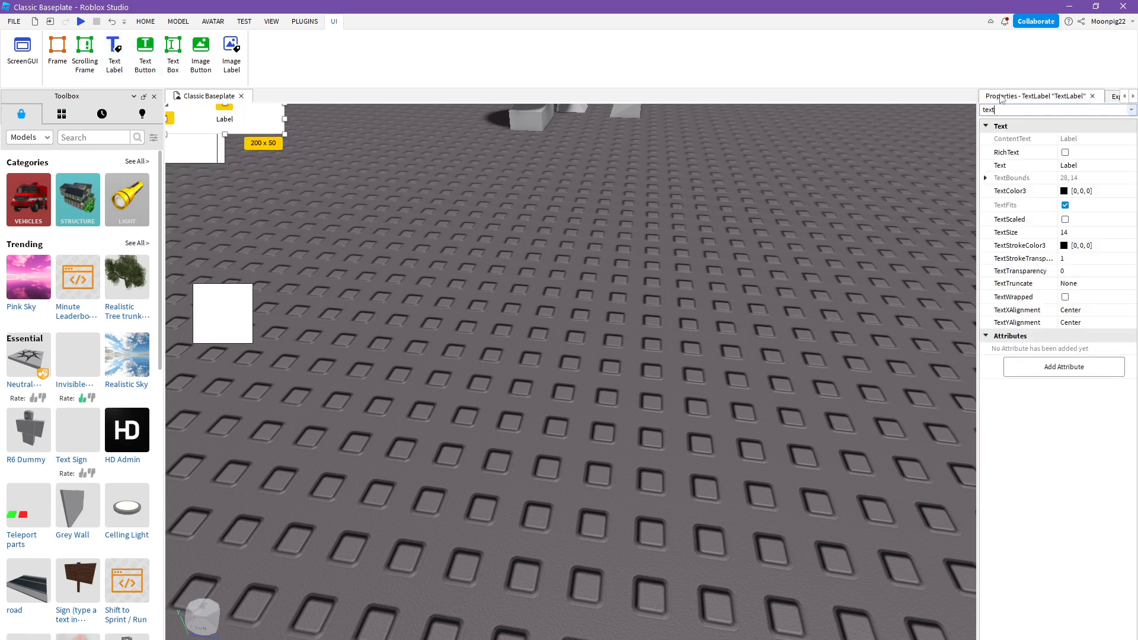
{"action": "left_click", "coordinate": [1095, 165]}
{"action": "type", "text": "dhhdhd"}
{"action": "key", "text": "Return"}
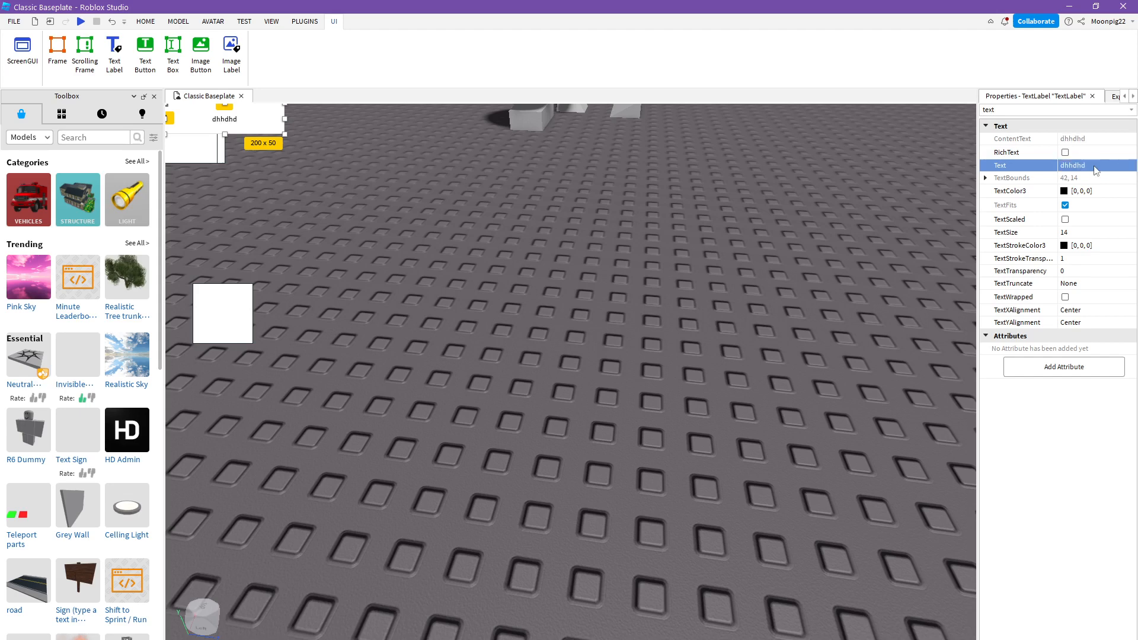
- Add a text button, place it about 38 px across and 112 px down on the canvas, and set its text to "fff"
{"action": "left_click", "coordinate": [145, 52]}
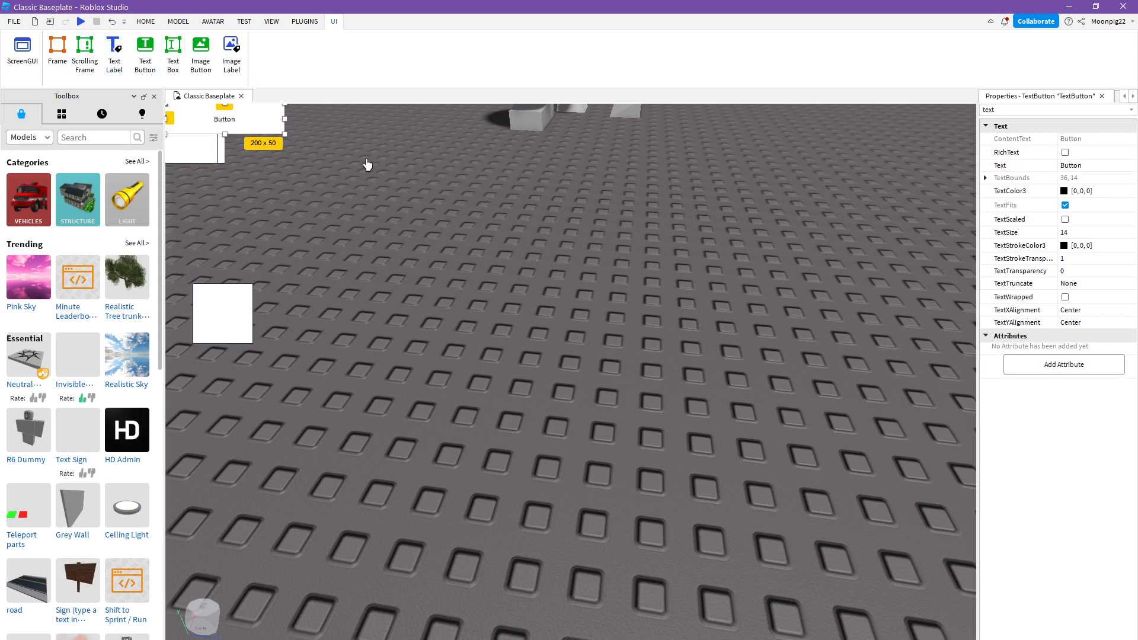
{"action": "left_click_drag", "start_coordinate": [248, 119], "coordinate": [270, 184]}
{"action": "left_click", "coordinate": [1094, 166]}
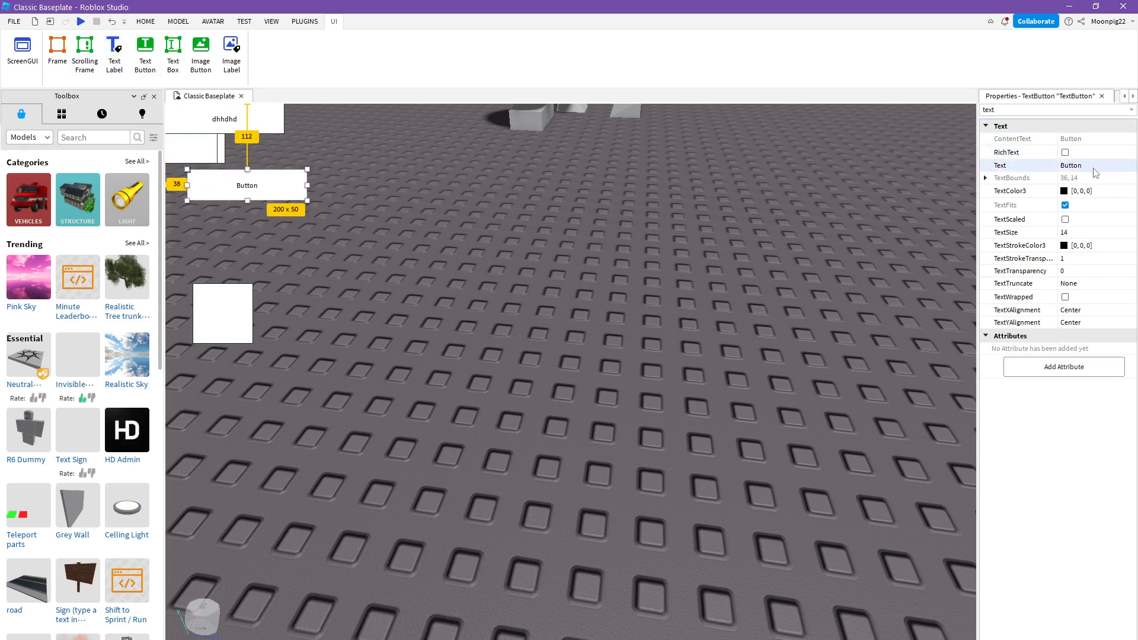
{"action": "type", "text": "fff"}
{"action": "key", "text": "Return"}
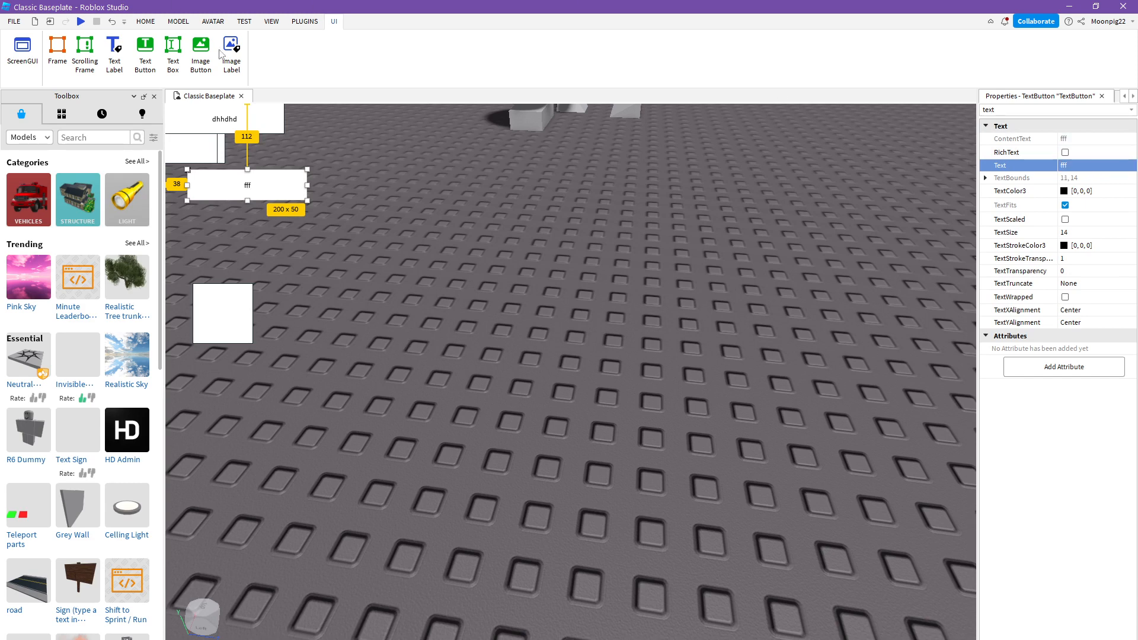
- Add a text box to the ScreenGui, clear its text, and deselect it
{"action": "left_click", "coordinate": [173, 52]}
{"action": "double_click", "coordinate": [230, 129]}
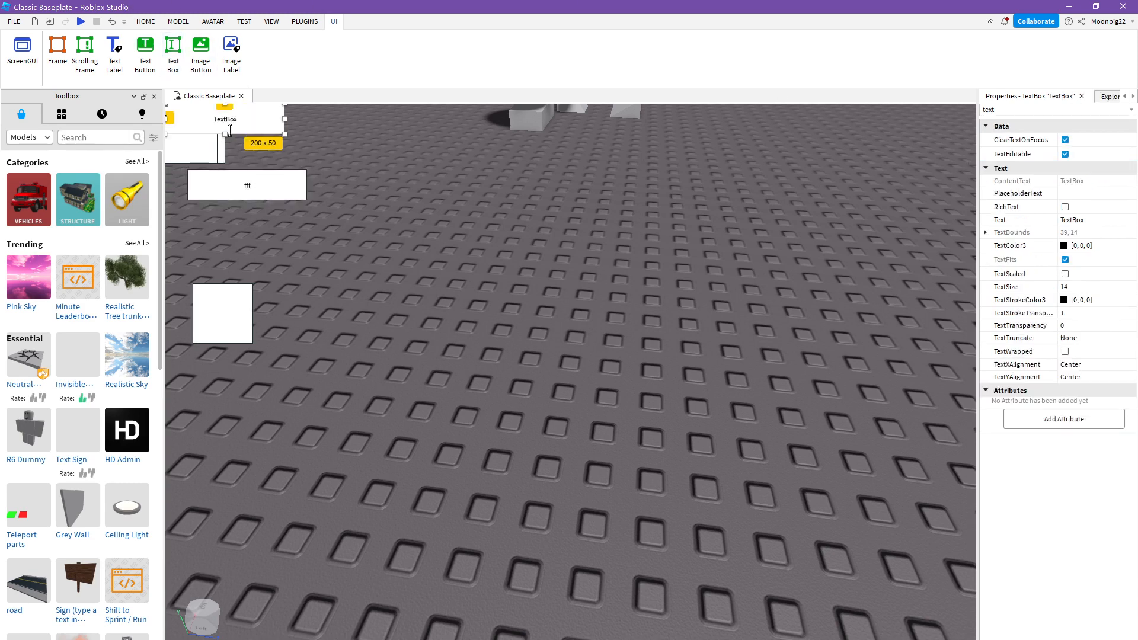
{"action": "left_click", "coordinate": [252, 157]}
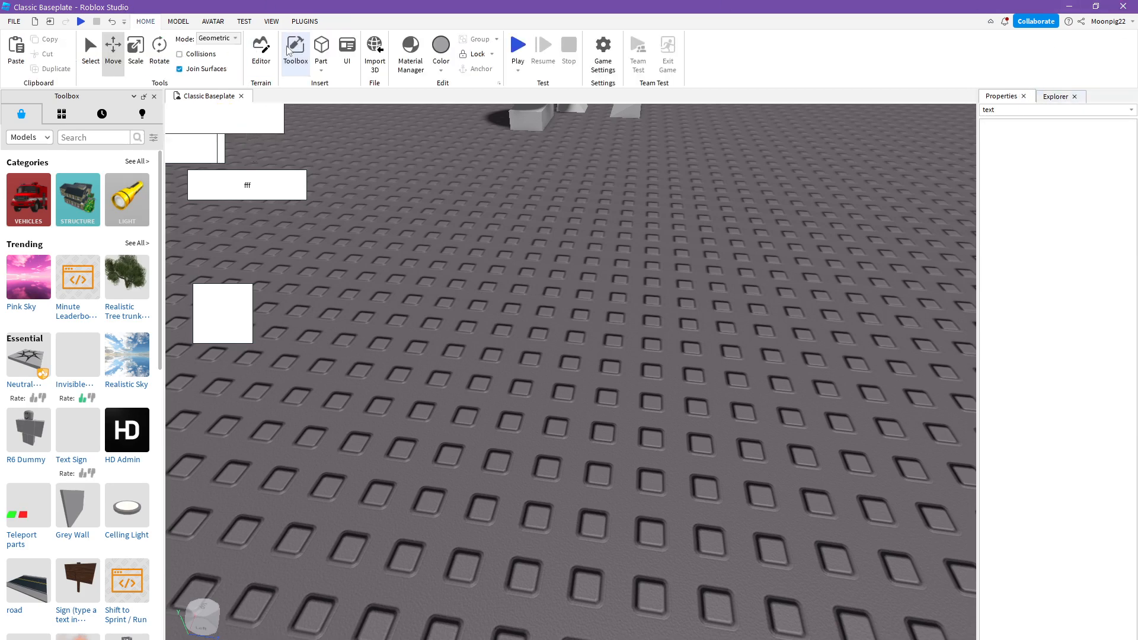
- Stretch the ScreenGui's text box to about 277 px wide, and pull its left edge inward to uncover the "dhhdhd" label
{"action": "left_click", "coordinate": [347, 50]}
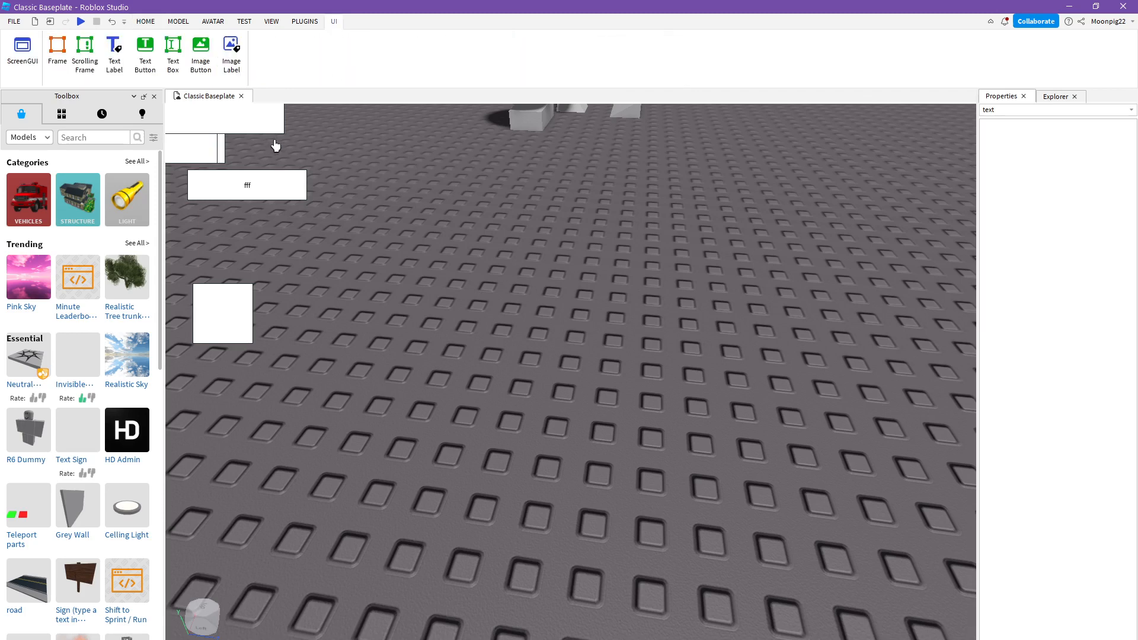
{"action": "left_click", "coordinate": [1056, 96]}
{"action": "left_click", "coordinate": [1045, 232]}
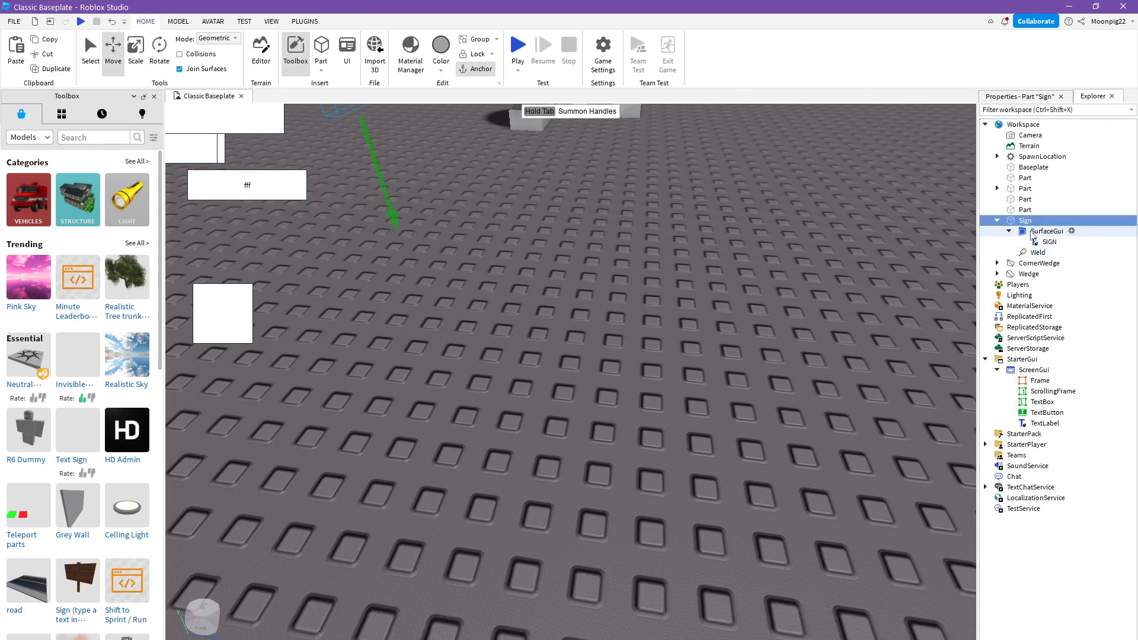
{"action": "left_click", "coordinate": [1029, 402]}
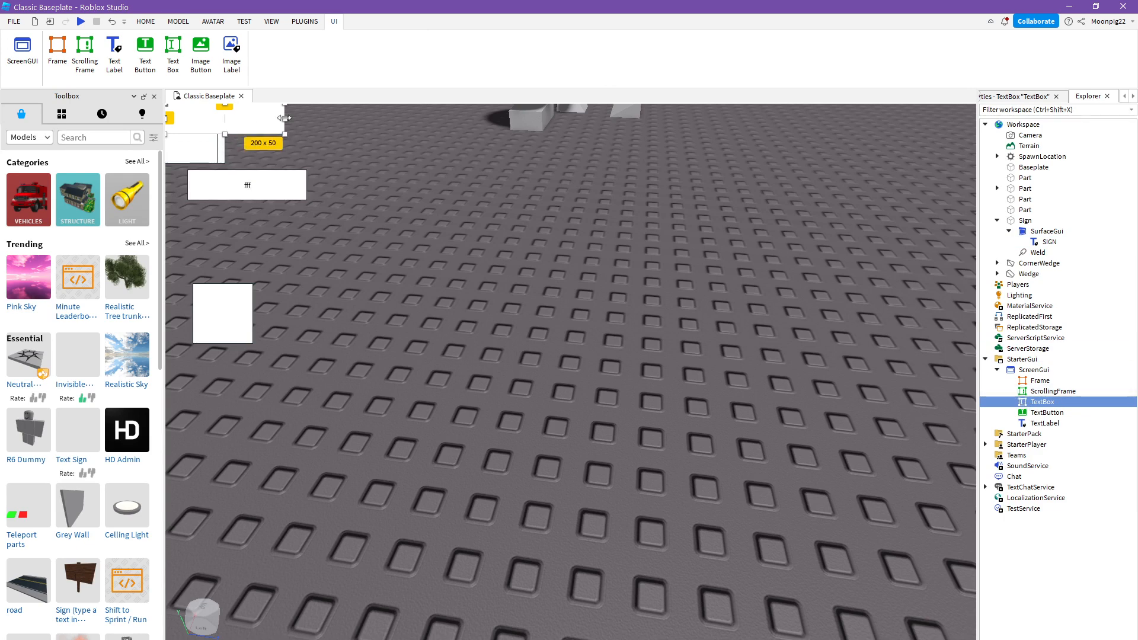
{"action": "left_click_drag", "start_coordinate": [284, 118], "coordinate": [329, 118]}
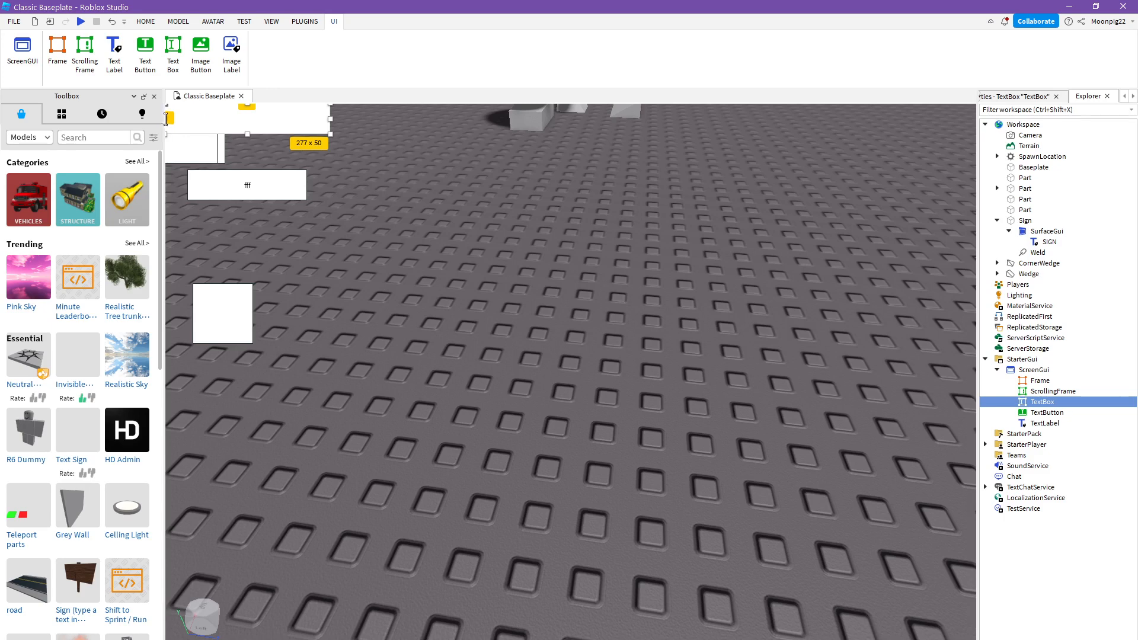
{"action": "left_click_drag", "start_coordinate": [177, 117], "coordinate": [264, 121]}
{"action": "left_click", "coordinate": [359, 178]}
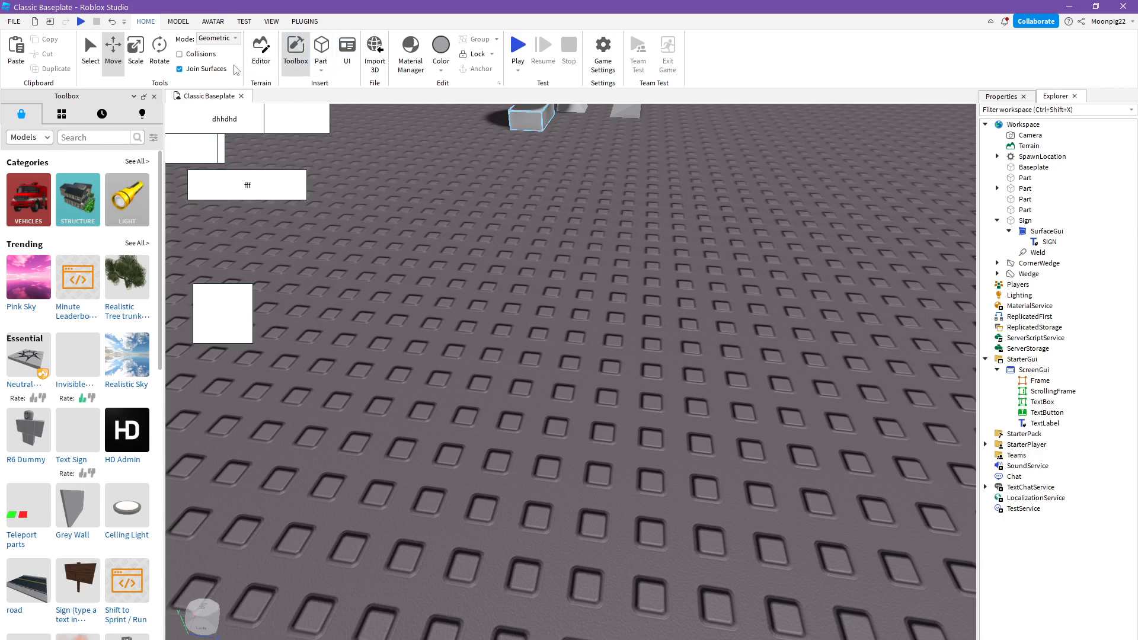
- Add an image button to the ScreenGui and filter its properties by "image"
{"action": "left_click", "coordinate": [347, 53]}
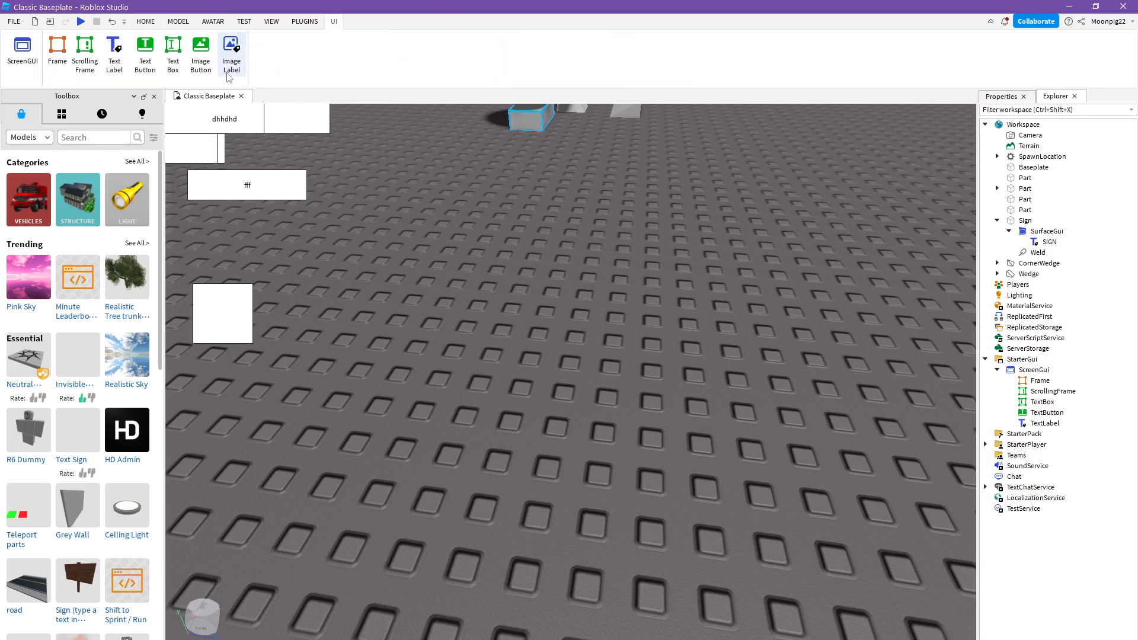
{"action": "left_click", "coordinate": [200, 56]}
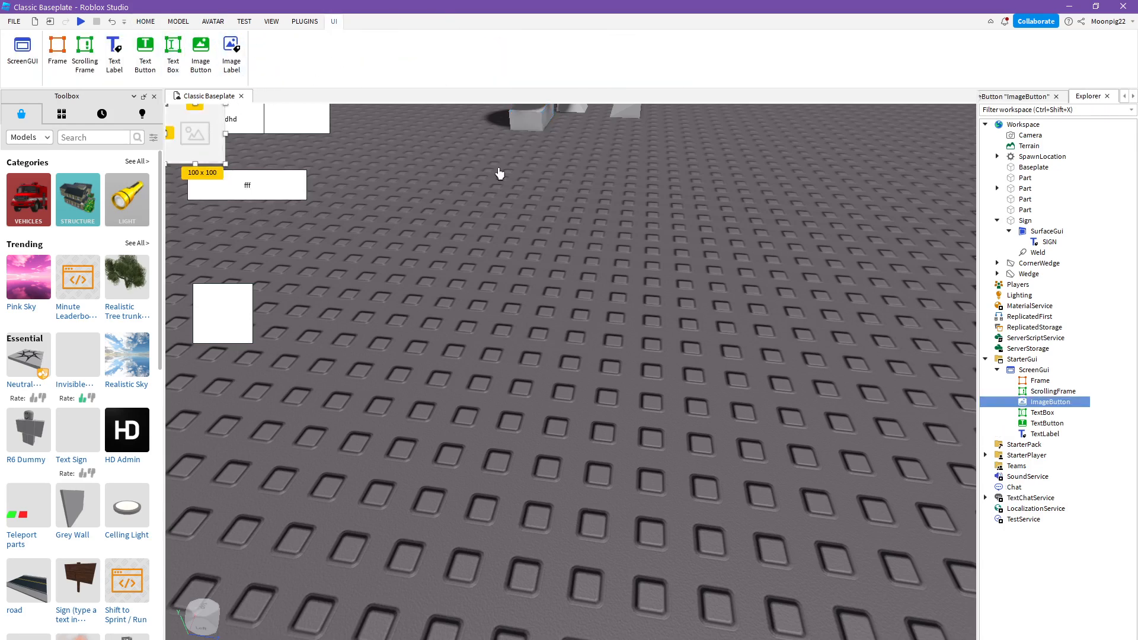
{"action": "left_click", "coordinate": [1001, 98]}
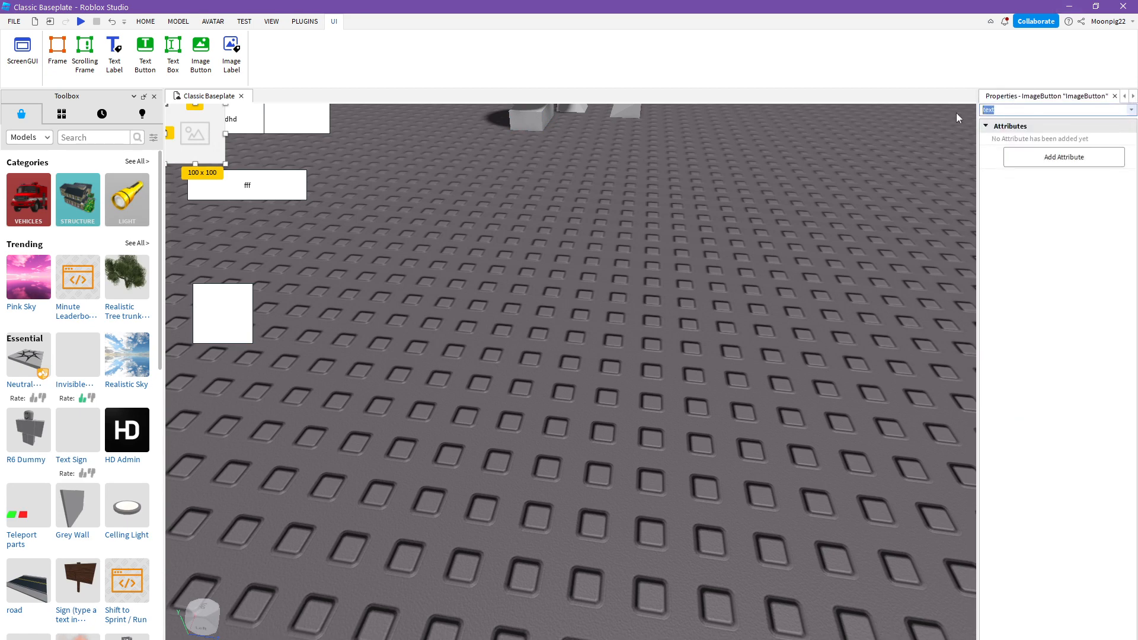
{"action": "type", "text": "image"}
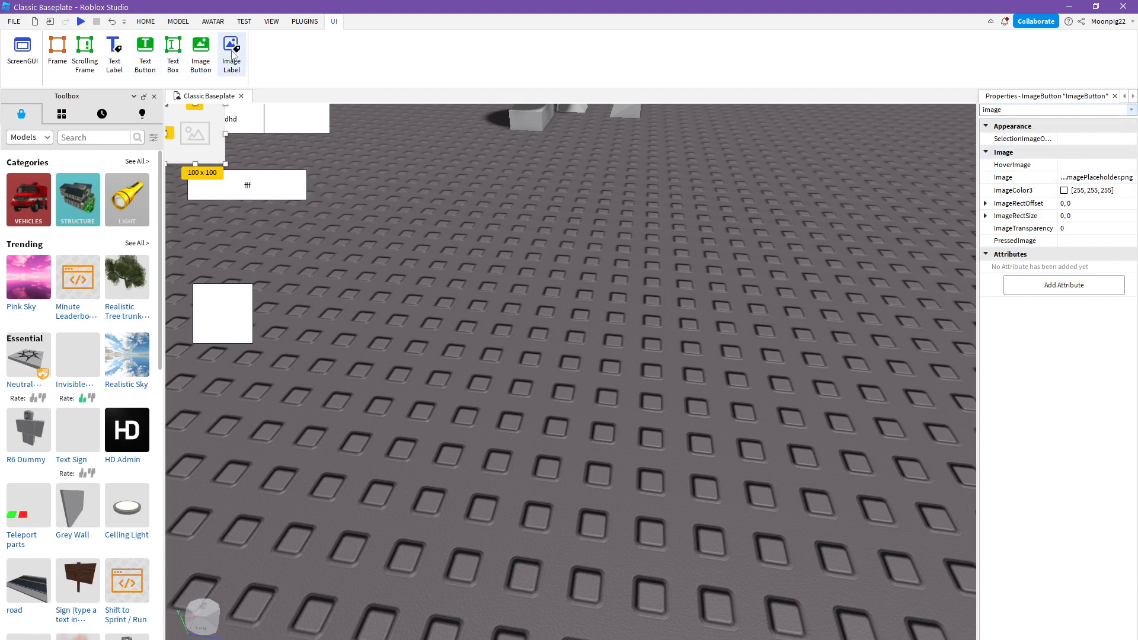
- Add an image label to the ScreenGui and move the "dhhdhd" text label below the narrowed text box
{"action": "left_click", "coordinate": [232, 51]}
{"action": "left_click_drag", "start_coordinate": [232, 136], "coordinate": [337, 158]}
{"action": "left_click", "coordinate": [453, 166]}
{"action": "right_click_drag", "start_coordinate": [453, 167], "coordinate": [303, 157]}
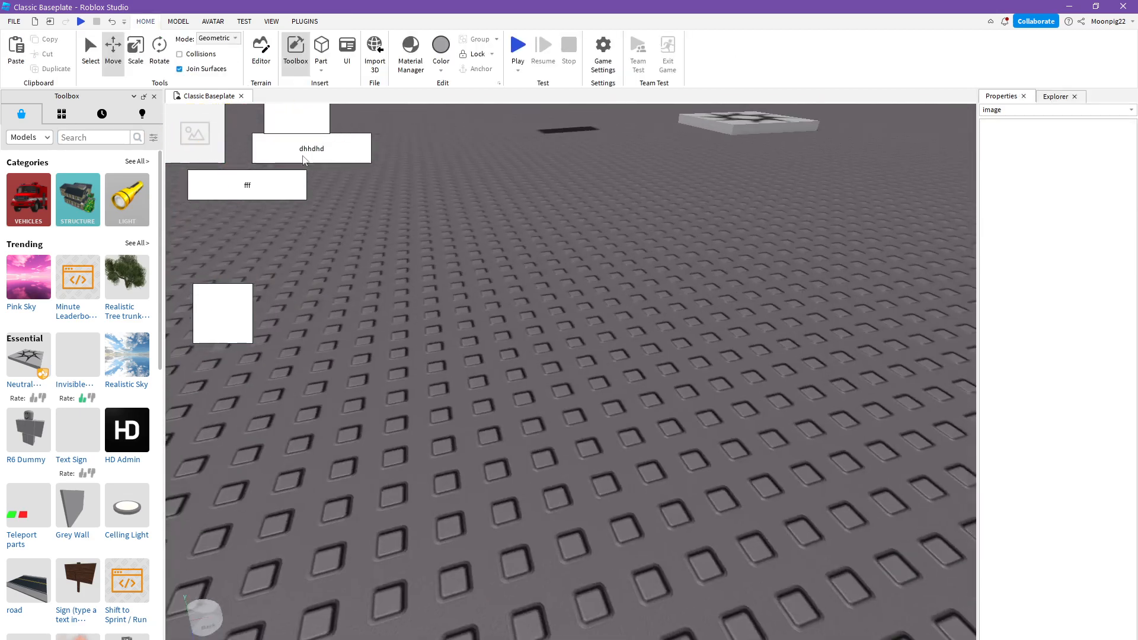
- Select the image label in the ScreenGui and move it below the "dhhdhd" text label, clear of the image button
{"action": "left_click", "coordinate": [1056, 96]}
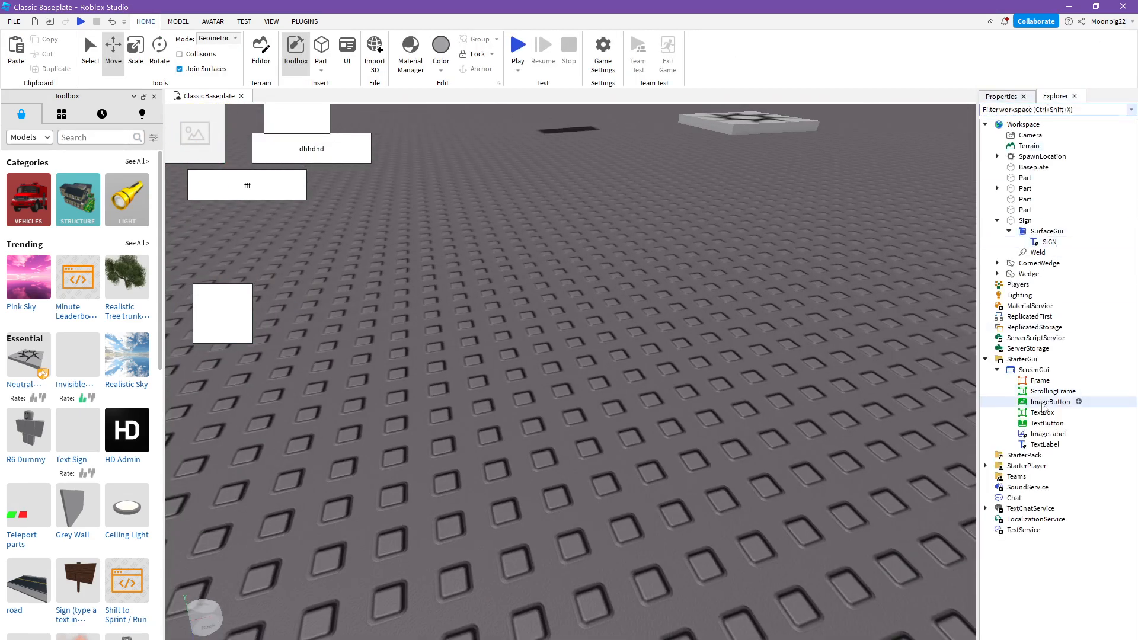
{"action": "left_click", "coordinate": [1037, 434]}
{"action": "left_click_drag", "start_coordinate": [195, 133], "coordinate": [346, 262]}
- Select the image button in the ScreenGui and move it to the canvas area between the white frame and the image label
{"action": "left_click", "coordinate": [1046, 424]}
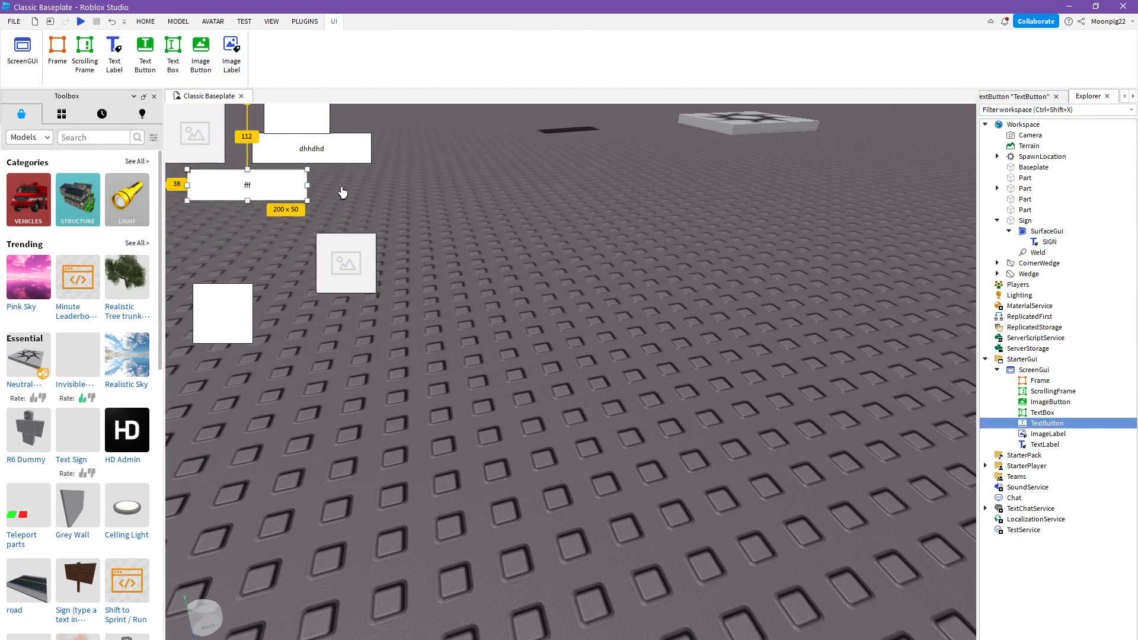
{"action": "left_click", "coordinate": [1038, 445]}
{"action": "left_click", "coordinate": [1046, 403]}
{"action": "left_click_drag", "start_coordinate": [196, 134], "coordinate": [313, 324]}
{"action": "left_click", "coordinate": [476, 218]}
- Open the Material Manager to work on the tilted part floating near the spawn location
{"action": "key", "text": "s"}
{"action": "right_click_drag", "start_coordinate": [475, 218], "coordinate": [480, 221]}
{"action": "key", "text": "w"}
{"action": "right_click_drag", "start_coordinate": [558, 172], "coordinate": [568, 175]}
{"action": "key", "text": "s"}
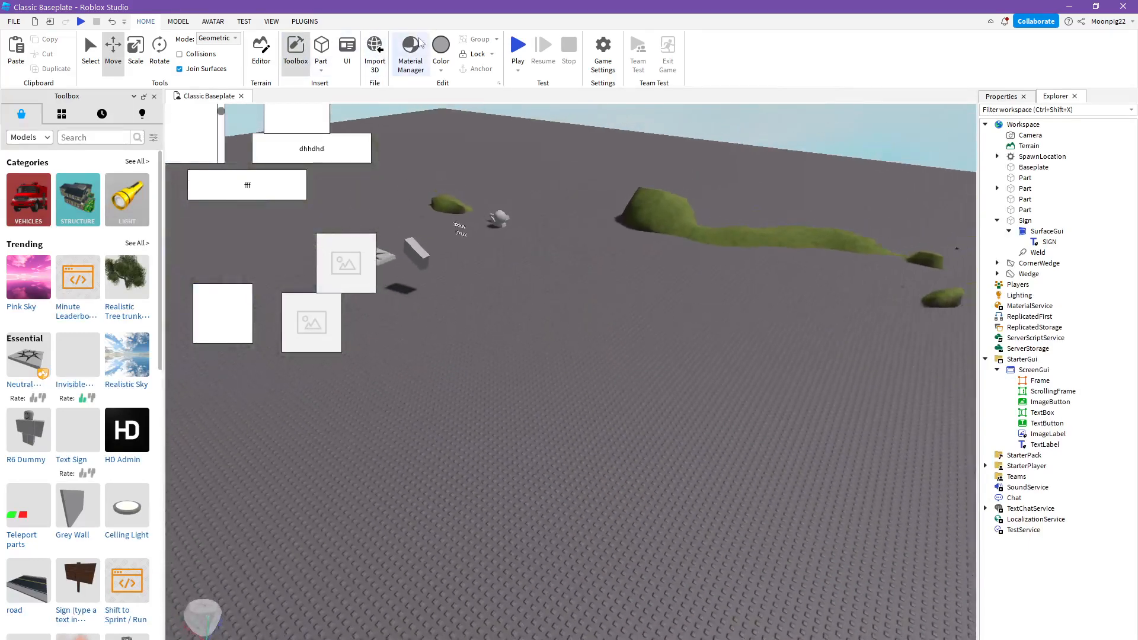
{"action": "key", "text": "w"}
{"action": "key", "text": "a"}
{"action": "left_click", "coordinate": [420, 47]}
{"action": "key", "text": "w"}
{"action": "right_click_drag", "start_coordinate": [675, 283], "coordinate": [685, 311]}
{"action": "key", "text": "a"}
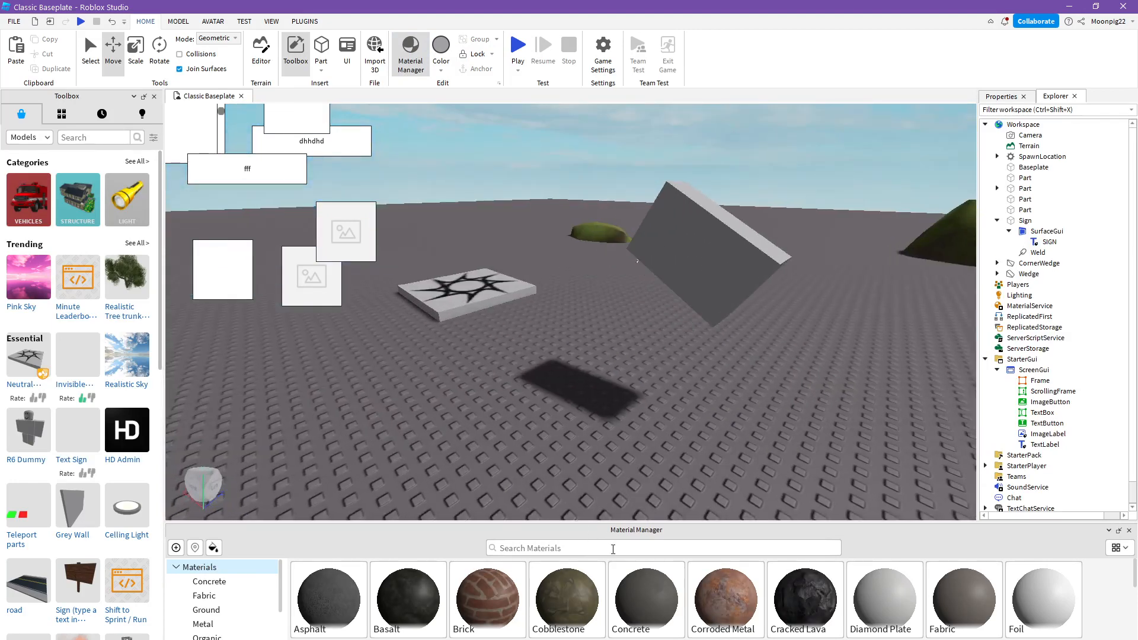
- Apply the Corroded Metal material to the tilted floating part
{"action": "left_click", "coordinate": [741, 615]}
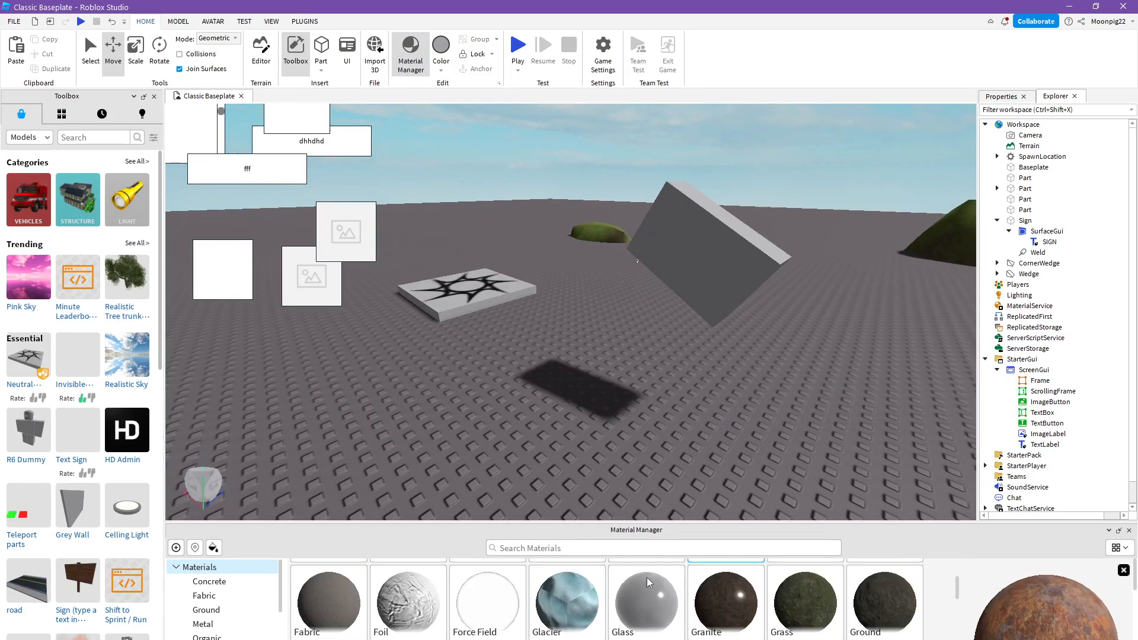
{"action": "left_click", "coordinate": [217, 548]}
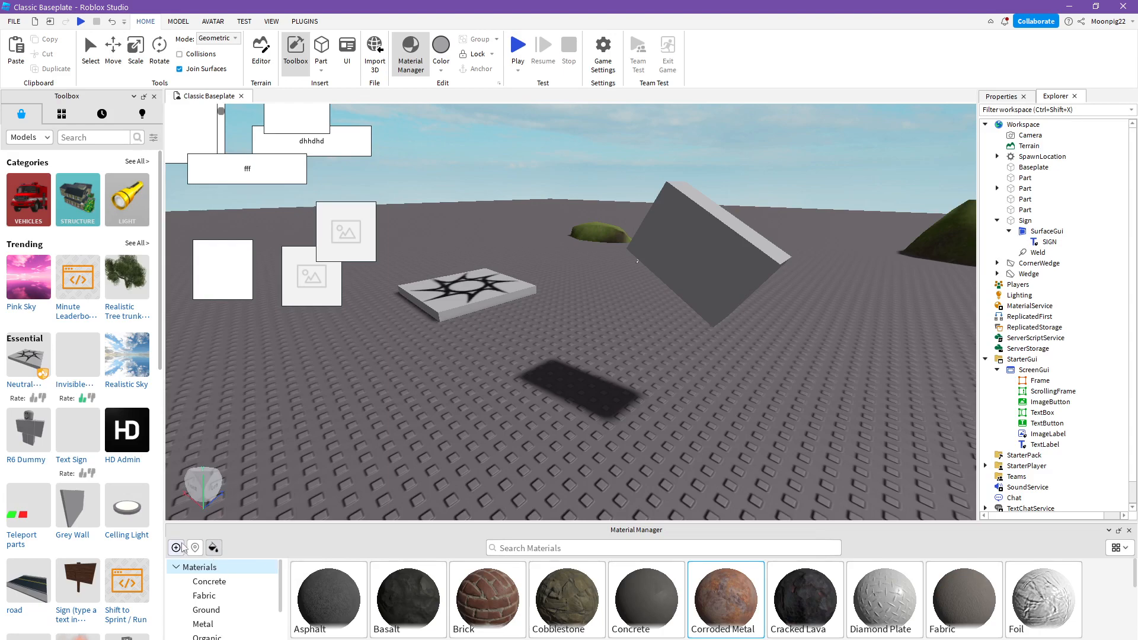
{"action": "left_click", "coordinate": [682, 264]}
{"action": "scroll", "coordinate": [644, 261], "scroll_direction": "up", "scroll_amount": 5}
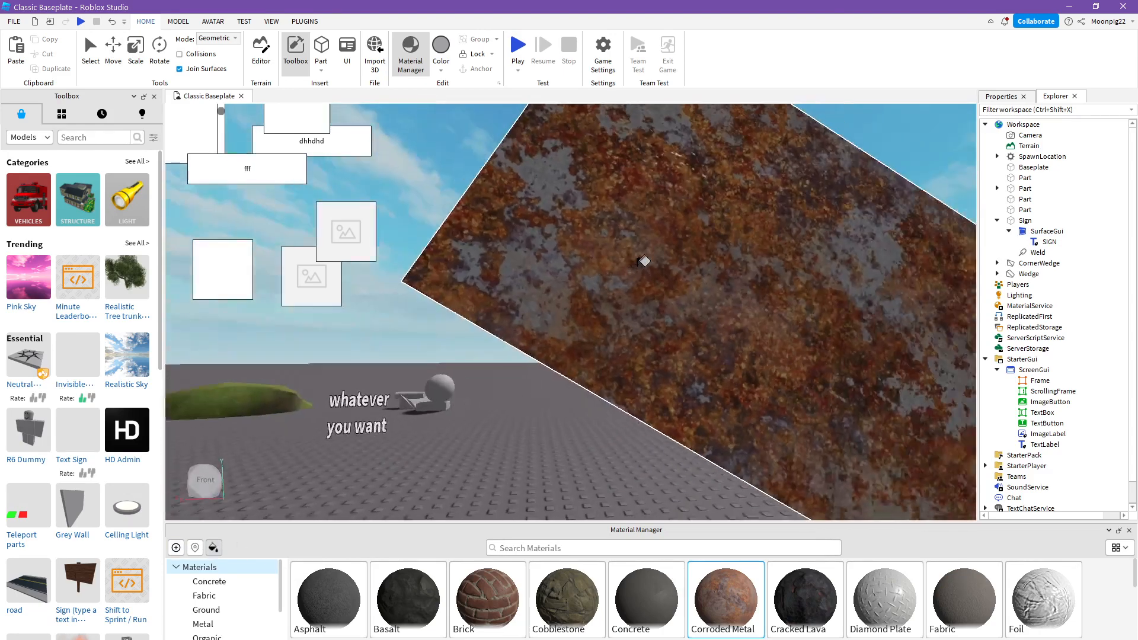
- Create a new material variant from Corroded Metal and close the Material Manager
{"action": "scroll", "coordinate": [643, 261], "scroll_direction": "down", "scroll_amount": 5}
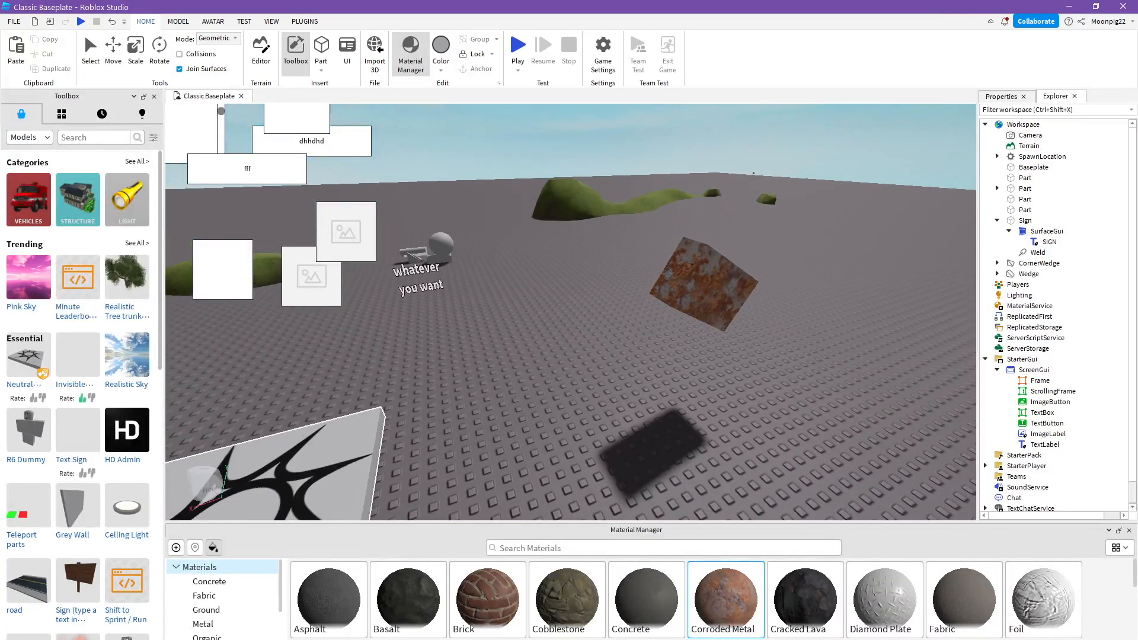
{"action": "scroll", "coordinate": [208, 590], "scroll_direction": "down", "scroll_amount": 3}
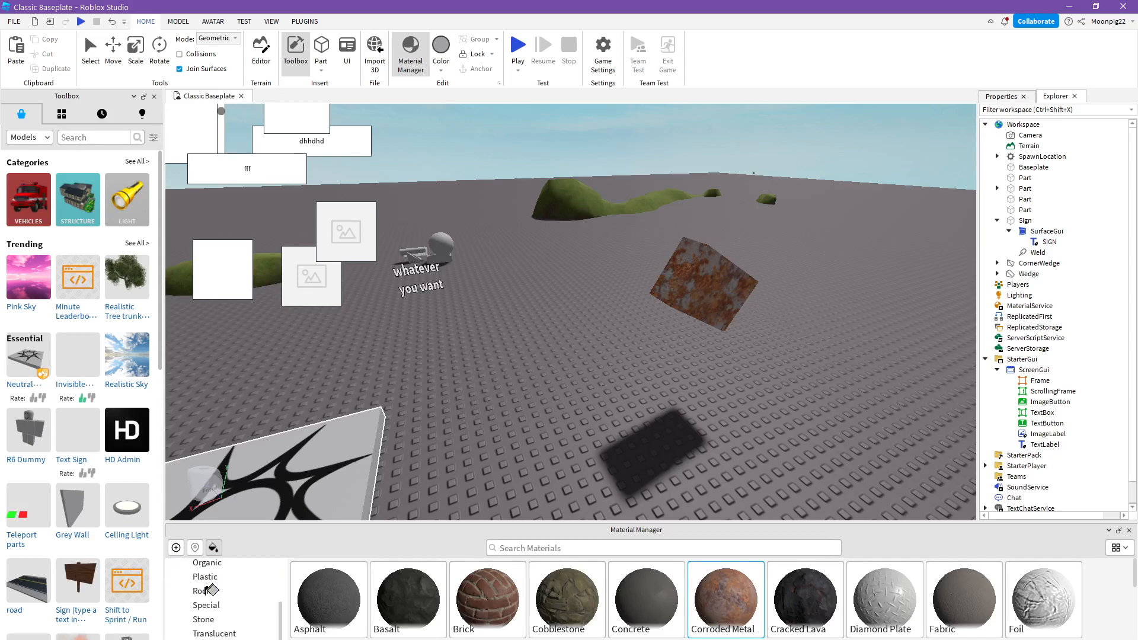
{"action": "left_click", "coordinate": [178, 548]}
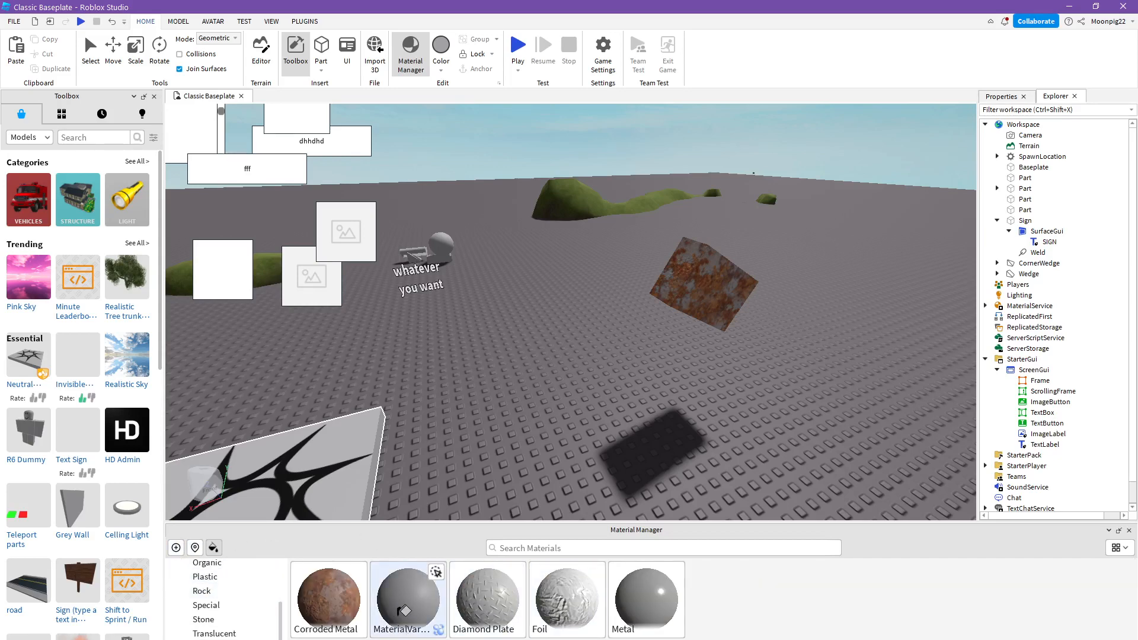
{"action": "scroll", "coordinate": [592, 424], "scroll_direction": "up", "scroll_amount": 3}
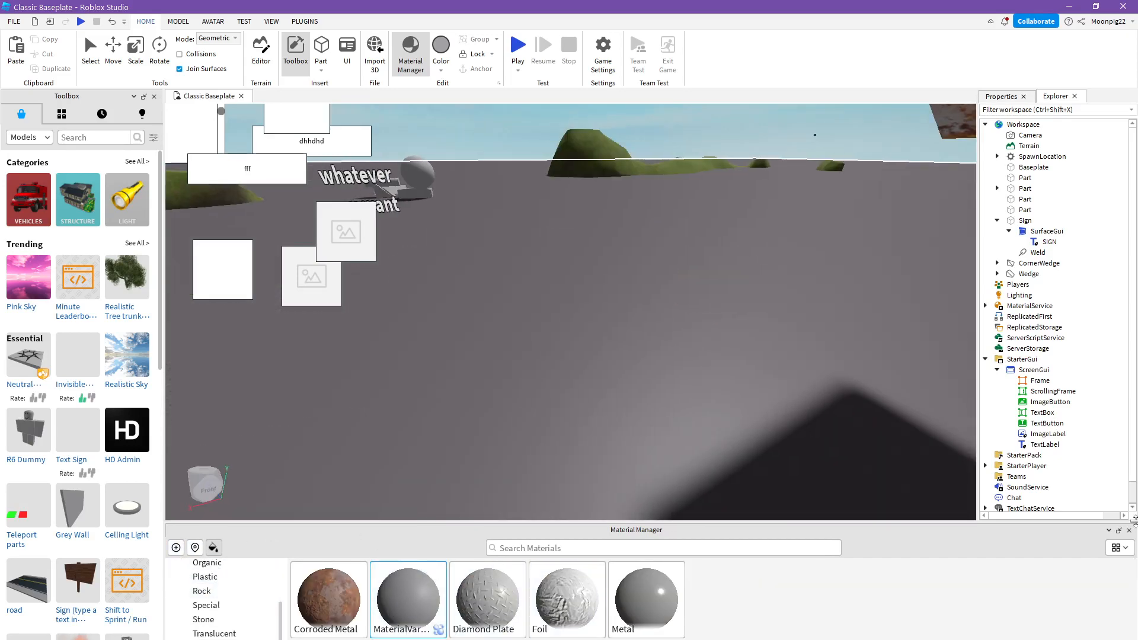
{"action": "left_click", "coordinate": [1129, 531]}
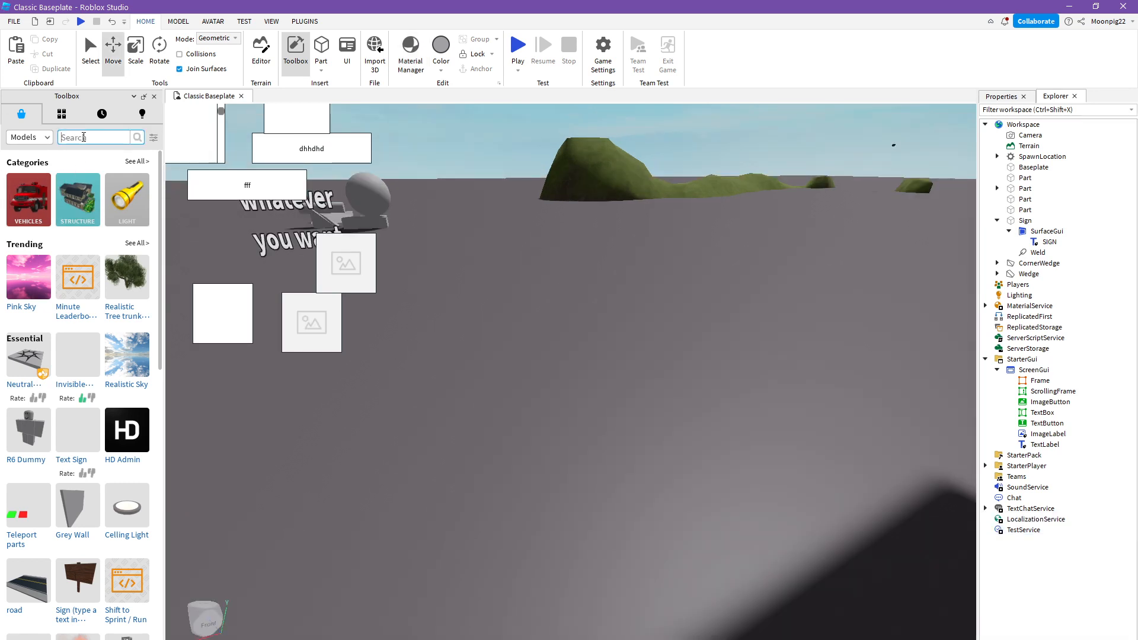
- Search the Toolbox models for "texture" and insert the [ST] PBR Material/Texture MEGA Pack
{"action": "type", "text": "texture"}
{"action": "key", "text": "Return"}
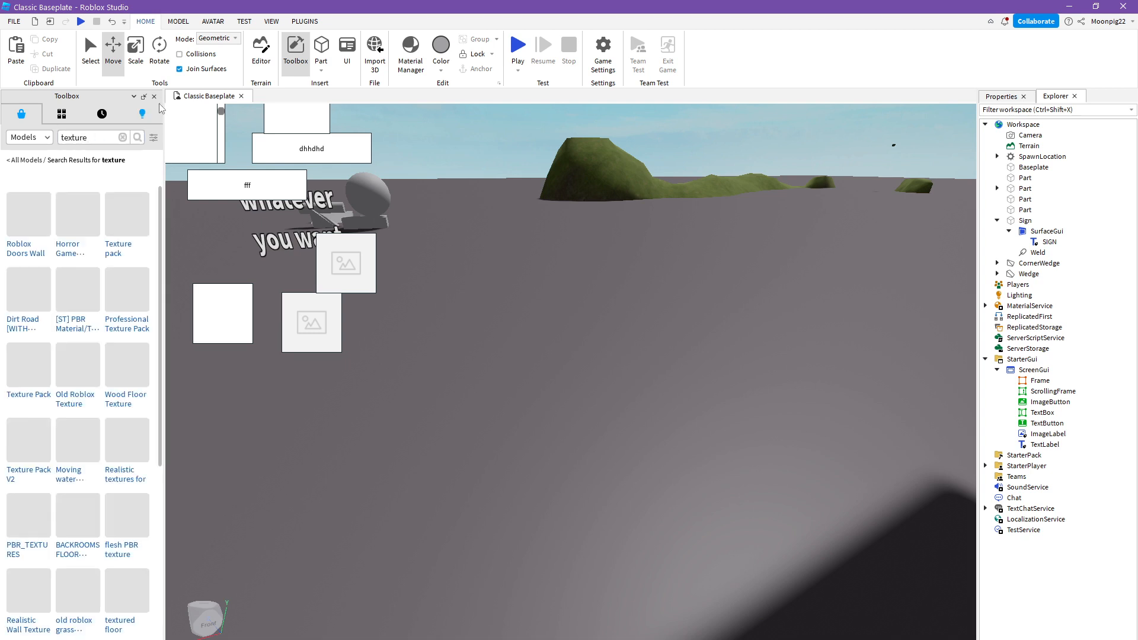
{"action": "left_click", "coordinate": [70, 312]}
{"action": "right_click_drag", "start_coordinate": [582, 296], "coordinate": [590, 295]}
{"action": "left_click", "coordinate": [591, 295]}
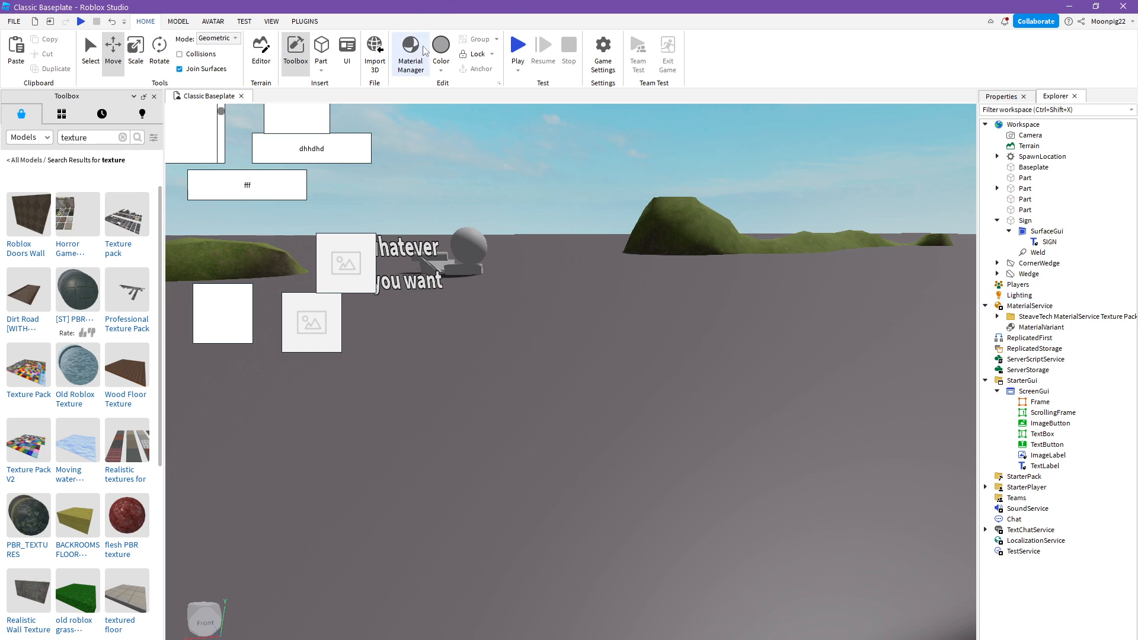
- Reopen the Material Manager and apply the Metal 6 material from the texture pack to the baseplate
{"action": "left_click", "coordinate": [411, 57]}
{"action": "scroll", "coordinate": [546, 590], "scroll_direction": "down", "scroll_amount": 2}
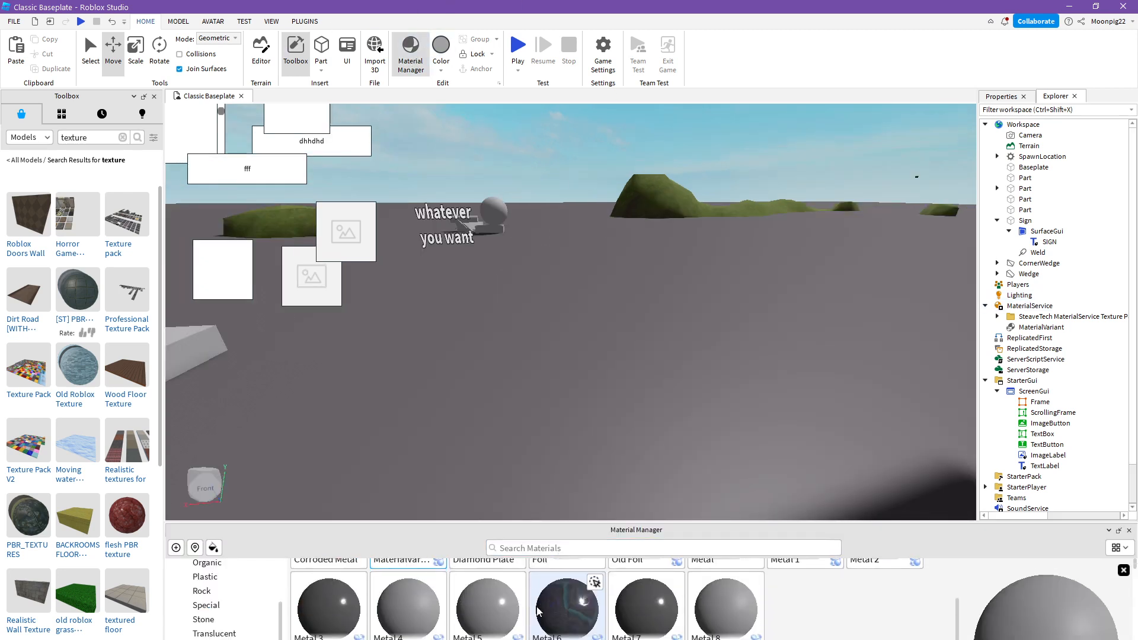
{"action": "left_click", "coordinate": [551, 585]}
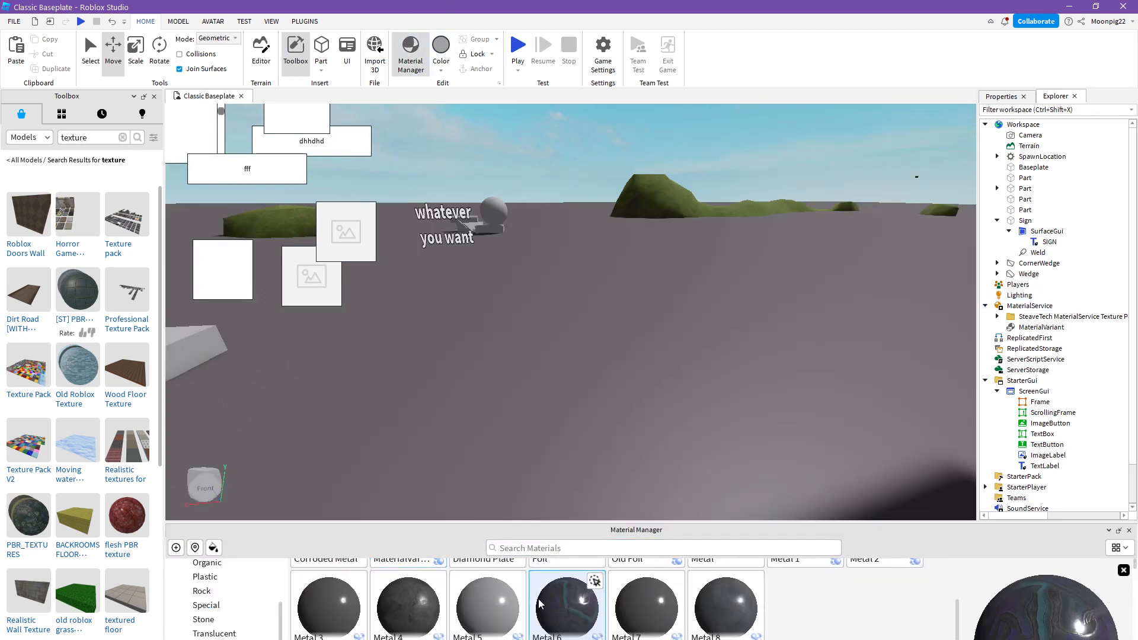
{"action": "left_click", "coordinate": [217, 551]}
{"action": "left_click", "coordinate": [455, 431]}
- Examine the baseplate's new surface up close and from afar, closing the Material Manager along the way
{"action": "right_click_drag", "start_coordinate": [460, 430], "coordinate": [449, 421]}
{"action": "scroll", "coordinate": [461, 430], "scroll_direction": "down", "scroll_amount": 4}
{"action": "scroll", "coordinate": [450, 422], "scroll_direction": "up", "scroll_amount": 3}
{"action": "key", "text": "w"}
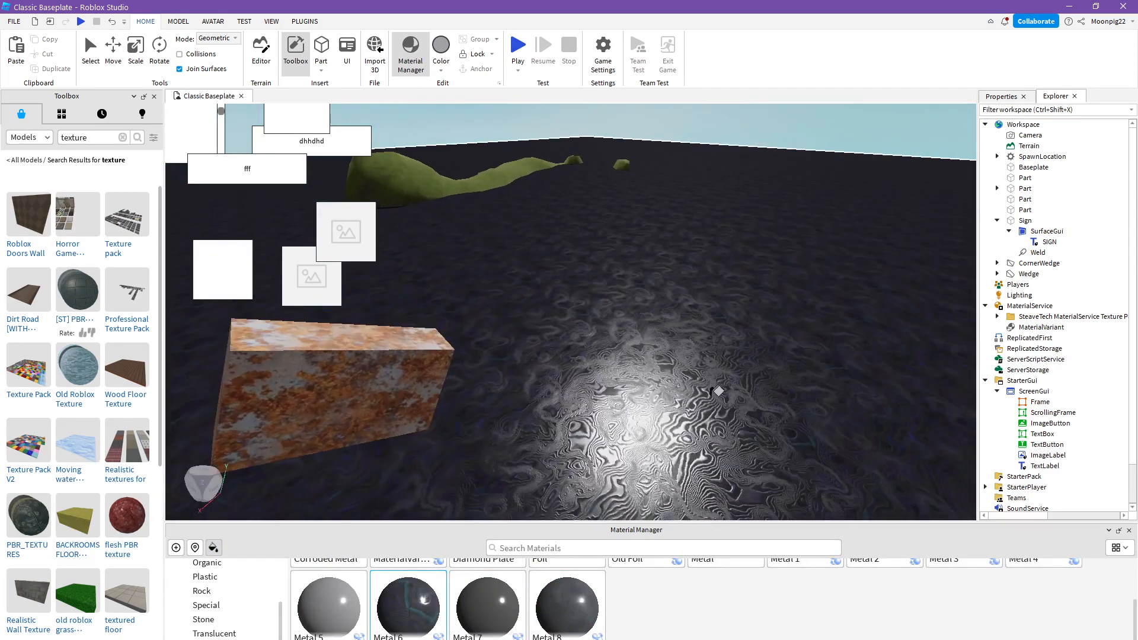
{"action": "key", "text": "a"}
{"action": "key", "text": "d"}
{"action": "key", "text": "d"}
{"action": "key", "text": "a"}
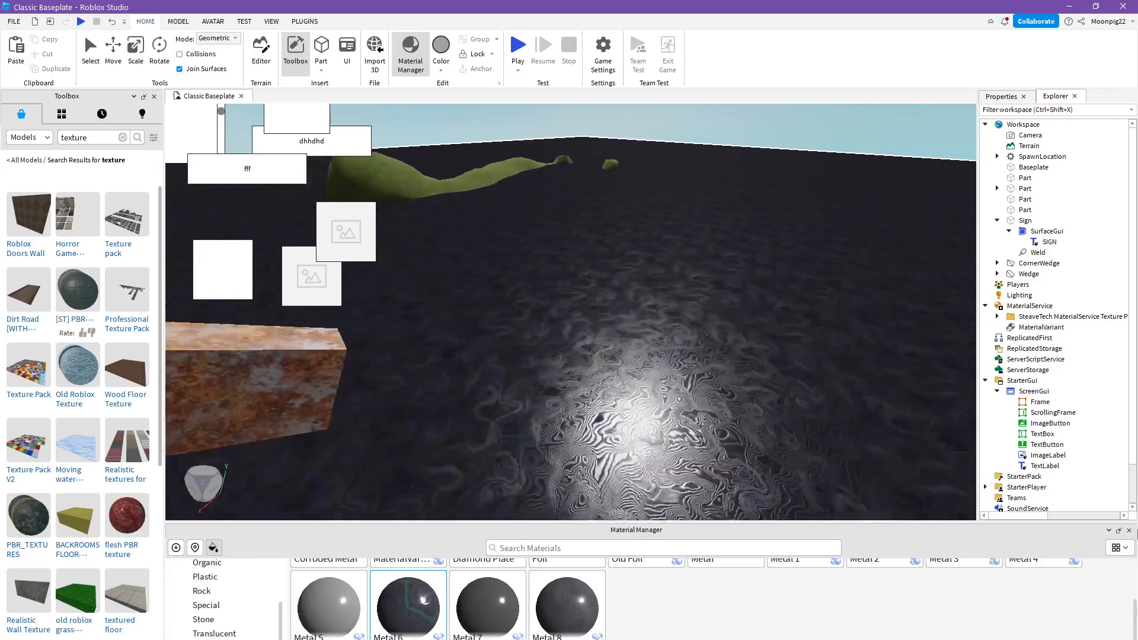
{"action": "left_click", "coordinate": [1130, 531]}
{"action": "scroll", "coordinate": [810, 500], "scroll_direction": "up", "scroll_amount": 4}
{"action": "right_click_drag", "start_coordinate": [810, 500], "coordinate": [810, 500]}
{"action": "scroll", "coordinate": [810, 500], "scroll_direction": "down", "scroll_amount": 6}
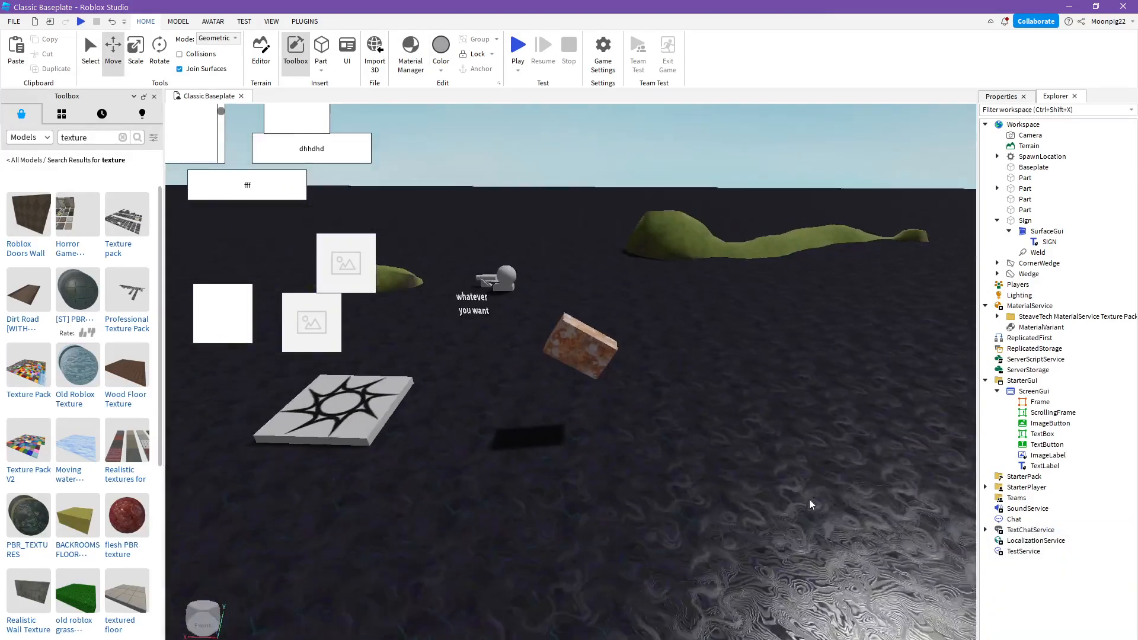
{"action": "scroll", "coordinate": [809, 499], "scroll_direction": "down", "scroll_amount": 3}
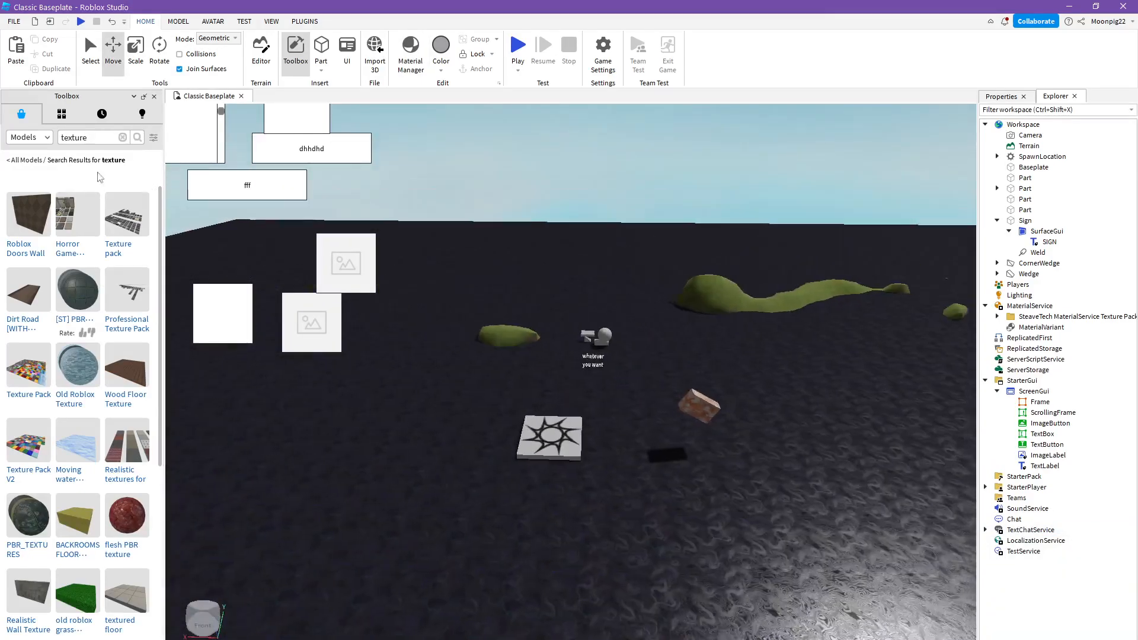
- Clear the Toolbox search and browse the Essential models
{"action": "left_click", "coordinate": [123, 137]}
{"action": "scroll", "coordinate": [521, 528], "scroll_direction": "up", "scroll_amount": 1}
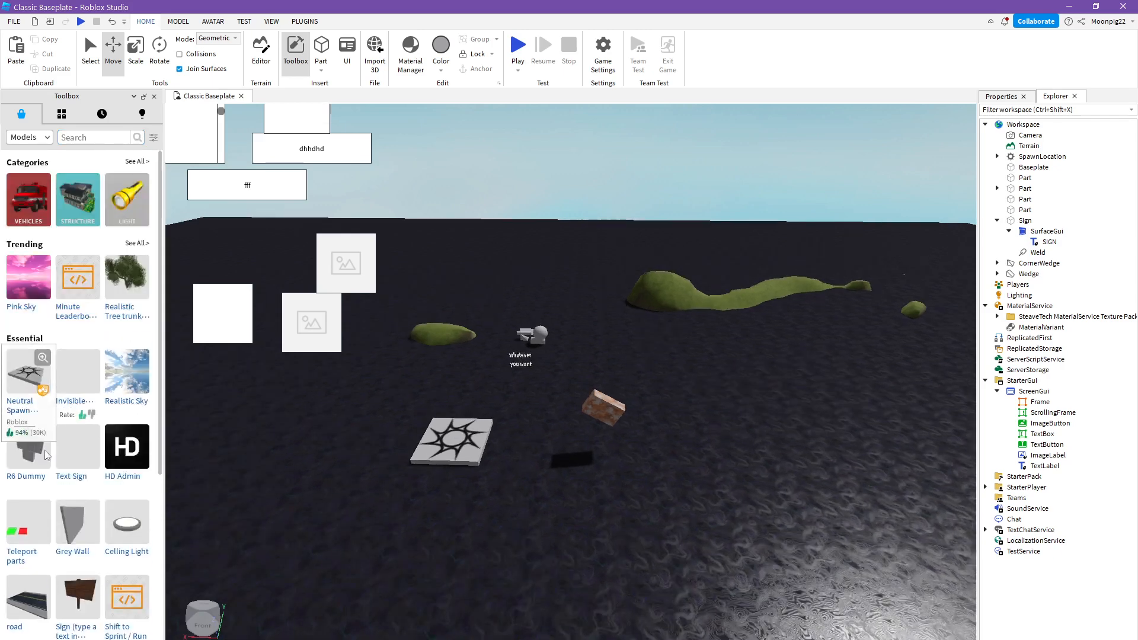
{"action": "scroll", "coordinate": [112, 432], "scroll_direction": "down", "scroll_amount": 3}
{"action": "scroll", "coordinate": [108, 431], "scroll_direction": "up", "scroll_amount": 1}
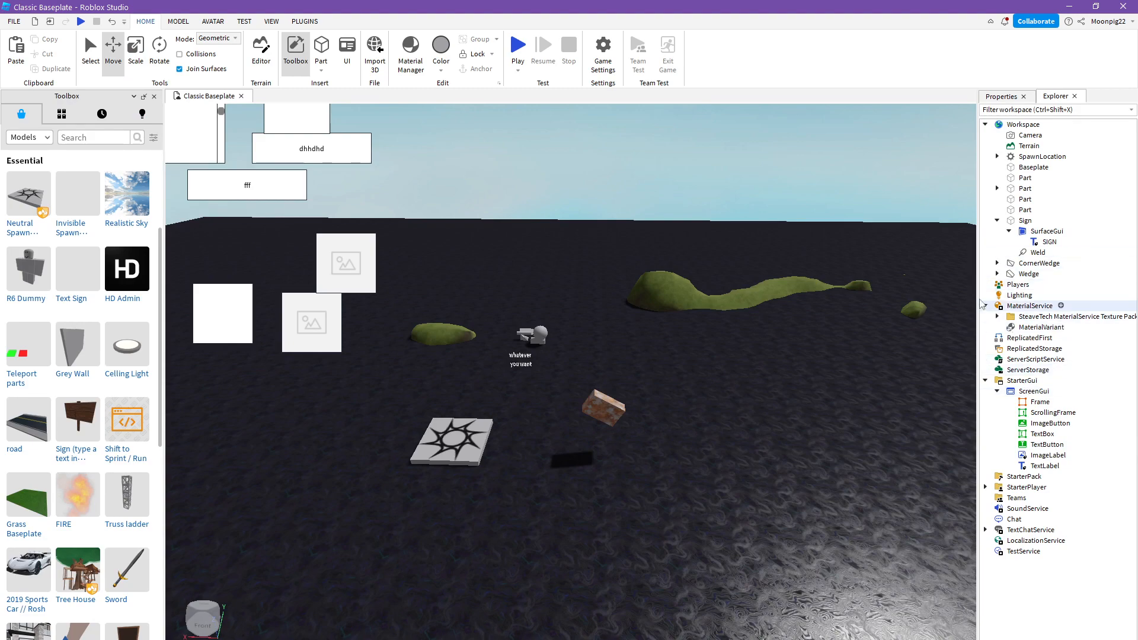
- Select the corroded metal part and color it light orange
{"action": "scroll", "coordinate": [638, 371], "scroll_direction": "up", "scroll_amount": 3}
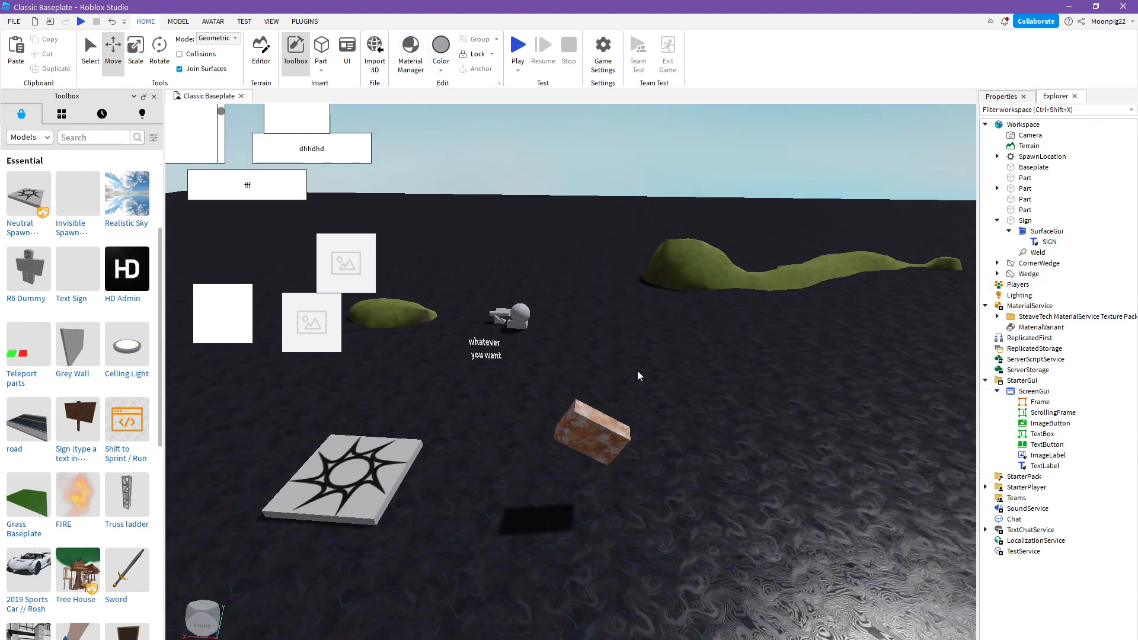
{"action": "scroll", "coordinate": [637, 372], "scroll_direction": "down", "scroll_amount": 2}
{"action": "left_click", "coordinate": [590, 424]}
{"action": "left_click", "coordinate": [591, 424]}
{"action": "key", "text": "w"}
{"action": "right_click_drag", "start_coordinate": [590, 424], "coordinate": [629, 503]}
{"action": "key", "text": "s"}
{"action": "left_click", "coordinate": [444, 67]}
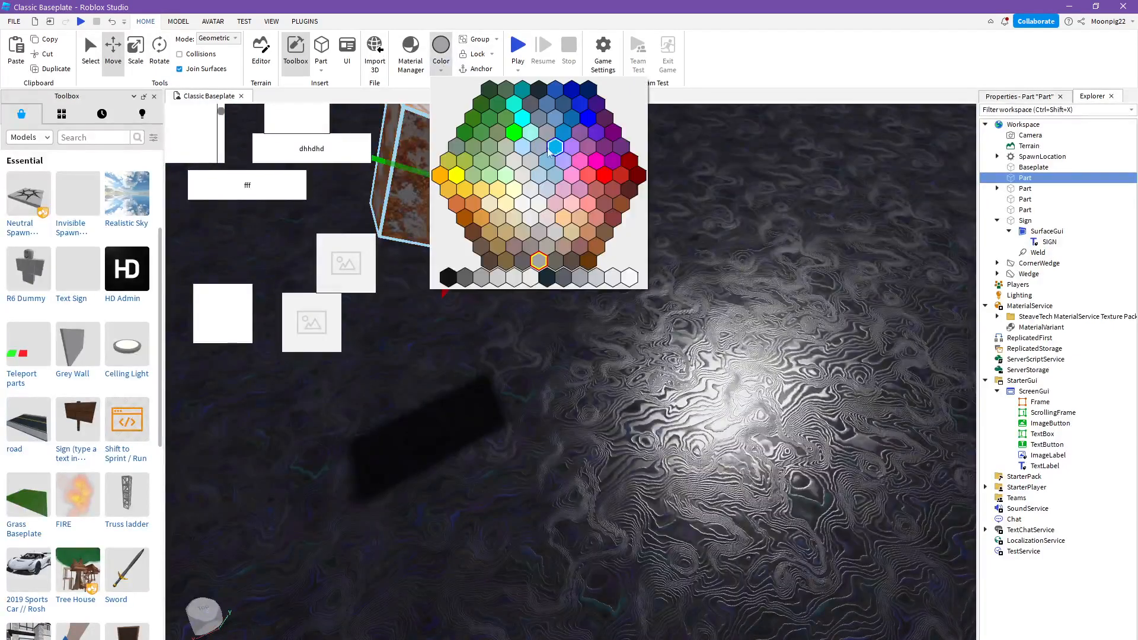
{"action": "left_click", "coordinate": [565, 218]}
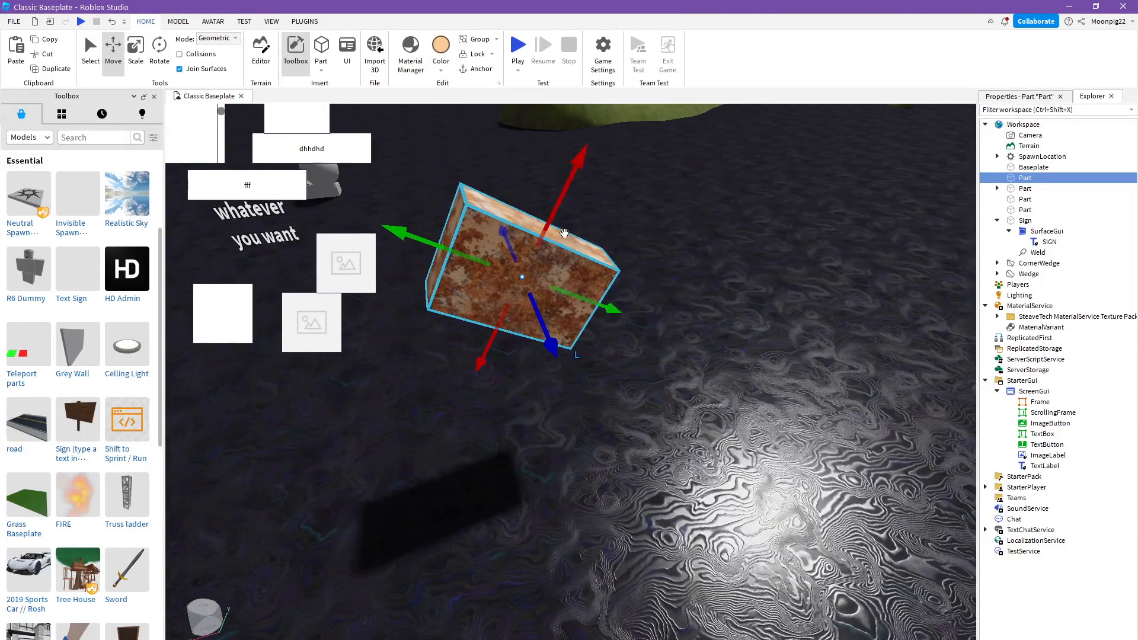
- Recolor the selected corroded metal part red and clear the selection
{"action": "left_click", "coordinate": [441, 68]}
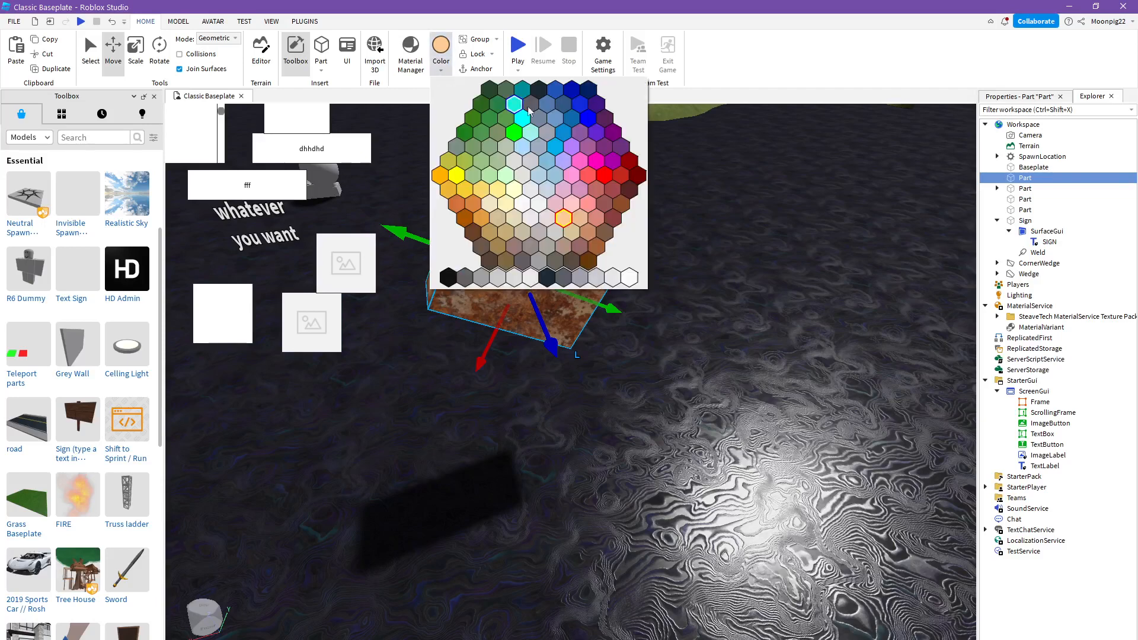
{"action": "left_click", "coordinate": [606, 176]}
{"action": "left_click", "coordinate": [693, 243]}
- Color the grey sphere beside the wedges red and deselect it
{"action": "right_click_drag", "start_coordinate": [695, 246], "coordinate": [628, 204]}
{"action": "scroll", "coordinate": [498, 321], "scroll_direction": "up", "scroll_amount": 4}
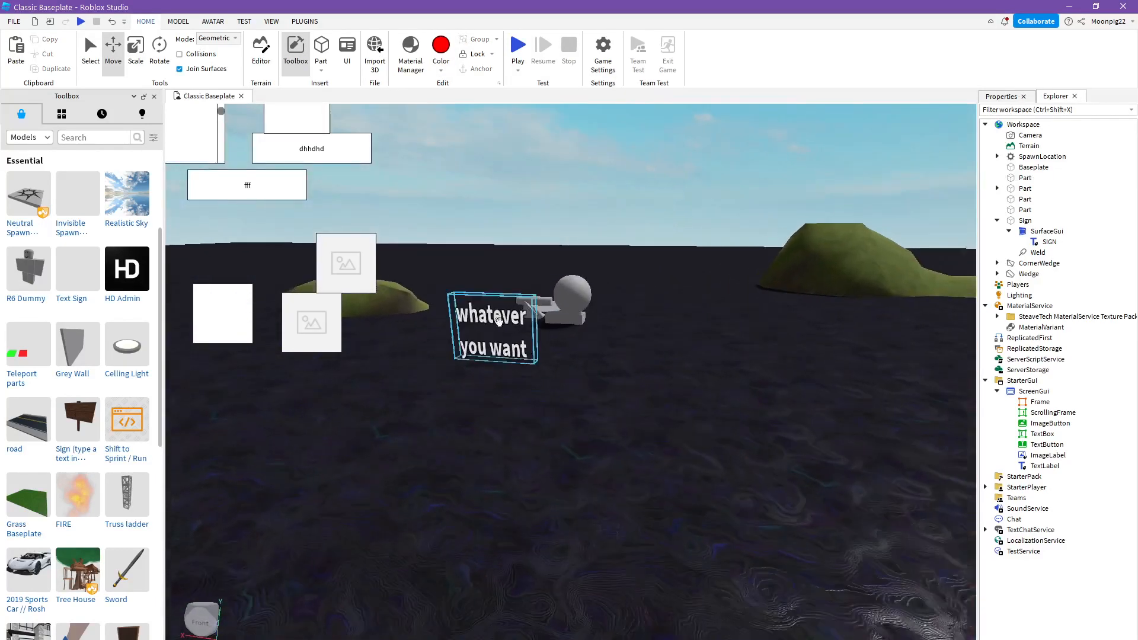
{"action": "left_click", "coordinate": [568, 300]}
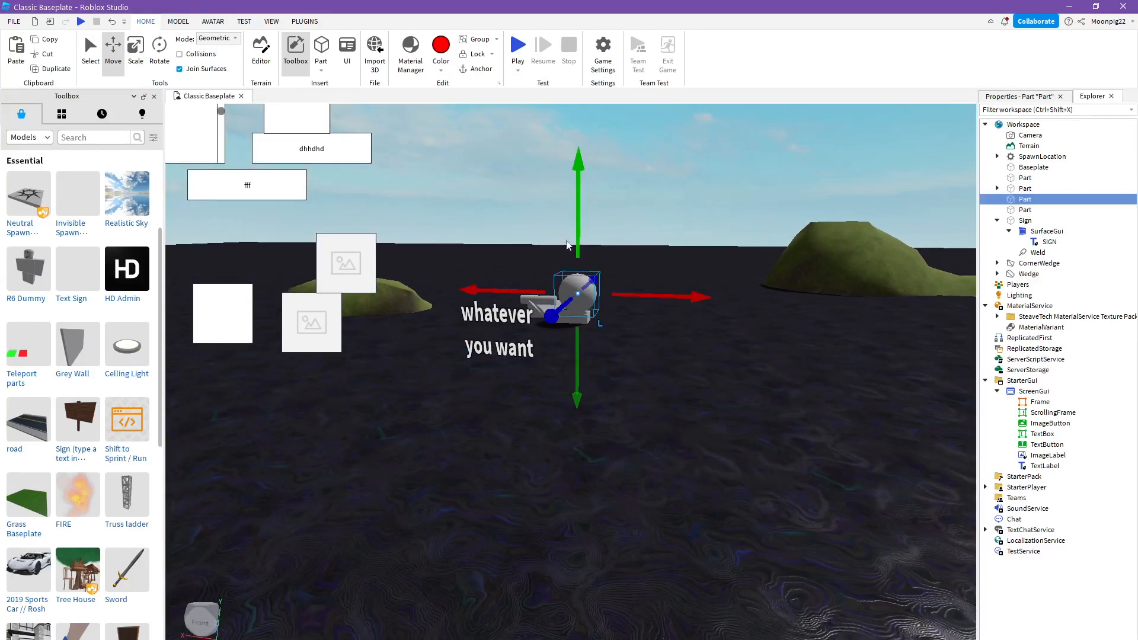
{"action": "left_click", "coordinate": [439, 46]}
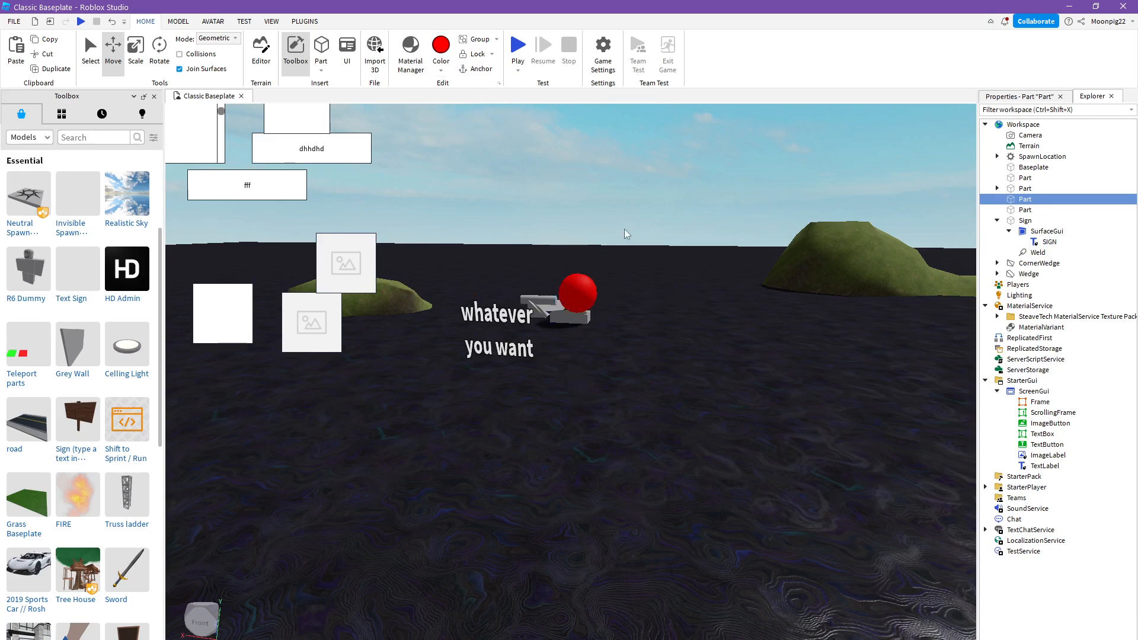
{"action": "left_click", "coordinate": [625, 229]}
{"action": "scroll", "coordinate": [624, 229], "scroll_direction": "down", "scroll_amount": 10}
{"action": "scroll", "coordinate": [627, 251], "scroll_direction": "up", "scroll_amount": 10}
{"action": "right_click_drag", "start_coordinate": [628, 250], "coordinate": [640, 255]}
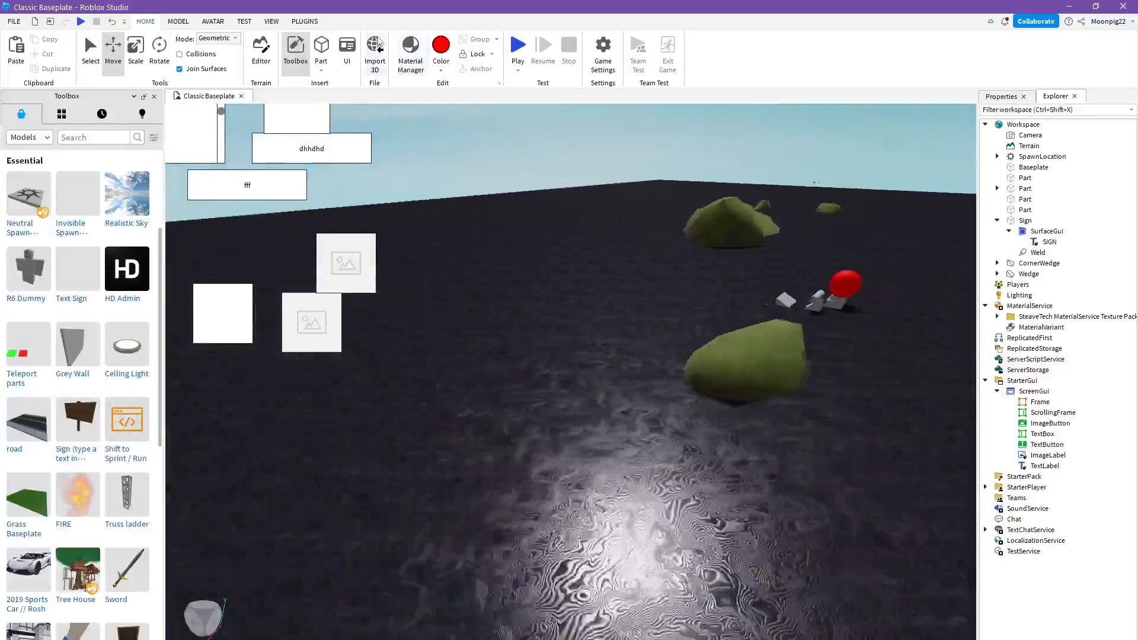
{"action": "key", "text": "d"}
- Open the Lock options and unlock all parts in the place
{"action": "key", "text": "d"}
{"action": "key", "text": "w"}
{"action": "key", "text": "a"}
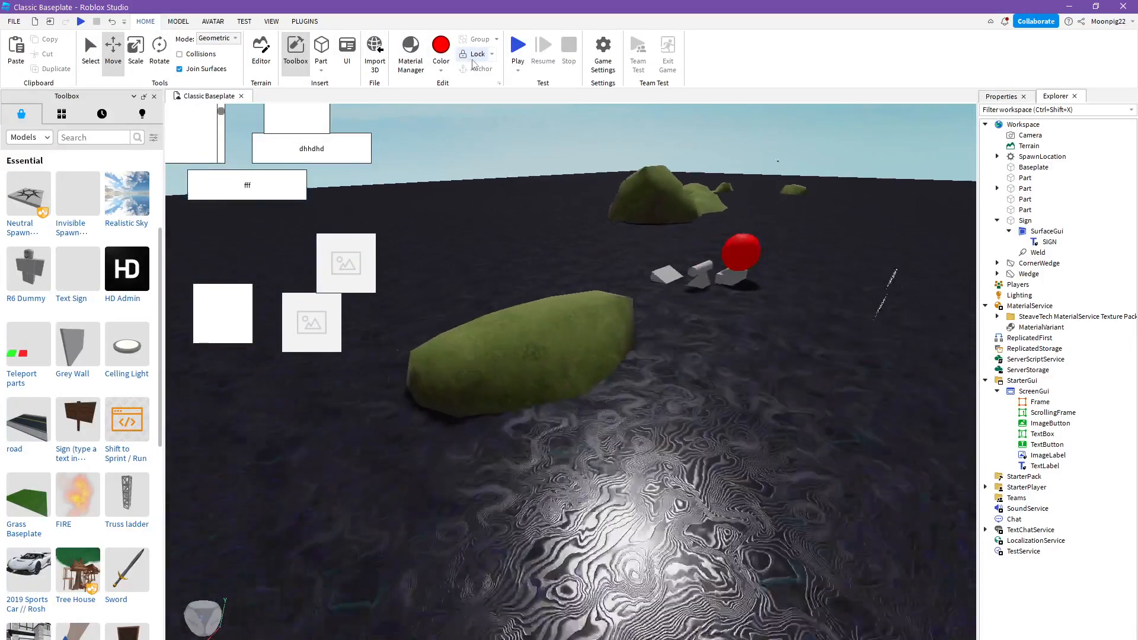
{"action": "left_click", "coordinate": [467, 59]}
{"action": "key", "text": "d"}
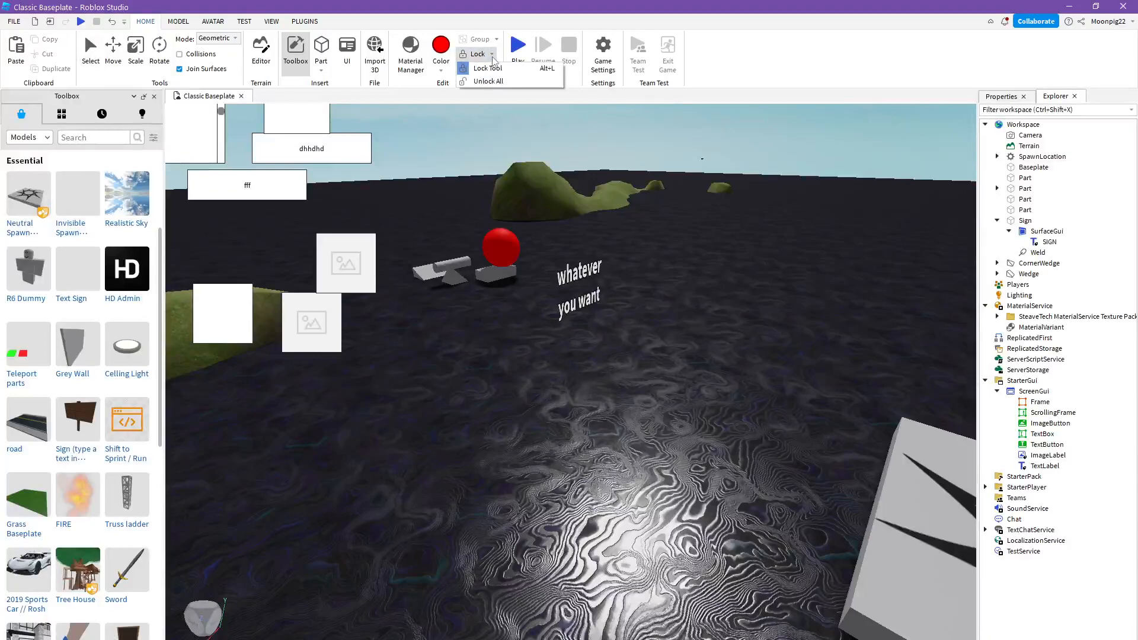
{"action": "left_click", "coordinate": [476, 78]}
{"action": "scroll", "coordinate": [535, 208], "scroll_direction": "down", "scroll_amount": 5}
{"action": "key", "text": "d"}
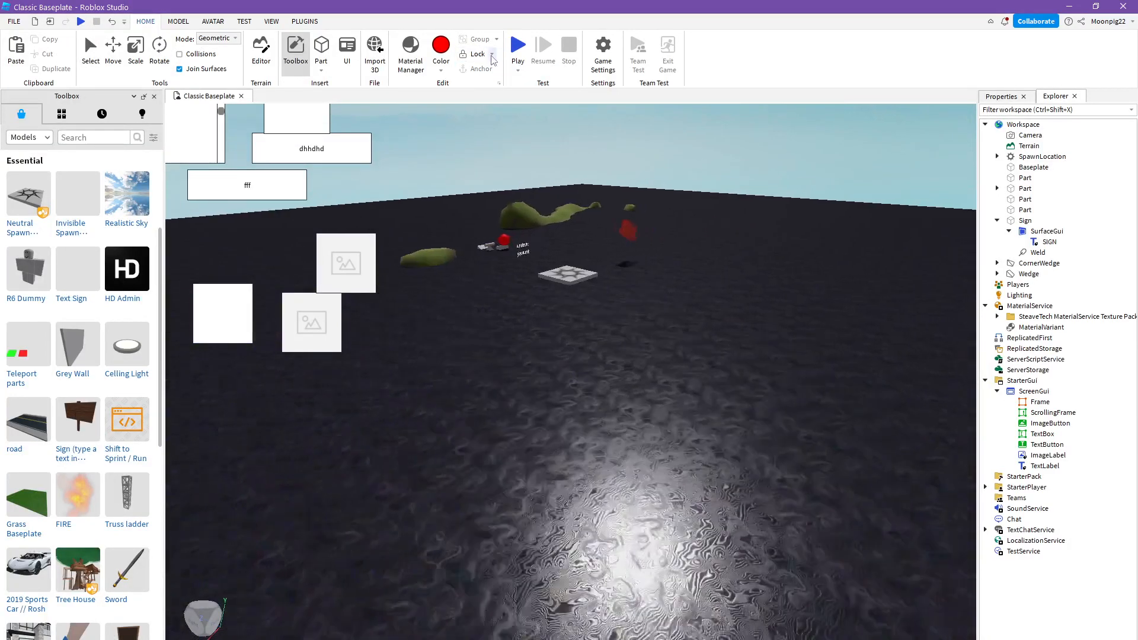
{"action": "key", "text": "w"}
{"action": "key", "text": "a"}
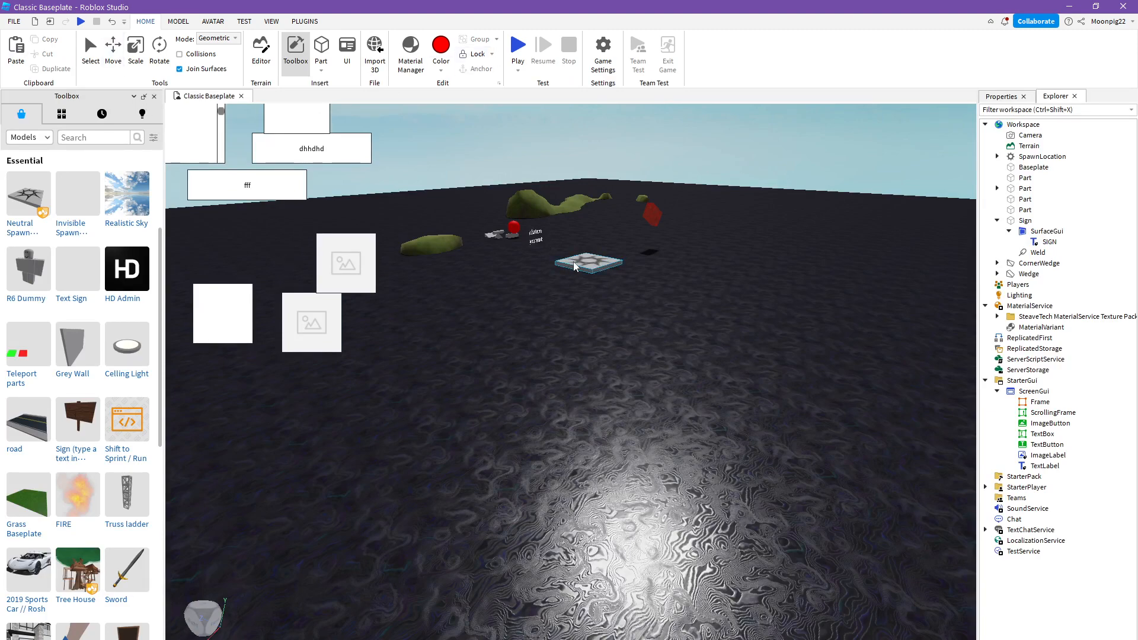
{"action": "scroll", "coordinate": [574, 262], "scroll_direction": "up", "scroll_amount": 7}
{"action": "right_click_drag", "start_coordinate": [573, 262], "coordinate": [584, 279]}
{"action": "key", "text": "a"}
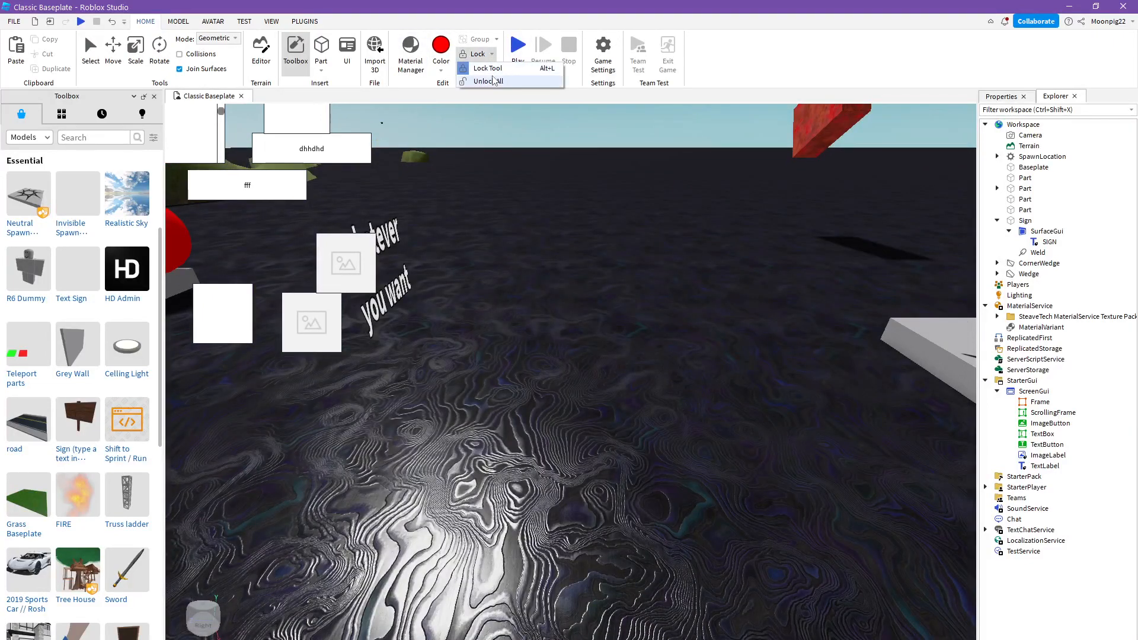
{"action": "left_click", "coordinate": [491, 80]}
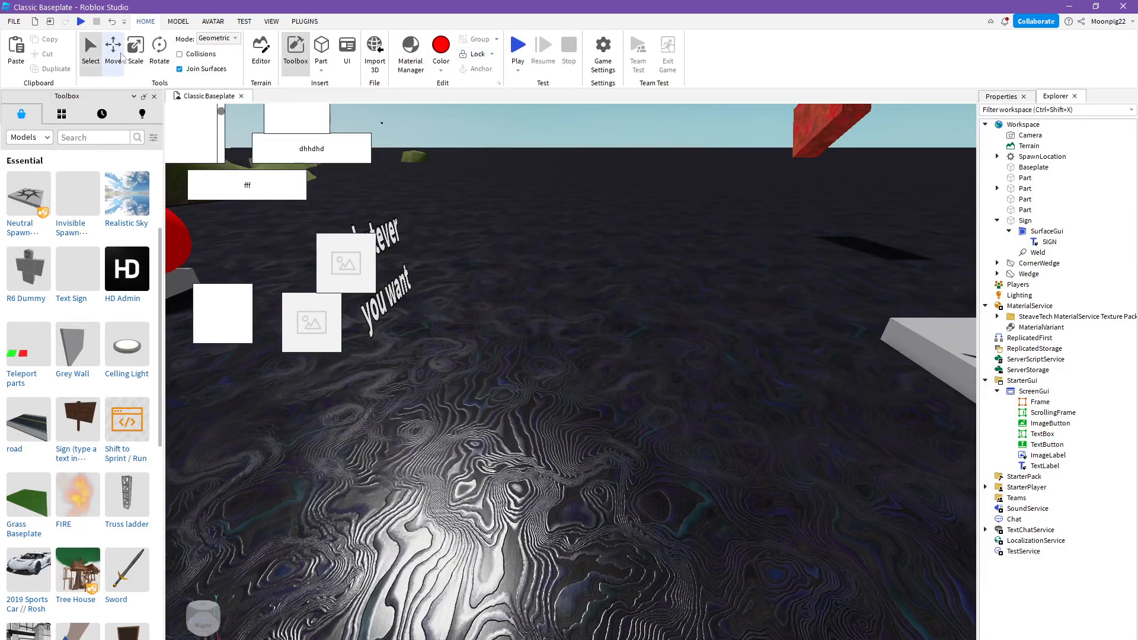
- Select the baseplate and survey the parts and terrain on it from several distances
{"action": "left_click", "coordinate": [408, 288]}
{"action": "left_click", "coordinate": [508, 335]}
{"action": "scroll", "coordinate": [508, 336], "scroll_direction": "down", "scroll_amount": 5}
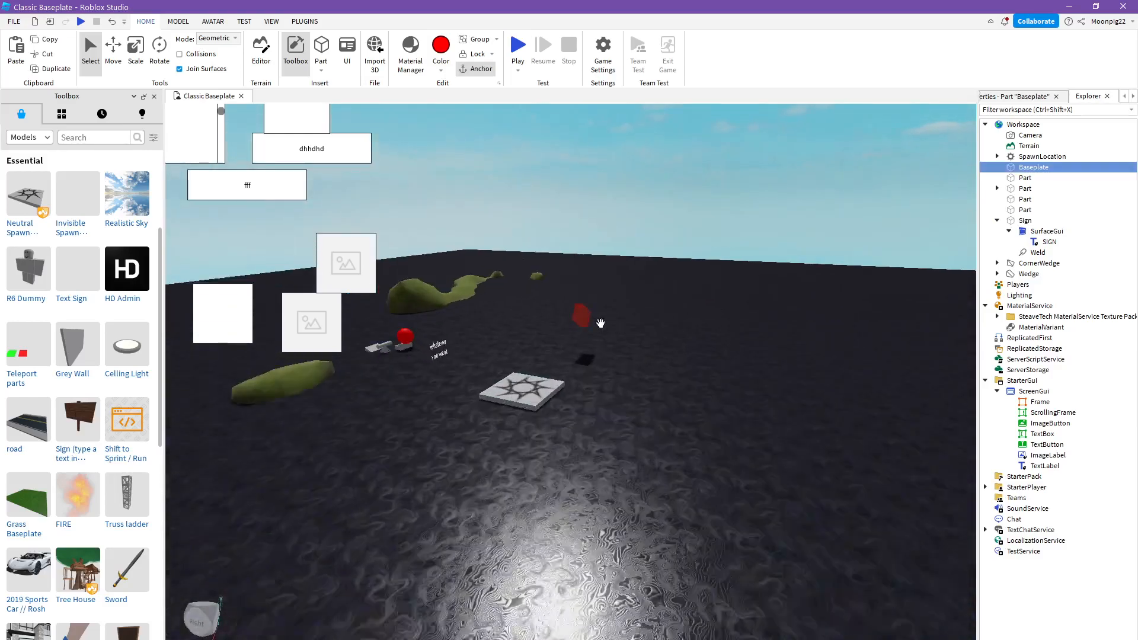
{"action": "left_click", "coordinate": [673, 214]}
{"action": "key", "text": "w"}
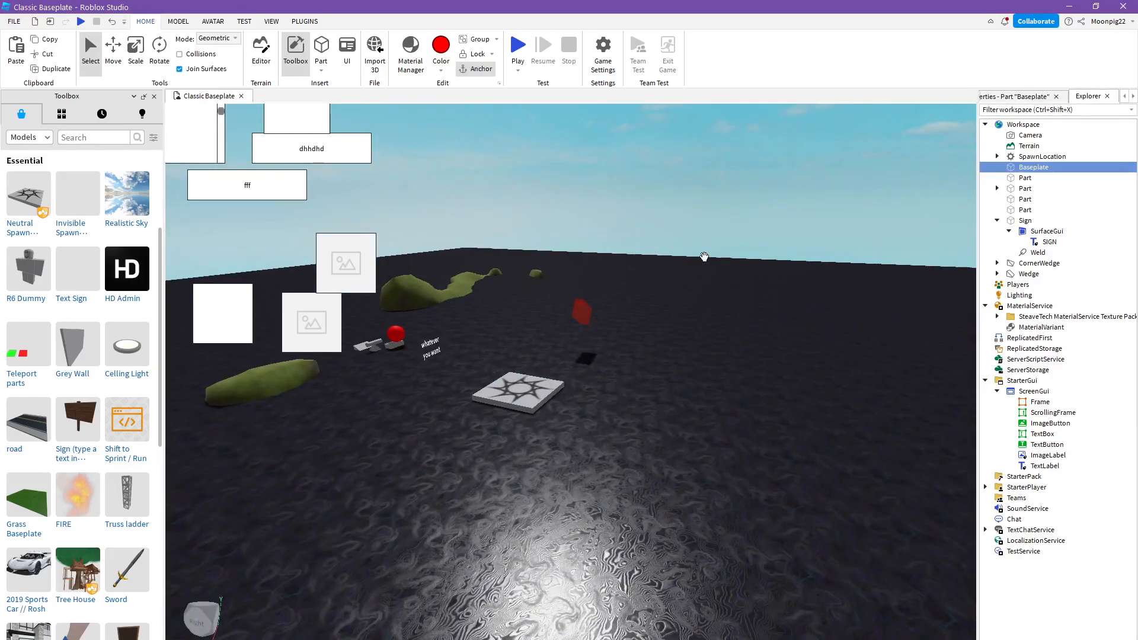
{"action": "key", "text": "a"}
{"action": "left_click", "coordinate": [693, 212]}
{"action": "key", "text": "w"}
{"action": "right_click_drag", "start_coordinate": [646, 236], "coordinate": [659, 236]}
{"action": "key", "text": "w"}
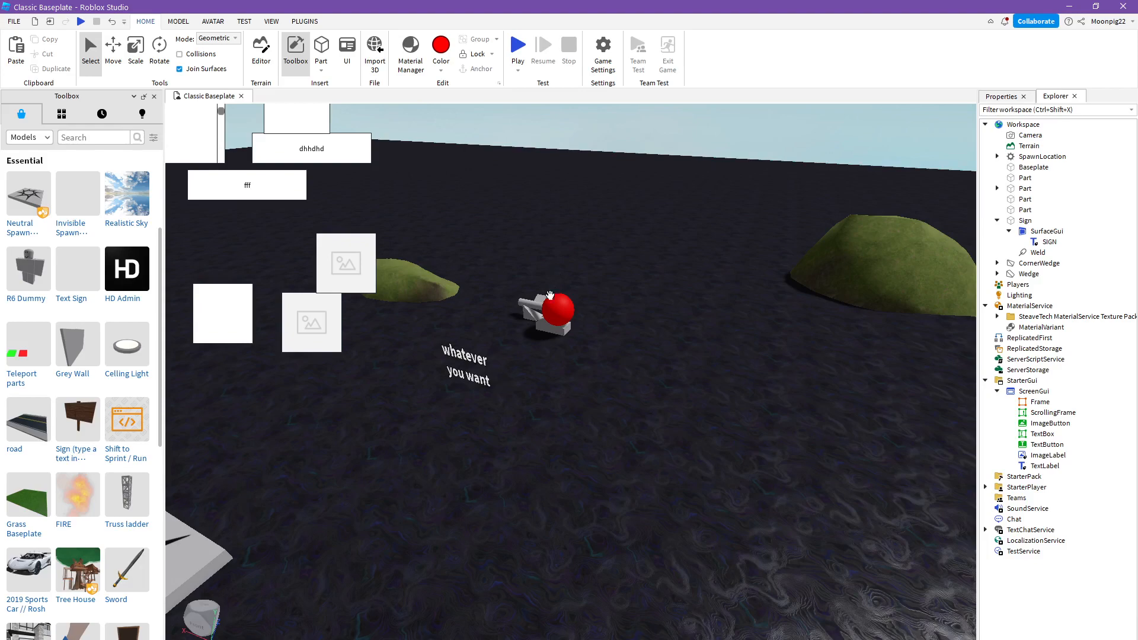
- Select the red sphere, extend the selection to every object from SpawnLocation through Wedge, and clear it
{"action": "left_click", "coordinate": [546, 314]}
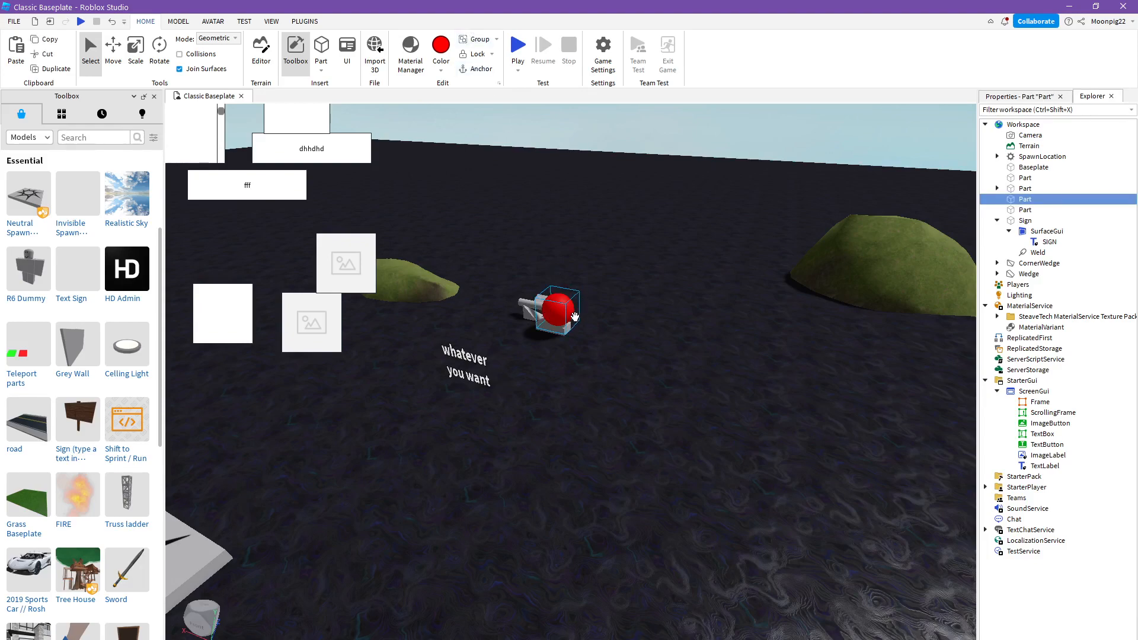
{"action": "scroll", "coordinate": [575, 316], "scroll_direction": "down", "scroll_amount": 10}
{"action": "right_click_drag", "start_coordinate": [565, 321], "coordinate": [565, 320]}
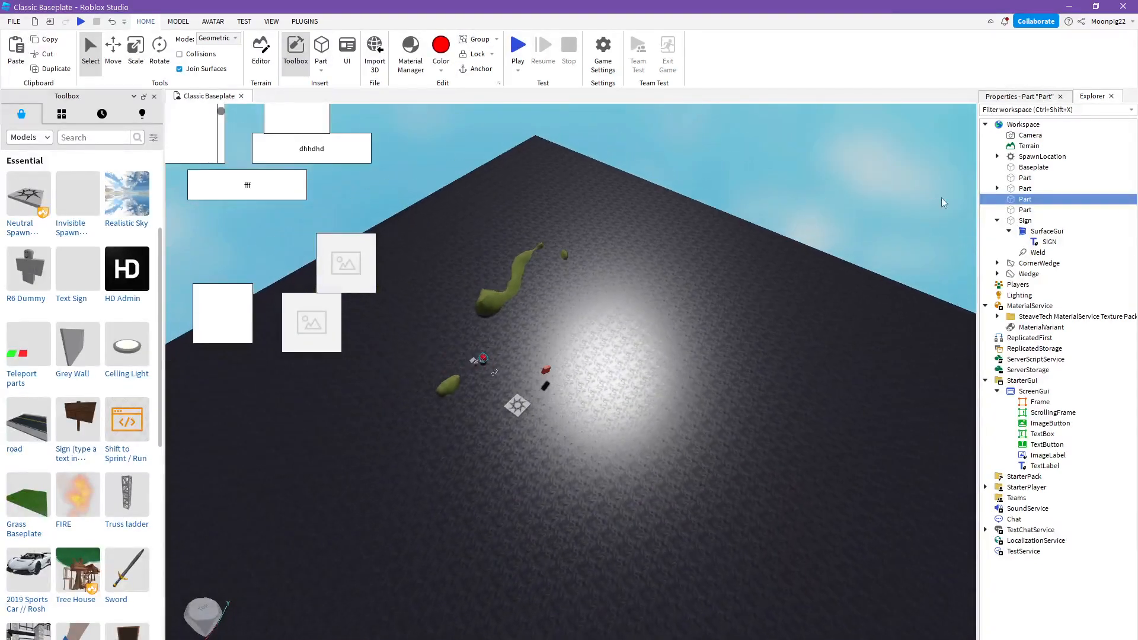
{"action": "left_click_drag", "start_coordinate": [1109, 155], "coordinate": [1036, 283]}
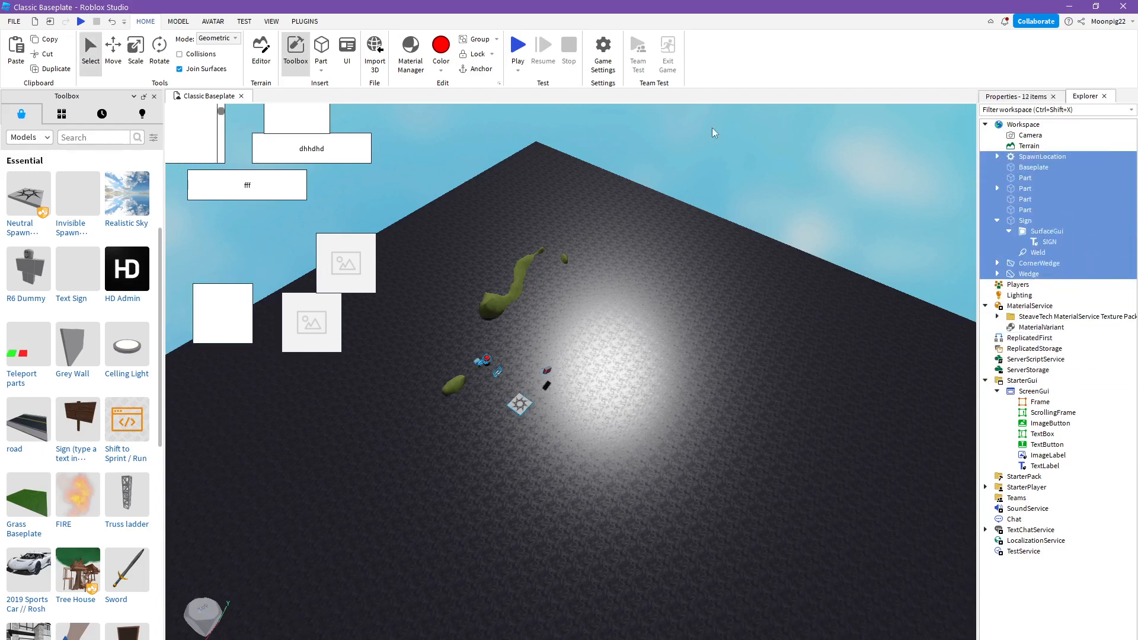
{"action": "left_click", "coordinate": [583, 126]}
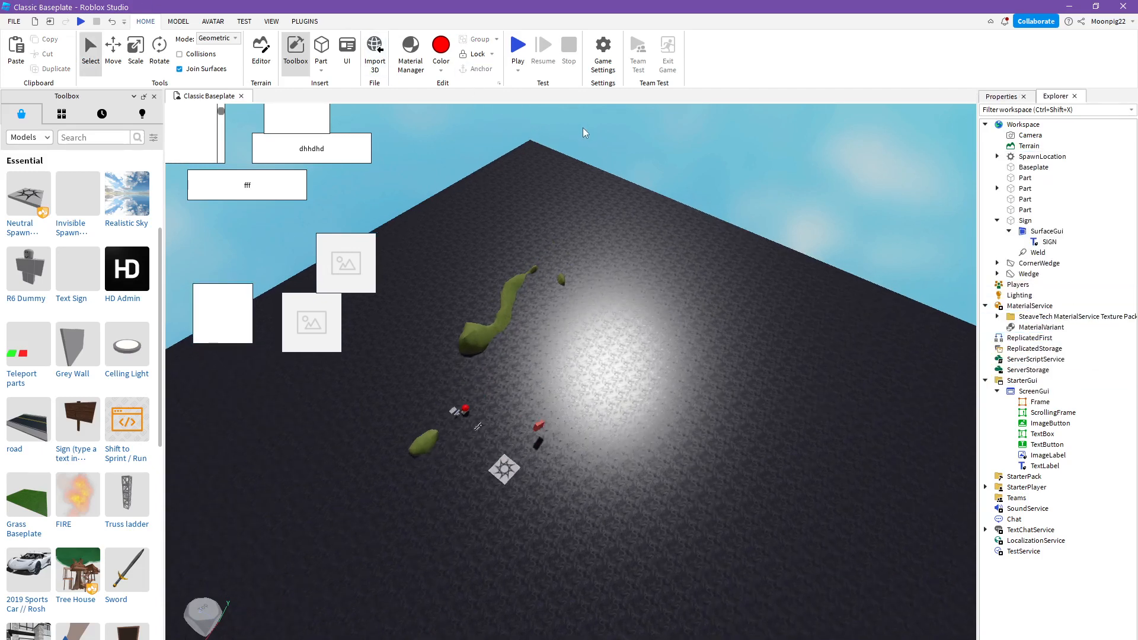
- Inspect the parts around the red sphere by selecting the baseplate, the sphere, and the CornerWedge and Wedge together
{"action": "scroll", "coordinate": [582, 134], "scroll_direction": "up", "scroll_amount": 10}
{"action": "scroll", "coordinate": [581, 140], "scroll_direction": "down", "scroll_amount": 8}
{"action": "right_click_drag", "start_coordinate": [581, 141], "coordinate": [496, 187]}
{"action": "scroll", "coordinate": [581, 141], "scroll_direction": "up", "scroll_amount": 6}
{"action": "scroll", "coordinate": [580, 140], "scroll_direction": "down", "scroll_amount": 4}
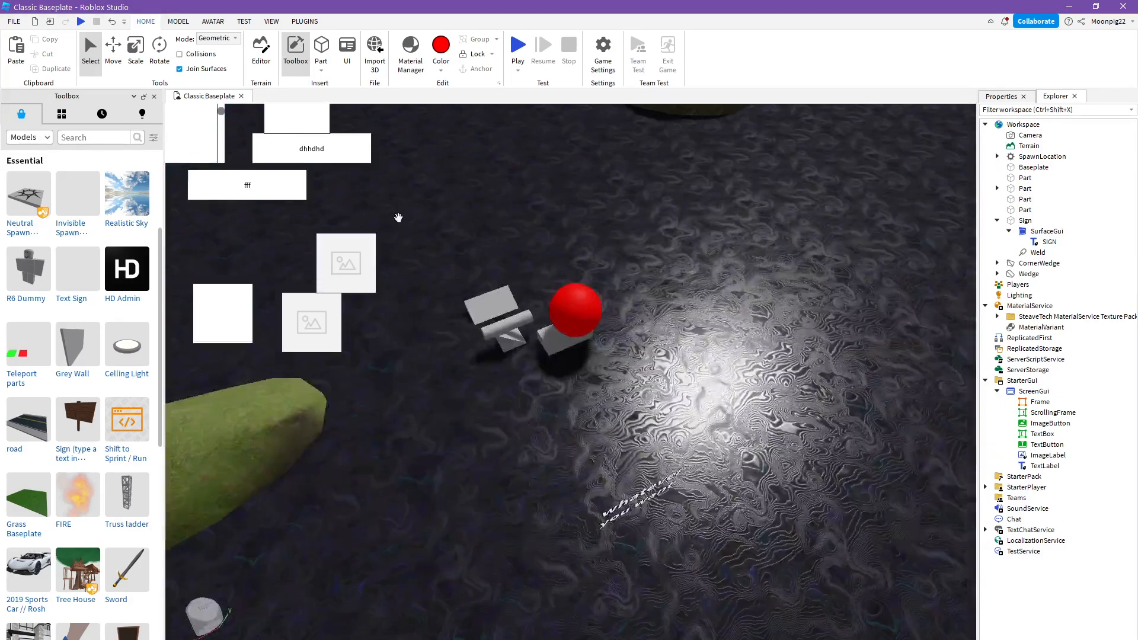
{"action": "left_click", "coordinate": [439, 261]}
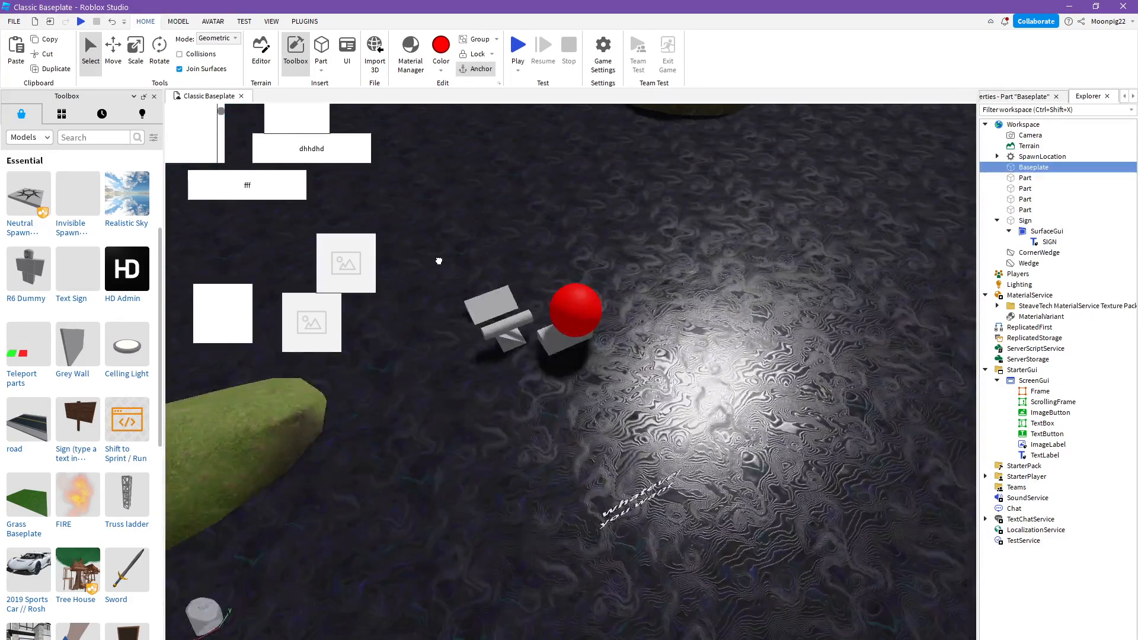
{"action": "left_click", "coordinate": [1094, 264]}
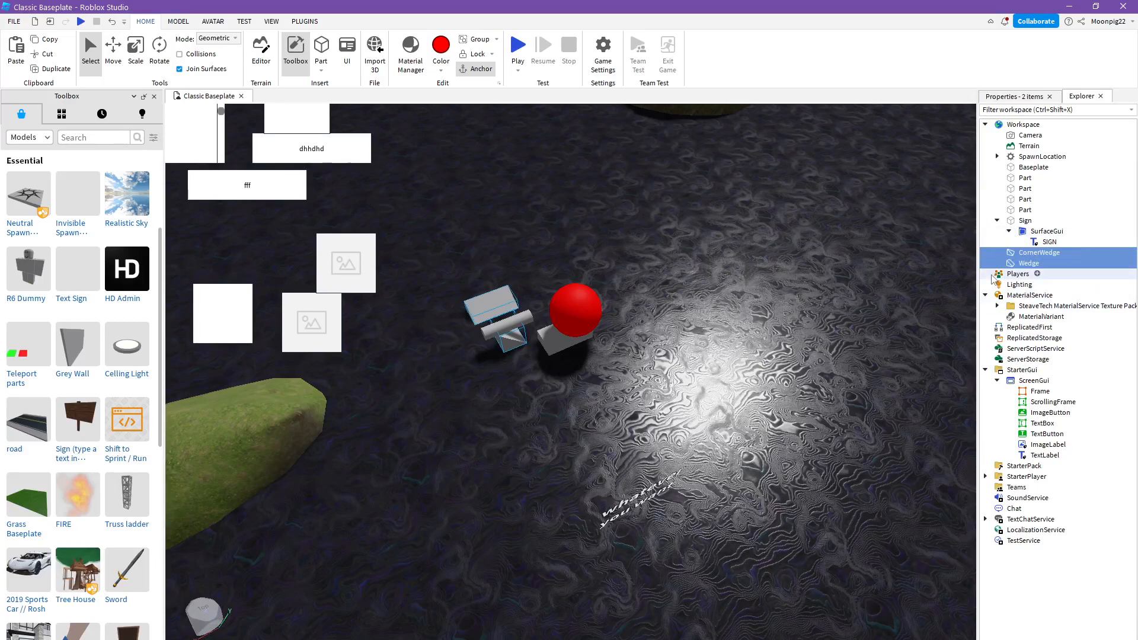
{"action": "left_click", "coordinate": [1017, 188]}
{"action": "left_click", "coordinate": [1024, 201]}
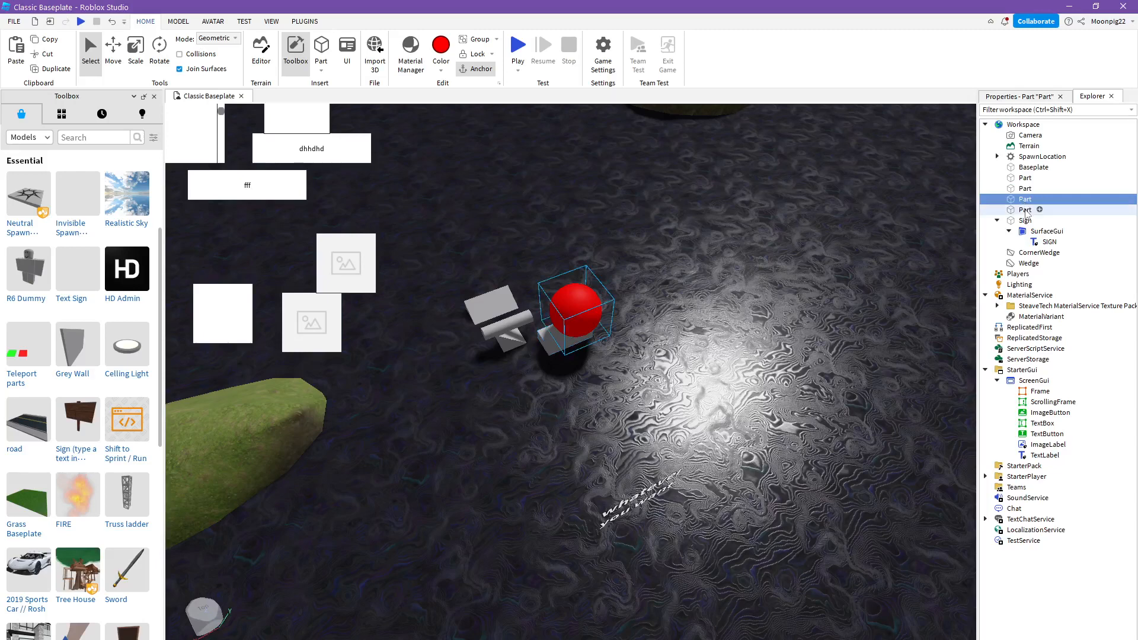
{"action": "left_click", "coordinate": [1088, 263]}
{"action": "left_click", "coordinate": [1085, 255], "text": "ctrl"}
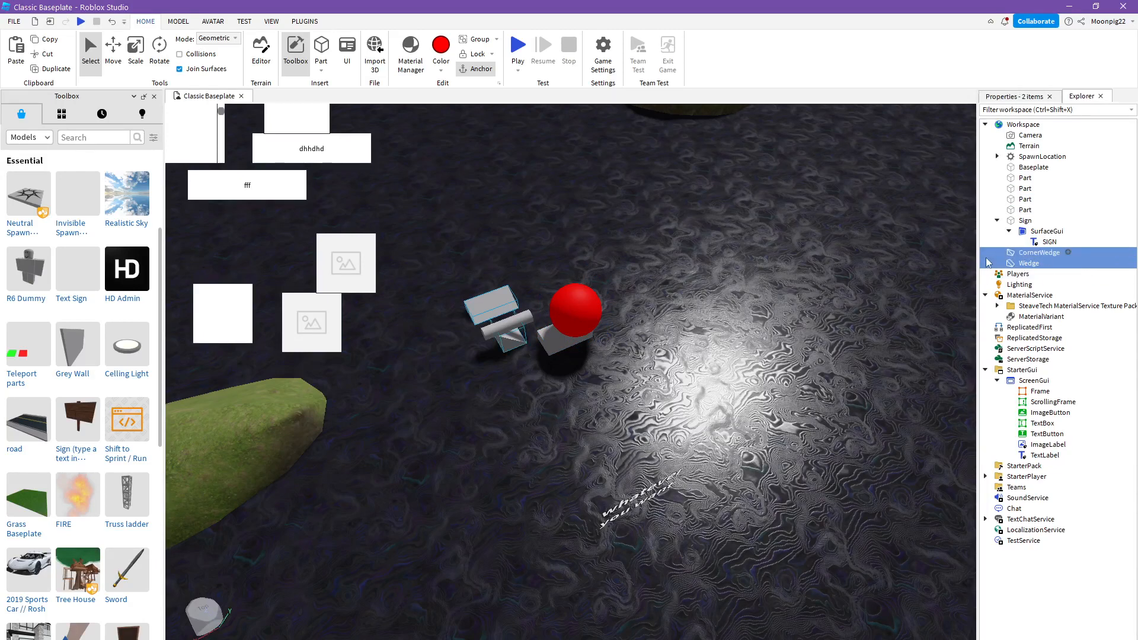
- View the wedges up close and select the corroded metal part and the red sphere one after the other
{"action": "right_click_drag", "start_coordinate": [640, 361], "coordinate": [641, 358]}
{"action": "key", "text": "w"}
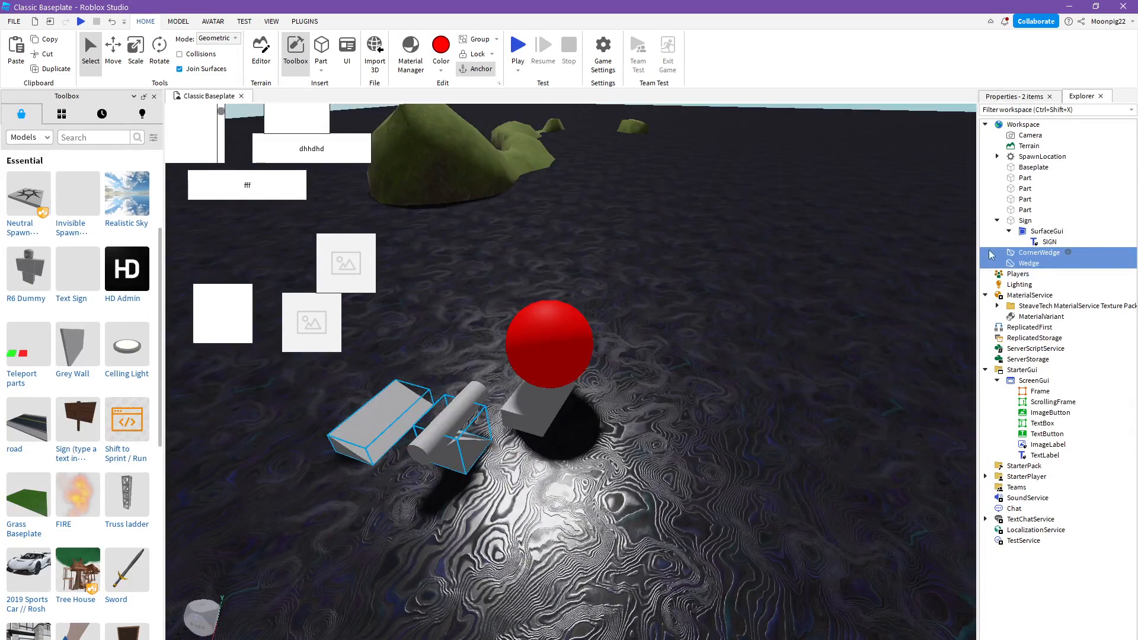
{"action": "left_click", "coordinate": [1068, 179]}
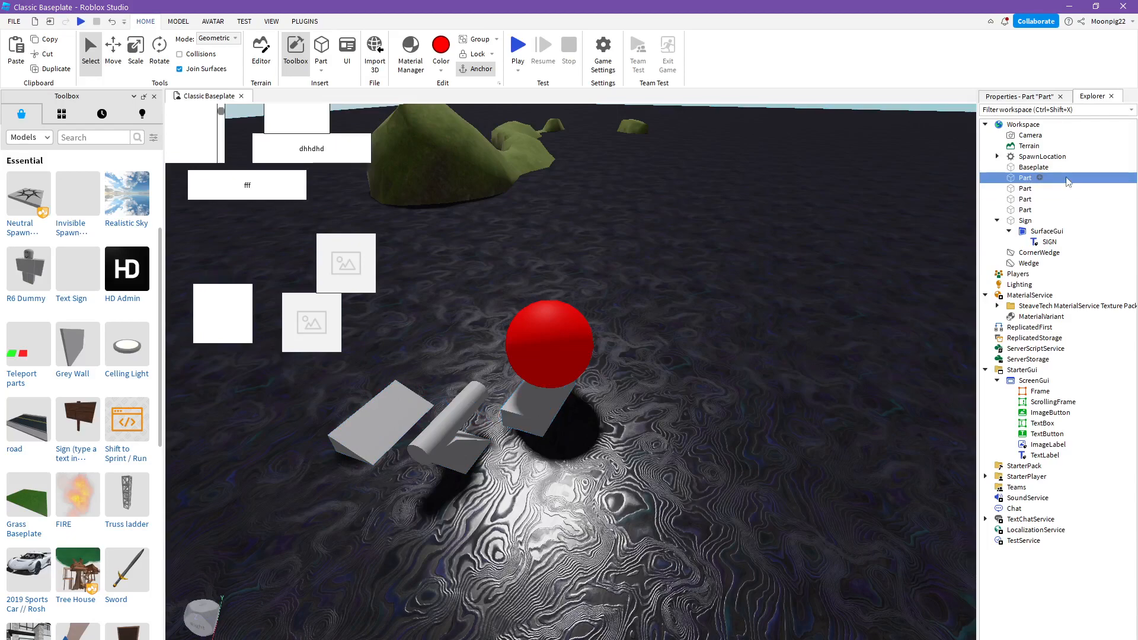
{"action": "left_click", "coordinate": [1060, 201]}
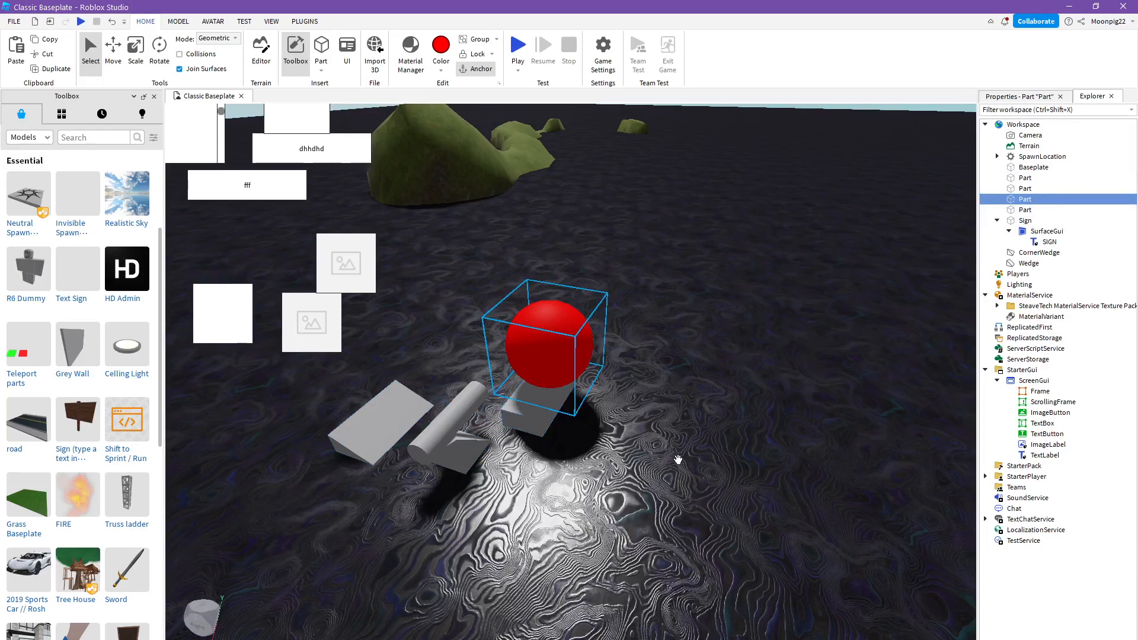
- Raise the spawn location and the red corroded part higher above the baseplate with the Move tool
{"action": "right_click_drag", "start_coordinate": [674, 471], "coordinate": [610, 482]}
{"action": "left_click", "coordinate": [610, 482]}
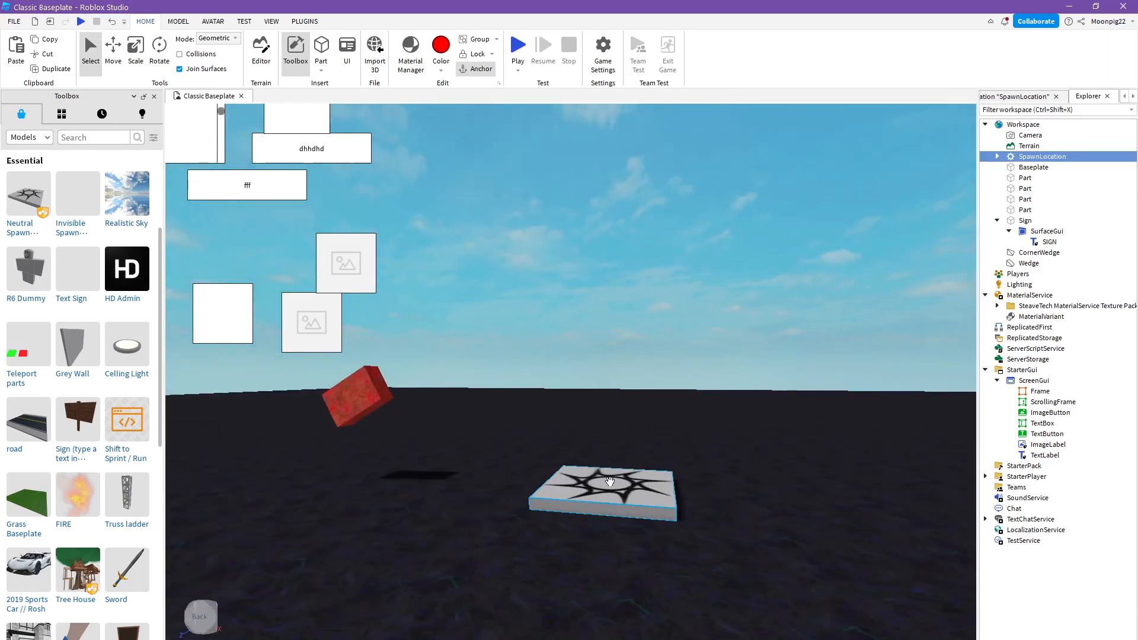
{"action": "left_click", "coordinate": [113, 53]}
{"action": "left_click_drag", "start_coordinate": [610, 385], "coordinate": [610, 207]}
{"action": "left_click", "coordinate": [358, 368]}
{"action": "left_click_drag", "start_coordinate": [339, 359], "coordinate": [302, 229]}
- Select the red corroded part together with the spawn location and group them into a model
{"action": "key", "text": "a"}
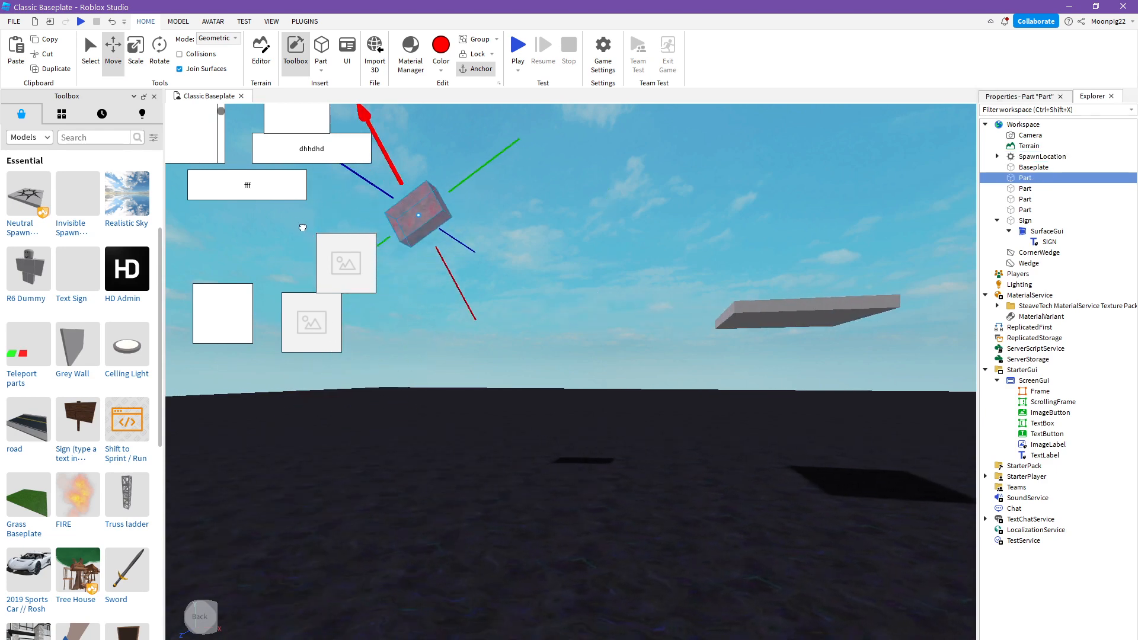
{"action": "key", "text": "s"}
{"action": "right_click_drag", "start_coordinate": [485, 379], "coordinate": [460, 347]}
{"action": "key", "text": "a"}
{"action": "key", "text": "d"}
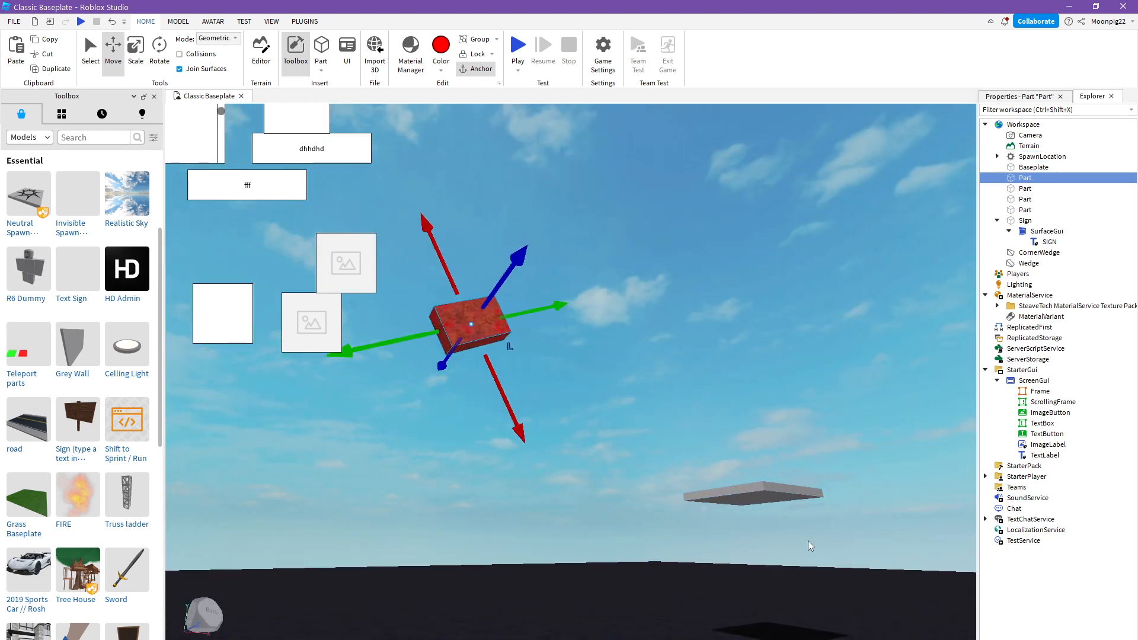
{"action": "left_click_drag", "start_coordinate": [843, 547], "coordinate": [675, 426]}
{"action": "left_click_drag", "start_coordinate": [471, 282], "coordinate": [446, 272]}
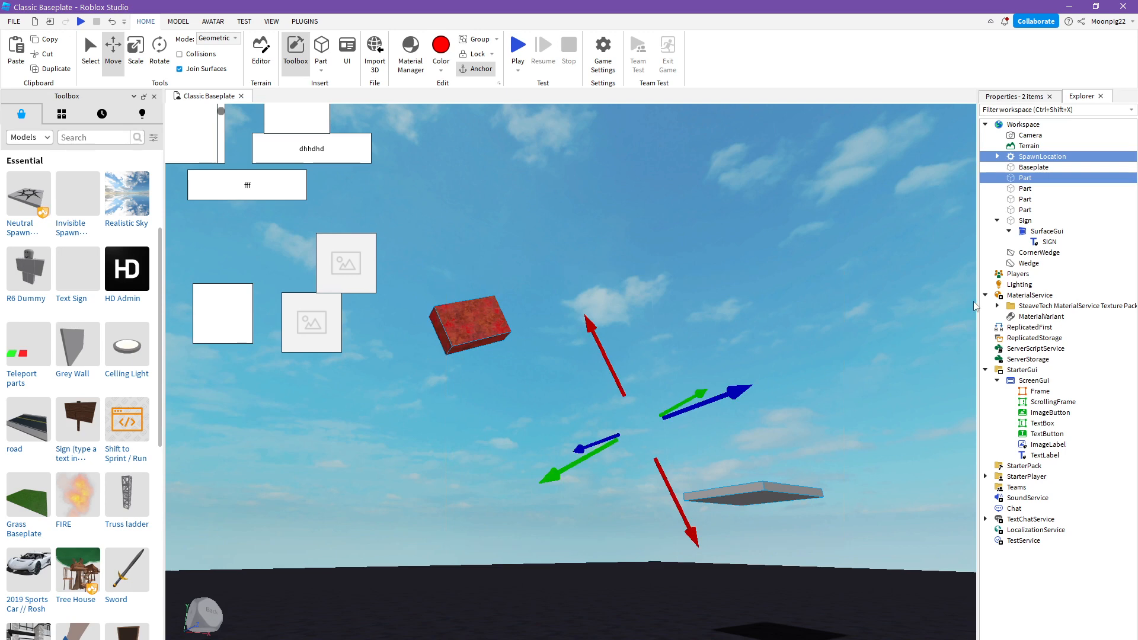
{"action": "left_click", "coordinate": [478, 39]}
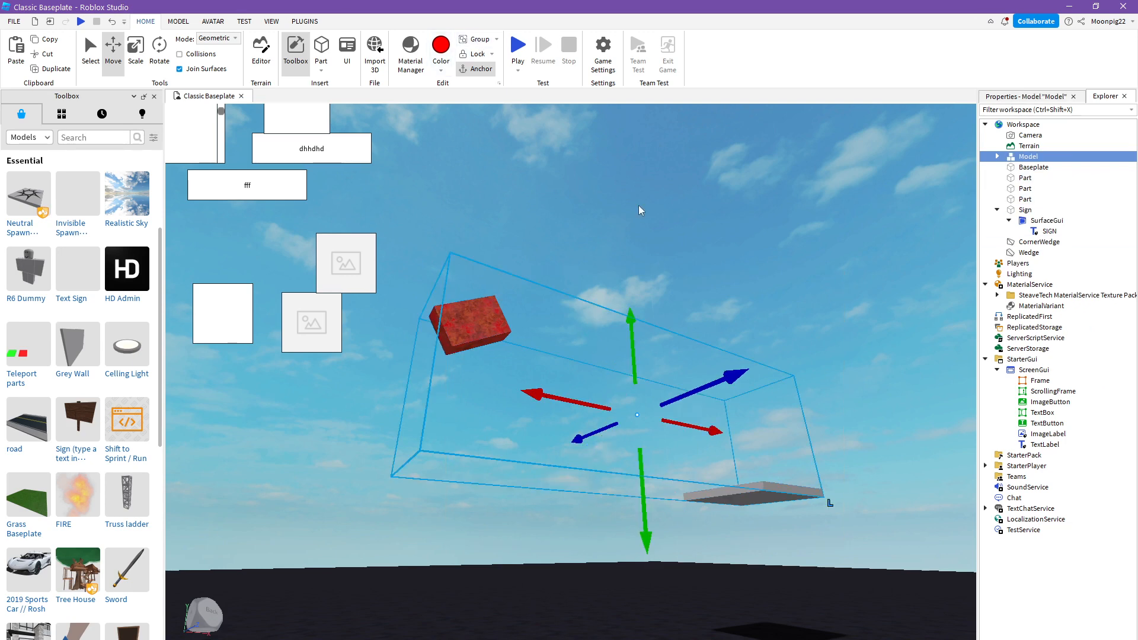
- Examine the grouped model's bounding box around the spawn location and clear the selection
{"action": "mouse_move", "coordinate": [665, 251]}
{"action": "right_mouse_down"}
{"action": "mouse_move", "coordinate": [657, 274]}
{"action": "mouse_move", "coordinate": [650, 254]}
{"action": "right_mouse_up"}
{"action": "key", "text": "s"}
{"action": "key", "text": "w"}
{"action": "key", "text": "e"}
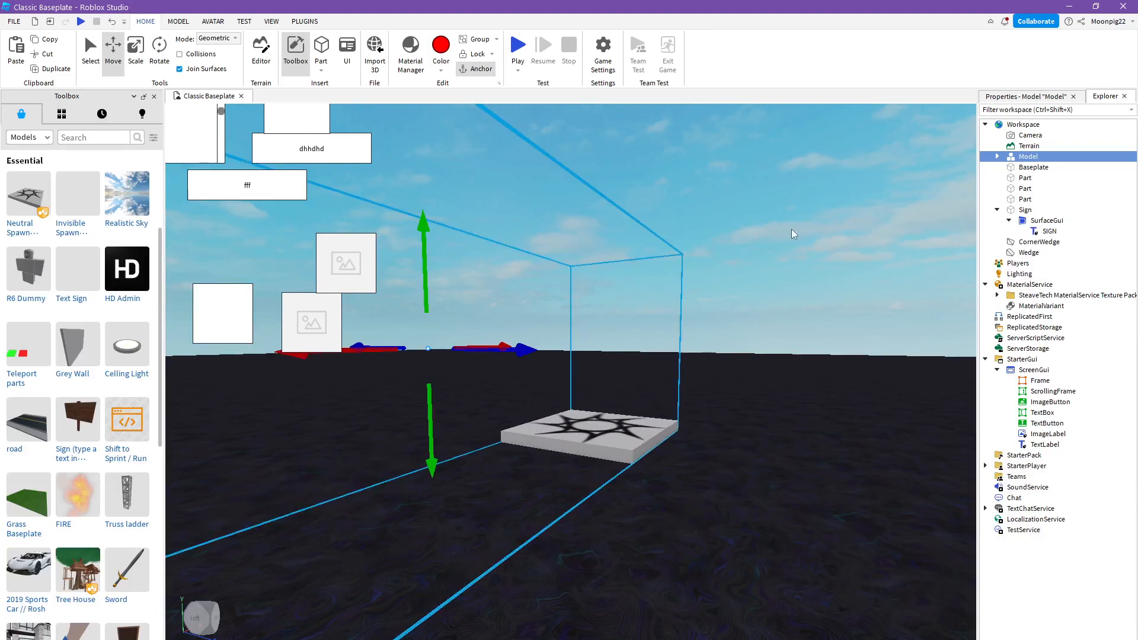
{"action": "left_click", "coordinate": [844, 173]}
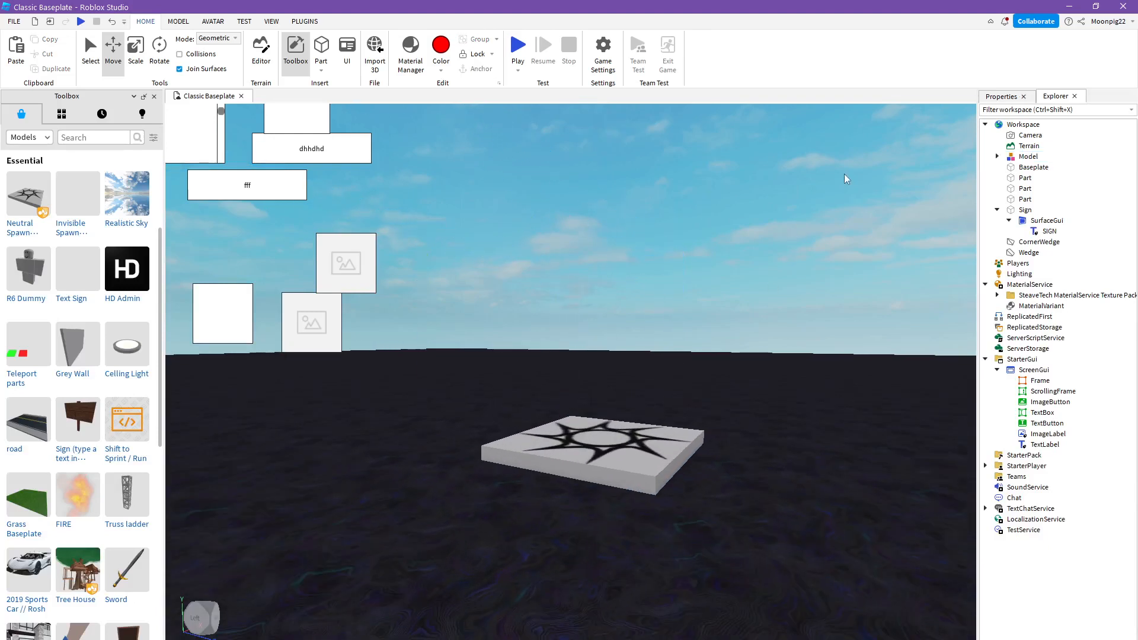
- Select the three loose parts in the Workspace and group them as a model
{"action": "left_click", "coordinate": [1078, 178]}
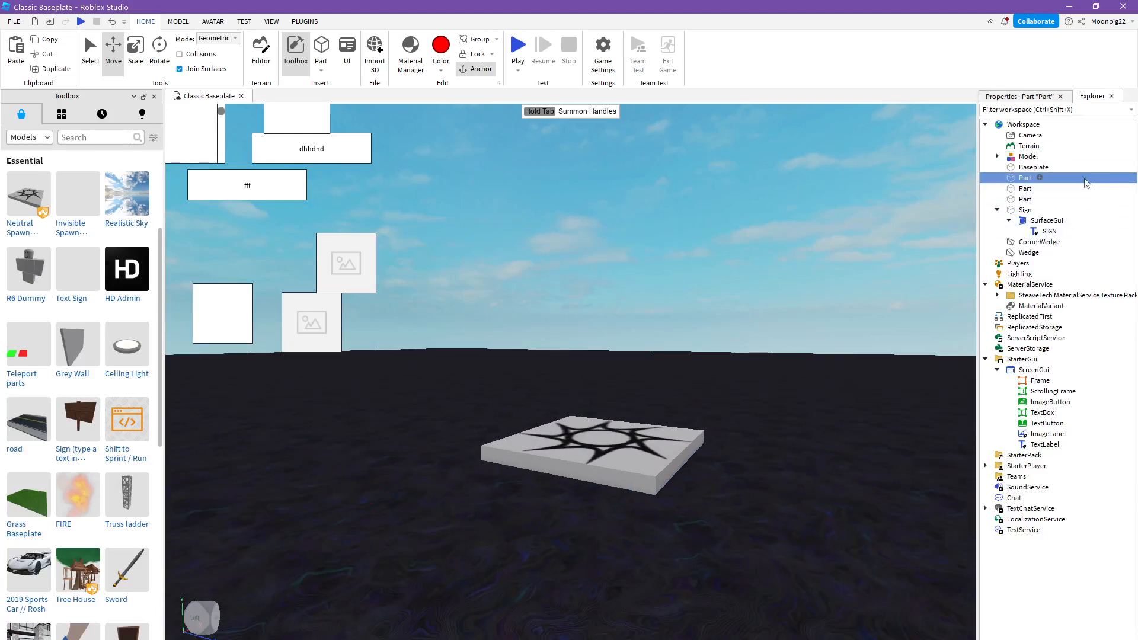
{"action": "right_click_drag", "start_coordinate": [780, 235], "coordinate": [781, 235]}
{"action": "key", "text": "w"}
{"action": "key", "text": "f"}
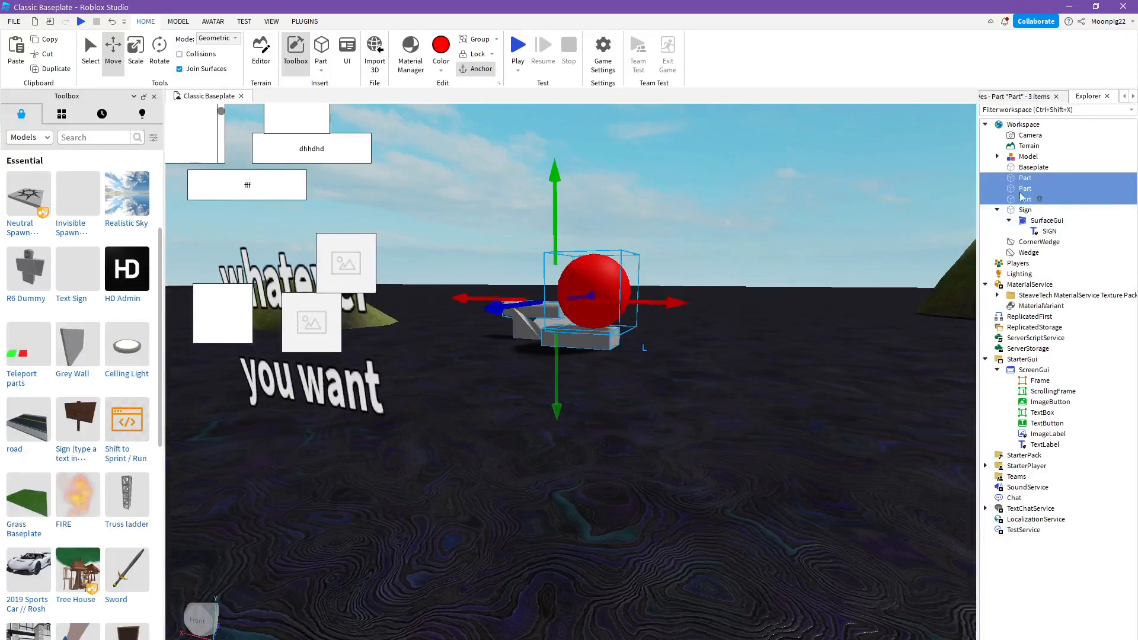
{"action": "right_click", "coordinate": [1061, 188]}
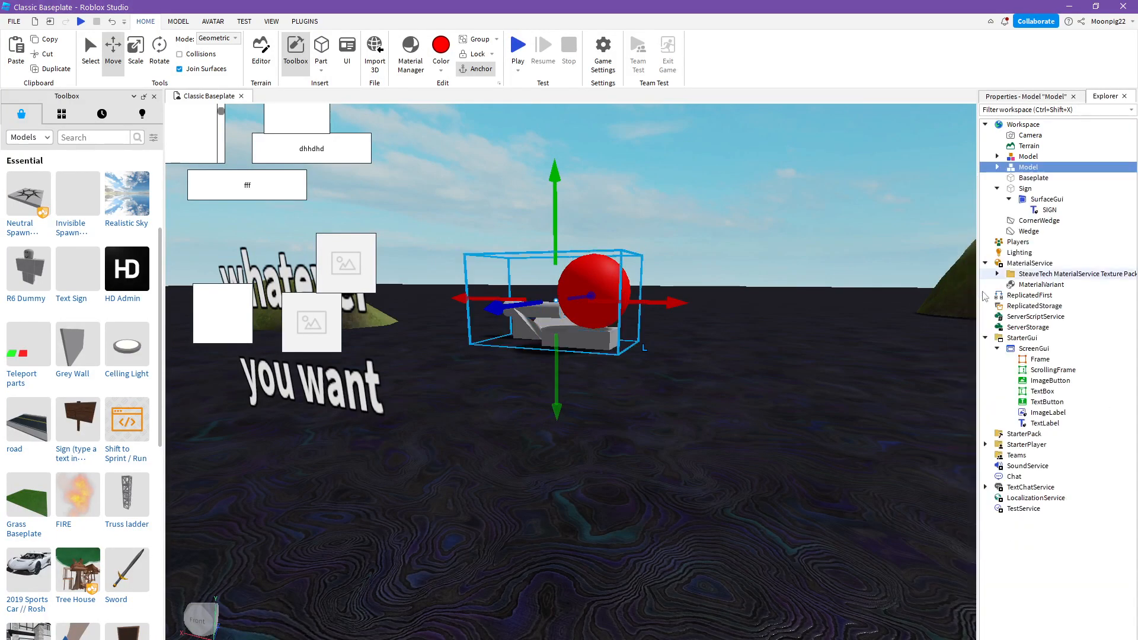
{"action": "left_click", "coordinate": [993, 293]}
- Group the new parts model into a folder and move the CornerWedge and Wedge into that folder
{"action": "right_click", "coordinate": [1025, 172]}
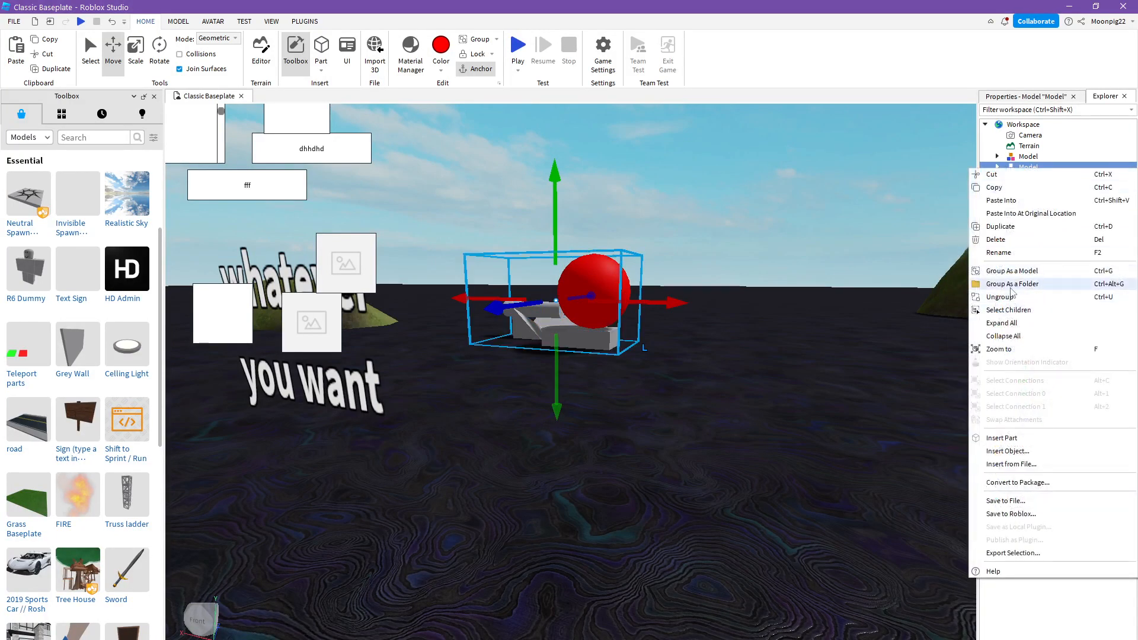
{"action": "left_click", "coordinate": [1006, 289]}
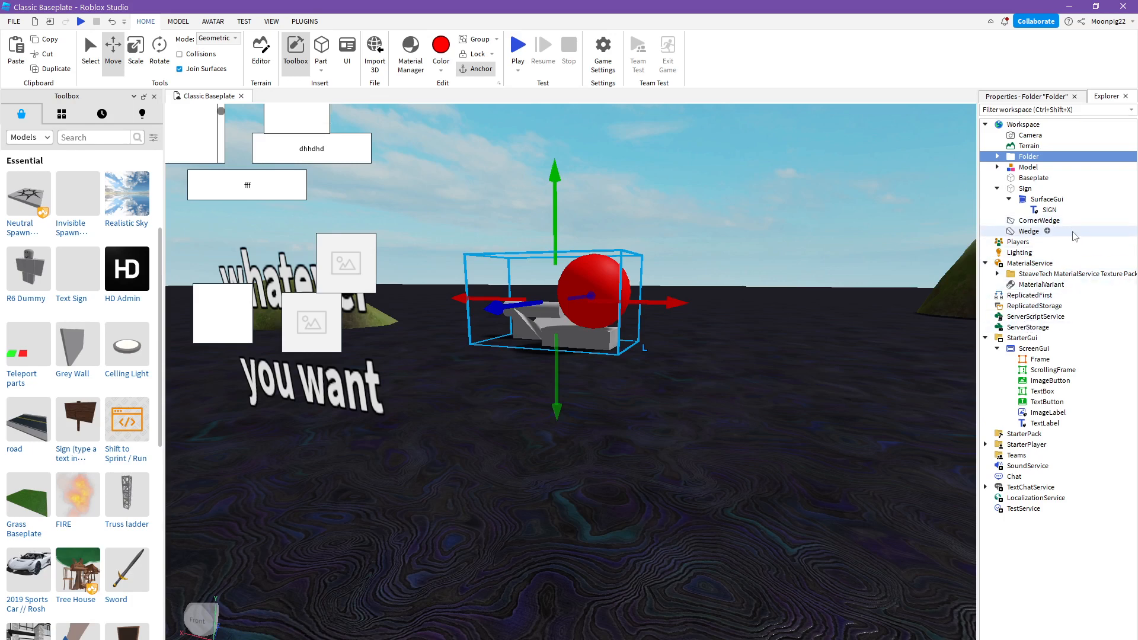
{"action": "left_click_drag", "start_coordinate": [1073, 232], "coordinate": [1071, 219]}
{"action": "left_click_drag", "start_coordinate": [989, 235], "coordinate": [1029, 157]}
{"action": "left_click", "coordinate": [845, 158]}
{"action": "right_click_drag", "start_coordinate": [843, 153], "coordinate": [863, 169]}
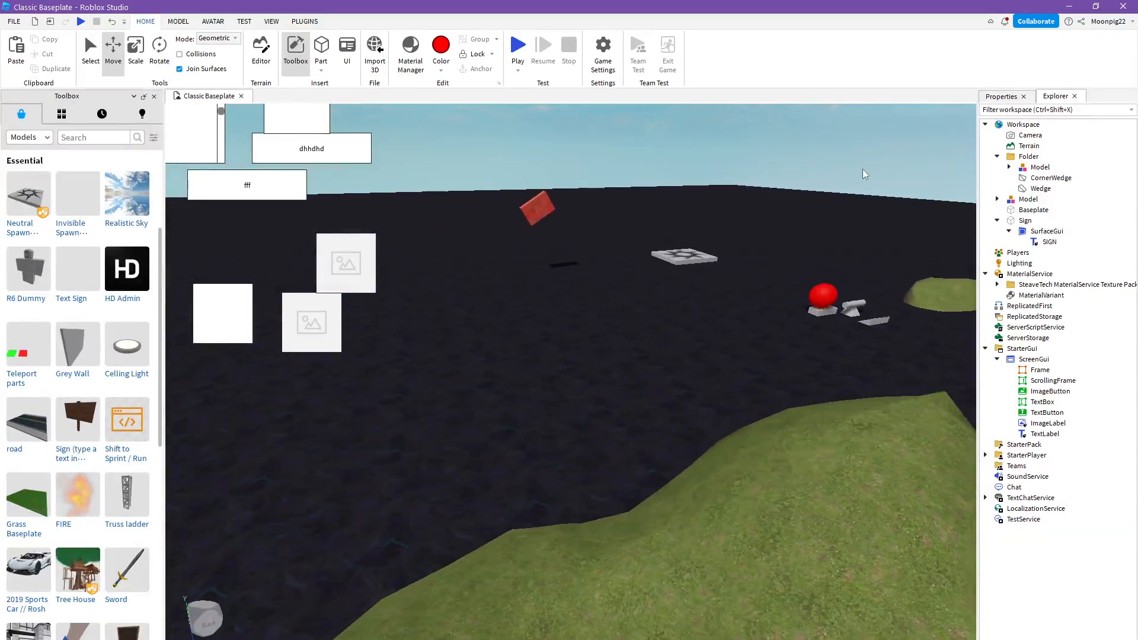
{"action": "key", "text": "d"}
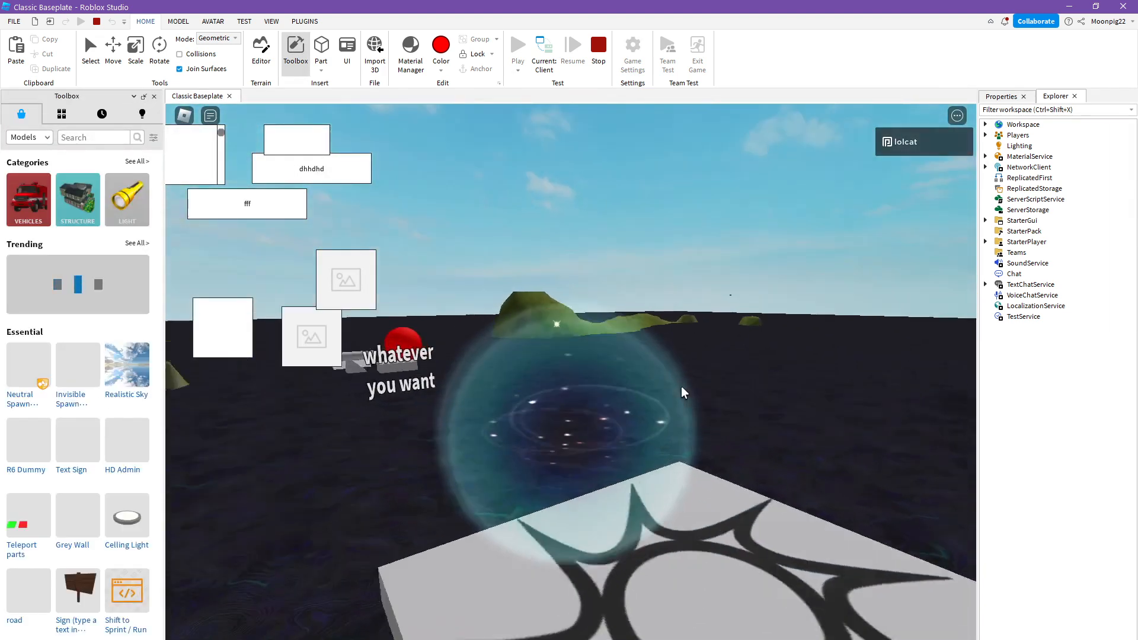
- Enter fdf in the empty on-screen text box while the playtest is running
{"action": "left_click", "coordinate": [305, 141]}
{"action": "type", "text": "fdf"}
{"action": "left_click", "coordinate": [777, 305]}
- Run the character past the red corroded part and the spawn location at different zoom levels, and stop the playtest
{"action": "key", "text": "w"}
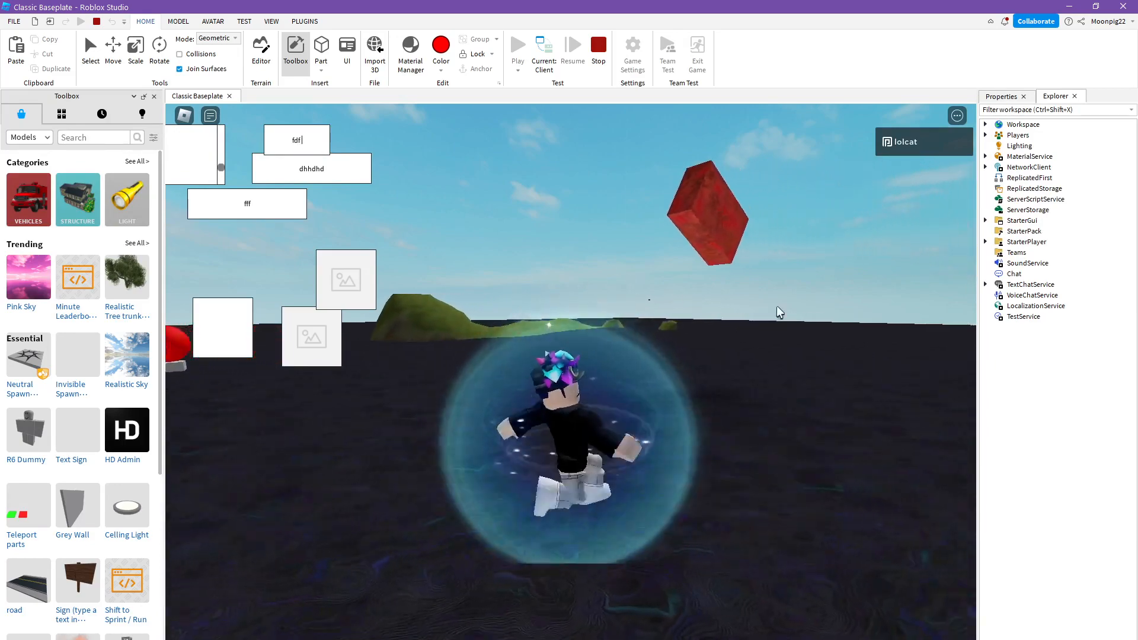
{"action": "scroll", "coordinate": [790, 310], "scroll_direction": "down", "scroll_amount": 3}
{"action": "right_click_drag", "start_coordinate": [789, 309], "coordinate": [789, 309]}
{"action": "scroll", "coordinate": [789, 311], "scroll_direction": "up", "scroll_amount": 2}
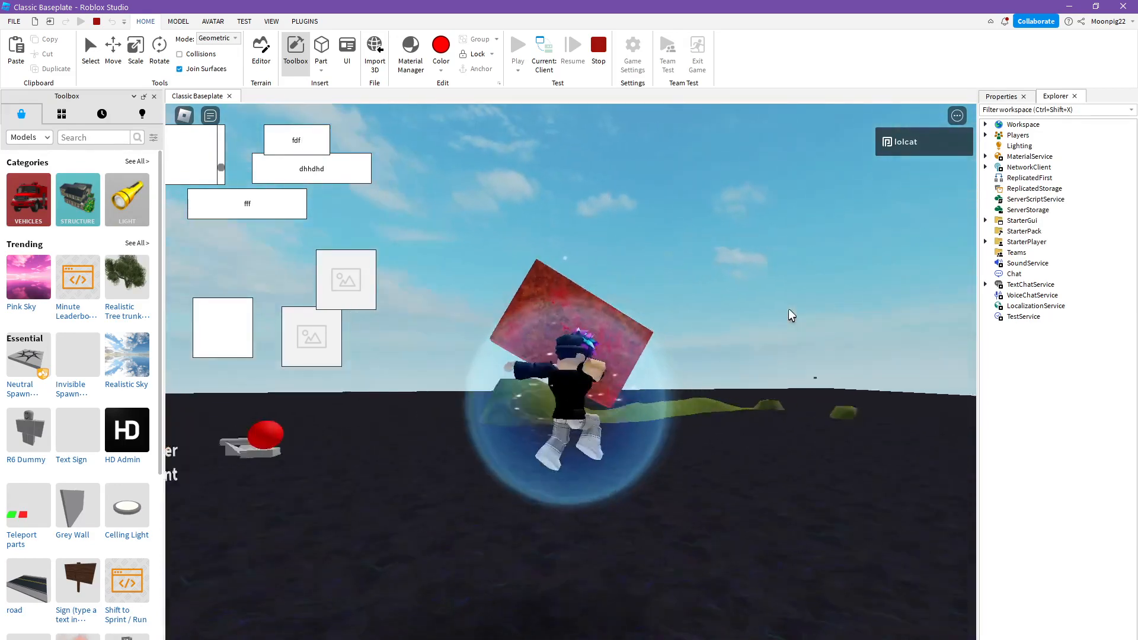
{"action": "scroll", "coordinate": [788, 310], "scroll_direction": "down", "scroll_amount": 5}
{"action": "scroll", "coordinate": [789, 309], "scroll_direction": "up", "scroll_amount": 3}
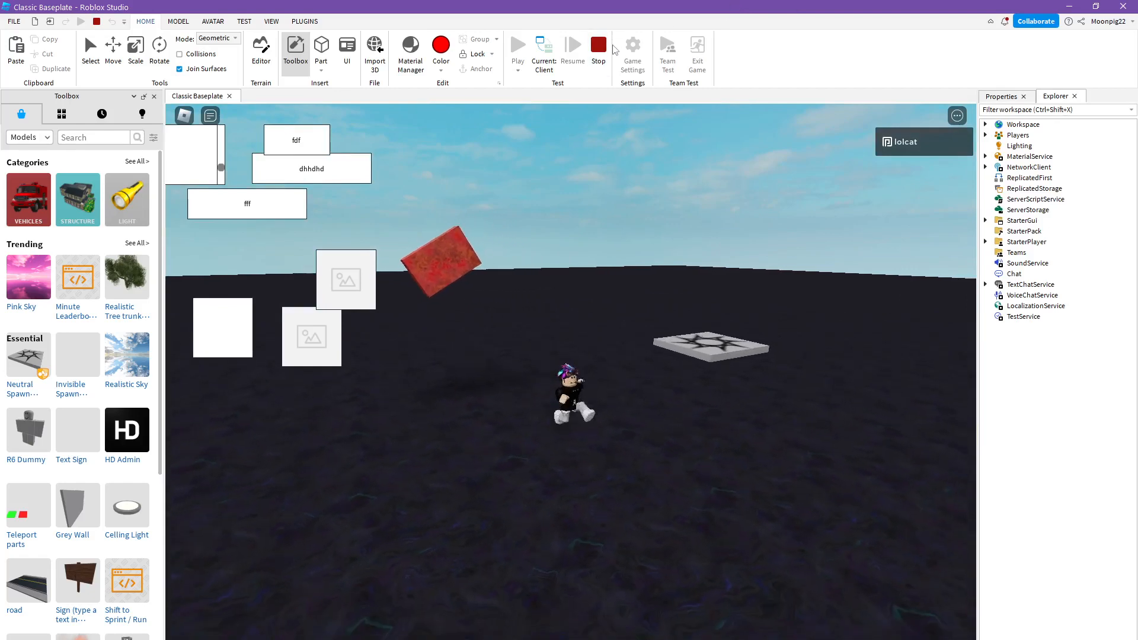
{"action": "key", "text": "shift+F5"}
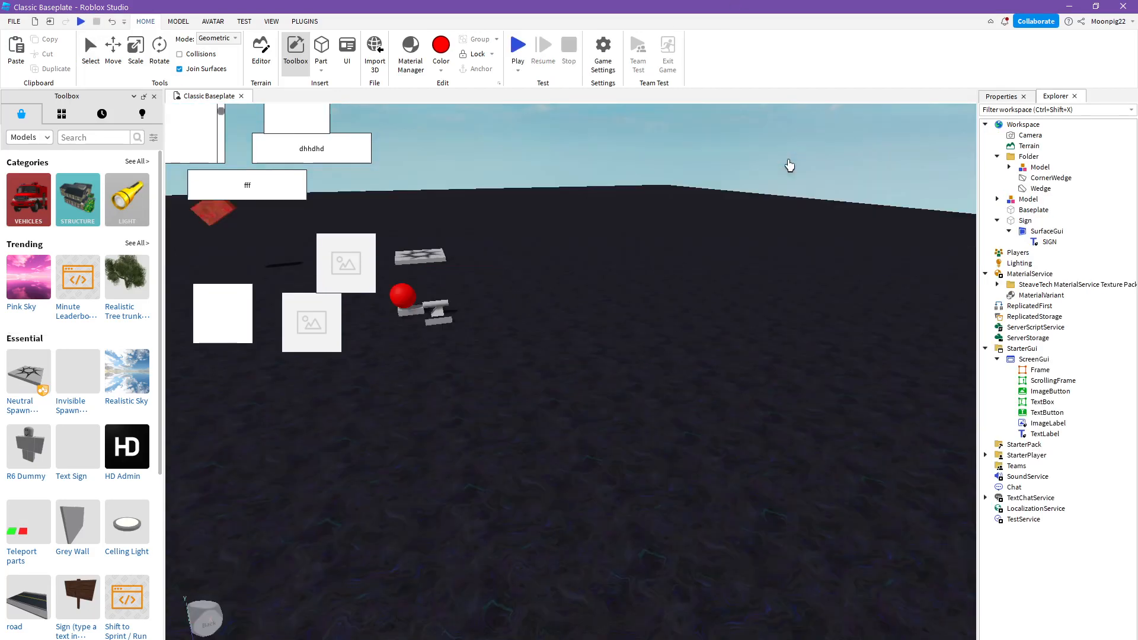
- Look at the Game Settings window and close it without saving the place to Roblox
{"action": "key", "text": "s"}
{"action": "right_click_drag", "start_coordinate": [791, 183], "coordinate": [867, 252]}
{"action": "key", "text": "a"}
{"action": "key", "text": "d"}
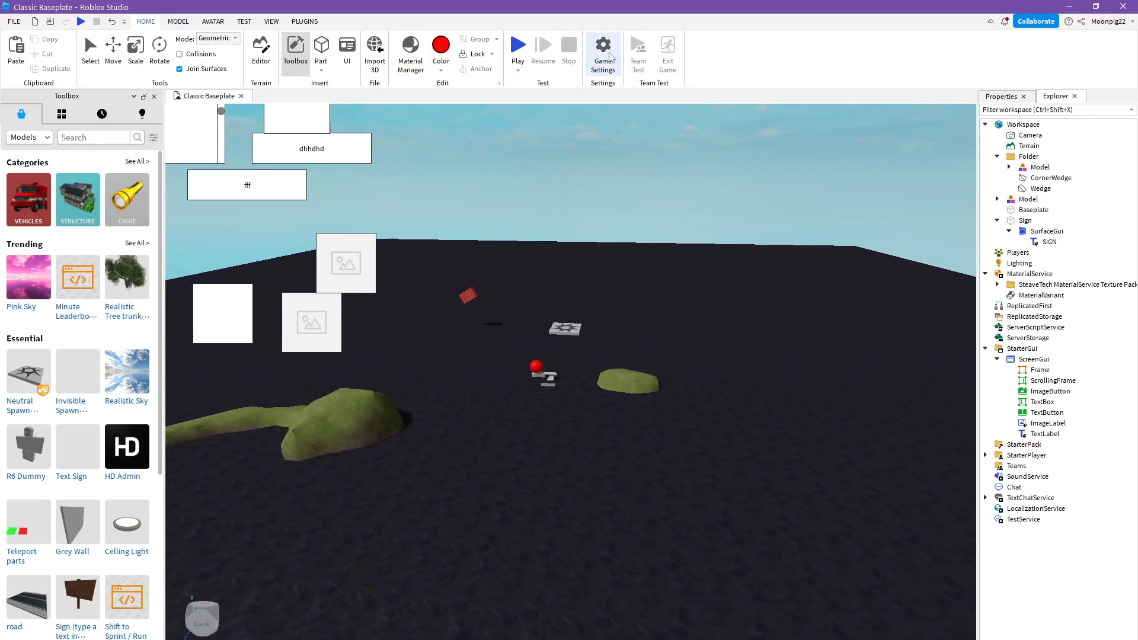
{"action": "left_click", "coordinate": [603, 48]}
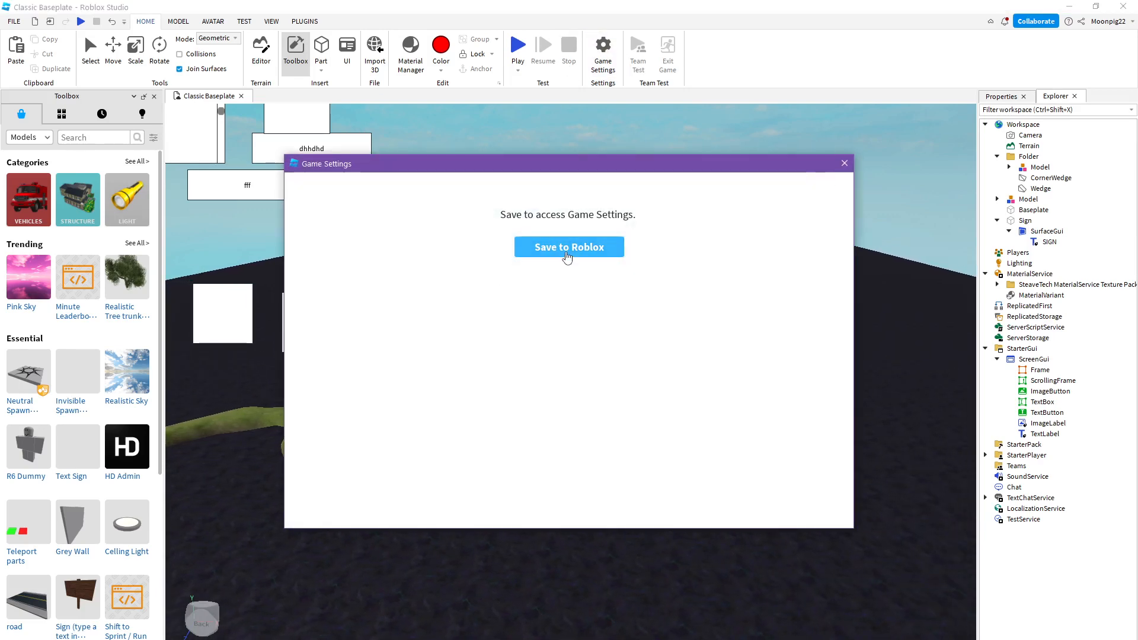
{"action": "left_click", "coordinate": [844, 164]}
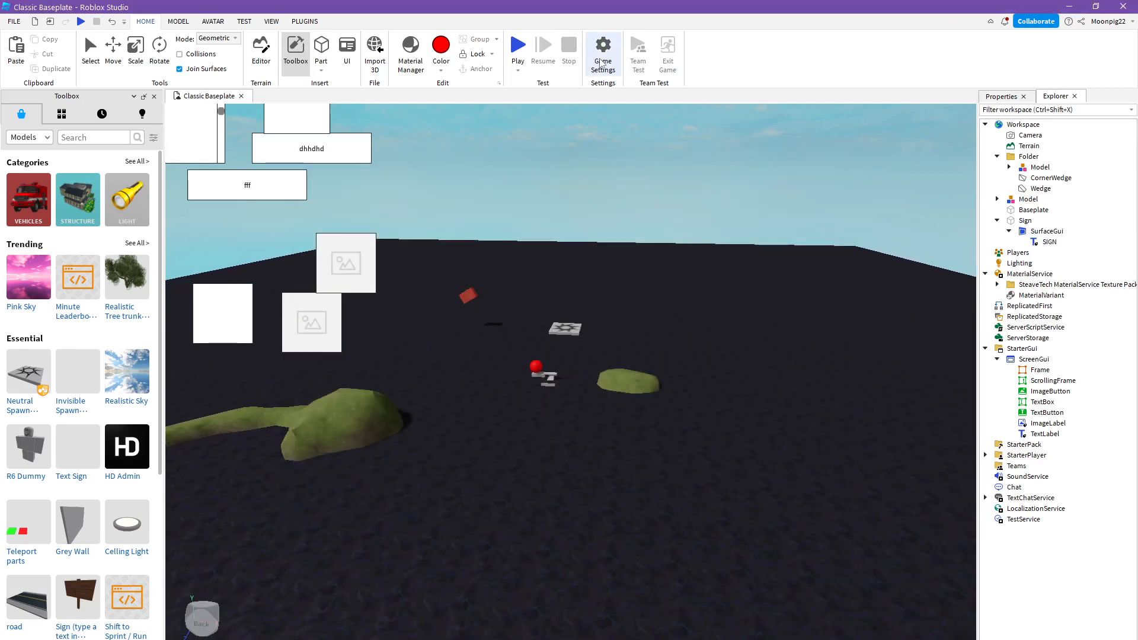
{"action": "left_click", "coordinate": [604, 70]}
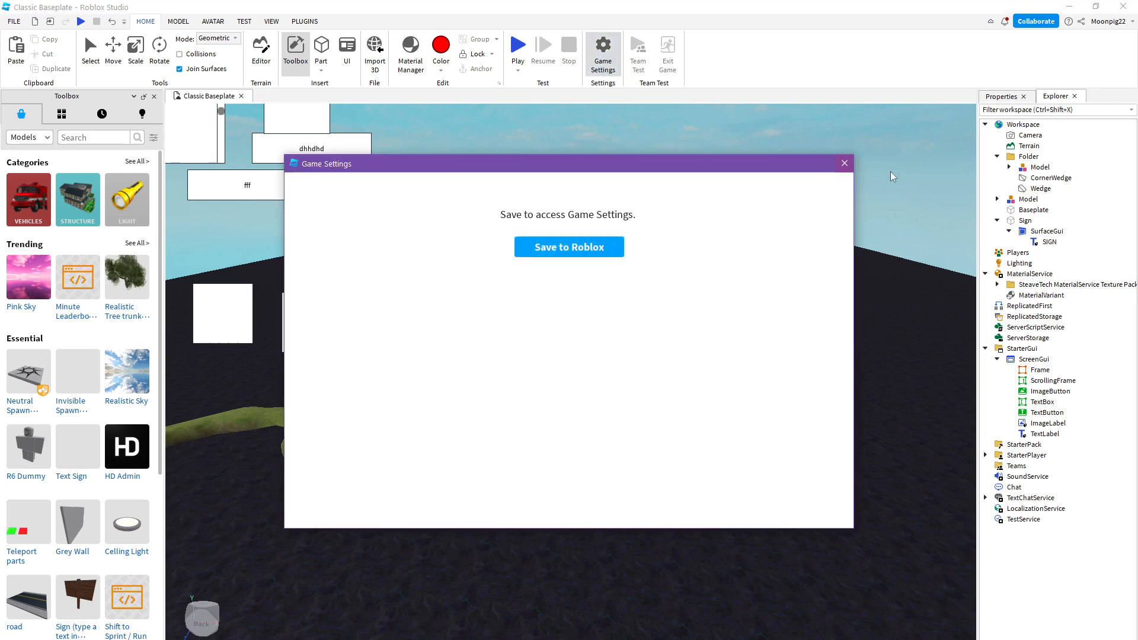
{"action": "left_click", "coordinate": [844, 164]}
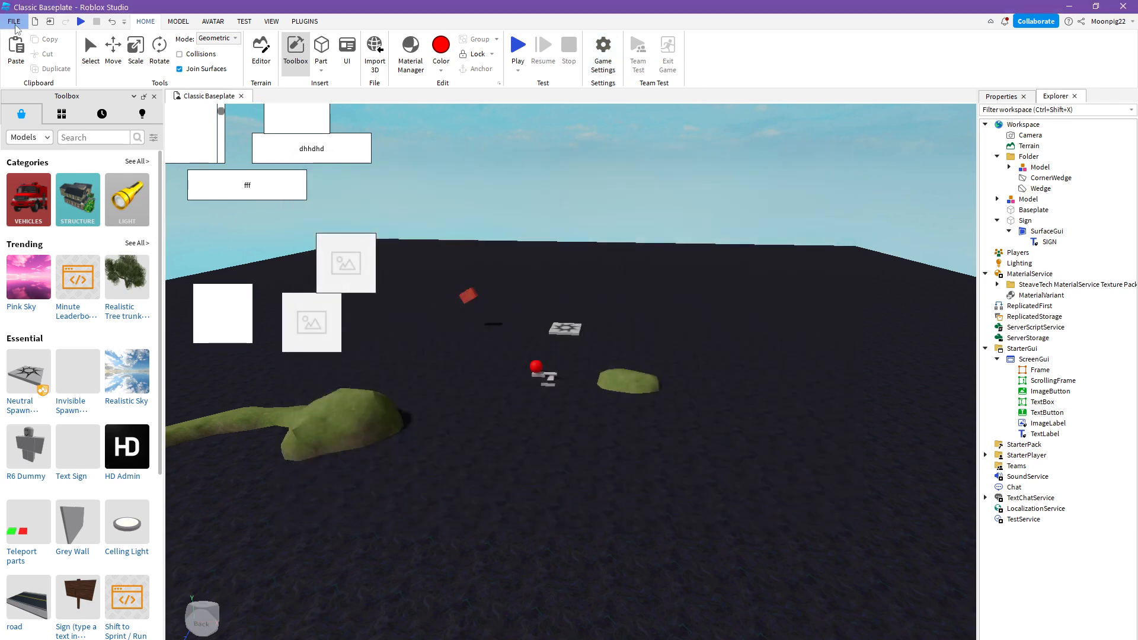
{"action": "left_click", "coordinate": [599, 62]}
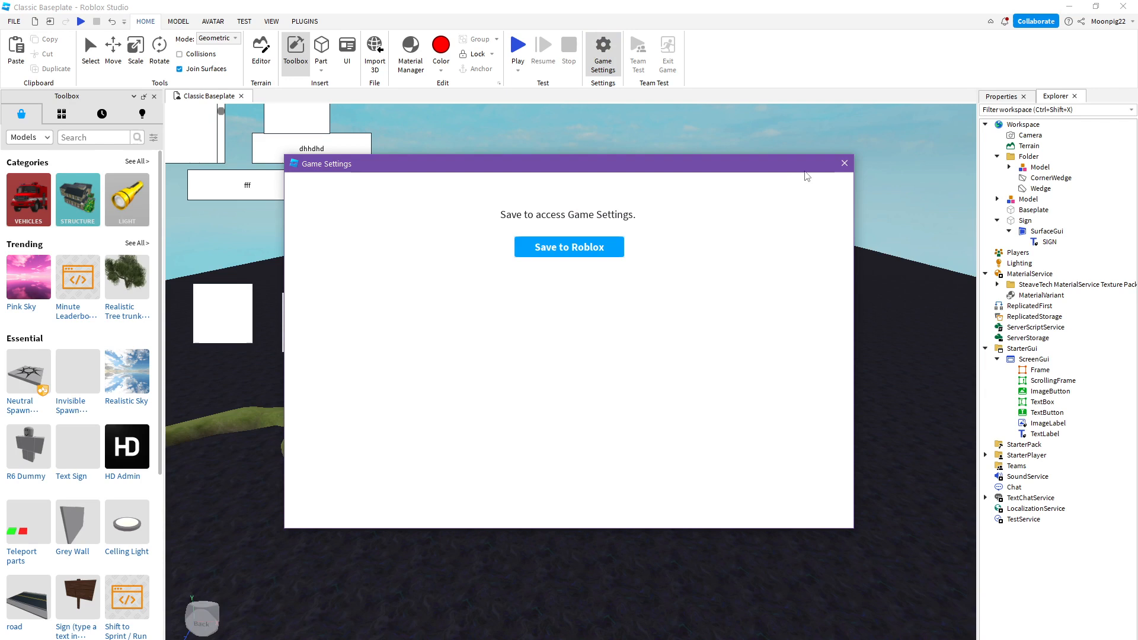
{"action": "left_click", "coordinate": [845, 164]}
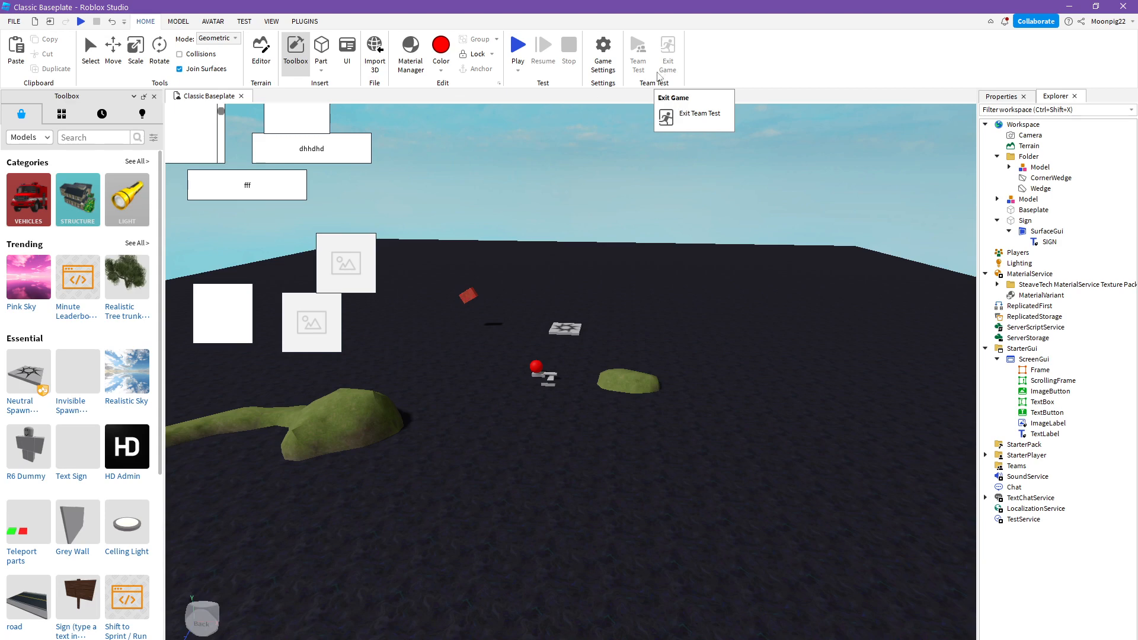
- Select all seven UI elements under ScreenGui, from Frame to TextLabel, and group them as a model
{"action": "right_click_drag", "start_coordinate": [842, 455], "coordinate": [741, 351]}
{"action": "key", "text": "w"}
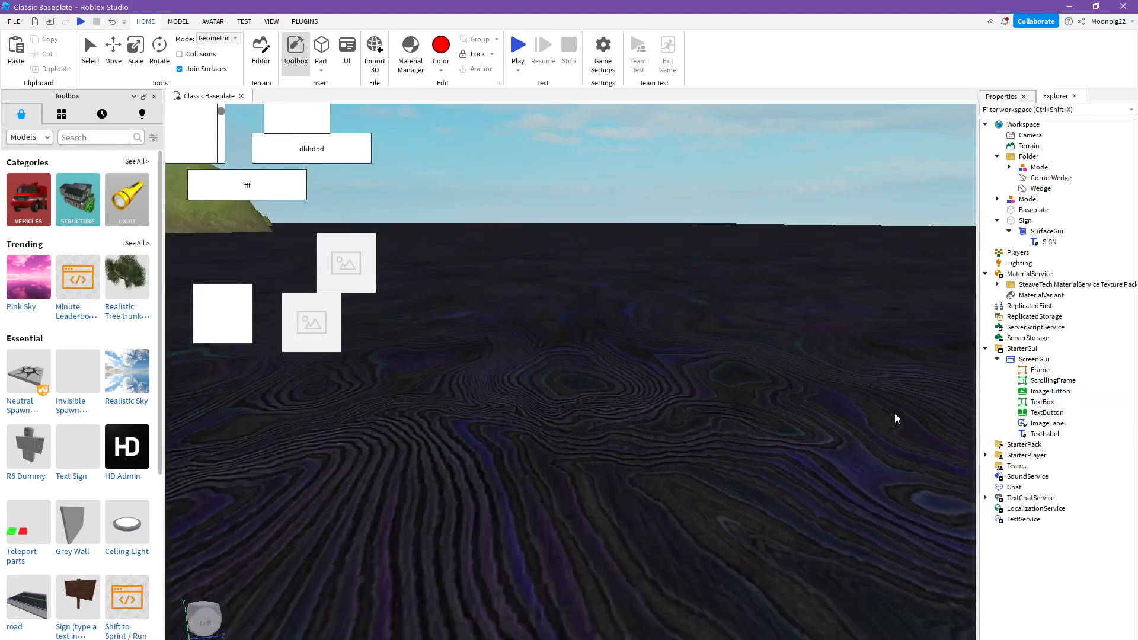
{"action": "right_click_drag", "start_coordinate": [894, 418], "coordinate": [821, 449]}
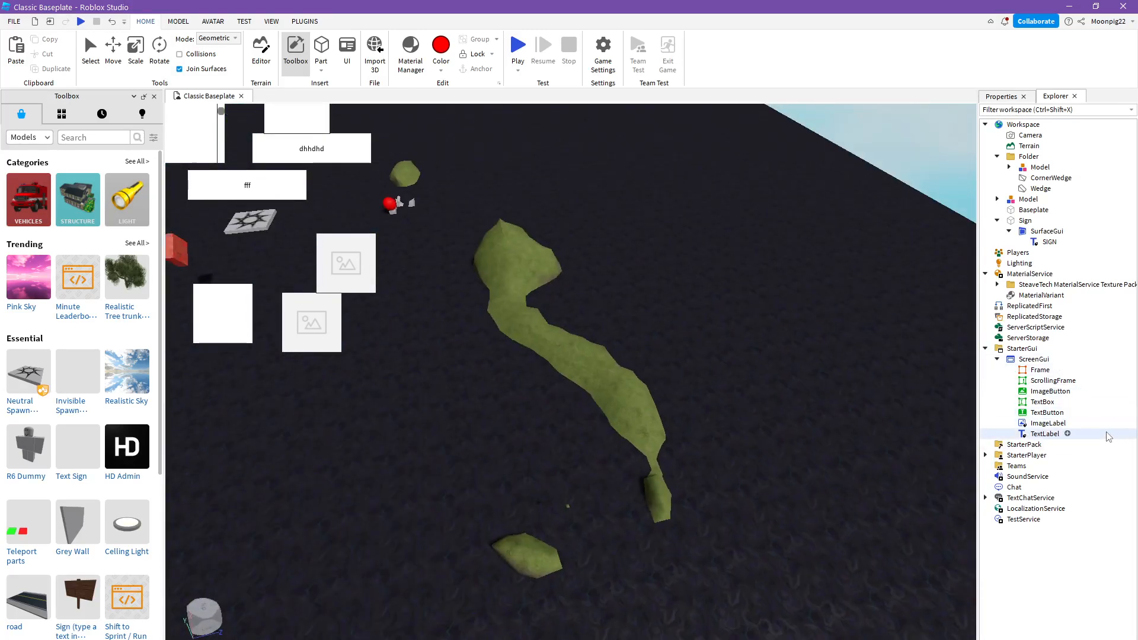
{"action": "left_click_drag", "start_coordinate": [1108, 437], "coordinate": [1085, 370]}
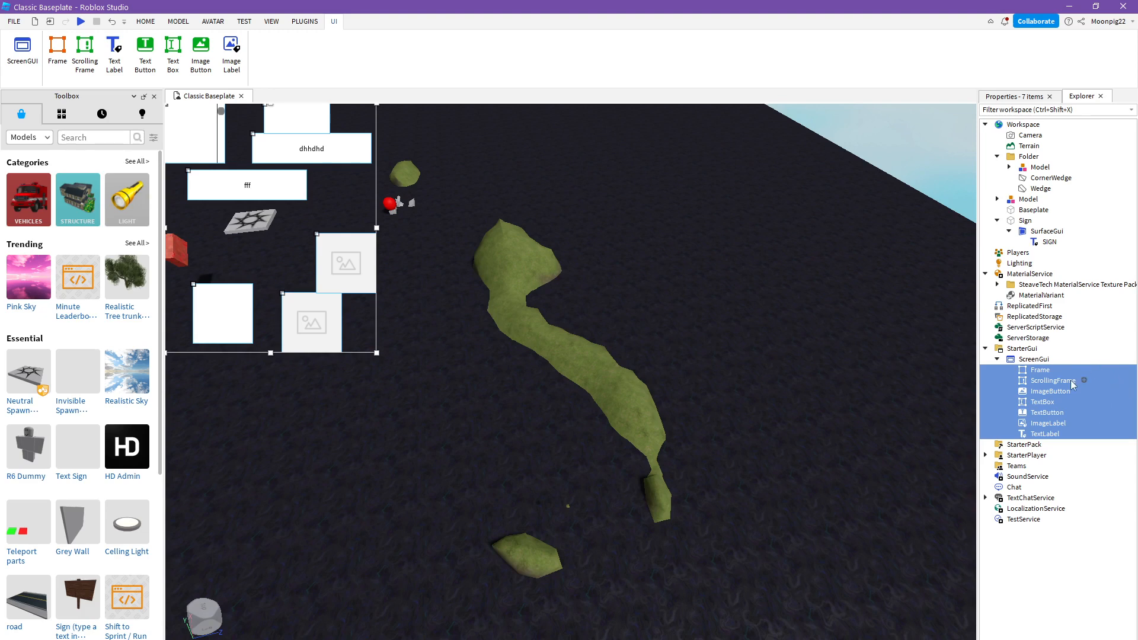
{"action": "right_click", "coordinate": [1073, 385]}
{"action": "left_click", "coordinate": [1005, 104]}
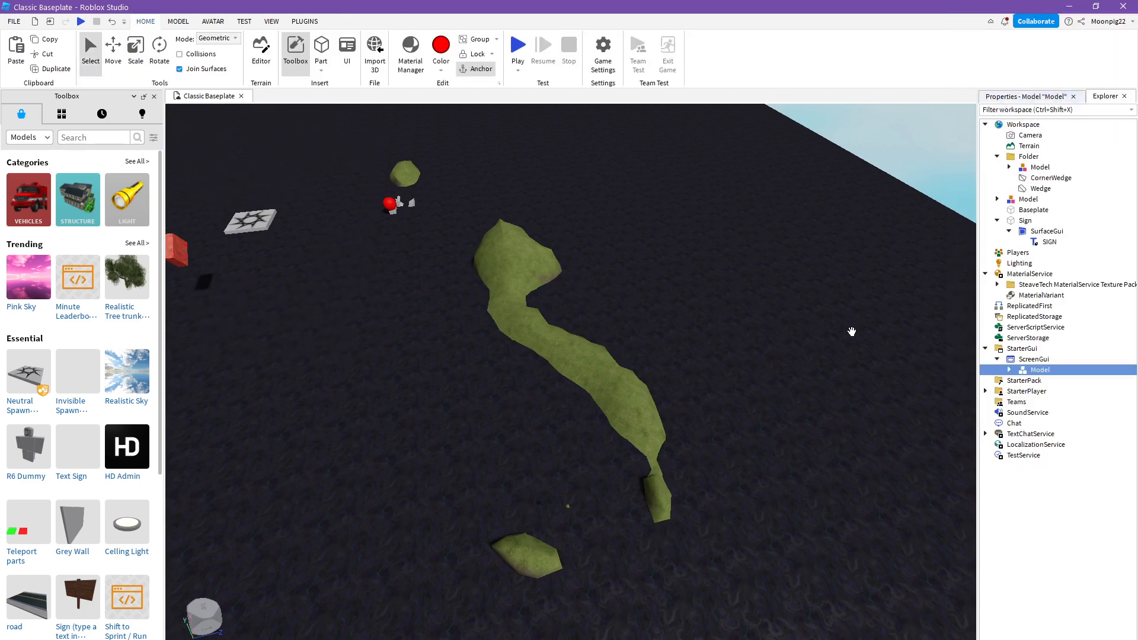
{"action": "right_click_drag", "start_coordinate": [852, 332], "coordinate": [848, 314]}
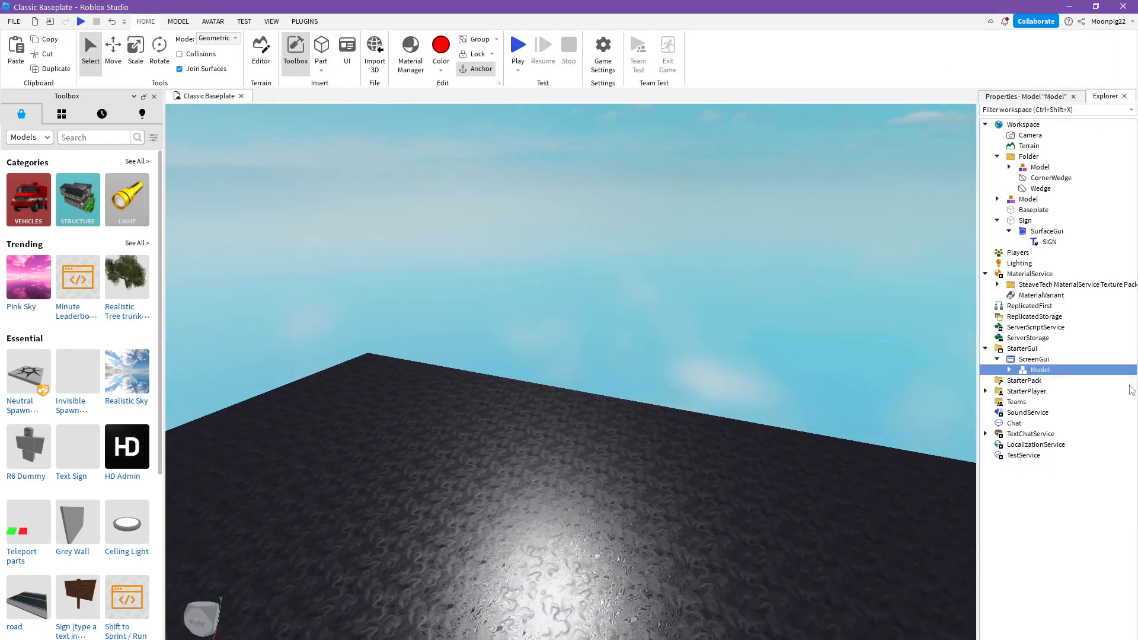
- Ungroup the model of UI elements under ScreenGui and clear the selection
{"action": "right_click", "coordinate": [1023, 371]}
{"action": "left_click", "coordinate": [1020, 129]}
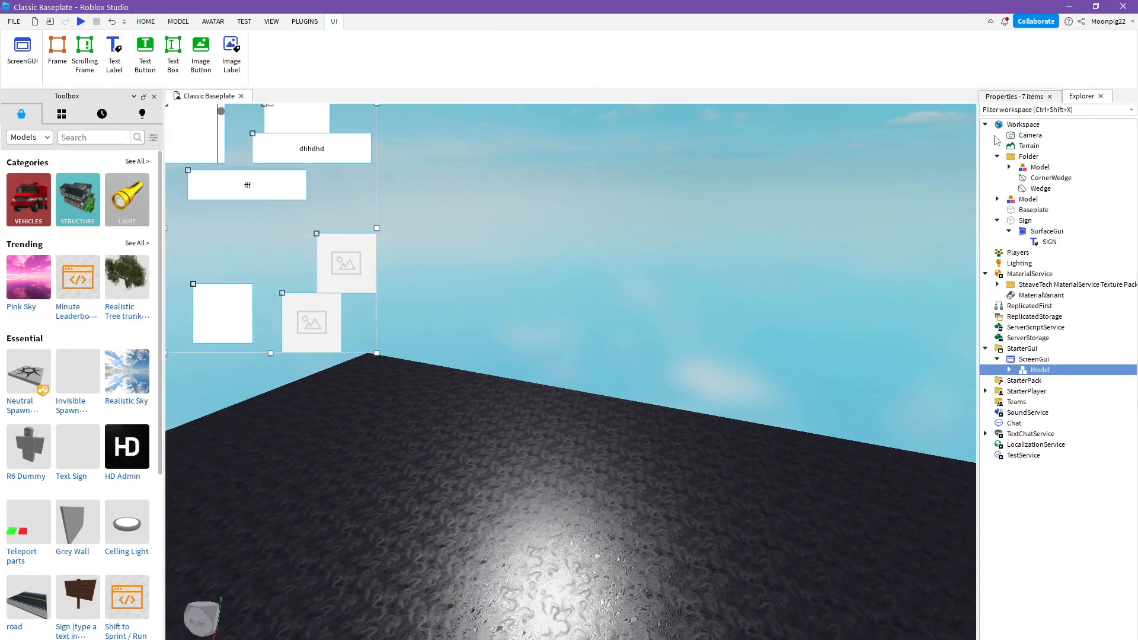
{"action": "left_click", "coordinate": [791, 240]}
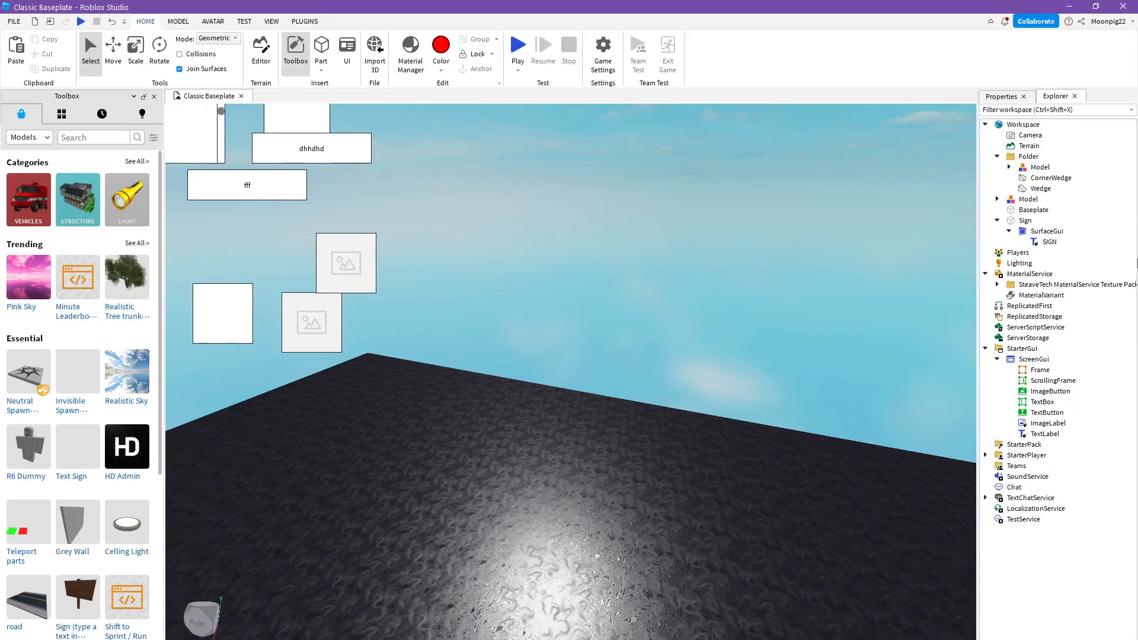
- Group the existing folder, the spawn model, the Baseplate and the Sign in the Workspace into a new folder
{"action": "left_click_drag", "start_coordinate": [1114, 243], "coordinate": [1076, 157]}
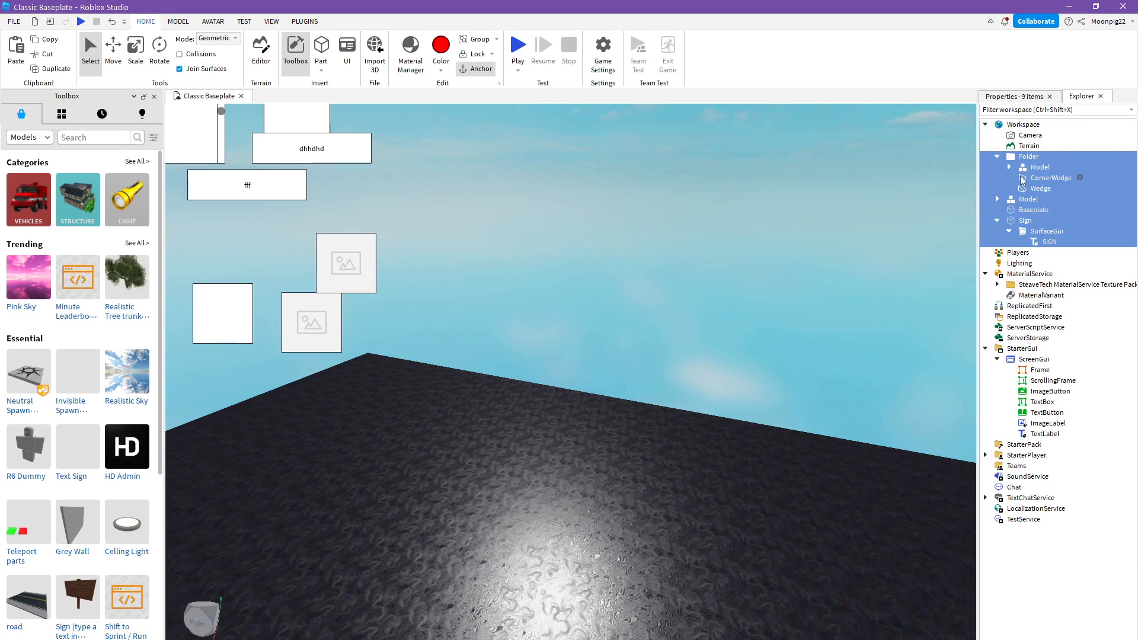
{"action": "right_click", "coordinate": [1020, 177]}
{"action": "left_click", "coordinate": [984, 293]}
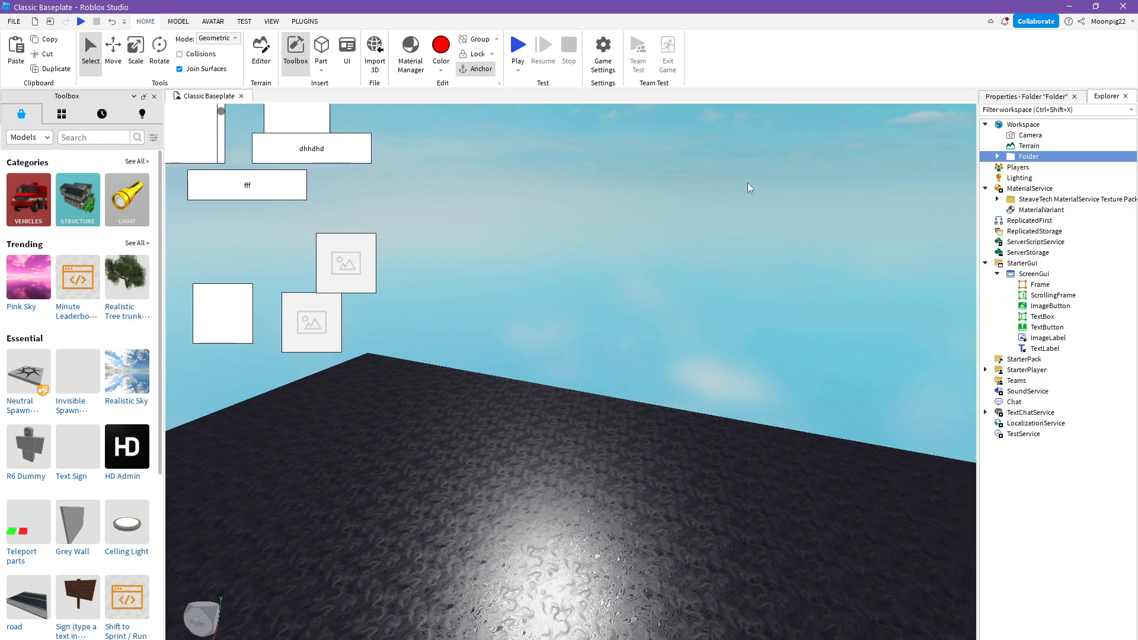
{"action": "left_click", "coordinate": [748, 183]}
- Expand the new Workspace folder and the SteaveTech MaterialService texture pack, and check the object properties view
{"action": "right_click_drag", "start_coordinate": [903, 209], "coordinate": [903, 210]}
{"action": "left_click", "coordinate": [997, 156]}
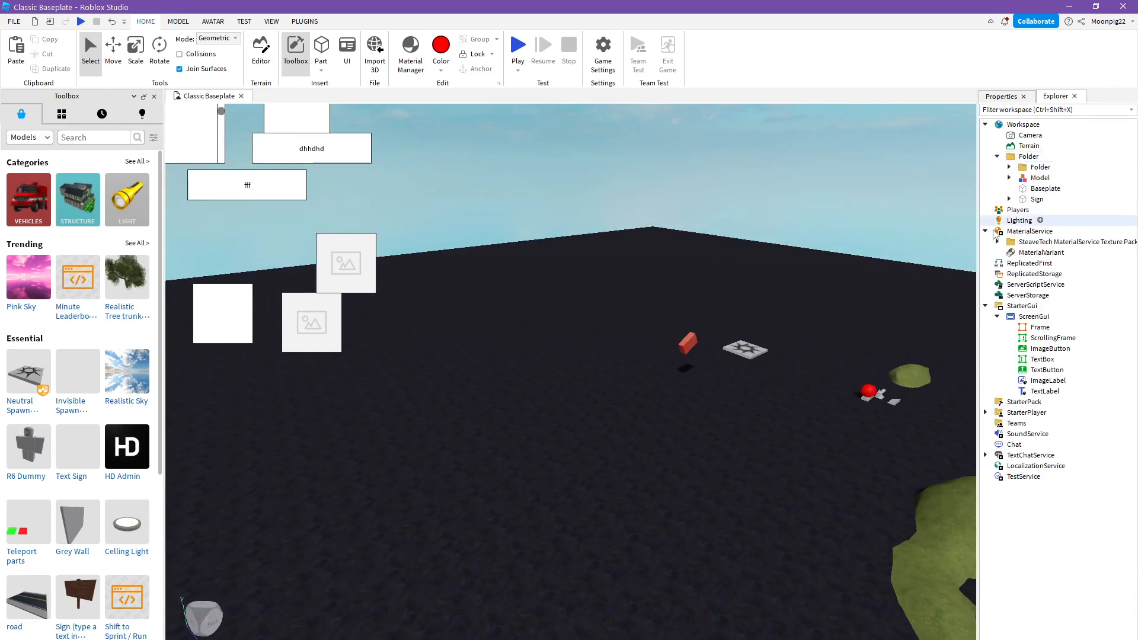
{"action": "left_click", "coordinate": [998, 242]}
{"action": "mouse_move", "coordinate": [901, 201]}
{"action": "right_mouse_down"}
{"action": "mouse_move", "coordinate": [749, 206]}
{"action": "mouse_move", "coordinate": [720, 185]}
{"action": "mouse_move", "coordinate": [917, 201]}
{"action": "right_mouse_up"}
{"action": "left_click", "coordinate": [1003, 106]}
{"action": "type", "text": "image"}
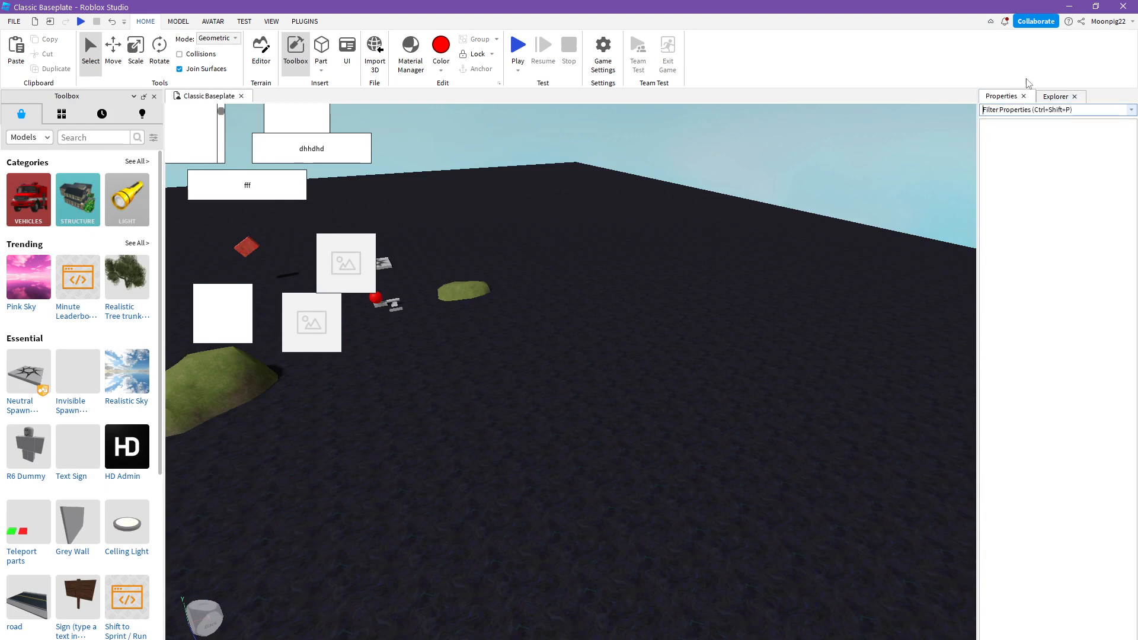
{"action": "left_click", "coordinate": [1056, 96]}
- View the parts up close and select the Baseplate, the spawn model and the inner folder one after the other
{"action": "mouse_move", "coordinate": [671, 280]}
{"action": "right_mouse_down"}
{"action": "mouse_move", "coordinate": [648, 287]}
{"action": "mouse_move", "coordinate": [692, 287]}
{"action": "right_mouse_up"}
{"action": "key", "text": "w"}
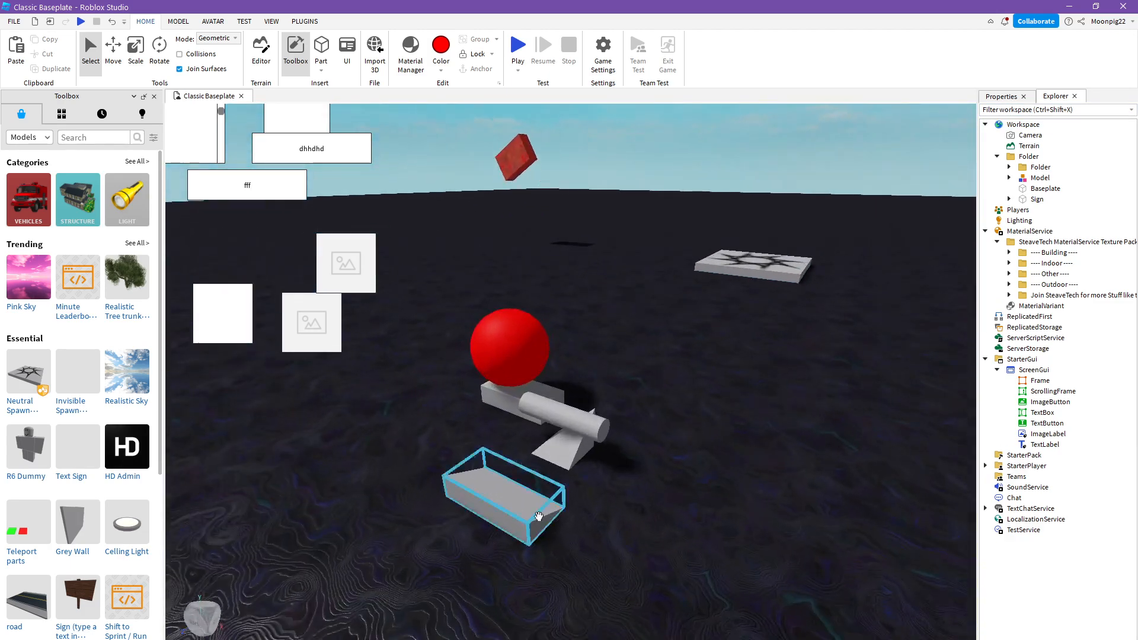
{"action": "left_click", "coordinate": [587, 585]}
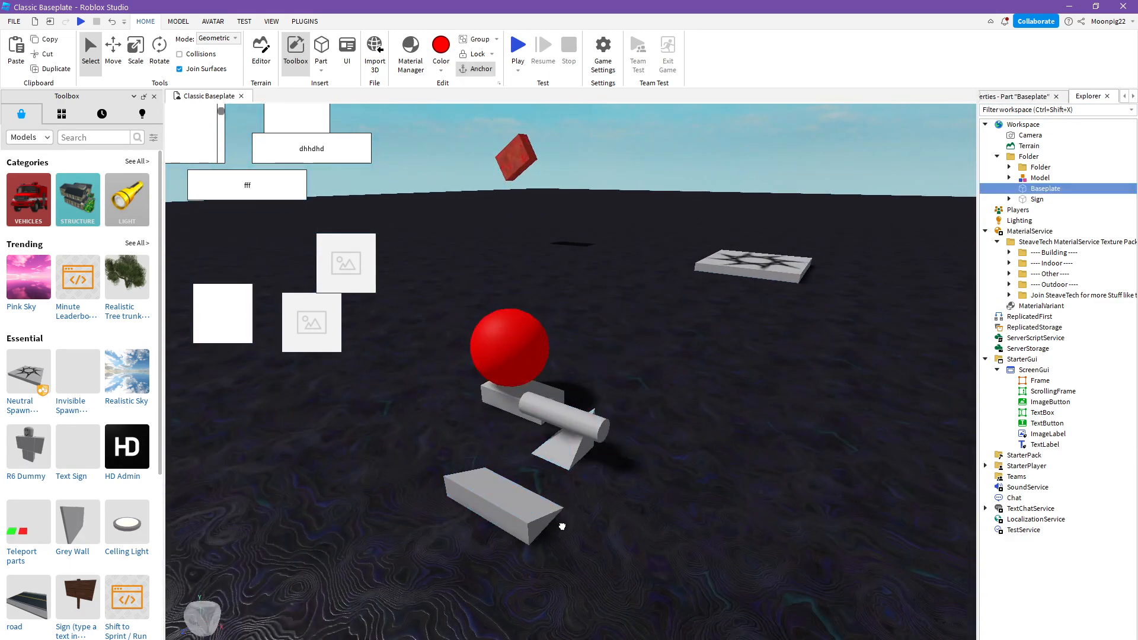
{"action": "left_click", "coordinate": [1031, 178]}
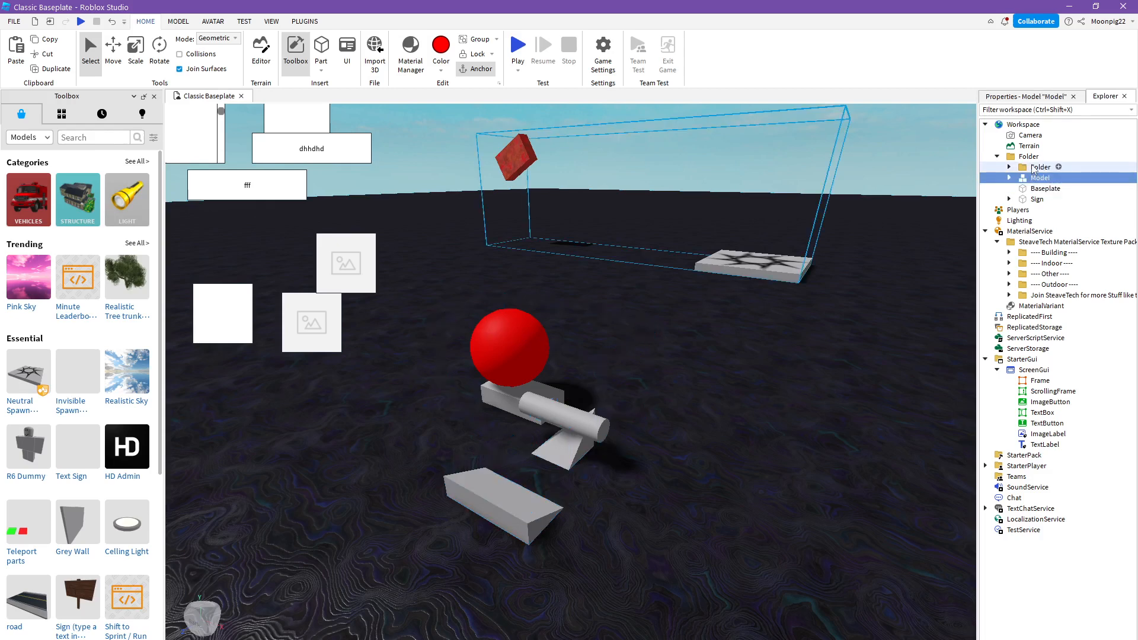
{"action": "left_click", "coordinate": [1034, 167]}
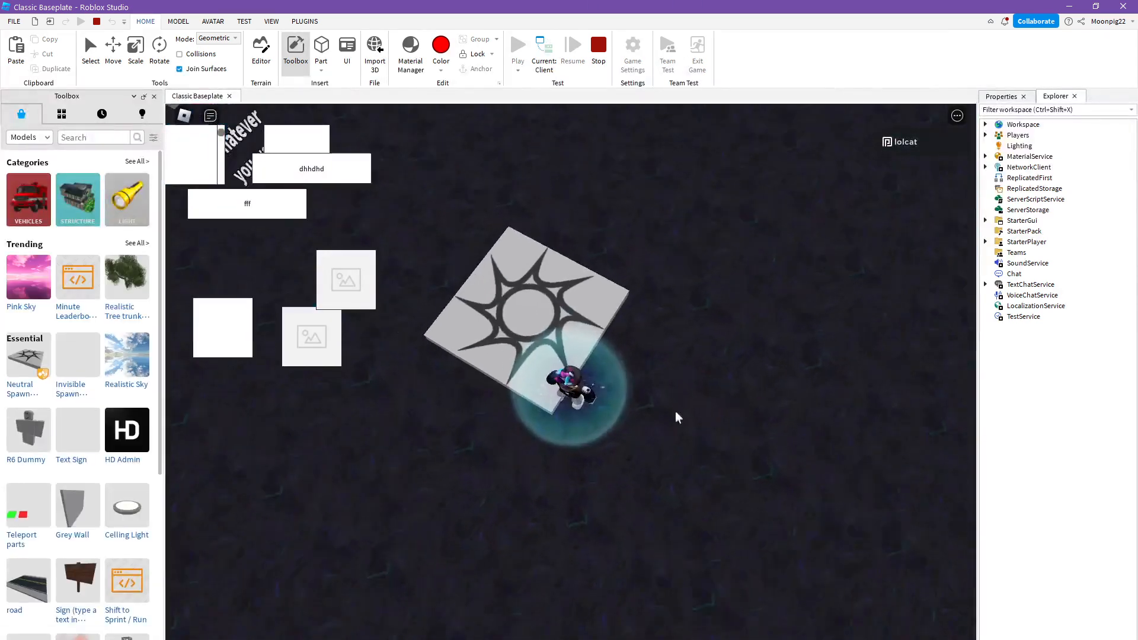
- Run the character from the spawn location past the text sign to the red sphere and wedges in a playtest
{"action": "right_click_drag", "start_coordinate": [636, 437], "coordinate": [637, 437]}
{"action": "key", "text": "a"}
{"action": "scroll", "coordinate": [637, 436], "scroll_direction": "down", "scroll_amount": 2}
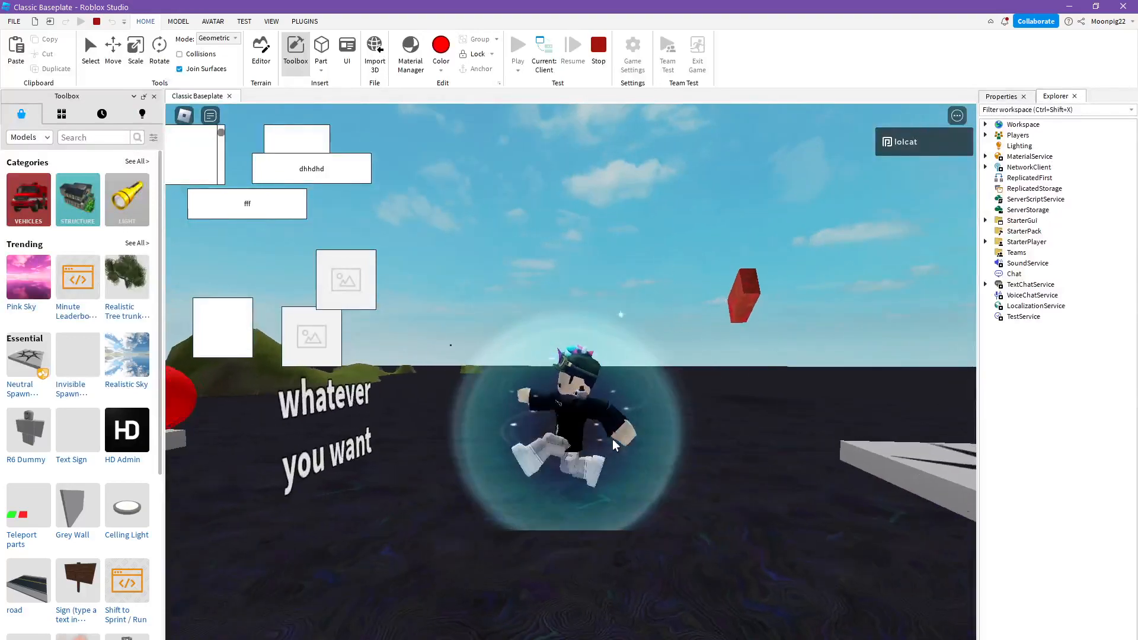
{"action": "key", "text": "w"}
{"action": "key", "text": "w"}
{"action": "right_click_drag", "start_coordinate": [620, 453], "coordinate": [620, 453]}
{"action": "key", "text": "a"}
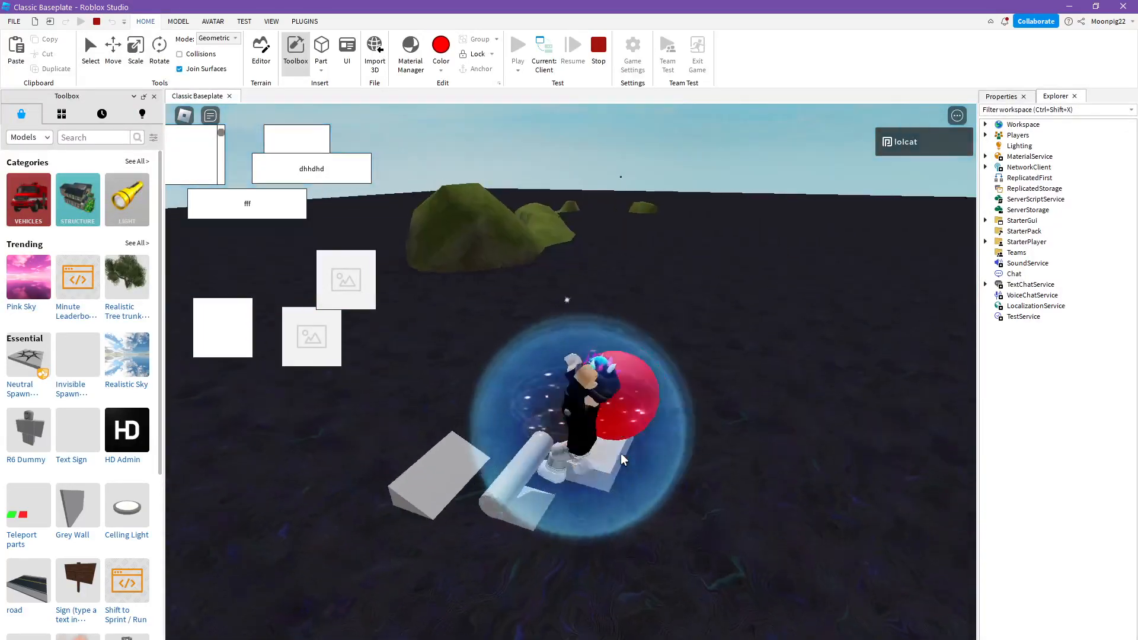
{"action": "key", "text": "d"}
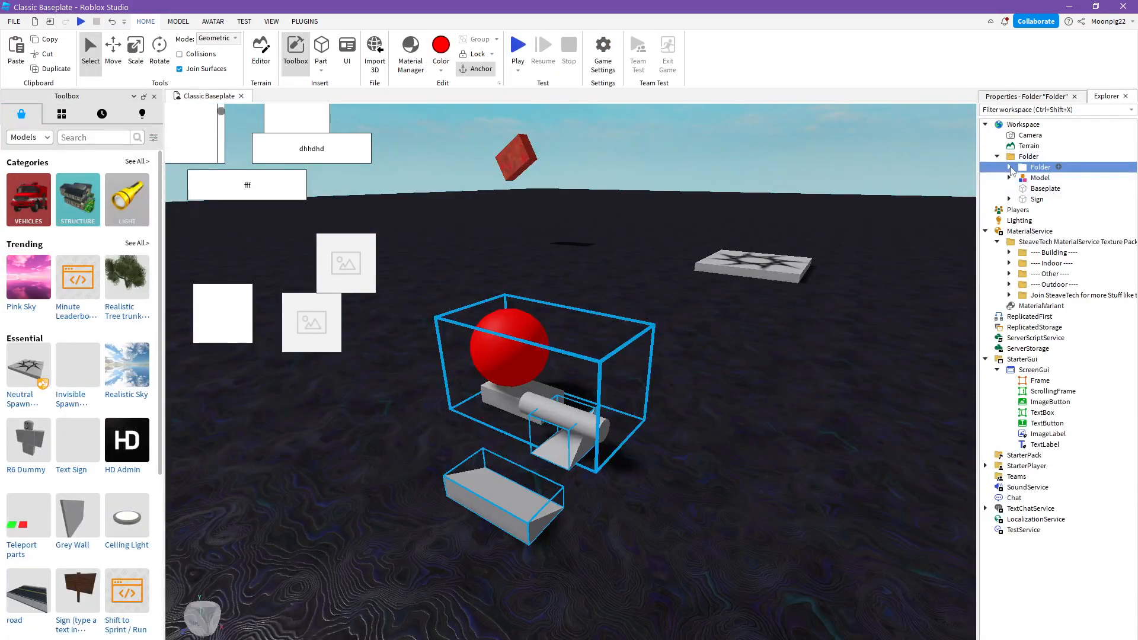
- Expand the inner folder and check its properties and those of the Model inside it, filtering the Model's for "can"
{"action": "left_click", "coordinate": [1009, 167]}
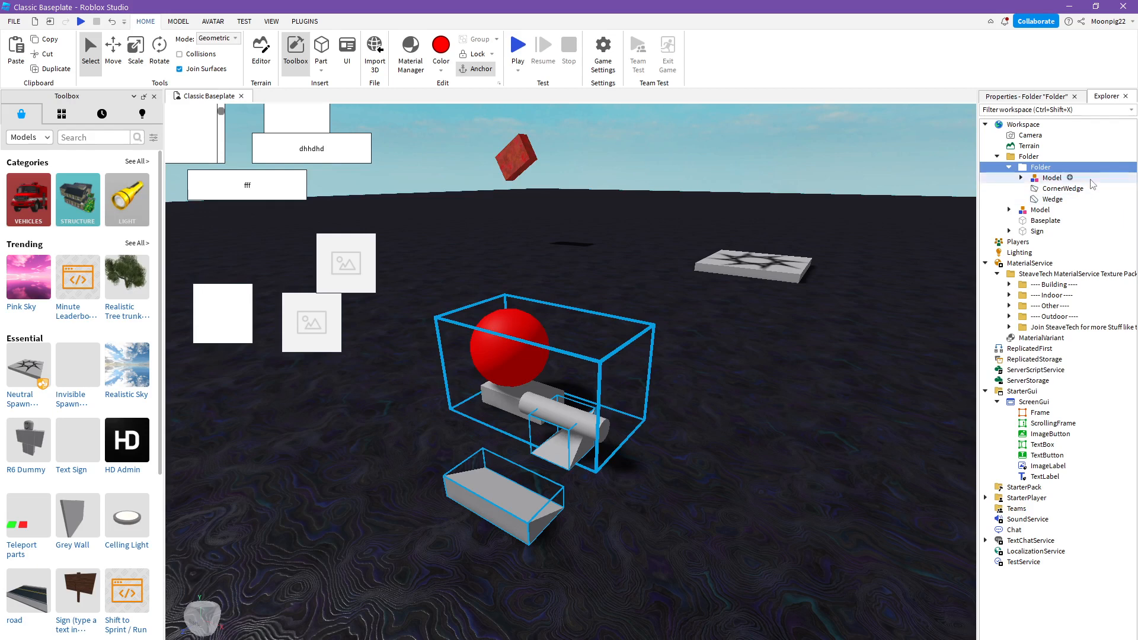
{"action": "left_click", "coordinate": [1047, 97]}
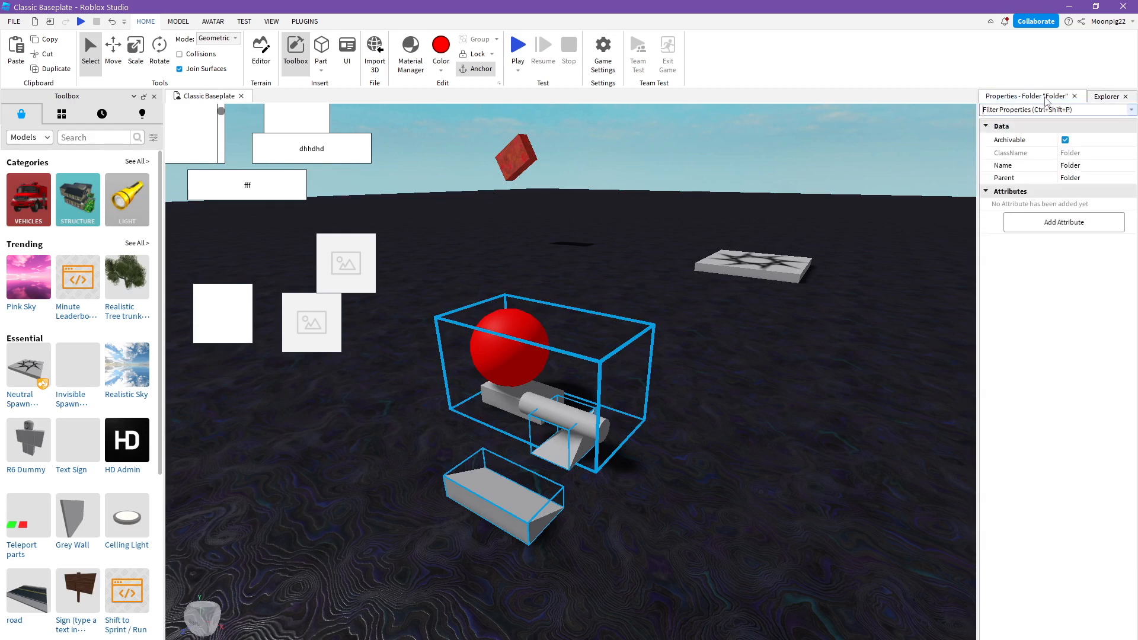
{"action": "left_click", "coordinate": [1123, 98]}
{"action": "left_click", "coordinate": [1035, 179]}
{"action": "left_click", "coordinate": [1041, 97]}
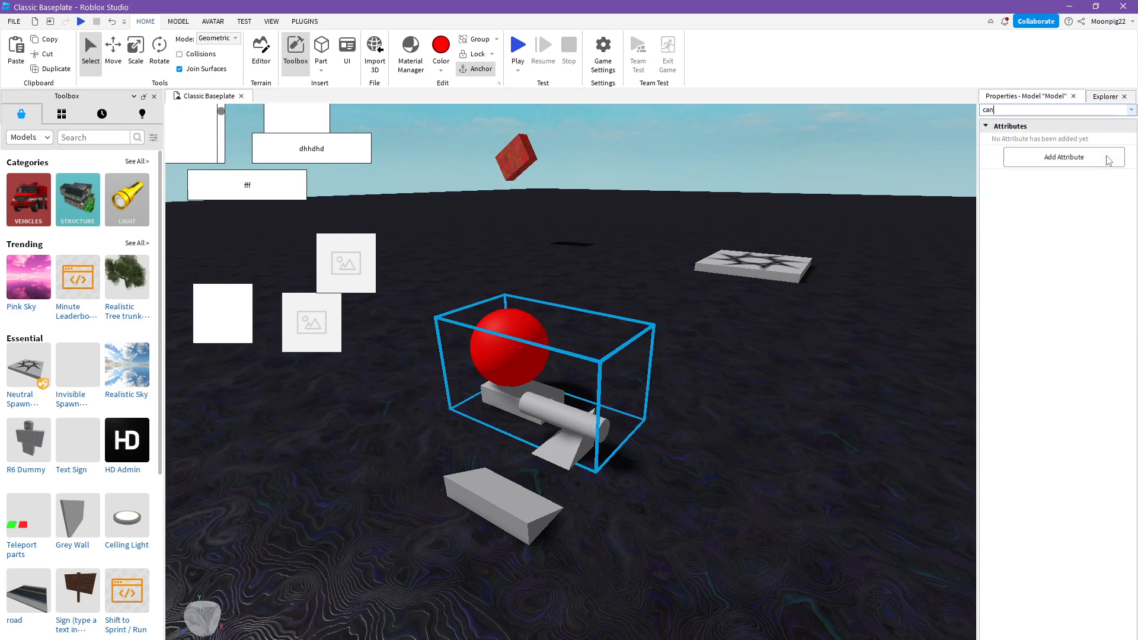
{"action": "left_click", "coordinate": [1106, 98]}
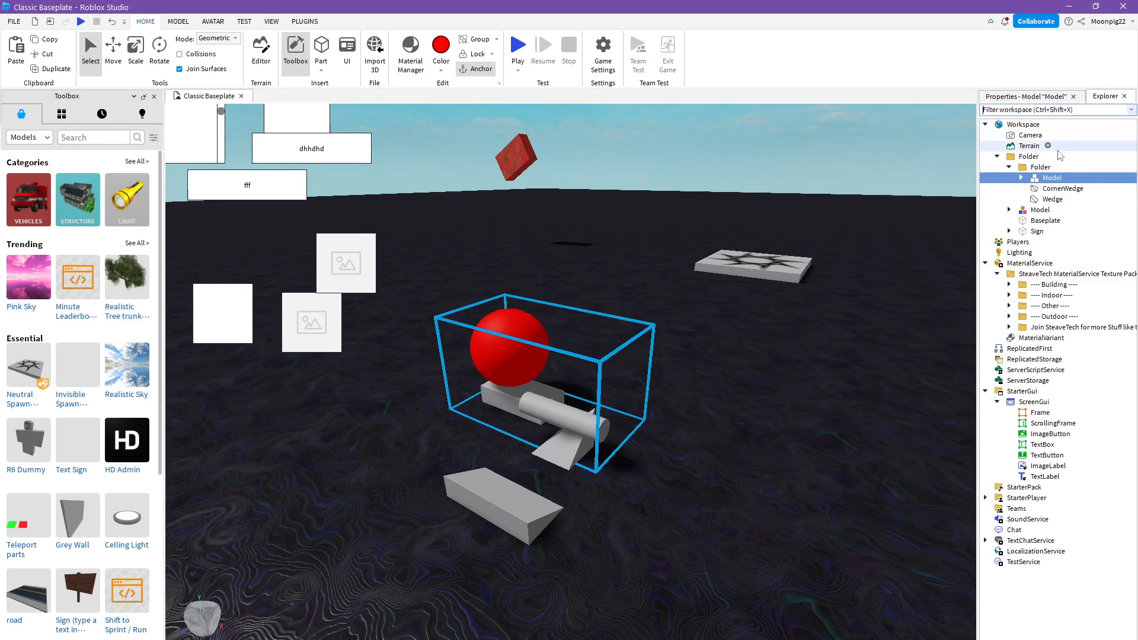
- Select the Wedge in the inner folder, filter its properties by "can", and turn off CanCollide
{"action": "left_click", "coordinate": [1053, 199]}
{"action": "left_click", "coordinate": [1022, 95]}
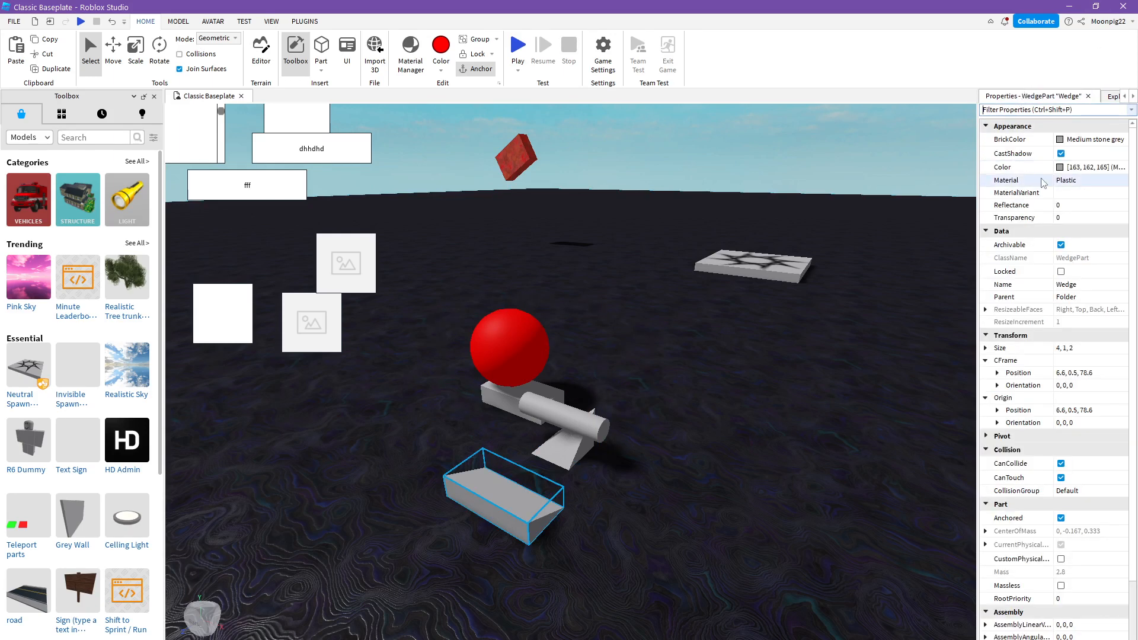
{"action": "type", "text": "ca"}
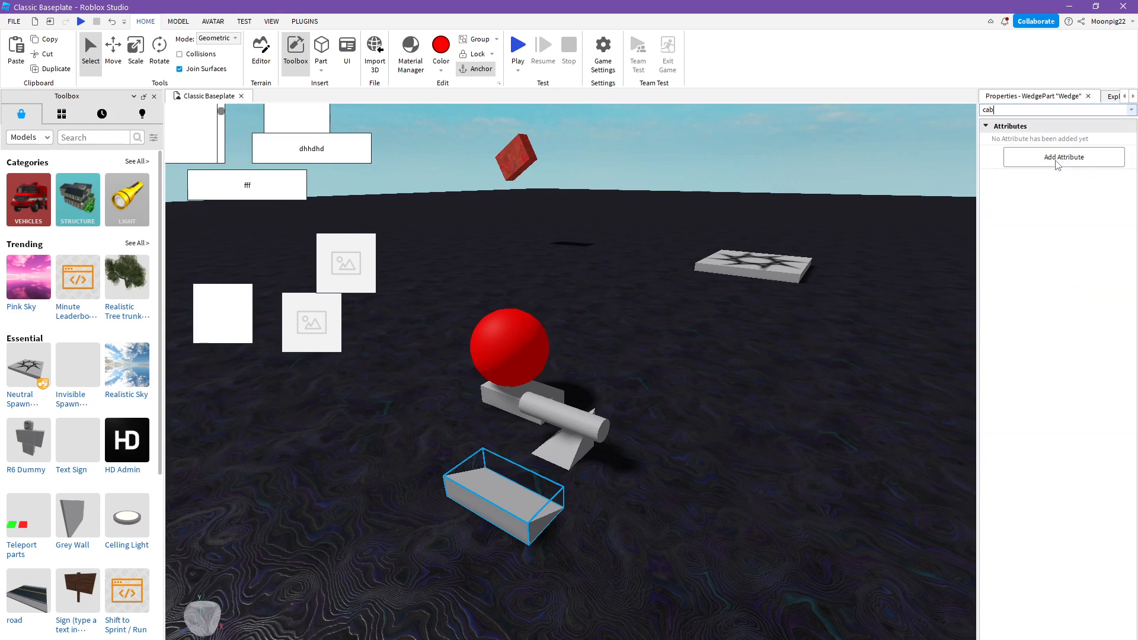
{"action": "type", "text": "n"}
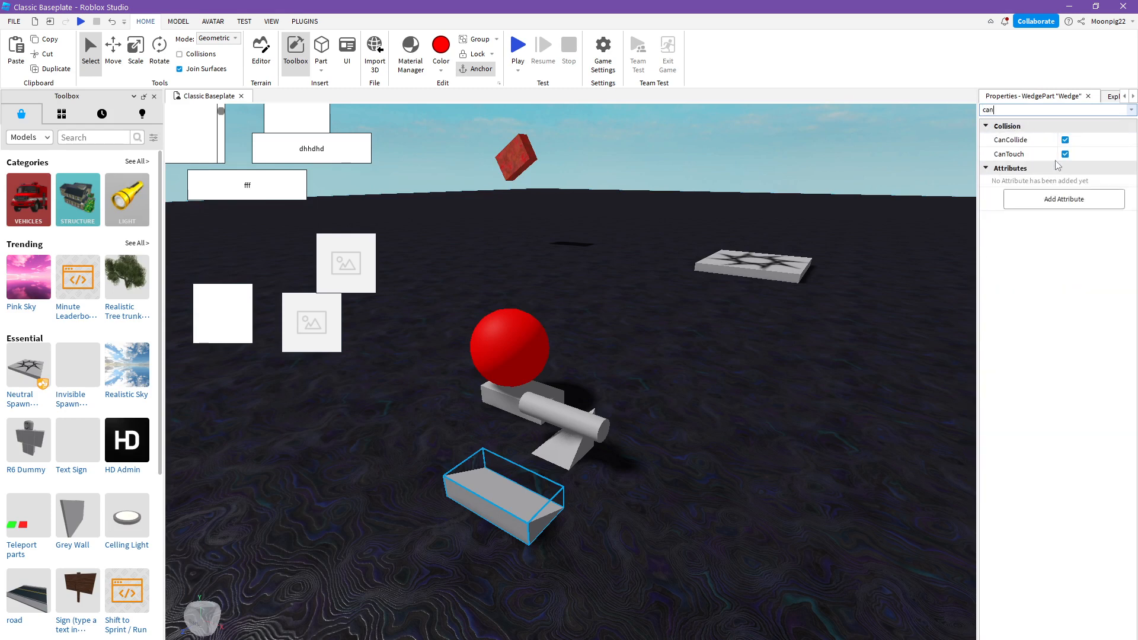
{"action": "left_click", "coordinate": [1065, 141]}
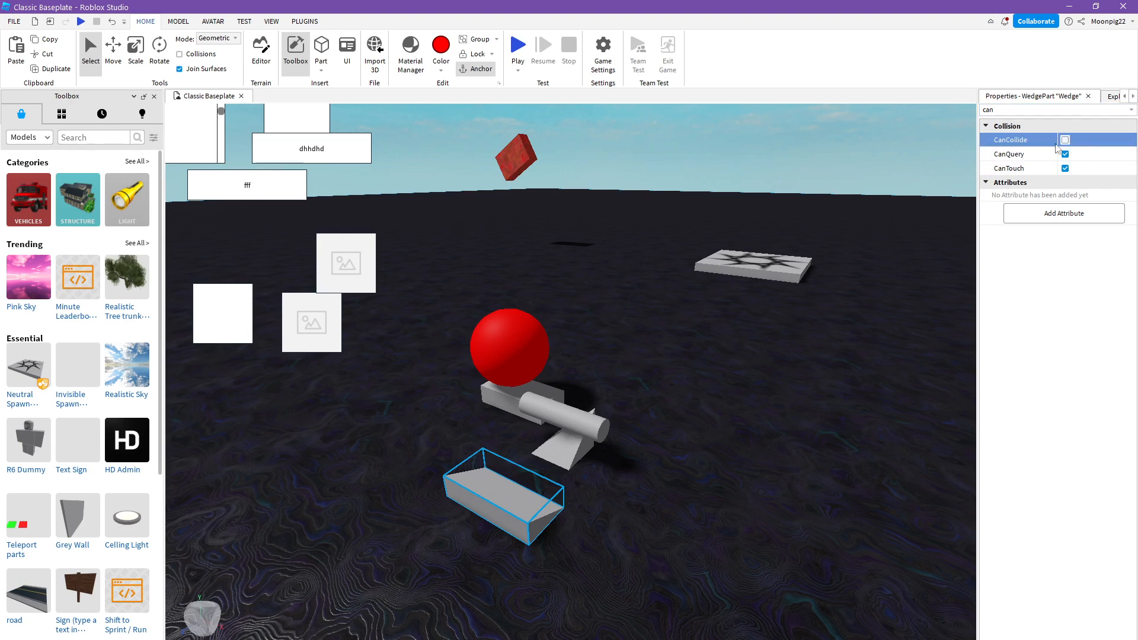
{"action": "left_click", "coordinate": [857, 153]}
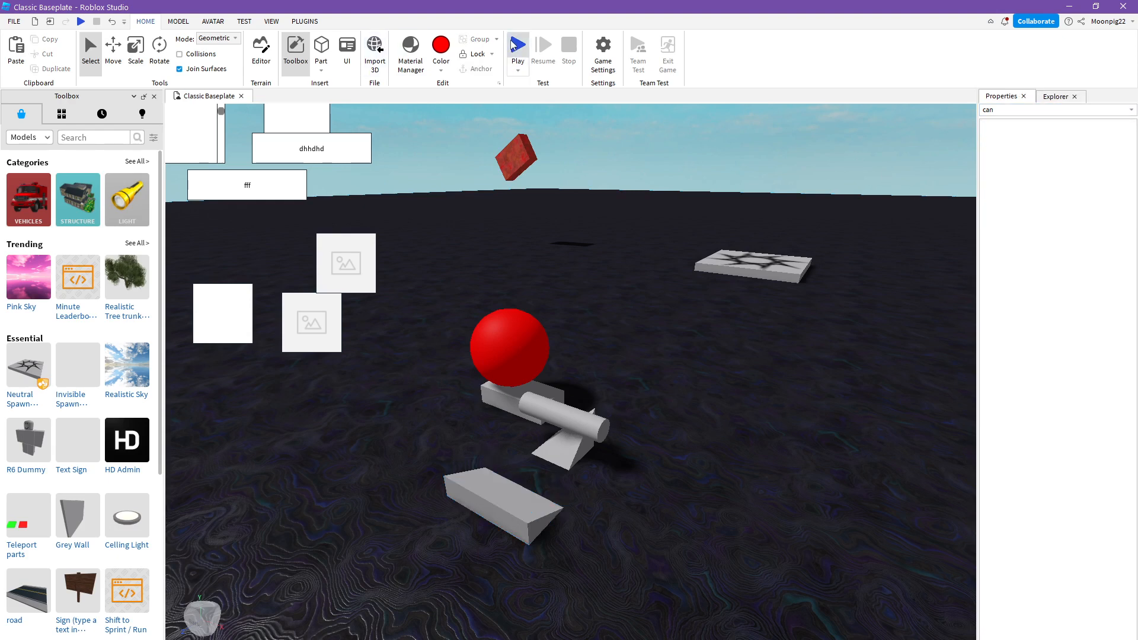
- Start a playtest and run the character off the spawn location toward the text sign
{"action": "left_click", "coordinate": [513, 45]}
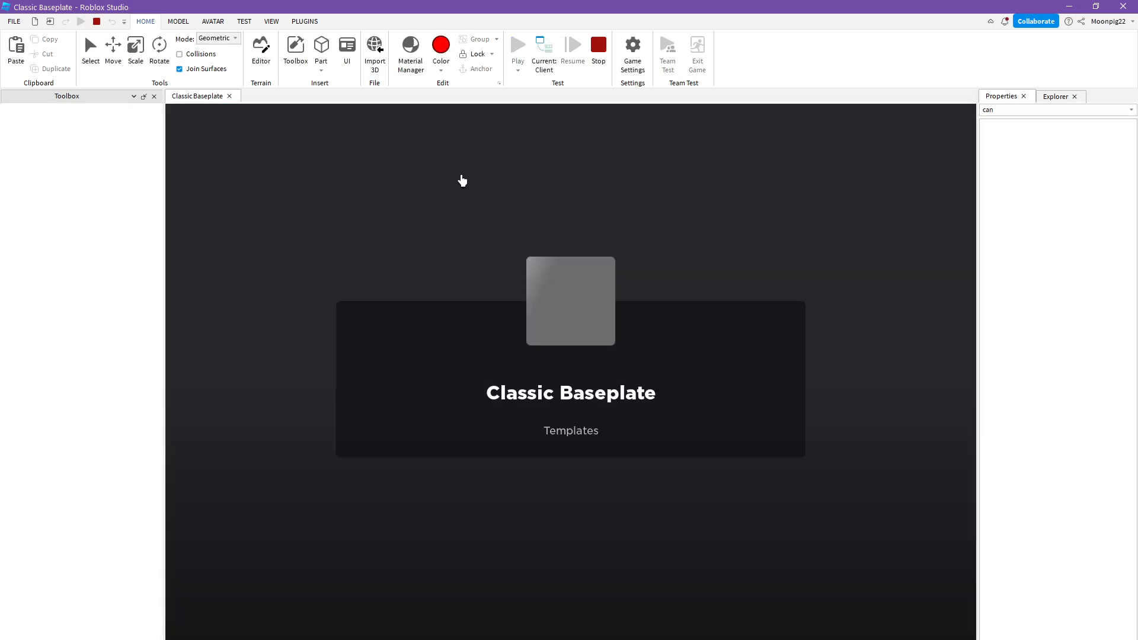
{"action": "key", "text": "super"}
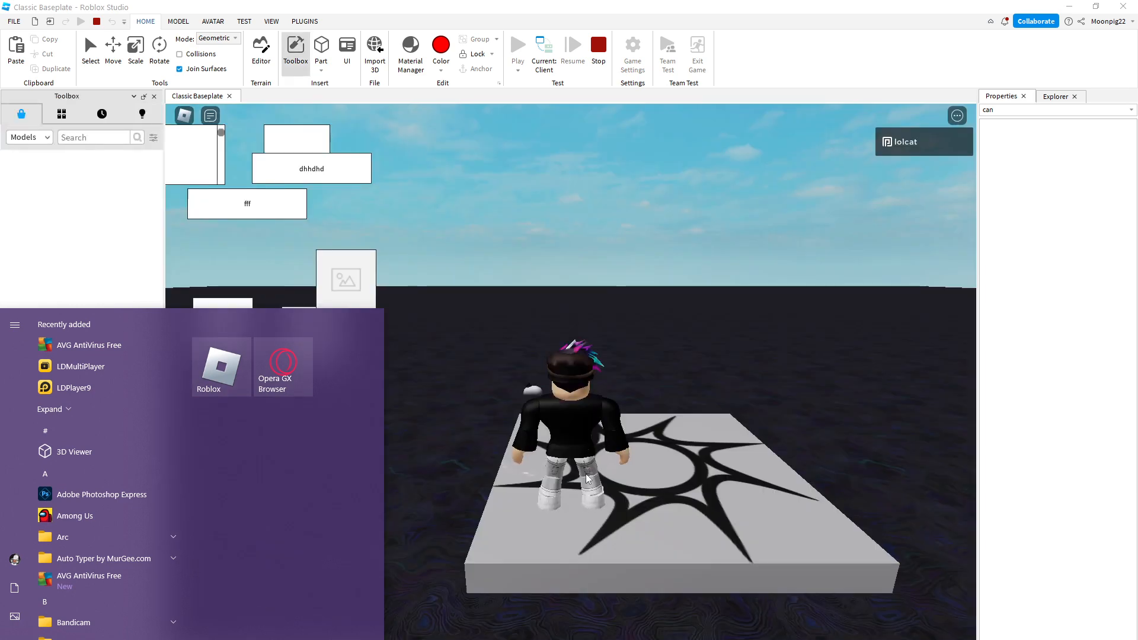
{"action": "left_click", "coordinate": [587, 474]}
{"action": "key", "text": "w"}
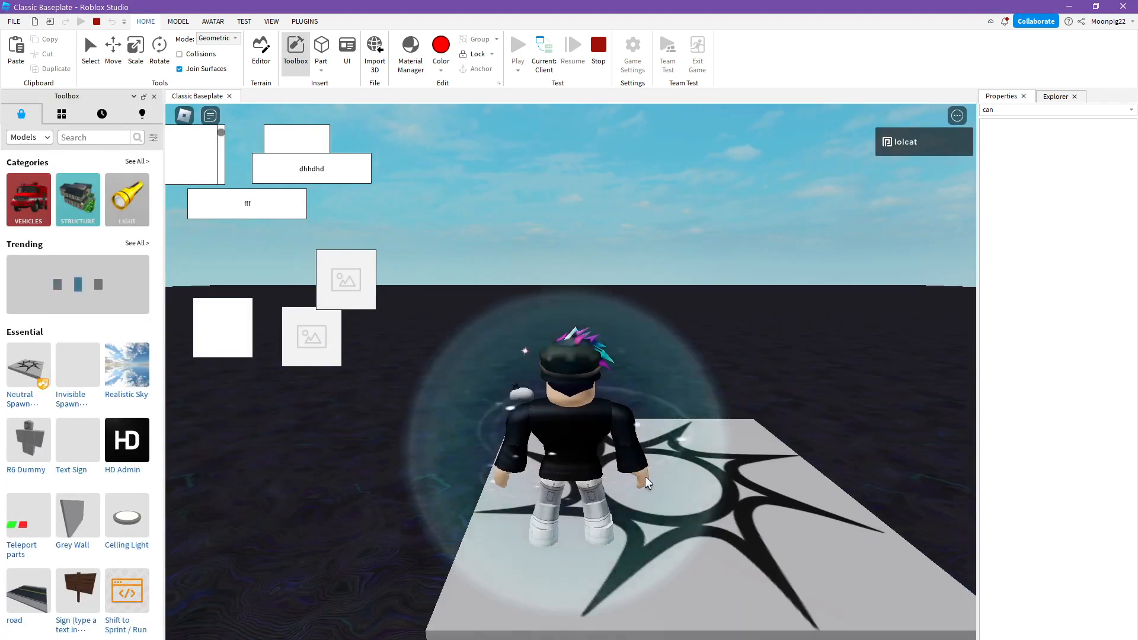
{"action": "right_click_drag", "start_coordinate": [640, 476], "coordinate": [636, 477]}
{"action": "scroll", "coordinate": [635, 477], "scroll_direction": "down", "scroll_amount": 4}
{"action": "key", "text": "a"}
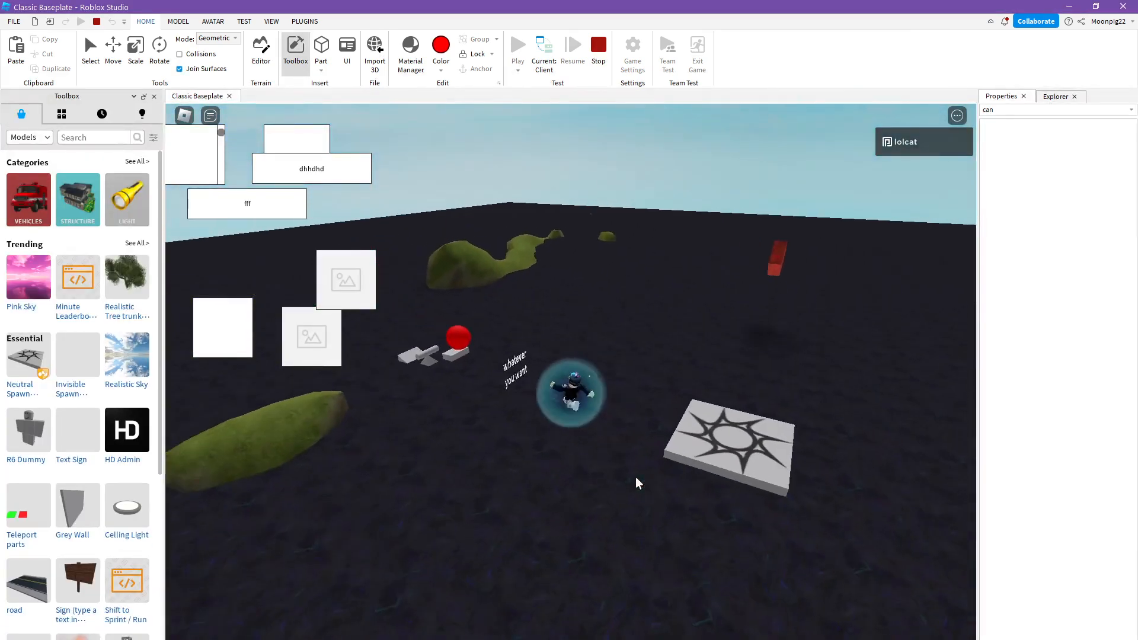
- Run the character past the red sphere and through the non-colliding wedge to test its collision
{"action": "scroll", "coordinate": [635, 476], "scroll_direction": "up", "scroll_amount": 4}
{"action": "scroll", "coordinate": [622, 480], "scroll_direction": "down", "scroll_amount": 1}
{"action": "key", "text": "d"}
{"action": "key", "text": "a"}
{"action": "scroll", "coordinate": [610, 489], "scroll_direction": "up", "scroll_amount": 4}
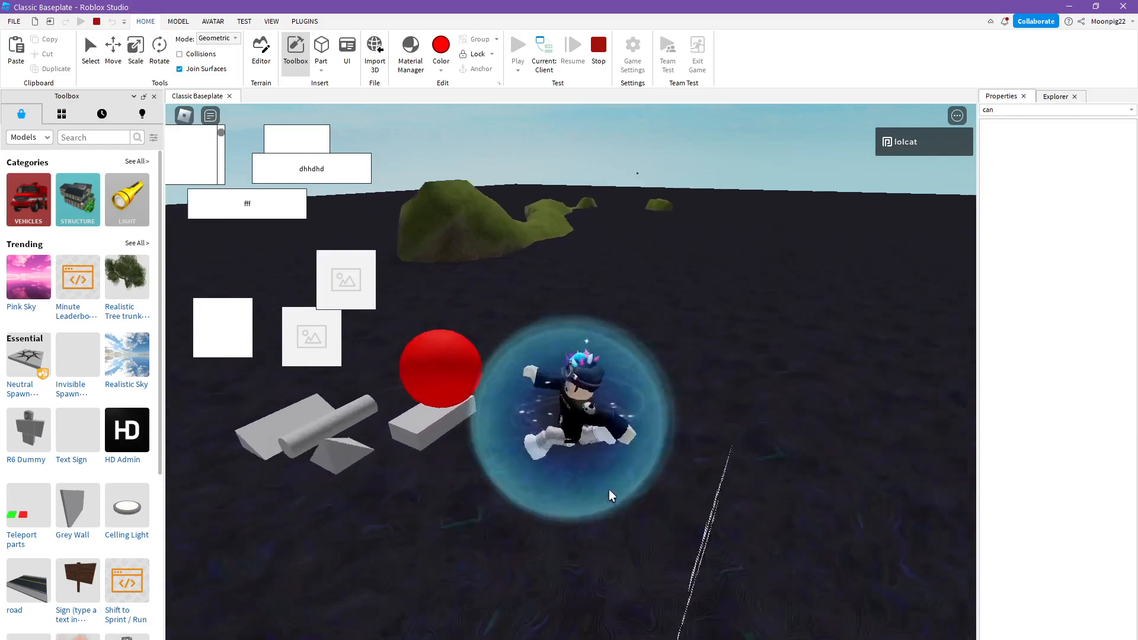
{"action": "key", "text": "w"}
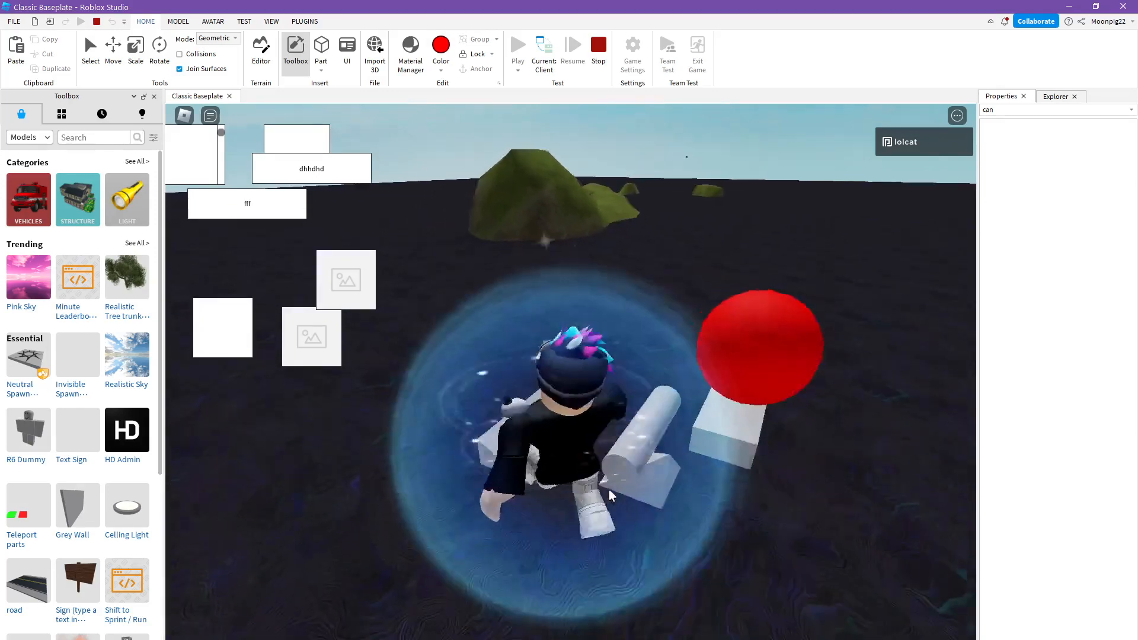
{"action": "key", "text": "a"}
{"action": "key", "text": "s"}
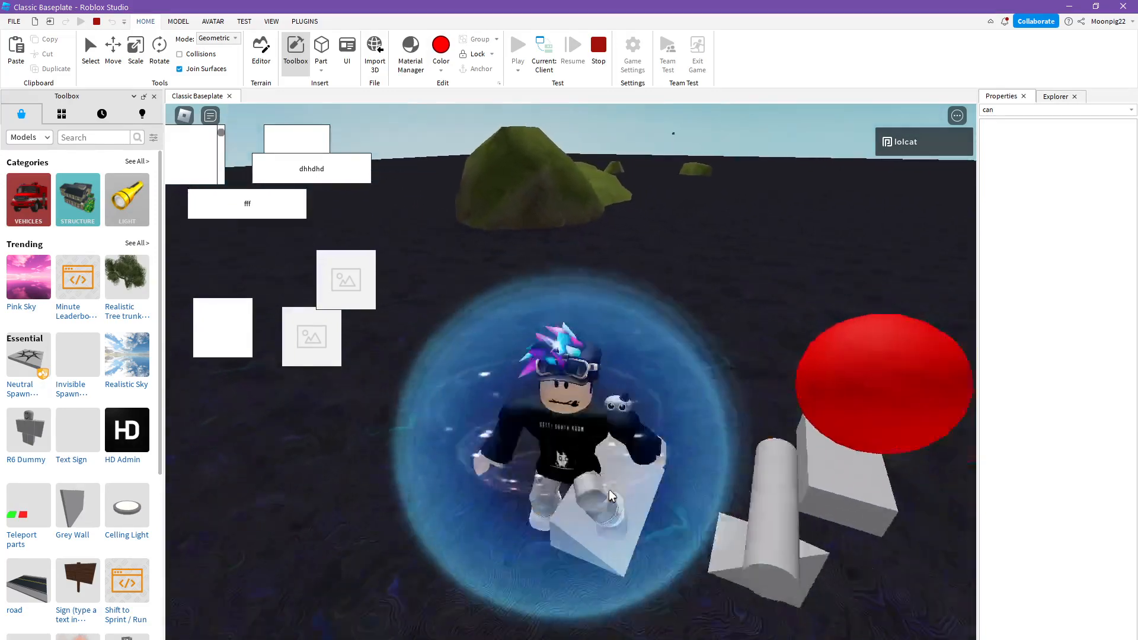
{"action": "right_click_drag", "start_coordinate": [610, 489], "coordinate": [614, 487]}
{"action": "key", "text": "s"}
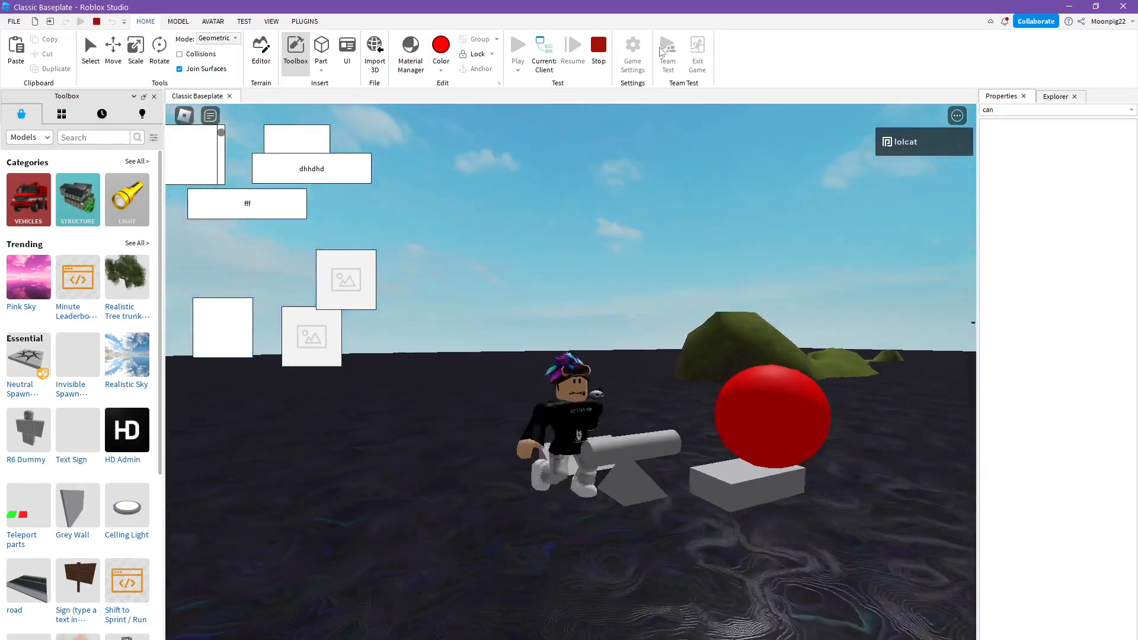
- Select the player character's model in the running Workspace and move it across the baseplate, away from the sign and red sphere
{"action": "left_click", "coordinate": [1044, 97]}
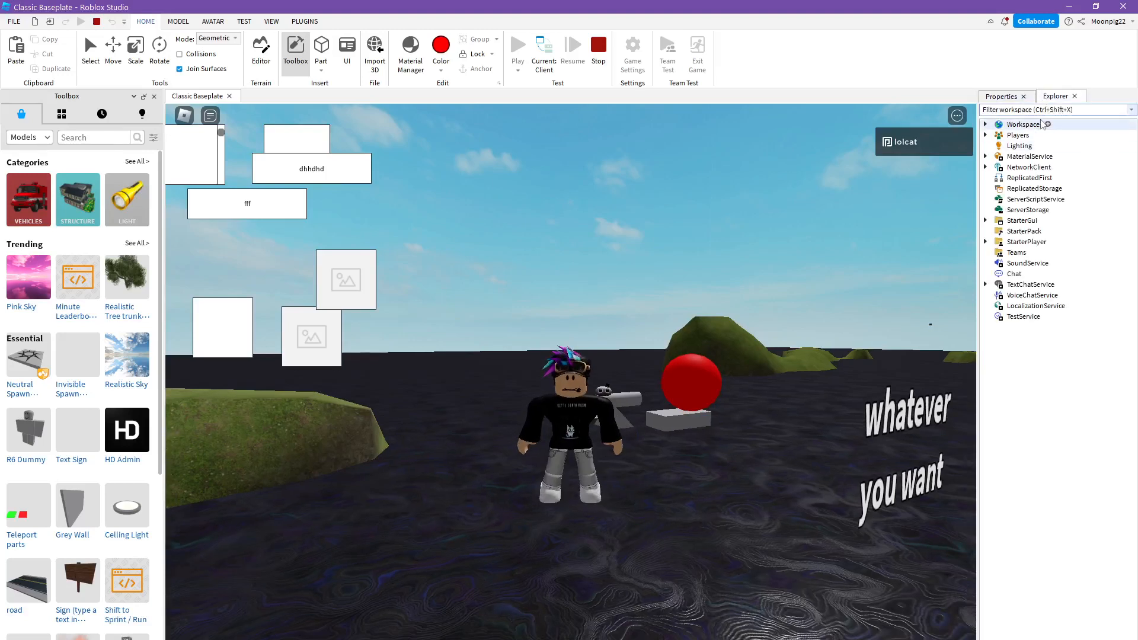
{"action": "left_click", "coordinate": [986, 124]}
{"action": "left_click", "coordinate": [1035, 167]}
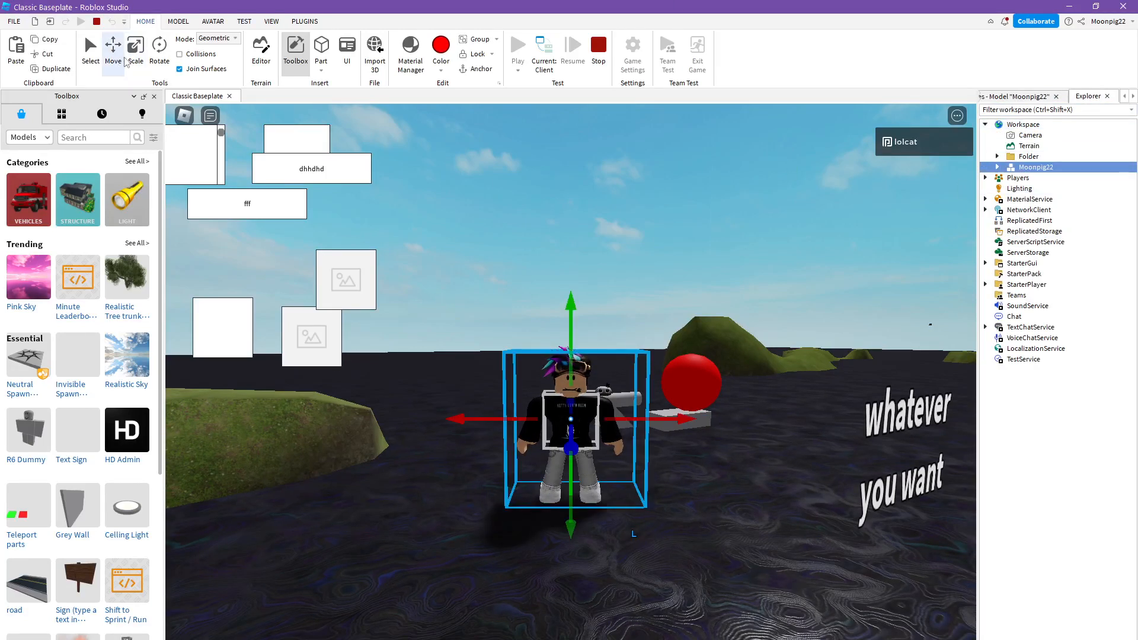
{"action": "key", "text": "s"}
{"action": "left_click_drag", "start_coordinate": [567, 344], "coordinate": [594, 465]}
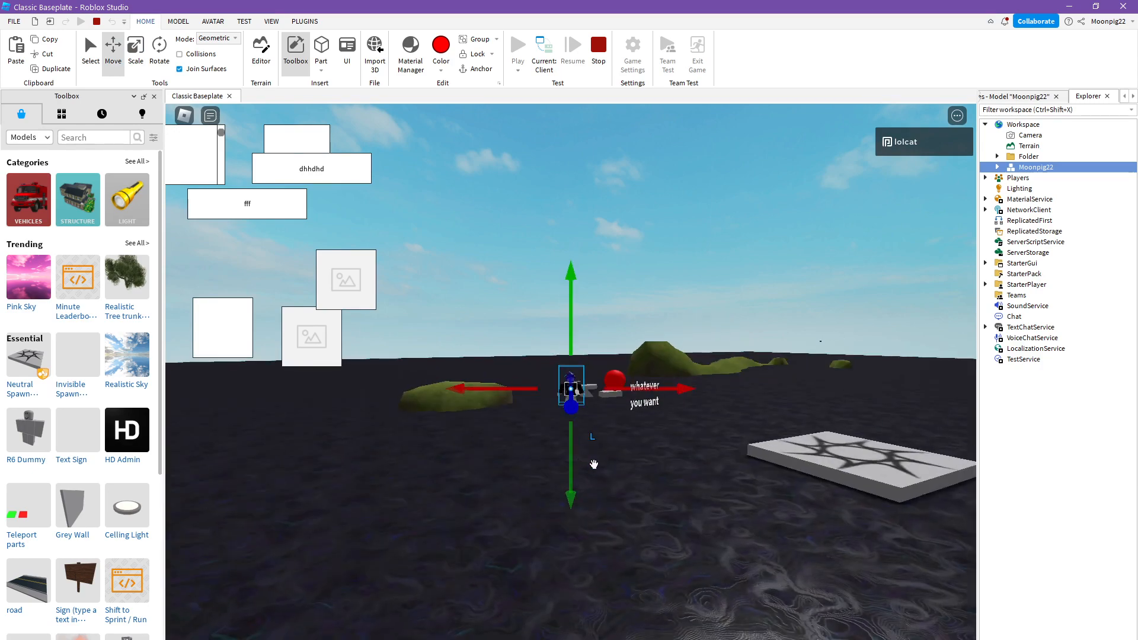
{"action": "left_click_drag", "start_coordinate": [642, 386], "coordinate": [662, 463]}
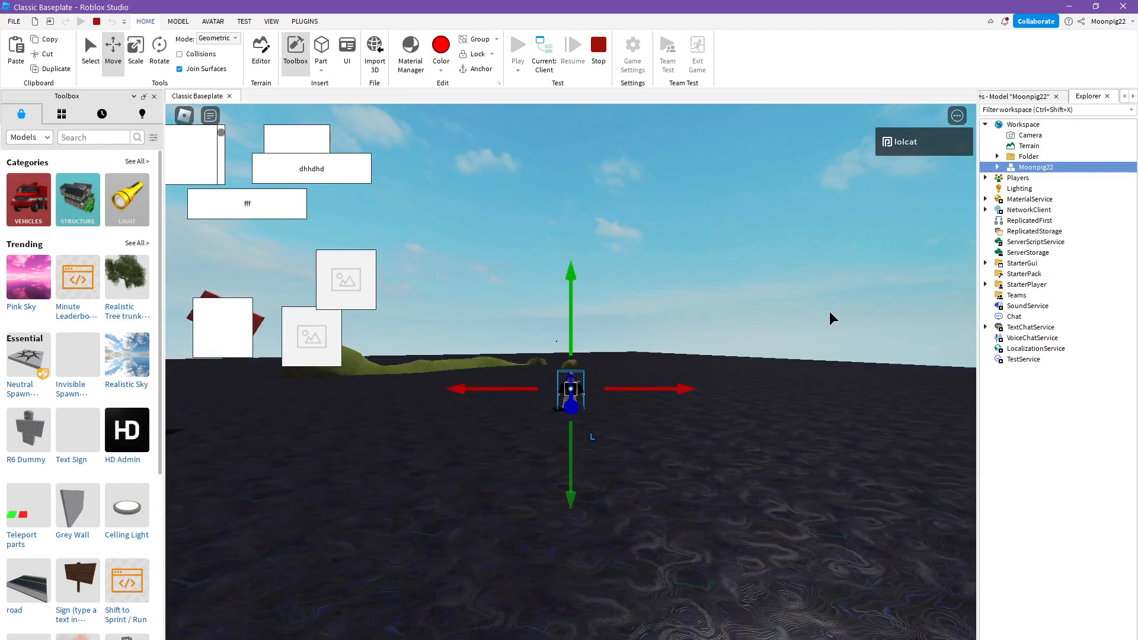
{"action": "mouse_move", "coordinate": [584, 326]}
{"action": "left_mouse_down"}
{"action": "mouse_move", "coordinate": [600, 176]}
{"action": "mouse_move", "coordinate": [578, 323]}
{"action": "left_mouse_up"}
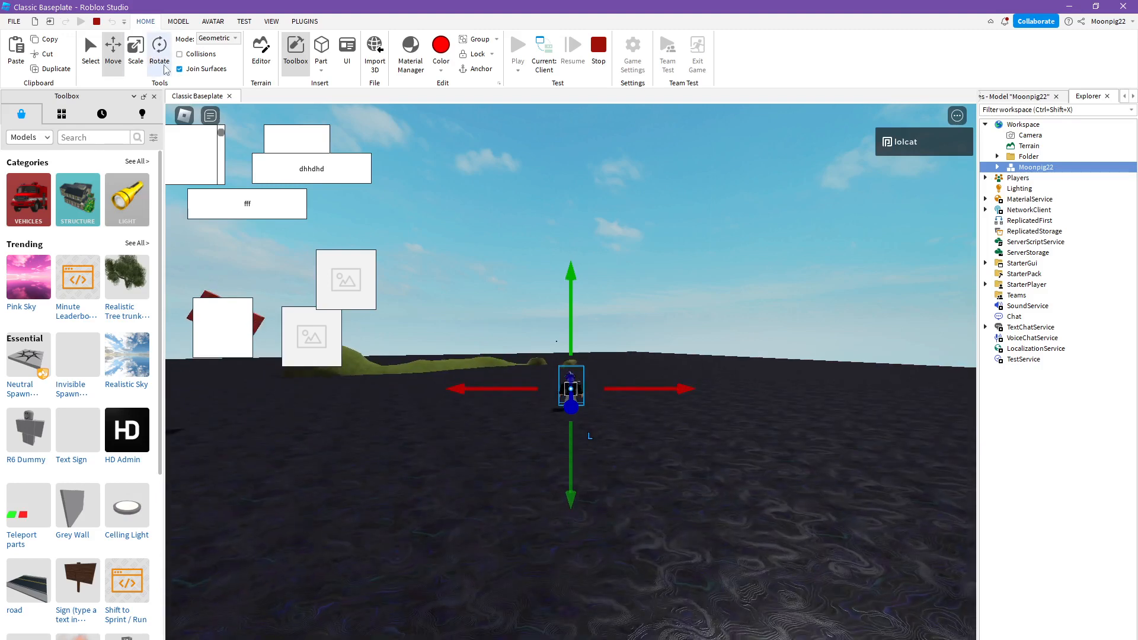
- Rotate the player character's model about its vertical axis with the Rotate tool
{"action": "left_click", "coordinate": [164, 66]}
{"action": "right_click_drag", "start_coordinate": [583, 295], "coordinate": [583, 295]}
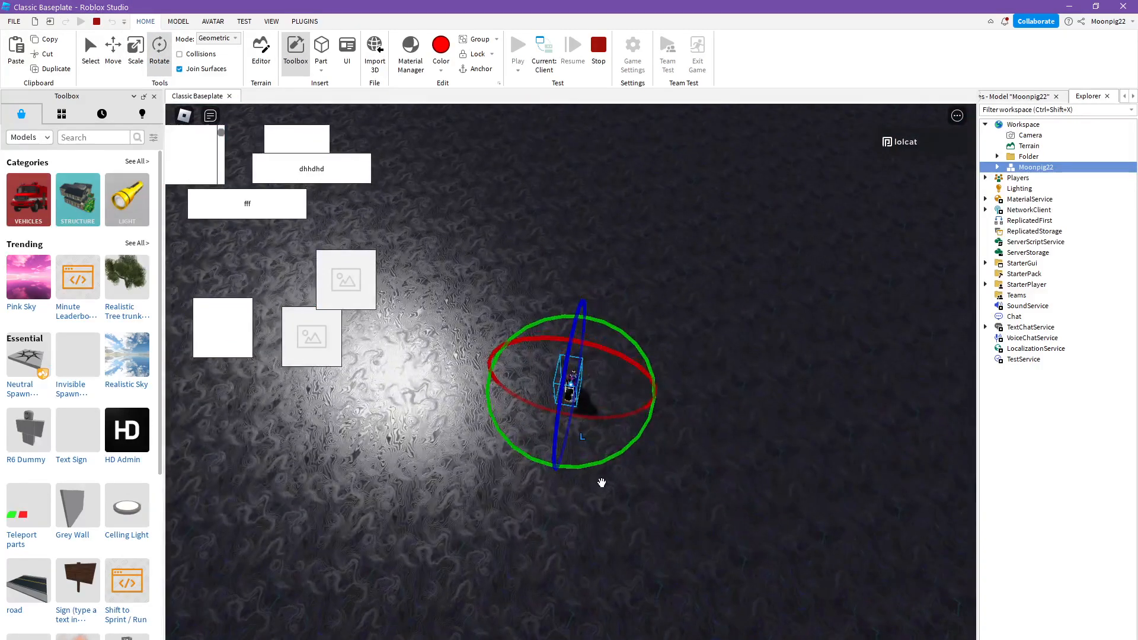
{"action": "left_click_drag", "start_coordinate": [595, 467], "coordinate": [392, 246]}
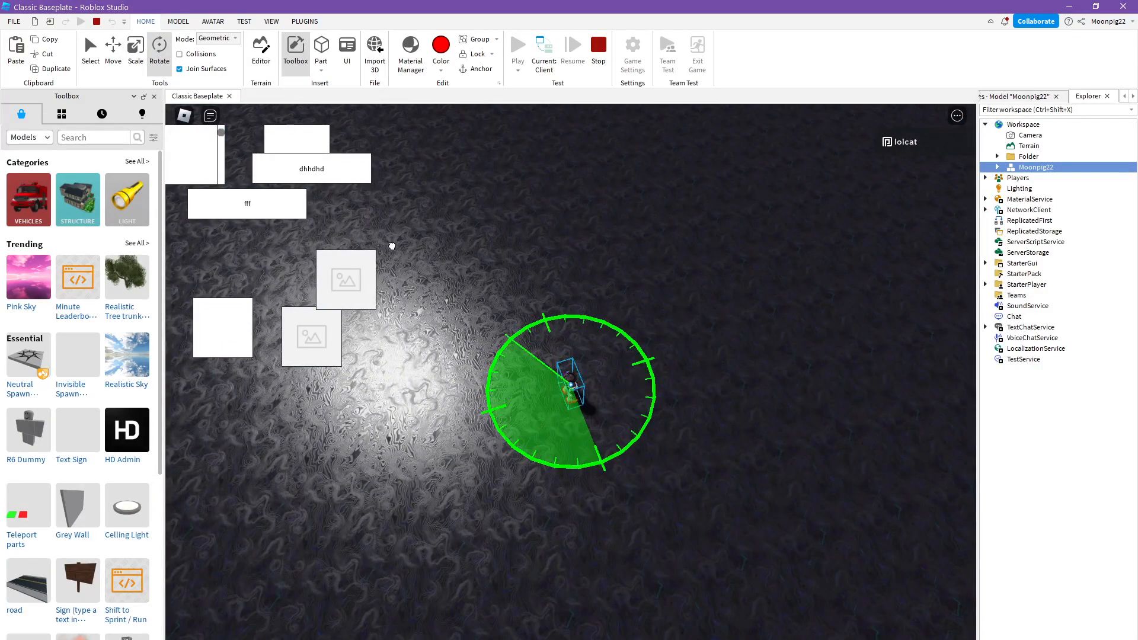
{"action": "left_click_drag", "start_coordinate": [422, 438], "coordinate": [474, 252]}
- Clear the "can" filter from the character model's properties and enable Archivable
{"action": "left_click", "coordinate": [1042, 95]}
{"action": "type", "text": "can"}
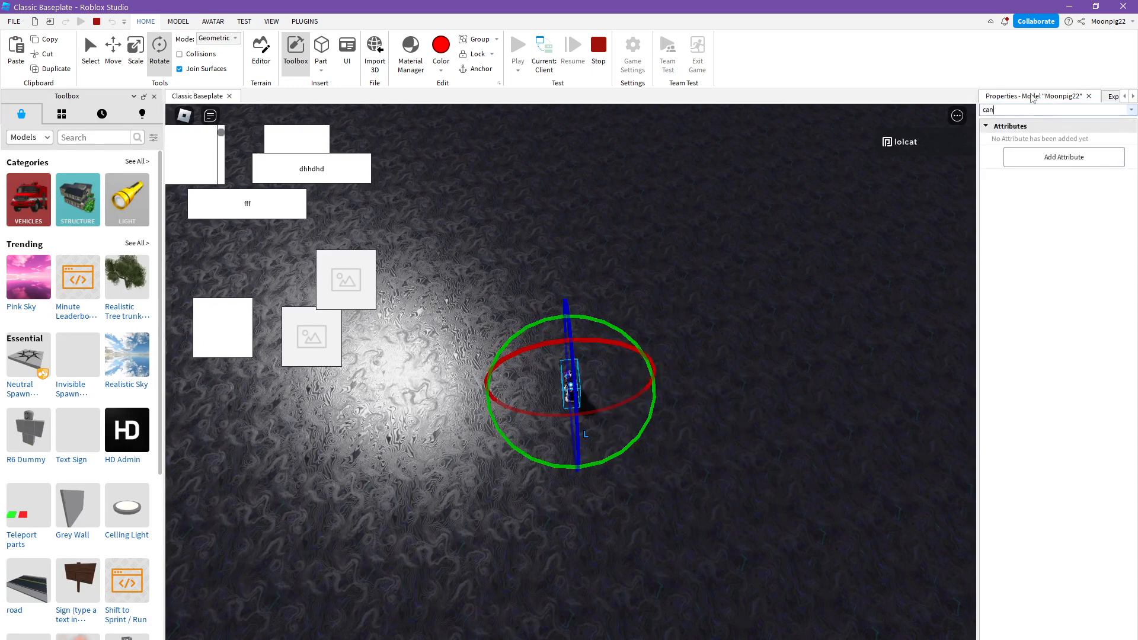
{"action": "key", "text": "BackSpace"}
{"action": "key", "text": "BackSpace"}
{"action": "key", "text": "BackSpace"}
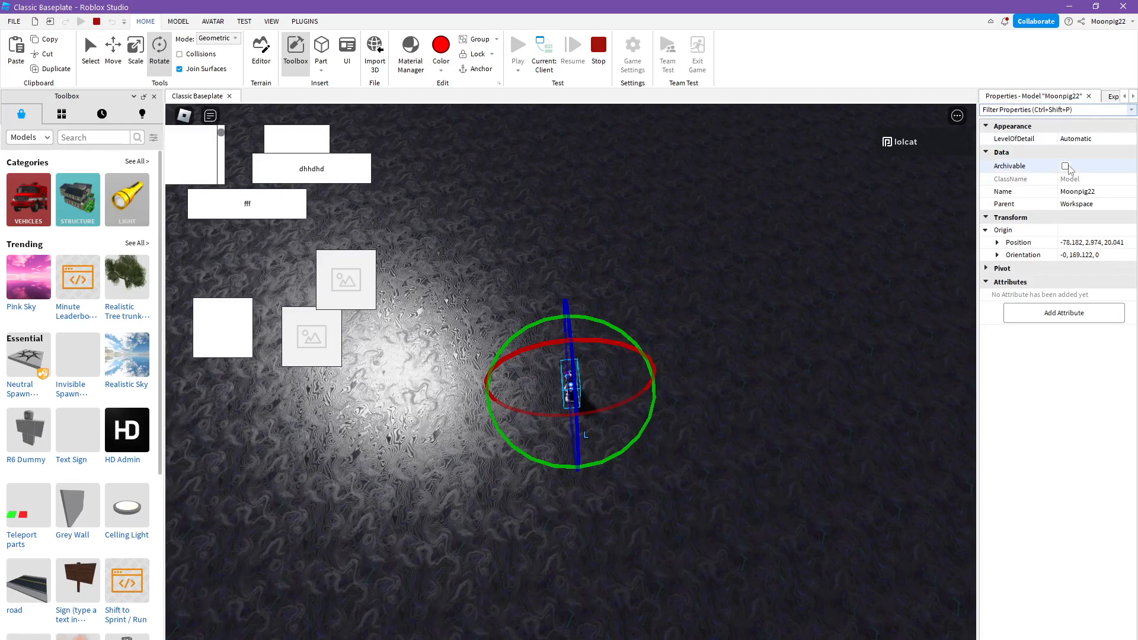
{"action": "scroll", "coordinate": [772, 289], "scroll_direction": "up", "scroll_amount": 4}
{"action": "right_click_drag", "start_coordinate": [773, 290], "coordinate": [773, 289]}
{"action": "scroll", "coordinate": [773, 289], "scroll_direction": "up", "scroll_amount": 2}
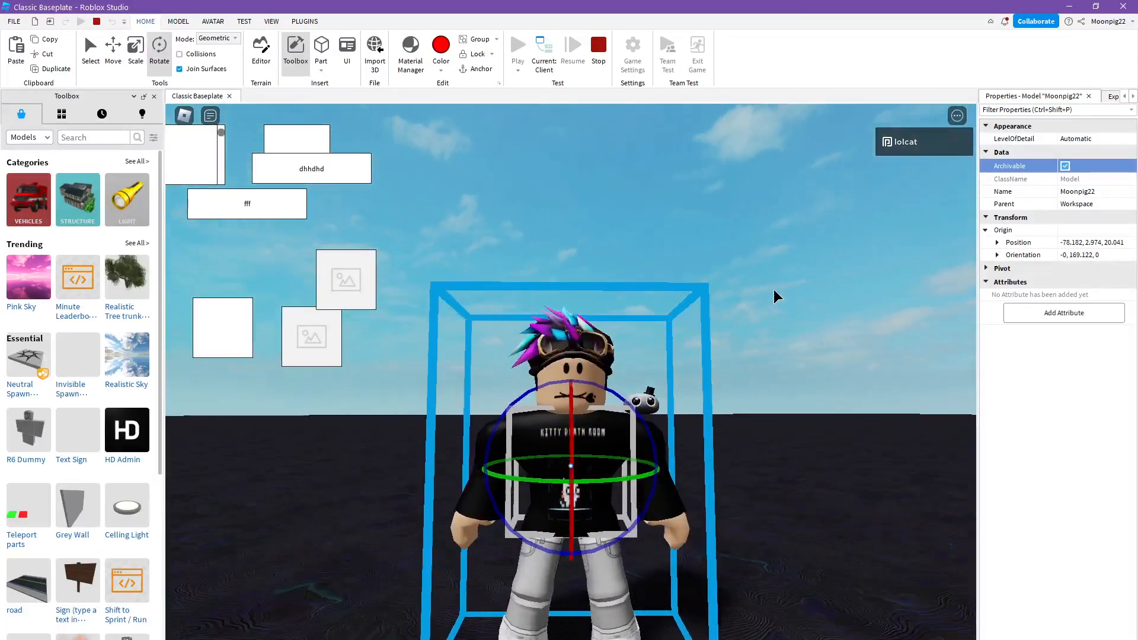
{"action": "scroll", "coordinate": [774, 290], "scroll_direction": "down", "scroll_amount": 2}
- Teleport the character by setting its origin position first to 0,0,0 and finally to 1,562,8221
{"action": "left_click", "coordinate": [1093, 242]}
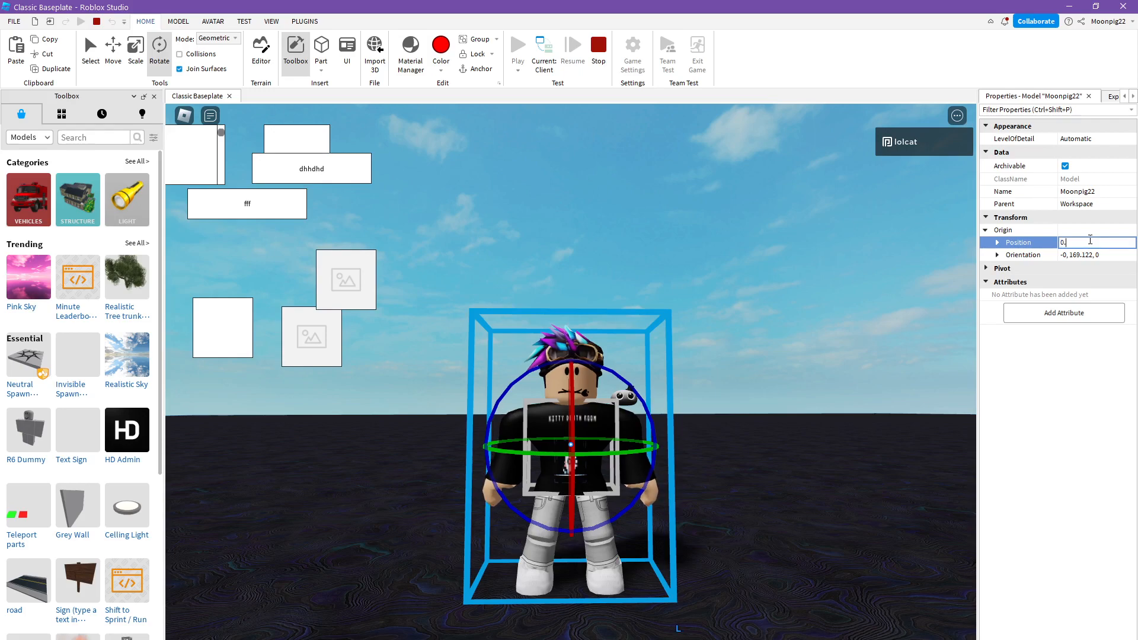
{"action": "type", "text": "0,0"}
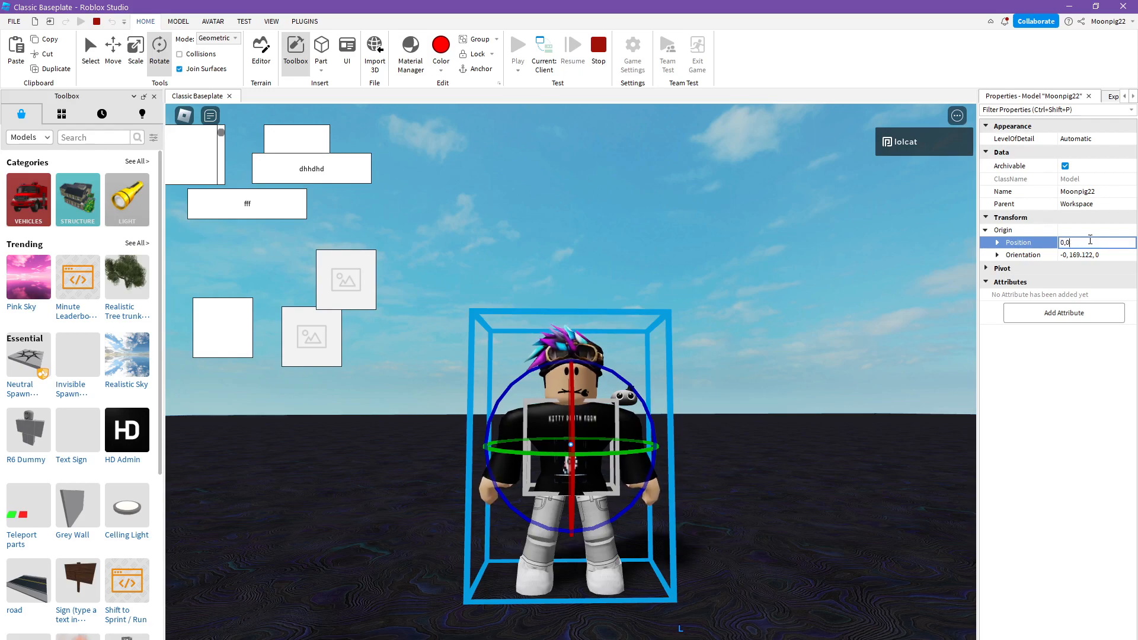
{"action": "type", "text": ",0"}
{"action": "key", "text": "Return"}
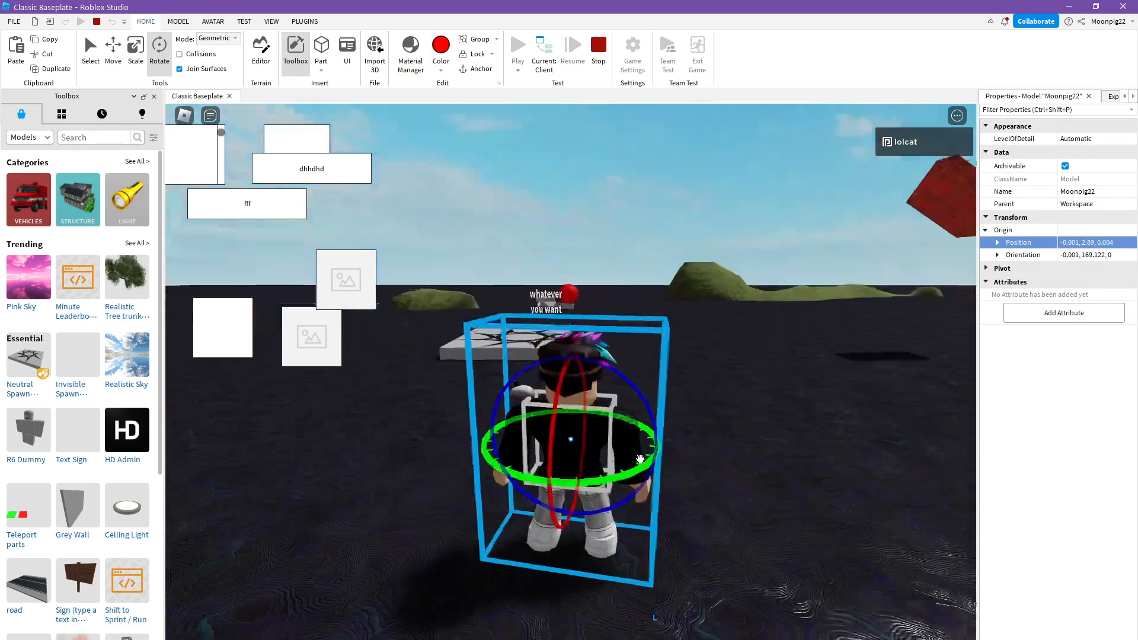
{"action": "right_click_drag", "start_coordinate": [762, 460], "coordinate": [762, 460]}
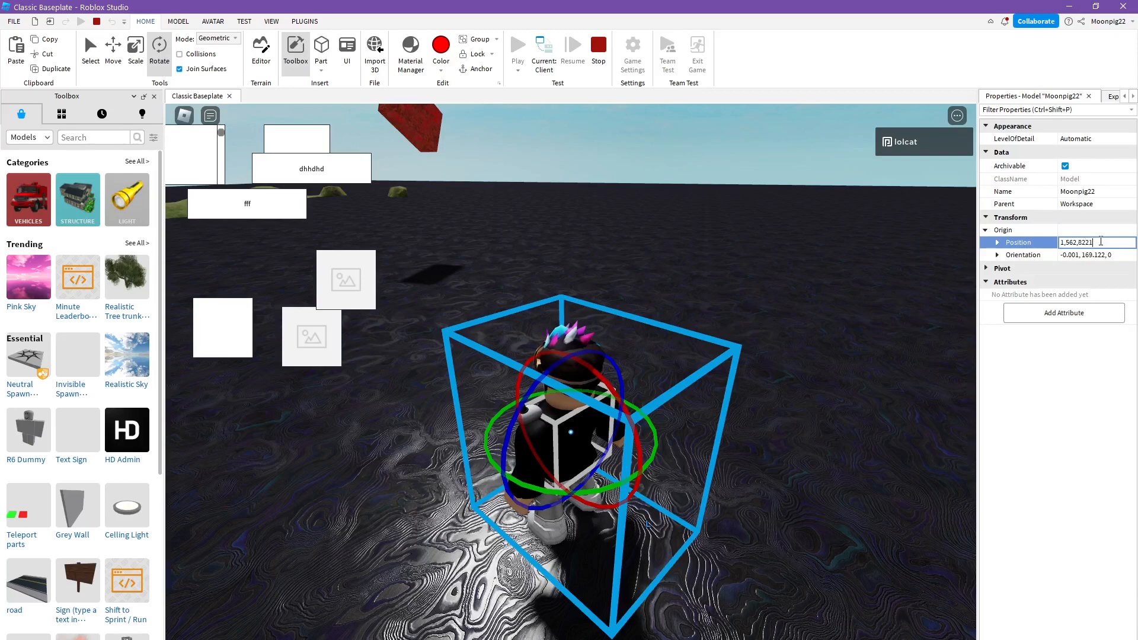
{"action": "key", "text": "Return"}
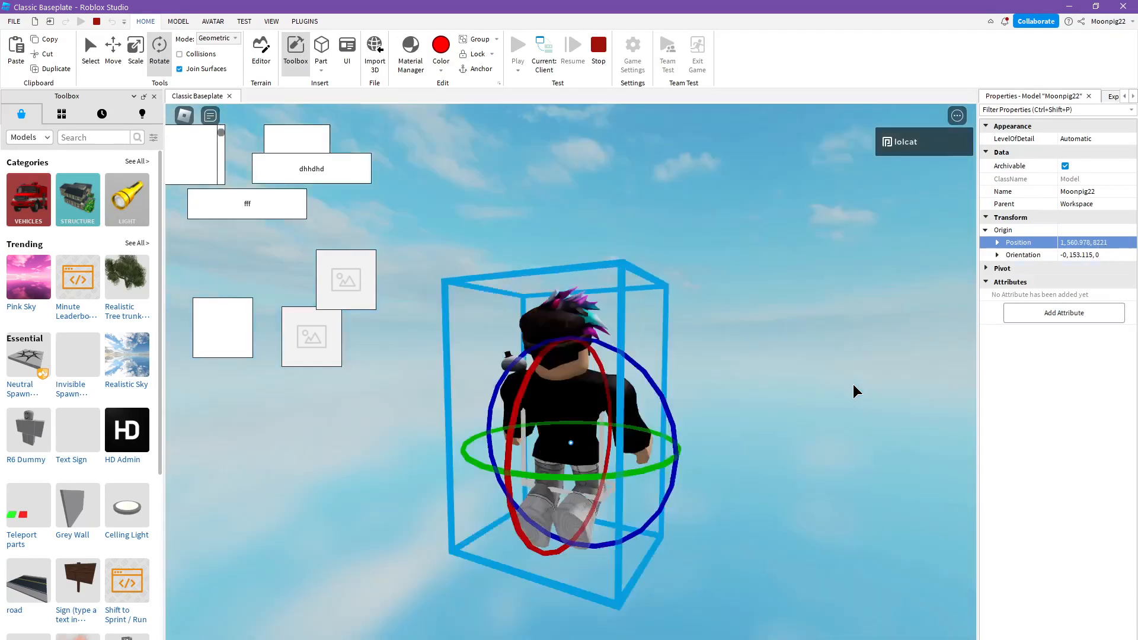
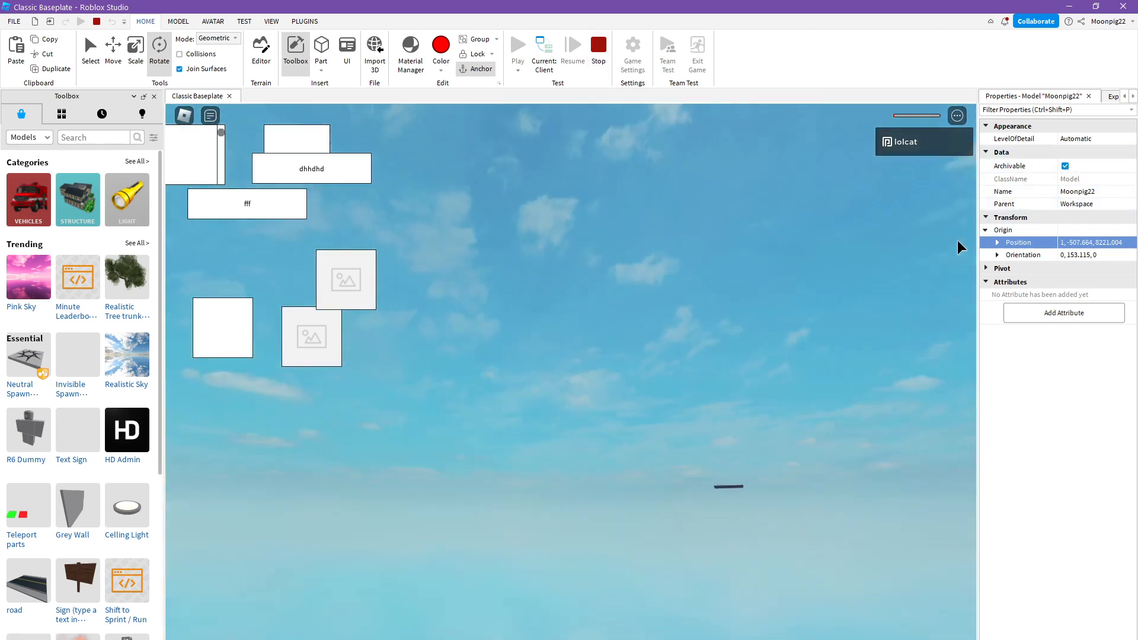
- Try to rename the player character's model in the running Workspace
{"action": "left_click", "coordinate": [1091, 194]}
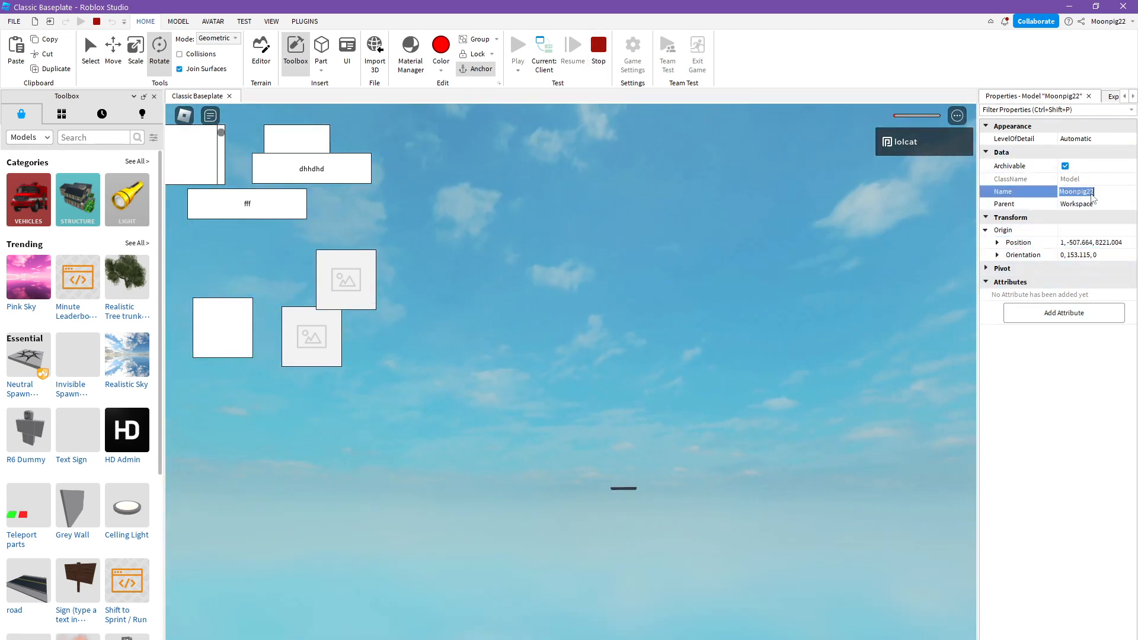
{"action": "left_click", "coordinate": [1055, 96]}
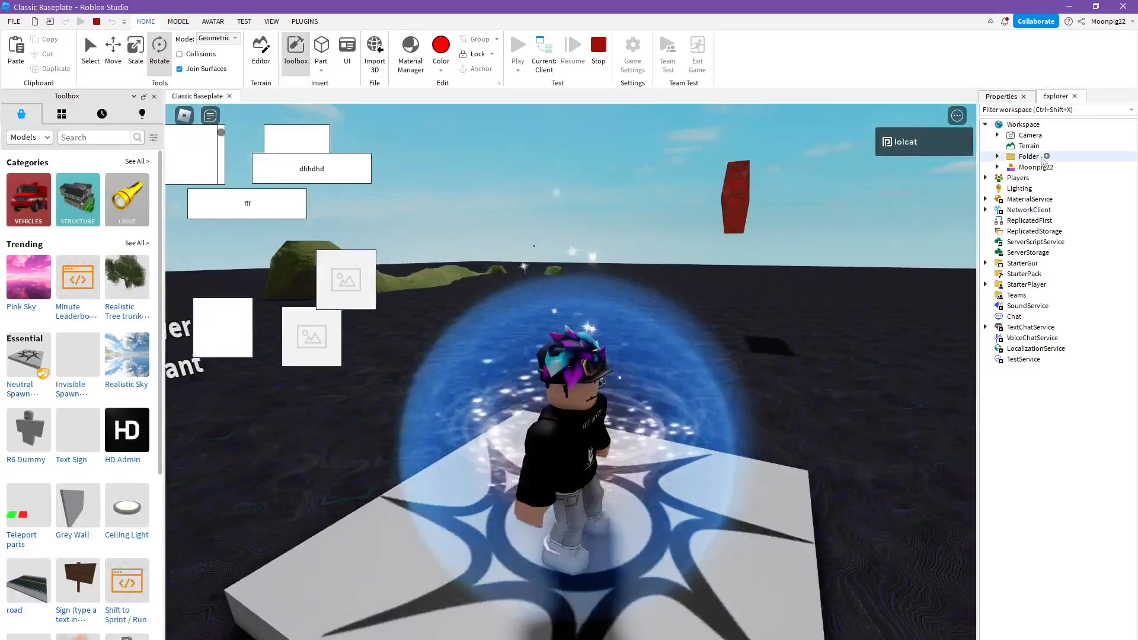
{"action": "right_click", "coordinate": [1034, 167]}
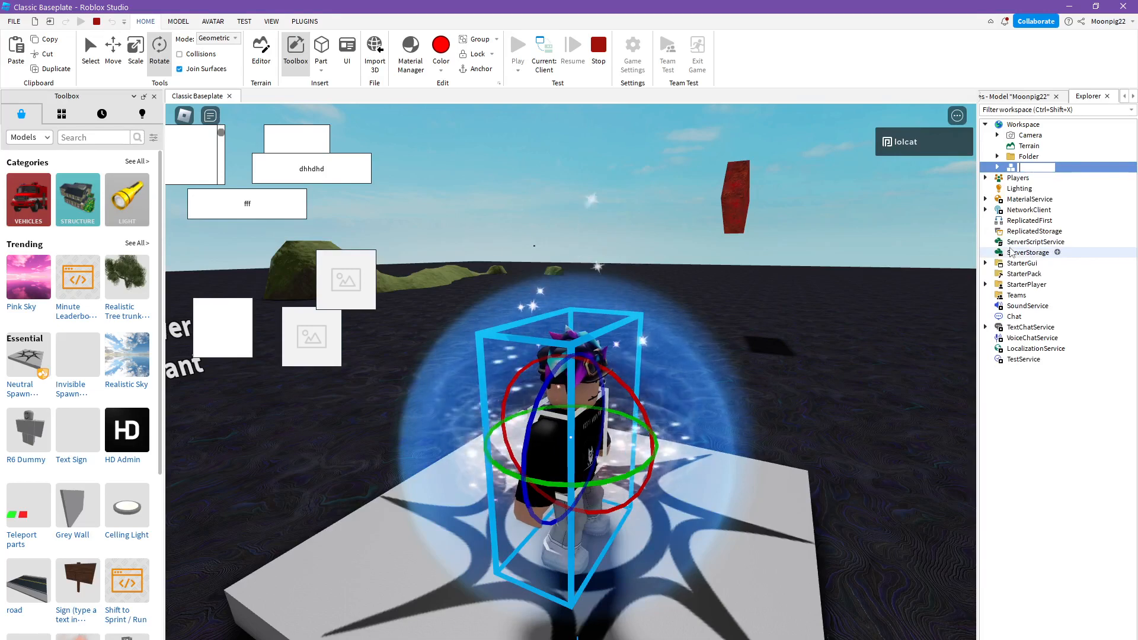
{"action": "key", "text": "Return"}
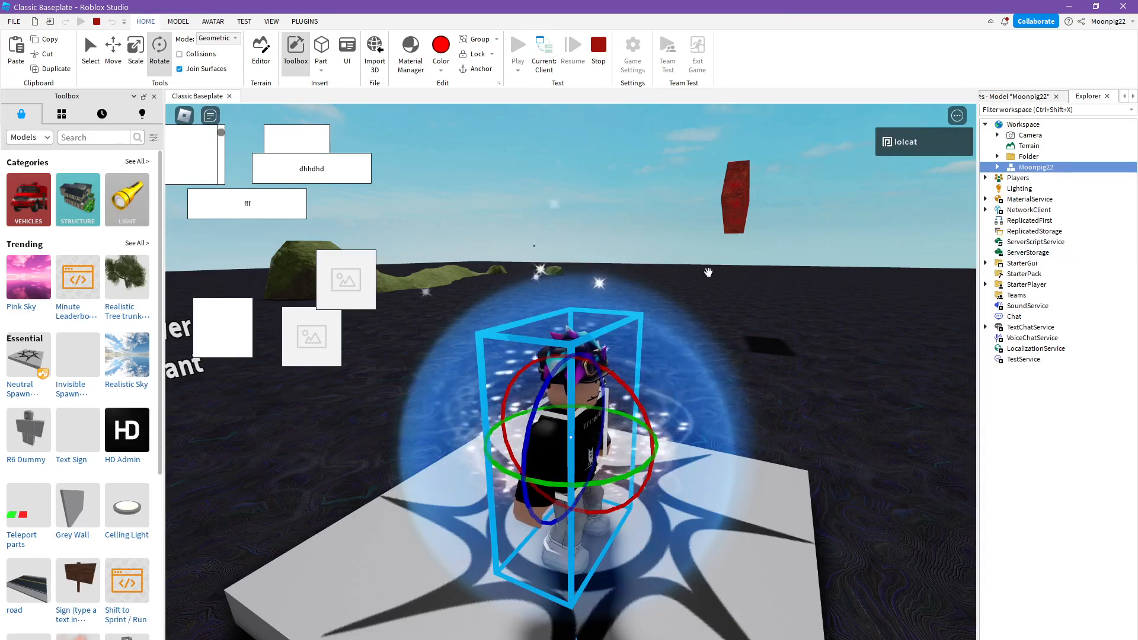
{"action": "left_click", "coordinate": [1021, 97]}
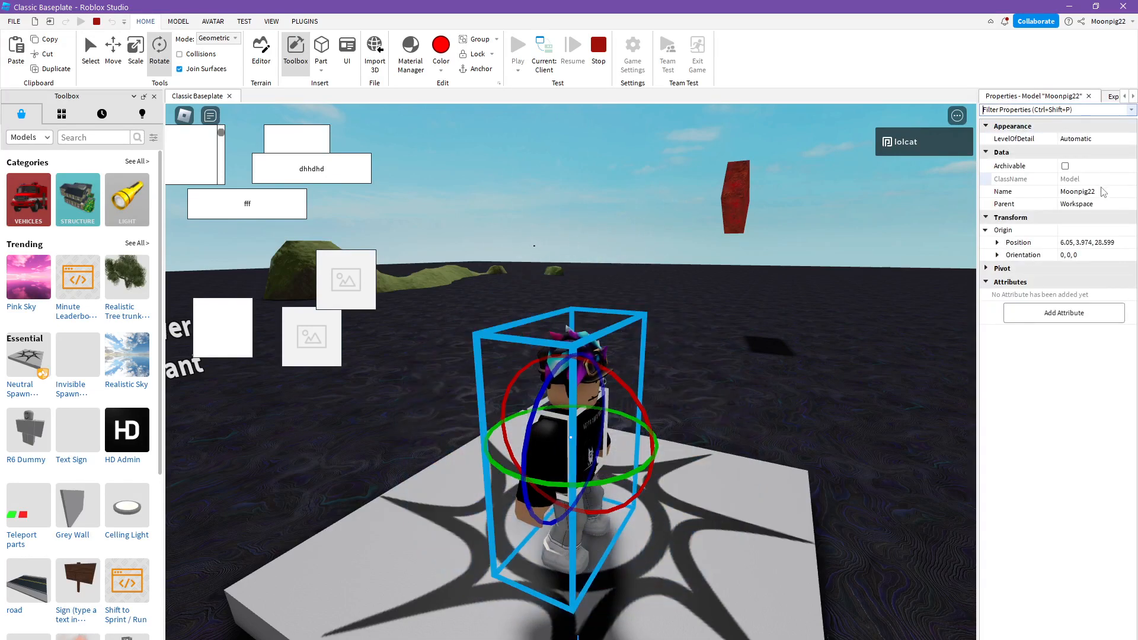
{"action": "left_click", "coordinate": [1106, 190]}
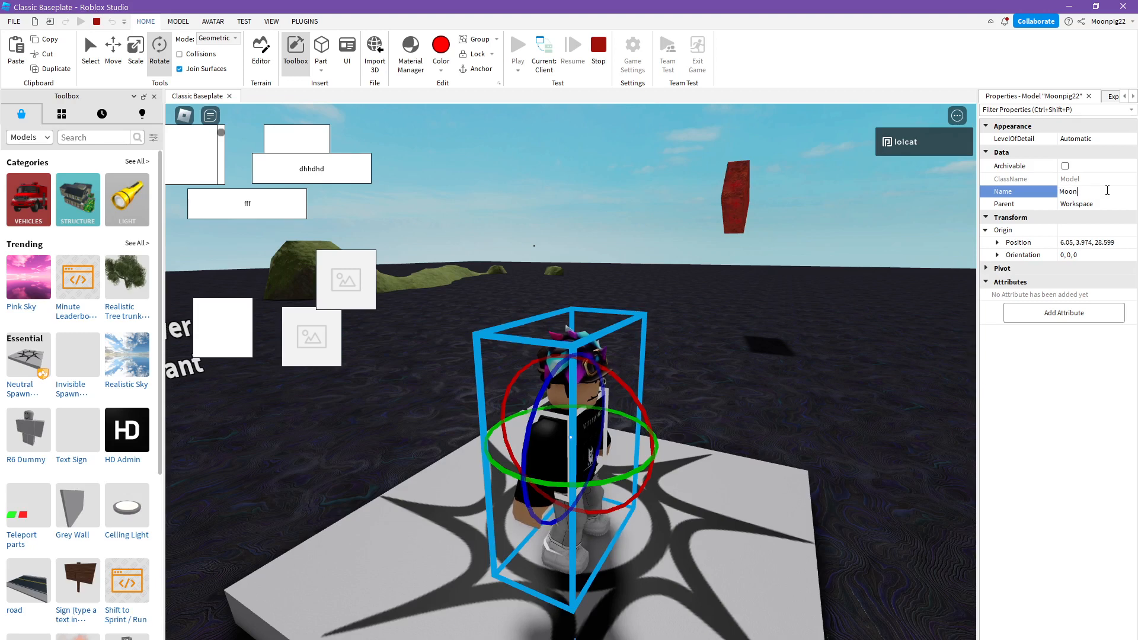
{"action": "left_click", "coordinate": [774, 211]}
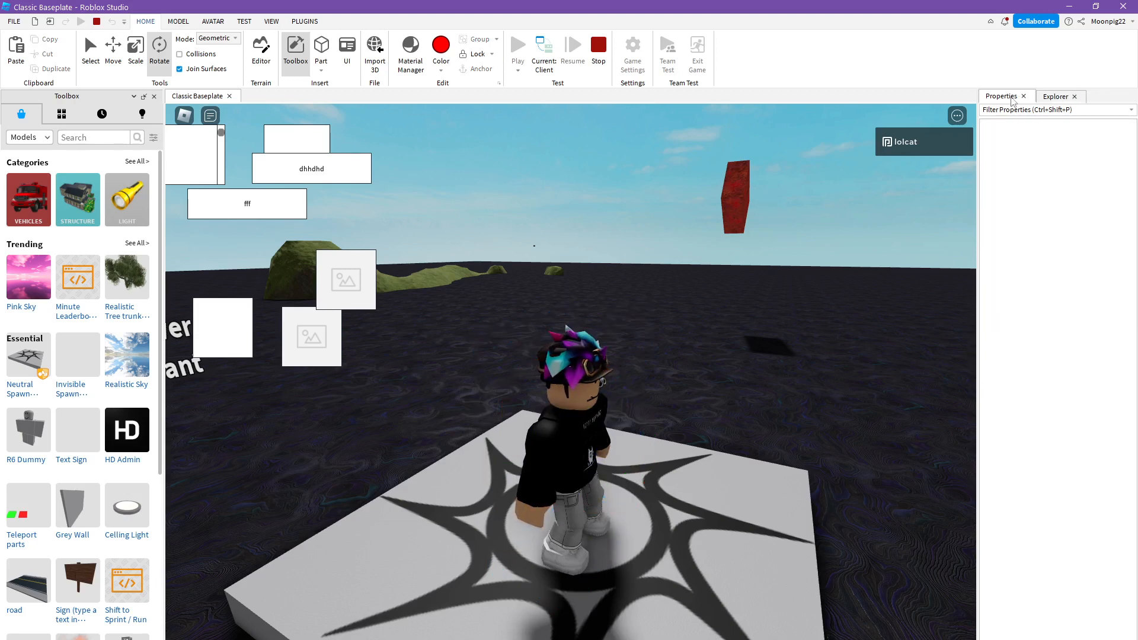
- Reselect the player character's model, show its properties, and spin it about its vertical axis with the Rotate tool
{"action": "left_click", "coordinate": [1055, 97]}
{"action": "left_click", "coordinate": [995, 98]}
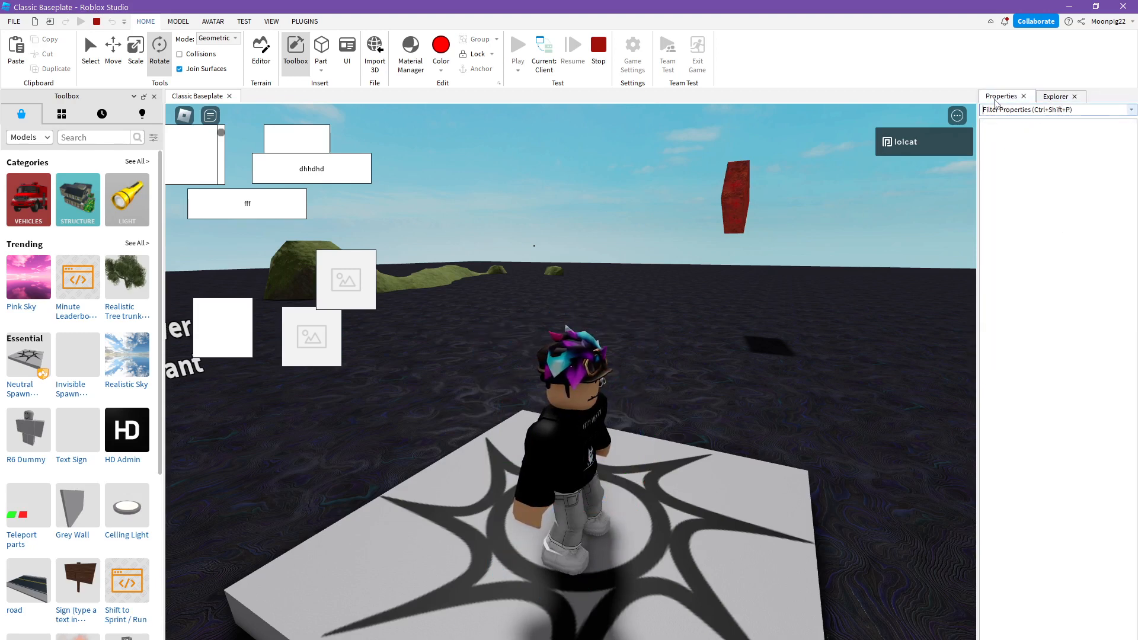
{"action": "left_click", "coordinate": [1055, 97]}
{"action": "left_click", "coordinate": [1036, 167]}
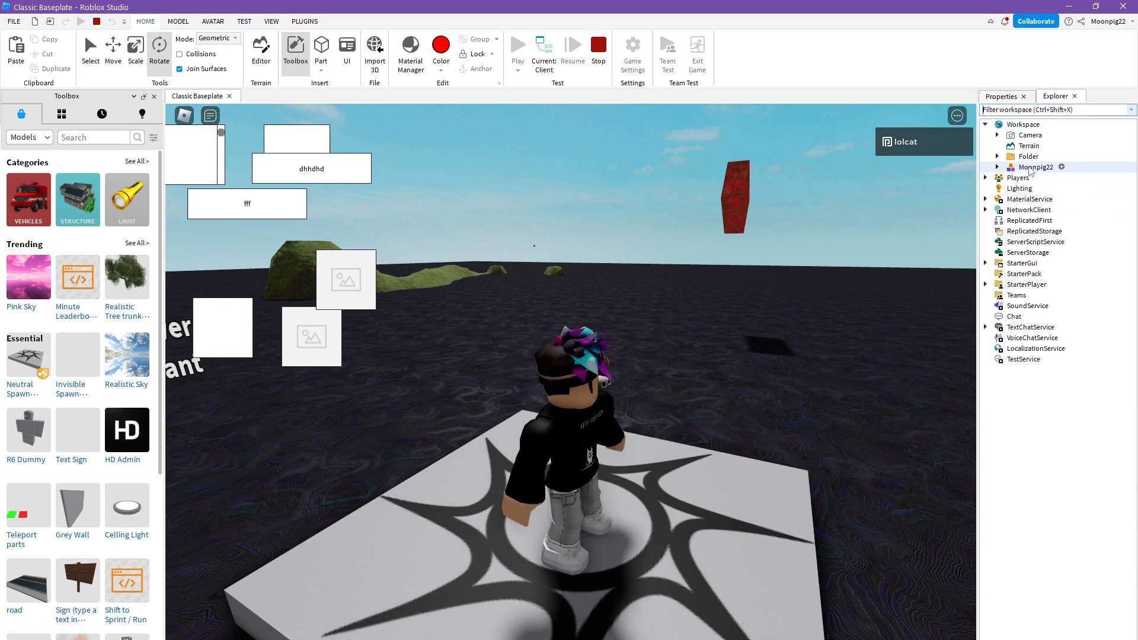
{"action": "left_click", "coordinate": [1006, 96]}
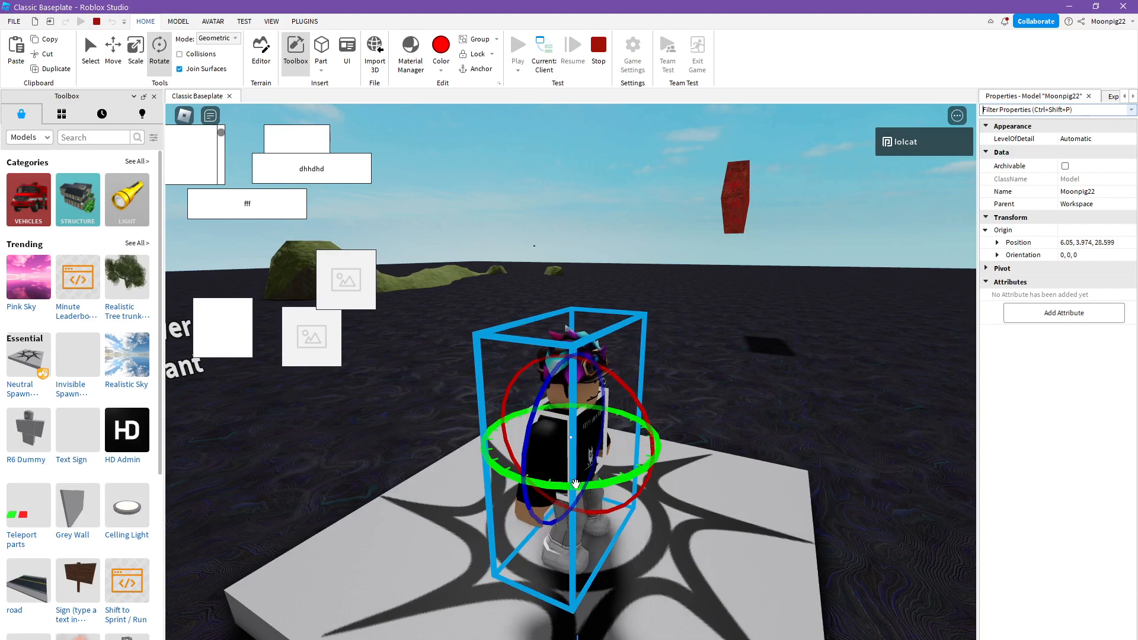
{"action": "left_click_drag", "start_coordinate": [575, 485], "coordinate": [477, 430]}
{"action": "left_click", "coordinate": [449, 421]}
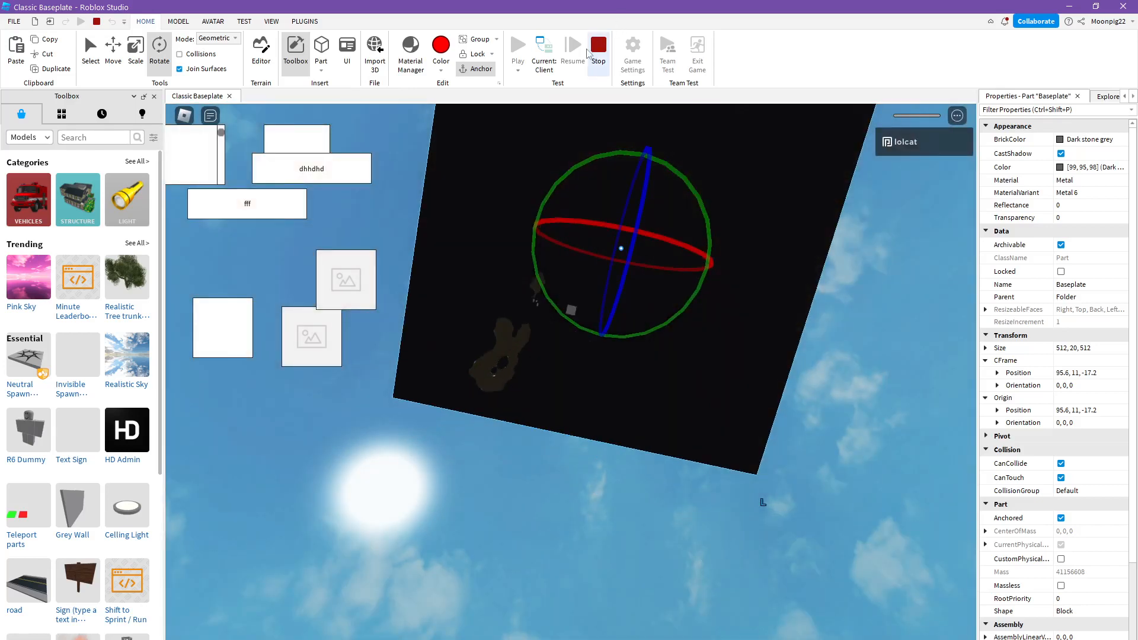
- Stop the playtest and bring up the modelling tools
{"action": "left_click", "coordinate": [593, 52]}
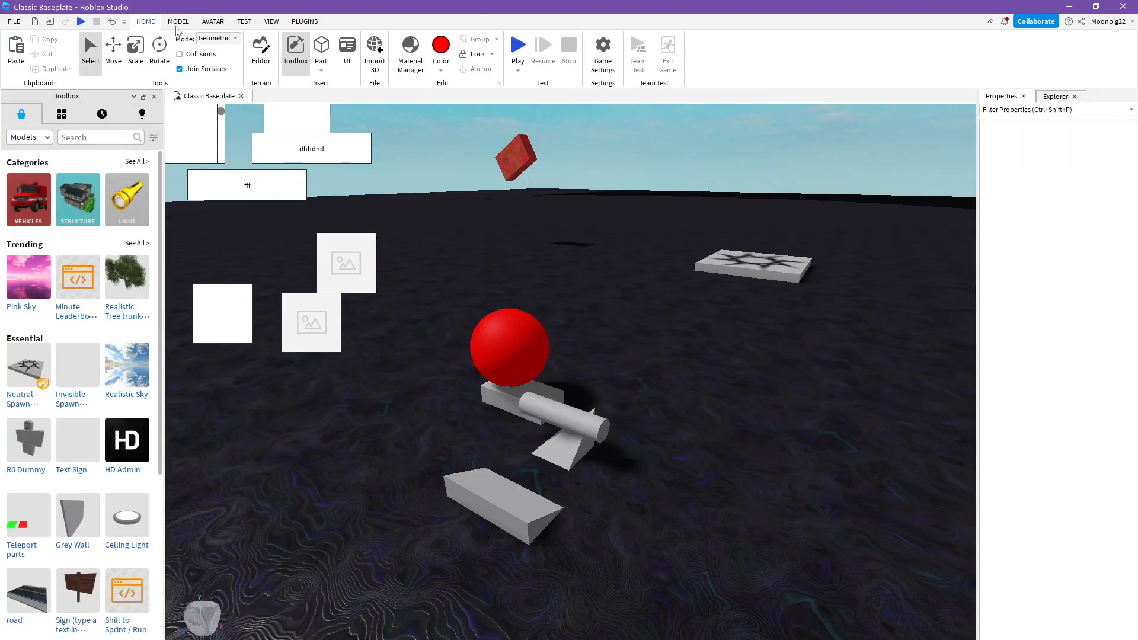
{"action": "left_click", "coordinate": [178, 23]}
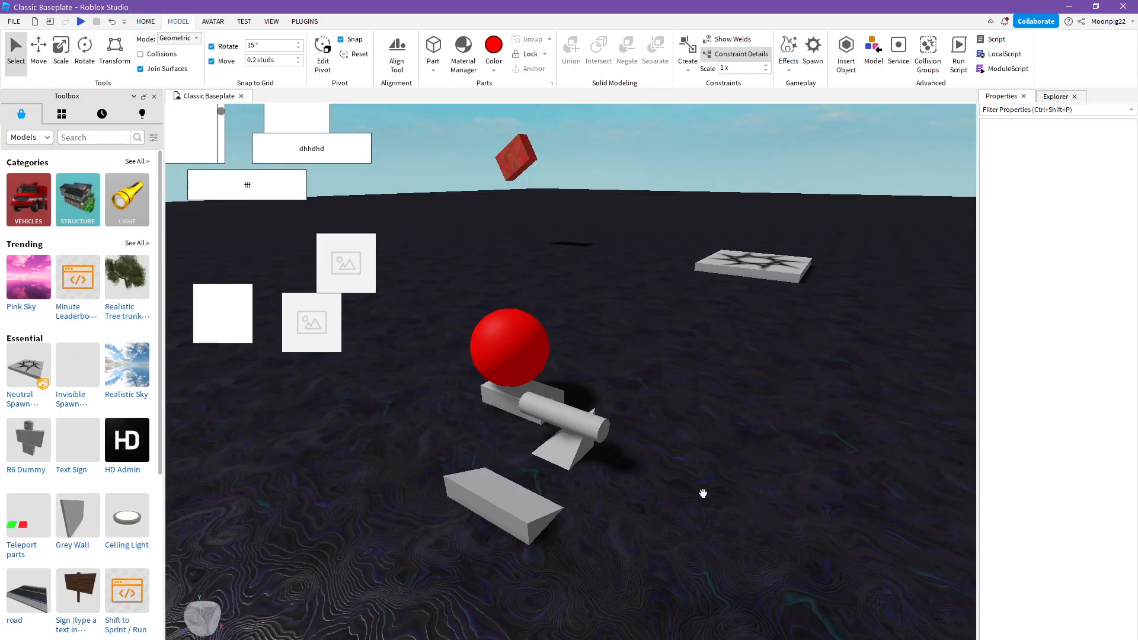
{"action": "left_click", "coordinate": [709, 630]}
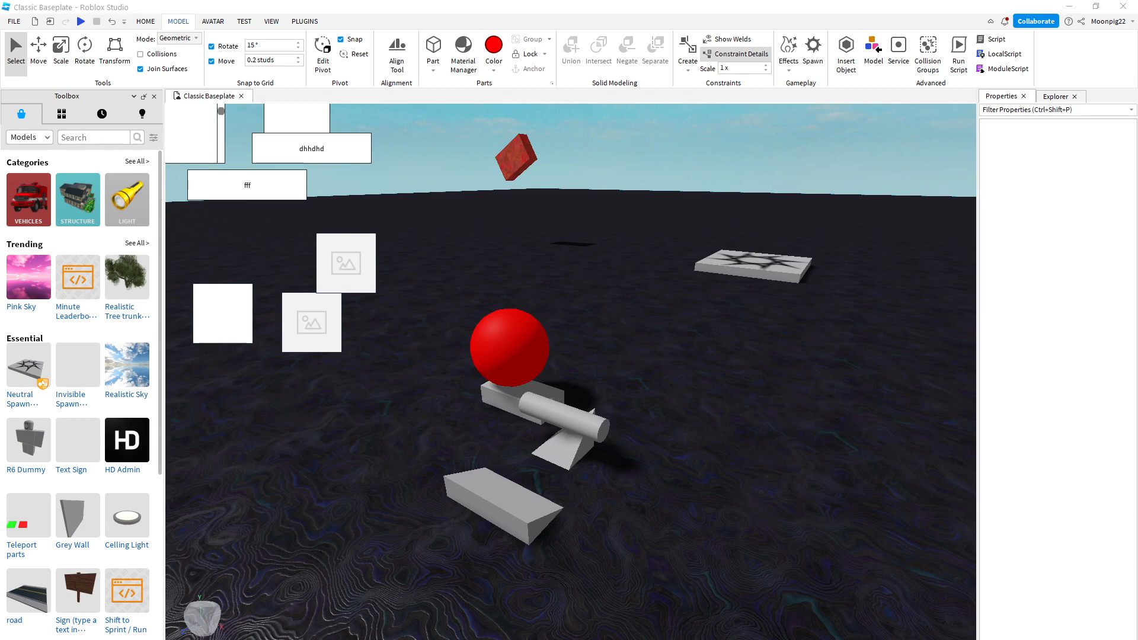
{"action": "left_click", "coordinate": [1061, 1]}
- Select the grouped model containing the red sphere with the Transform tool and rotate it 112.5 degrees about its vertical axis
{"action": "key", "text": "w"}
{"action": "right_click_drag", "start_coordinate": [586, 294], "coordinate": [601, 256]}
{"action": "key", "text": "w"}
{"action": "left_click", "coordinate": [114, 52]}
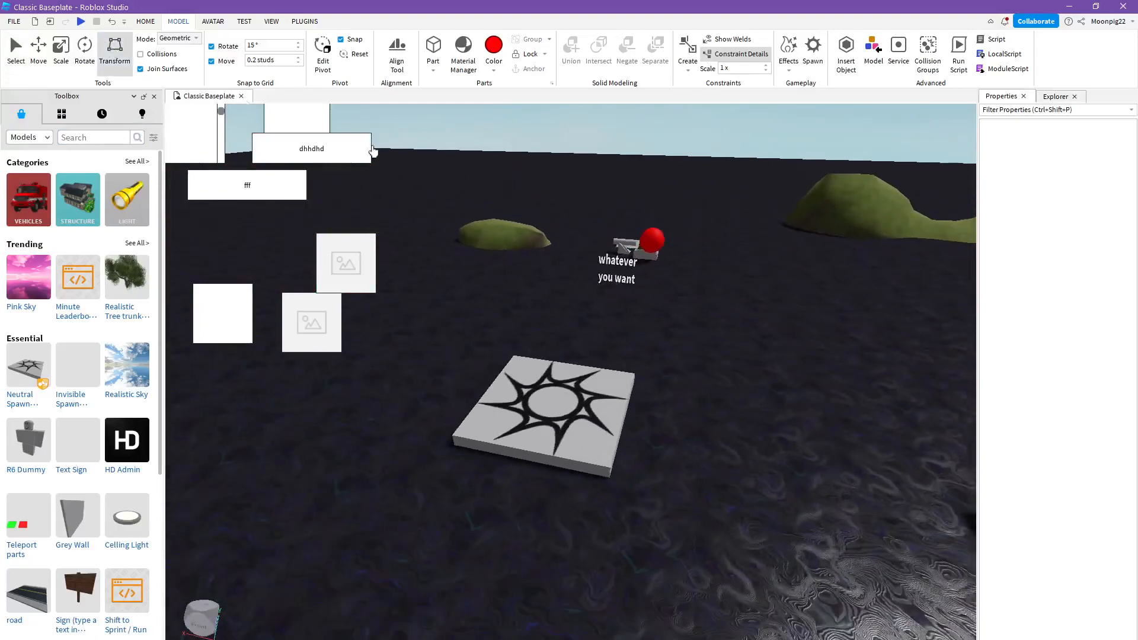
{"action": "scroll", "coordinate": [605, 274], "scroll_direction": "up", "scroll_amount": 5}
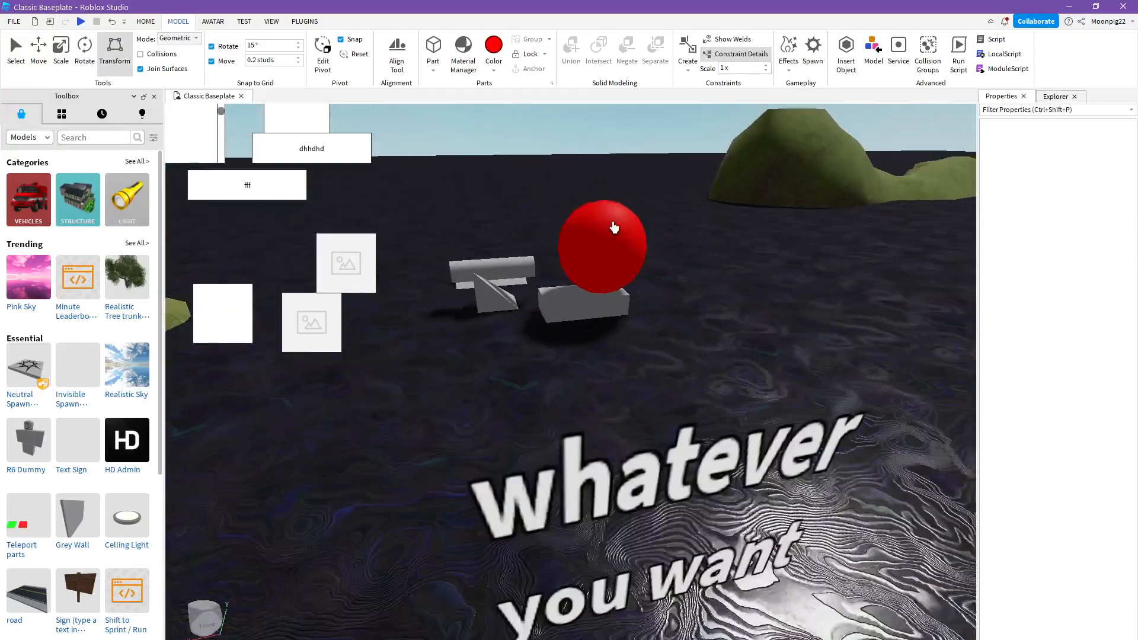
{"action": "left_click", "coordinate": [609, 230]}
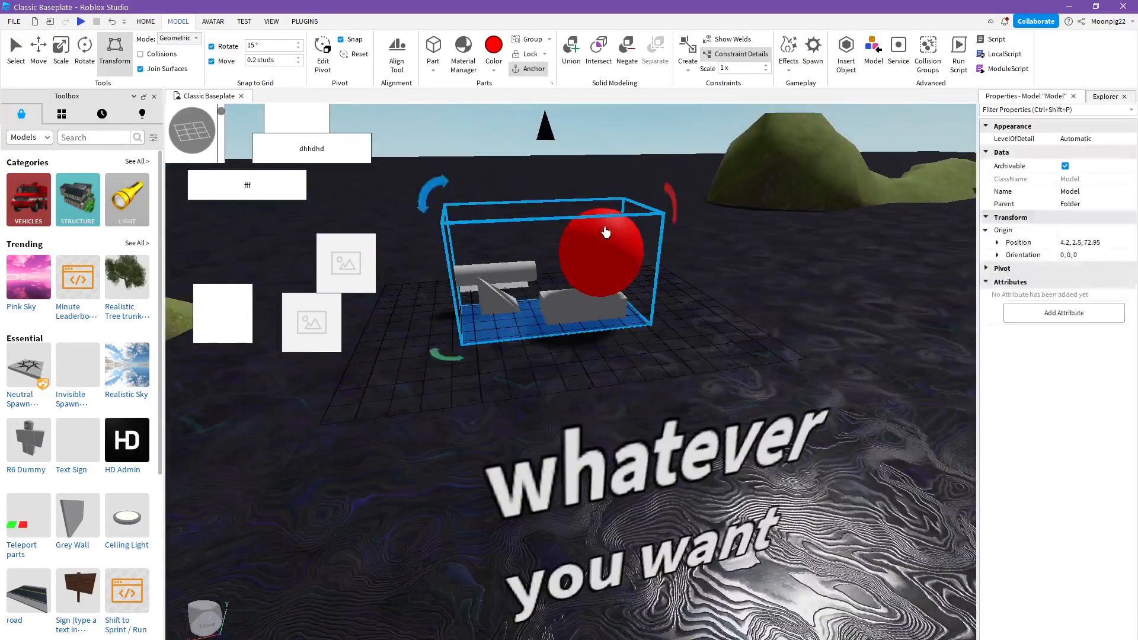
{"action": "key", "text": "w"}
{"action": "right_click_drag", "start_coordinate": [578, 267], "coordinate": [618, 311]}
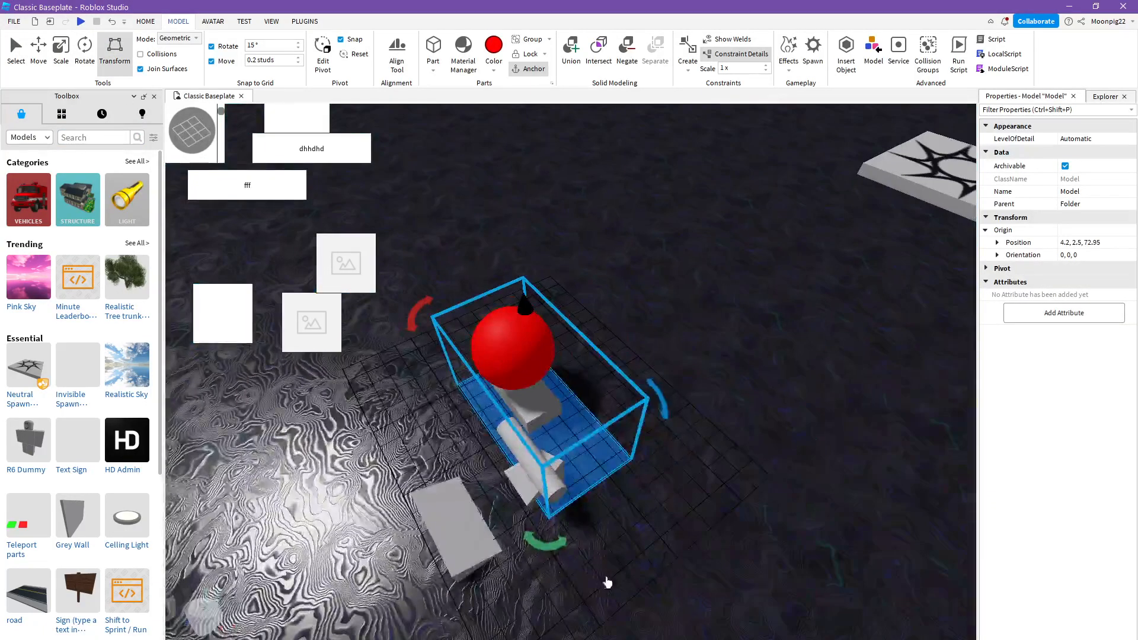
{"action": "left_click_drag", "start_coordinate": [549, 553], "coordinate": [587, 414]}
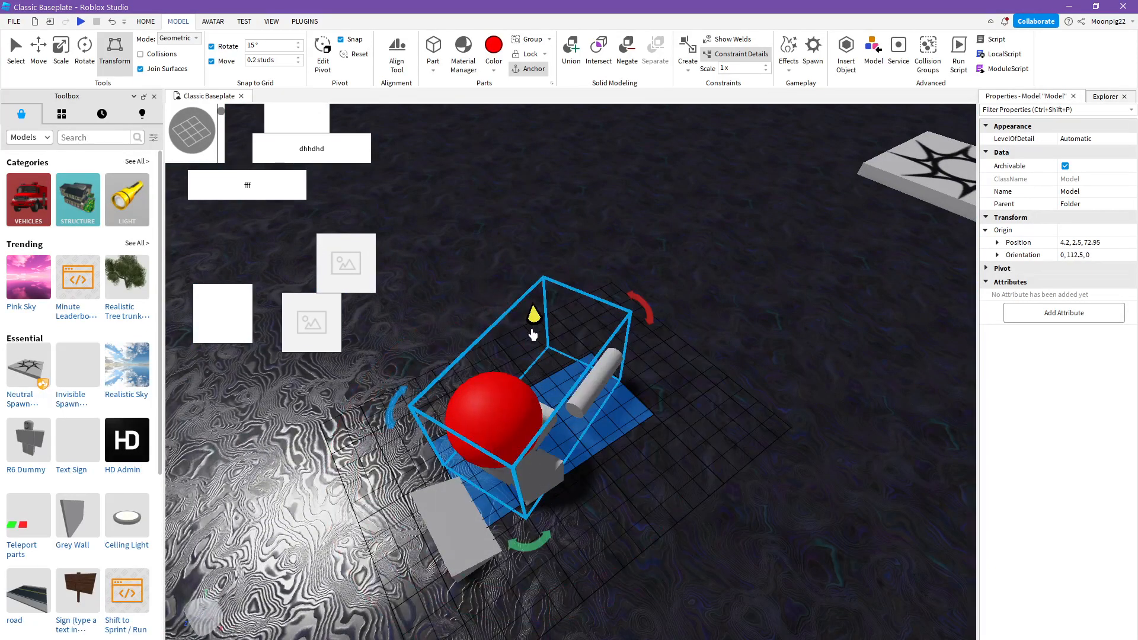
- Raise the grouped model to a height of 6.1, tilt it 22.5 degrees about its X axis, and deselect it
{"action": "left_click_drag", "start_coordinate": [533, 335], "coordinate": [525, 228]}
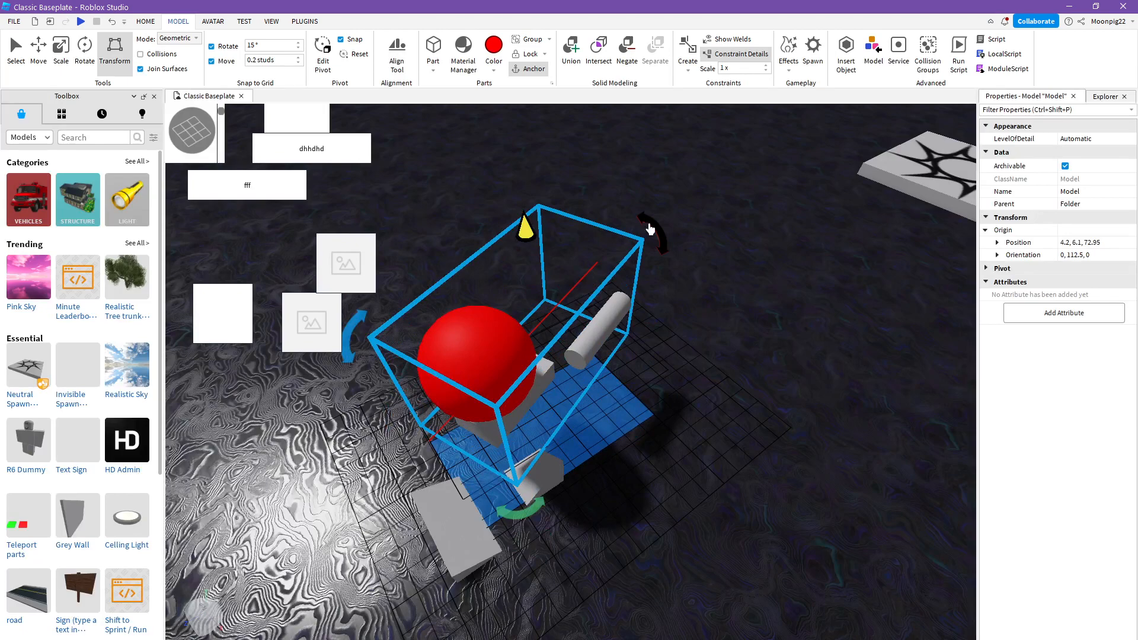
{"action": "left_click_drag", "start_coordinate": [651, 229], "coordinate": [667, 396]}
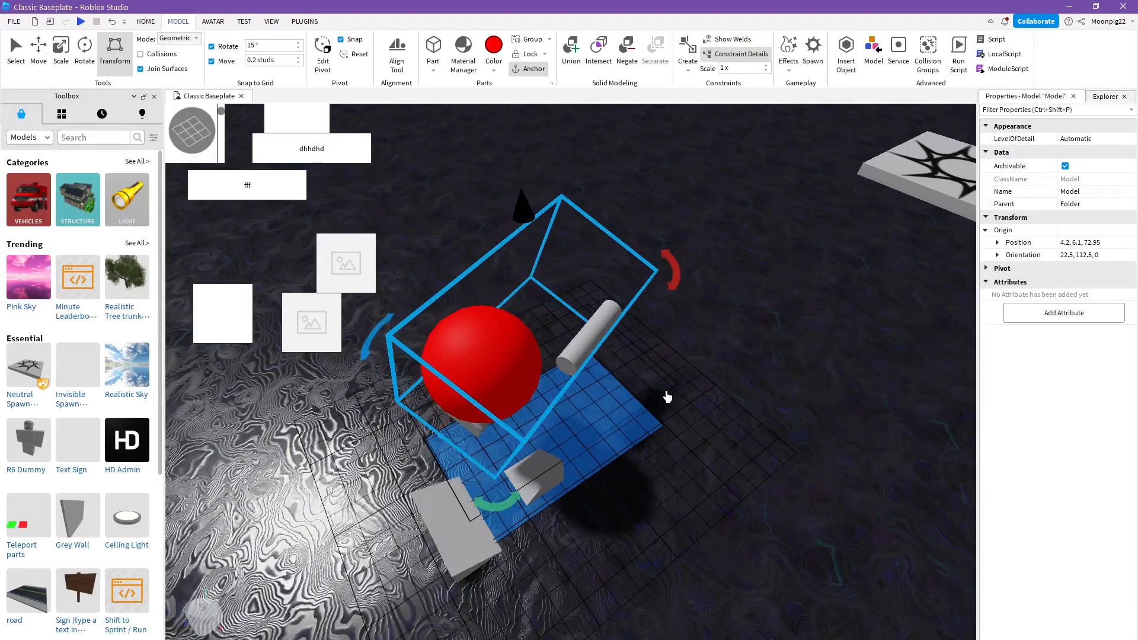
{"action": "key", "text": "w"}
{"action": "right_click_drag", "start_coordinate": [667, 397], "coordinate": [3, 11]}
{"action": "left_click", "coordinate": [674, 352]}
{"action": "key", "text": "s"}
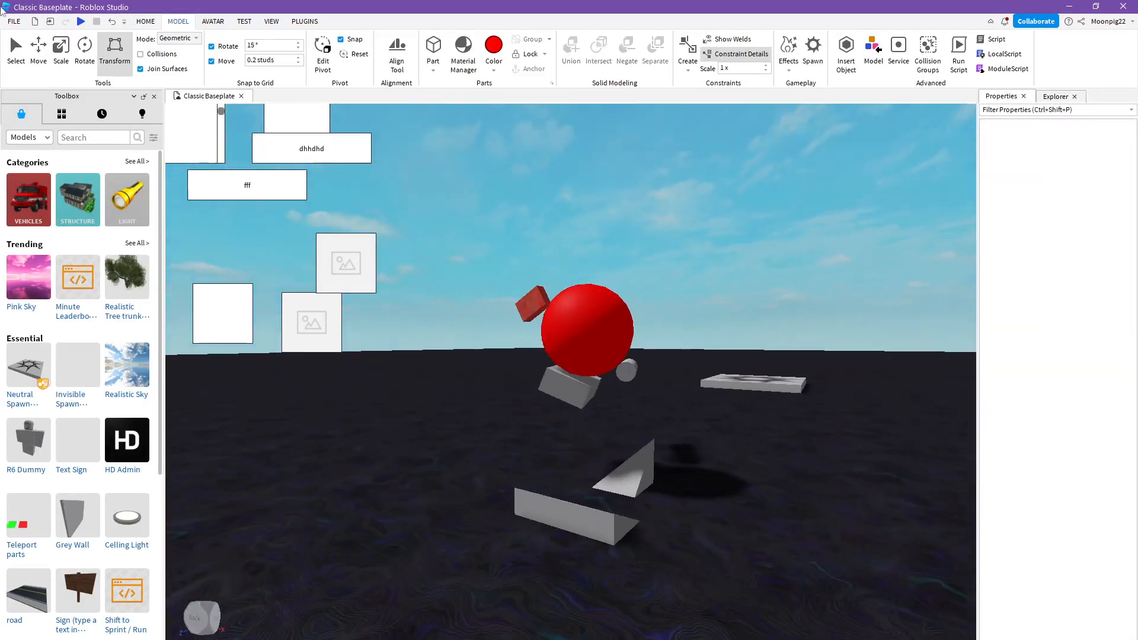
{"action": "key", "text": "d"}
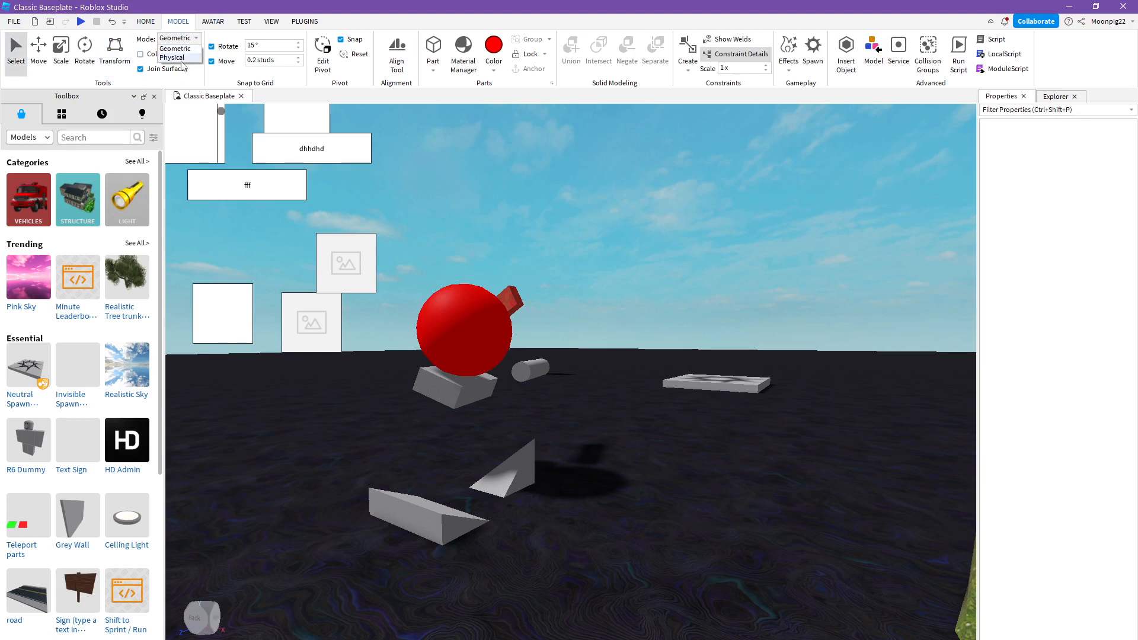
- Switch the transform mode to Physical, show the red sphere's Rotate, Scale and Move handles, and restore Geometric mode
{"action": "left_click", "coordinate": [178, 58]}
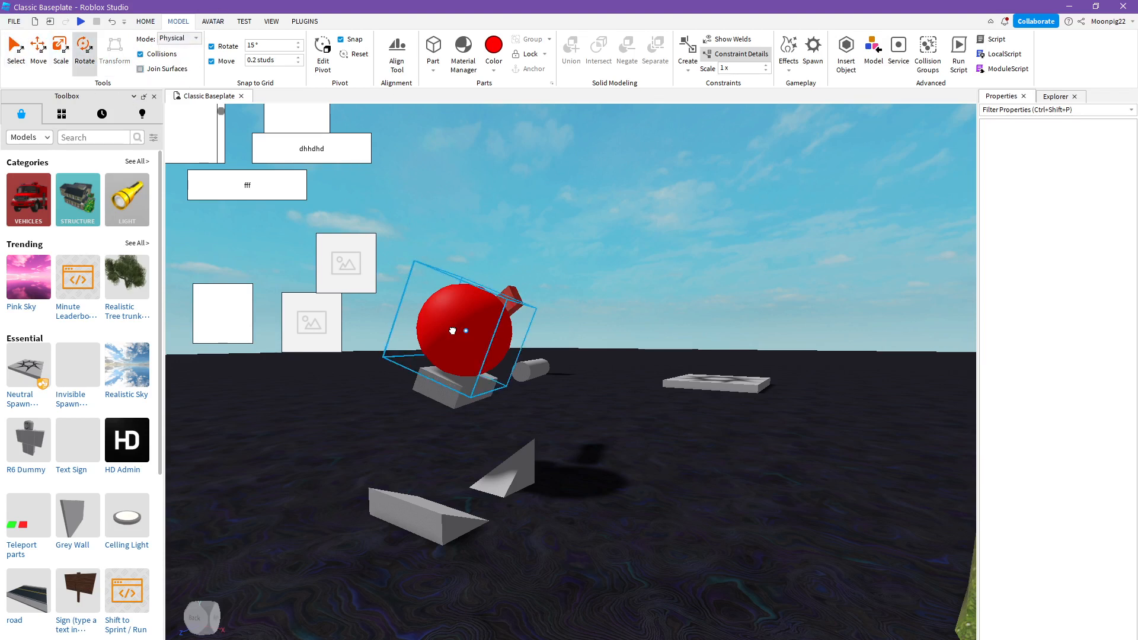
{"action": "left_click", "coordinate": [504, 329]}
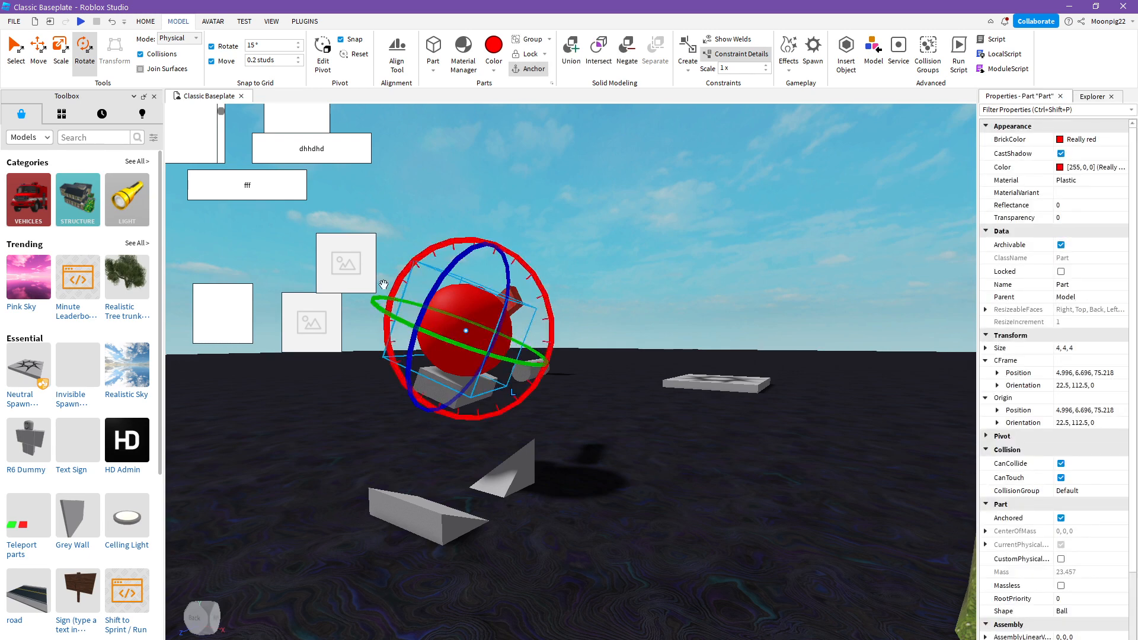
{"action": "left_click", "coordinate": [61, 52]}
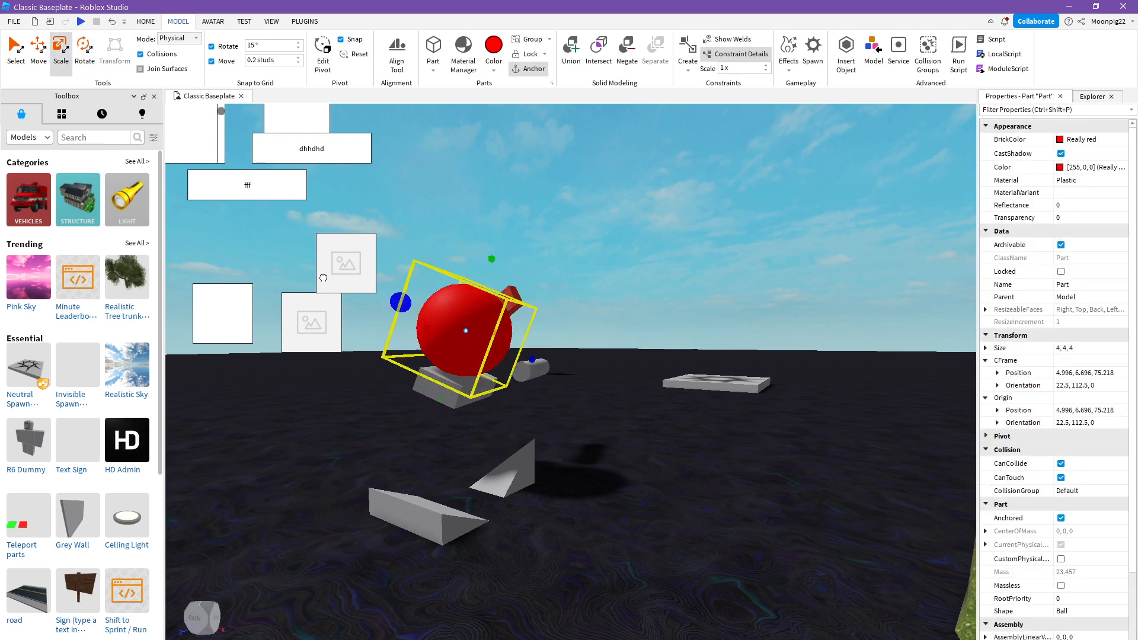
{"action": "left_click", "coordinate": [38, 50]}
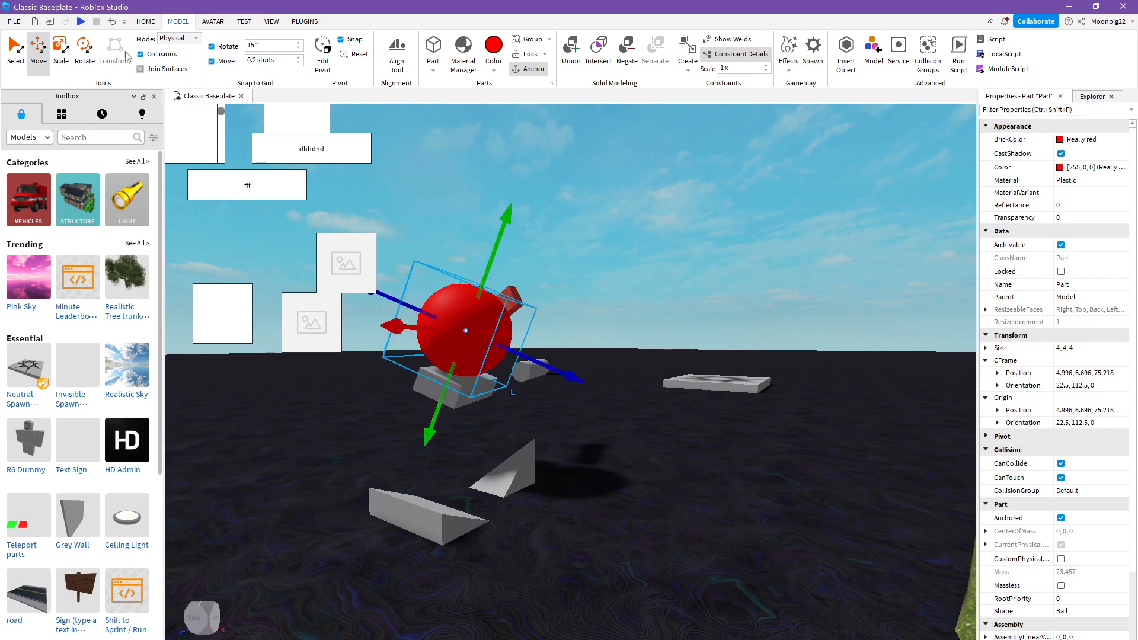
{"action": "left_click", "coordinate": [181, 48]}
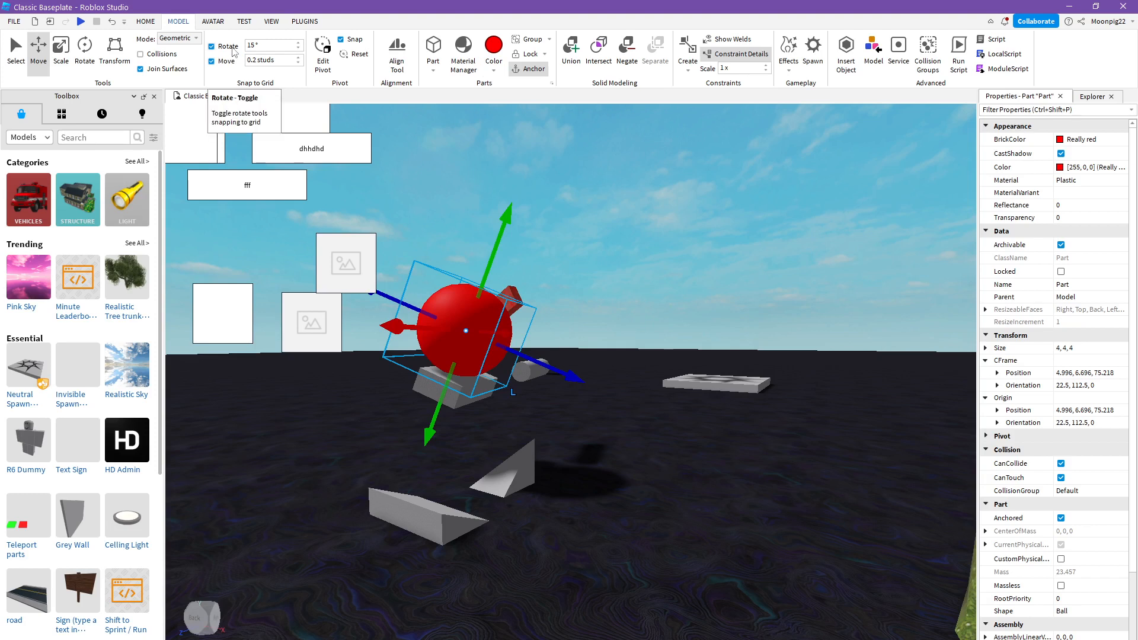
- Move the red sphere upward along its own tilted vertical axis and set the movement snapping to 0.1 studs
{"action": "left_click", "coordinate": [231, 48]}
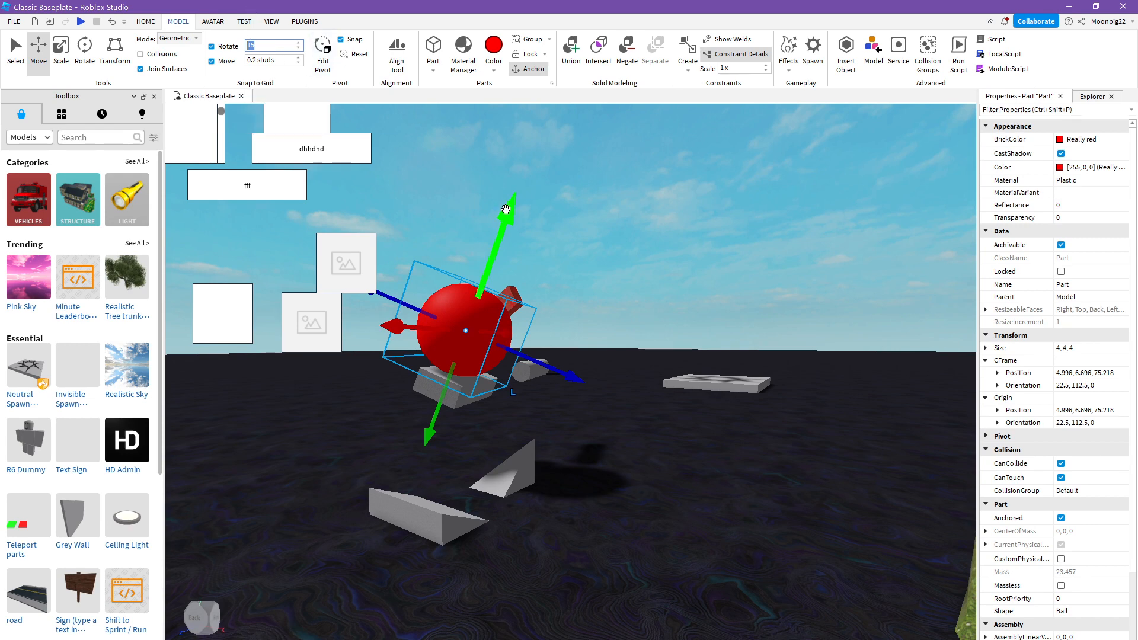
{"action": "left_click_drag", "start_coordinate": [506, 209], "coordinate": [501, 119]}
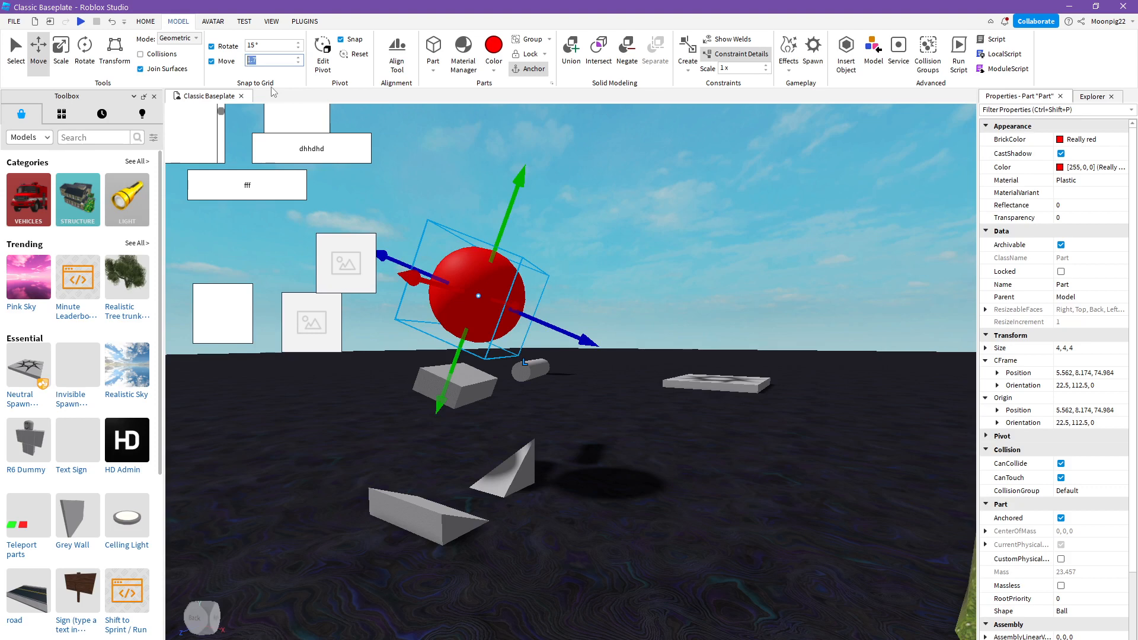
{"action": "left_click_drag", "start_coordinate": [501, 239], "coordinate": [537, 215]}
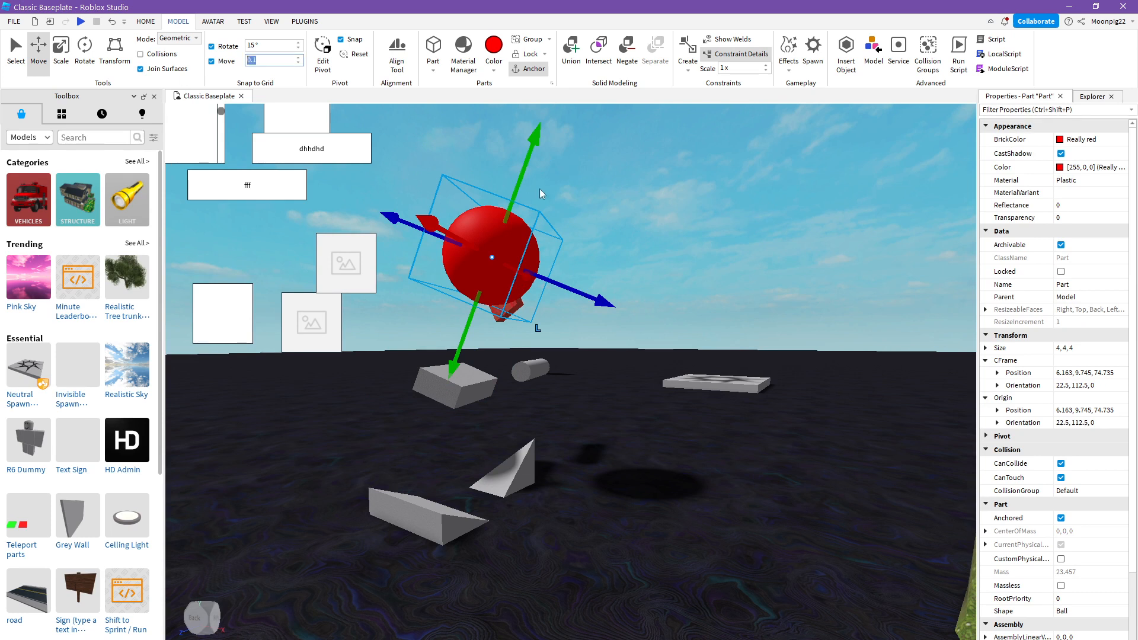
- Select the grouped model with the red sphere and lower it along its tilted axis to about 3.16, 3.644, 73.381
{"action": "left_click", "coordinate": [469, 307]}
{"action": "left_click", "coordinate": [512, 259]}
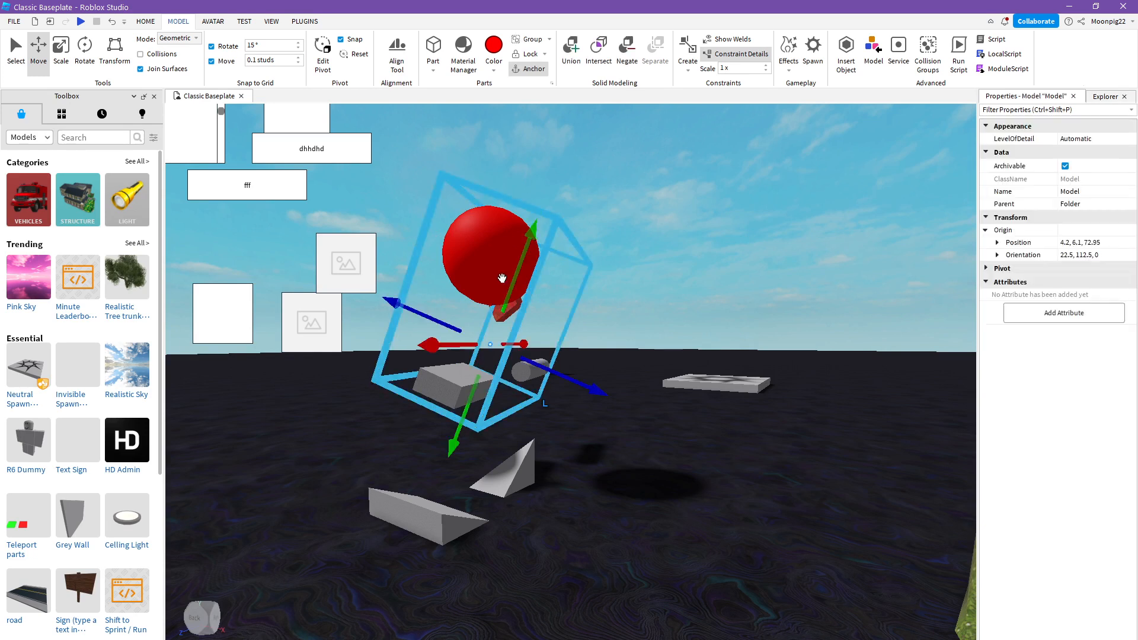
{"action": "left_click_drag", "start_coordinate": [502, 278], "coordinate": [481, 425]}
{"action": "mouse_move", "coordinate": [555, 380]}
{"action": "left_mouse_down"}
{"action": "mouse_move", "coordinate": [571, 390]}
{"action": "mouse_move", "coordinate": [554, 383]}
{"action": "left_mouse_up"}
{"action": "left_click", "coordinate": [740, 339]}
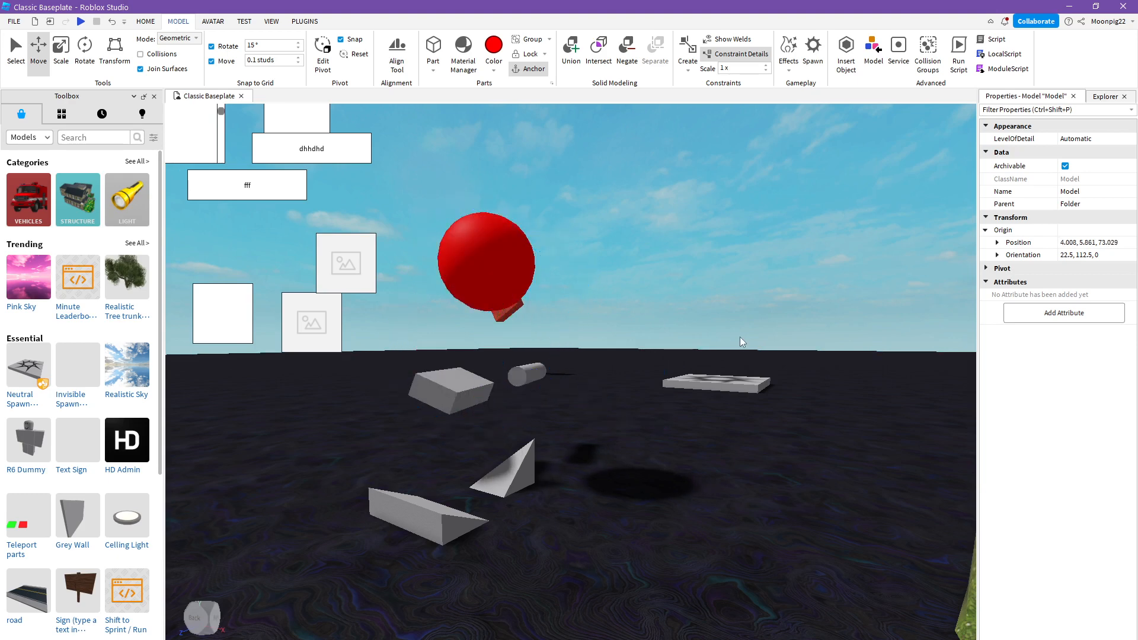
{"action": "left_click", "coordinate": [515, 298]}
{"action": "left_click_drag", "start_coordinate": [524, 264], "coordinate": [574, 339]}
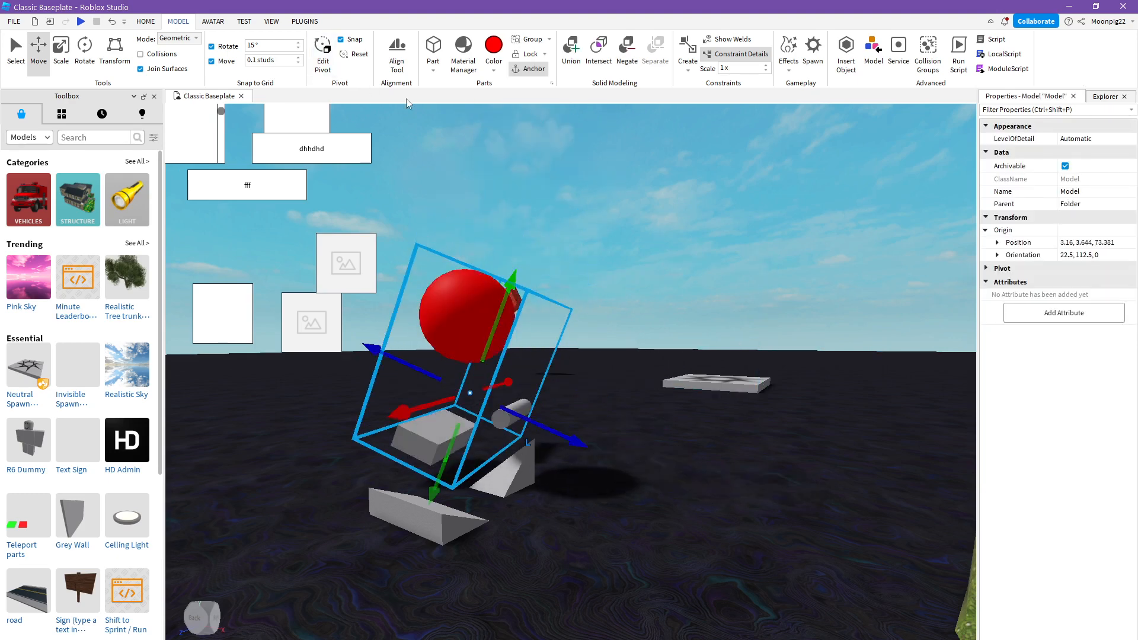
- Turn on pivot editing for the grouped model and deselect the model
{"action": "left_click", "coordinate": [323, 53]}
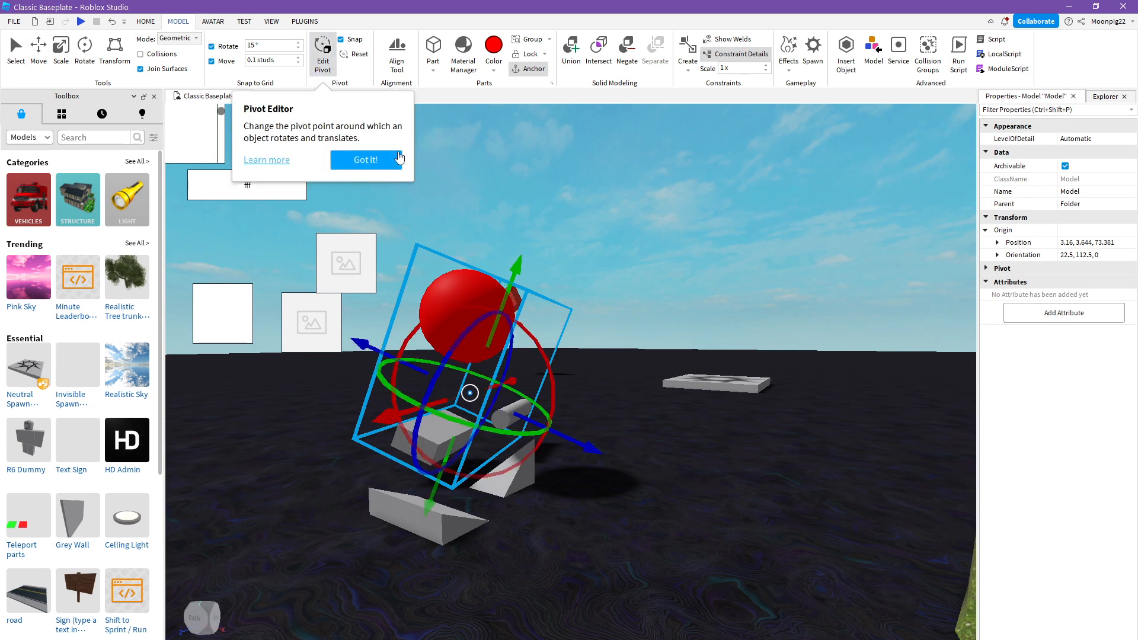
{"action": "left_click_drag", "start_coordinate": [471, 431], "coordinate": [553, 163]}
{"action": "right_click_drag", "start_coordinate": [670, 163], "coordinate": [663, 167]}
{"action": "left_click", "coordinate": [670, 162]}
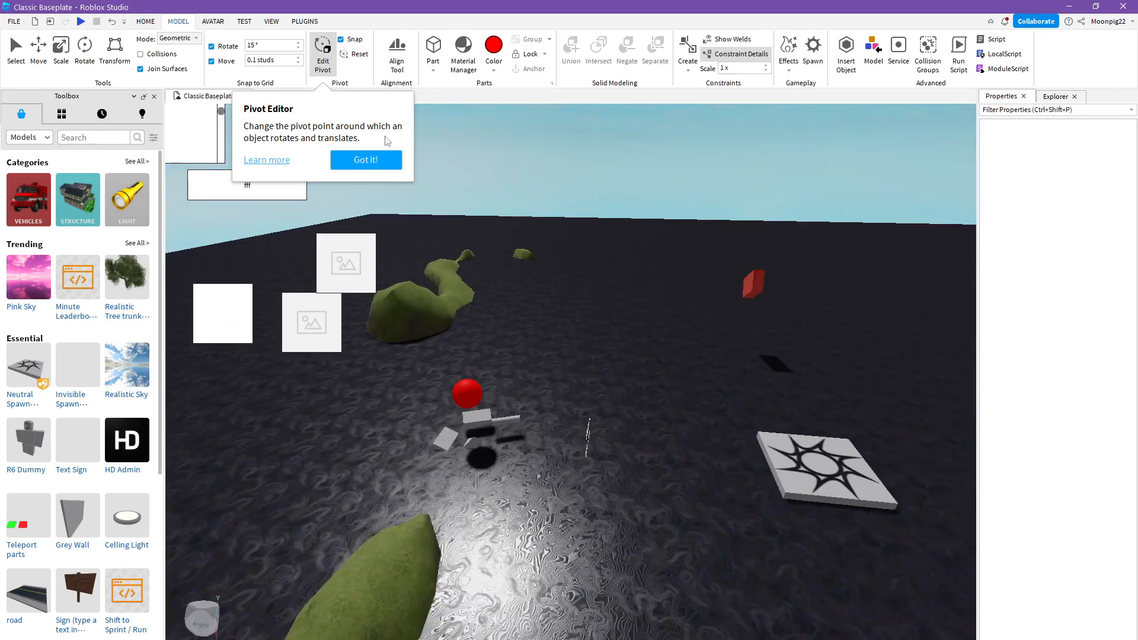
- Dismiss the Pivot Editor tip, show the grouped model's pivot handles, and turn pivot editing off
{"action": "left_click", "coordinate": [385, 162]}
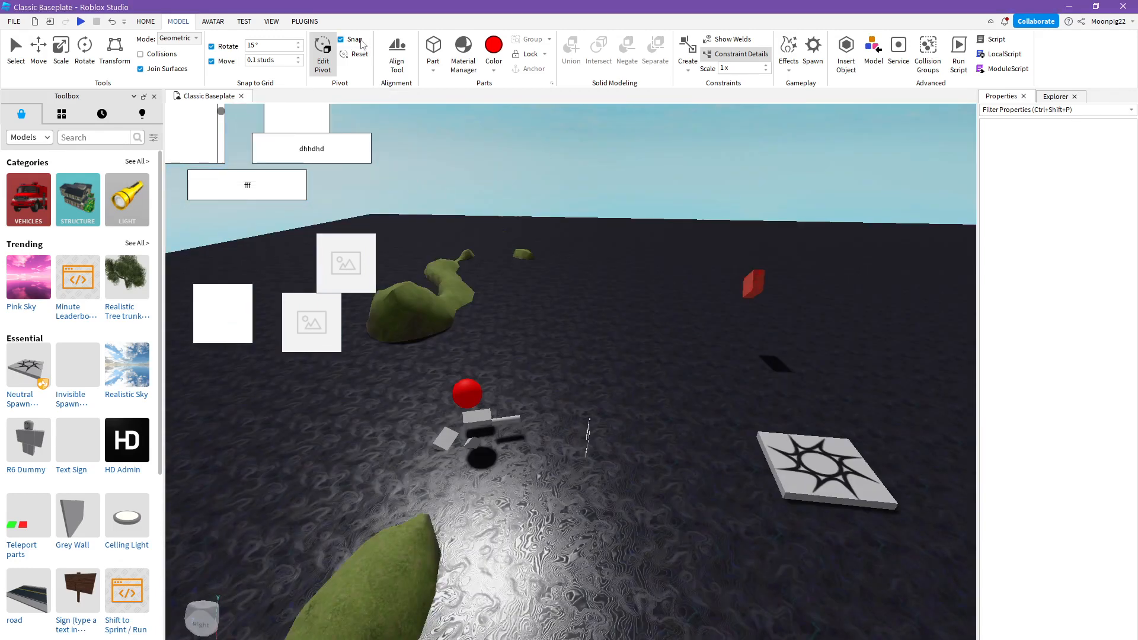
{"action": "left_click", "coordinate": [491, 399]}
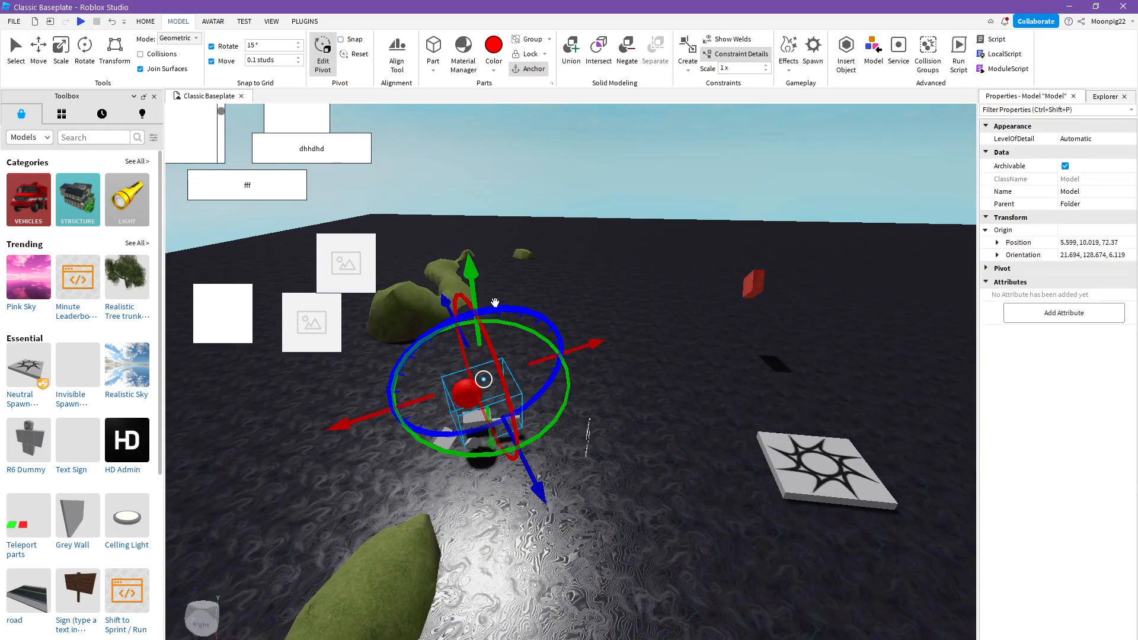
{"action": "left_click", "coordinate": [324, 53]}
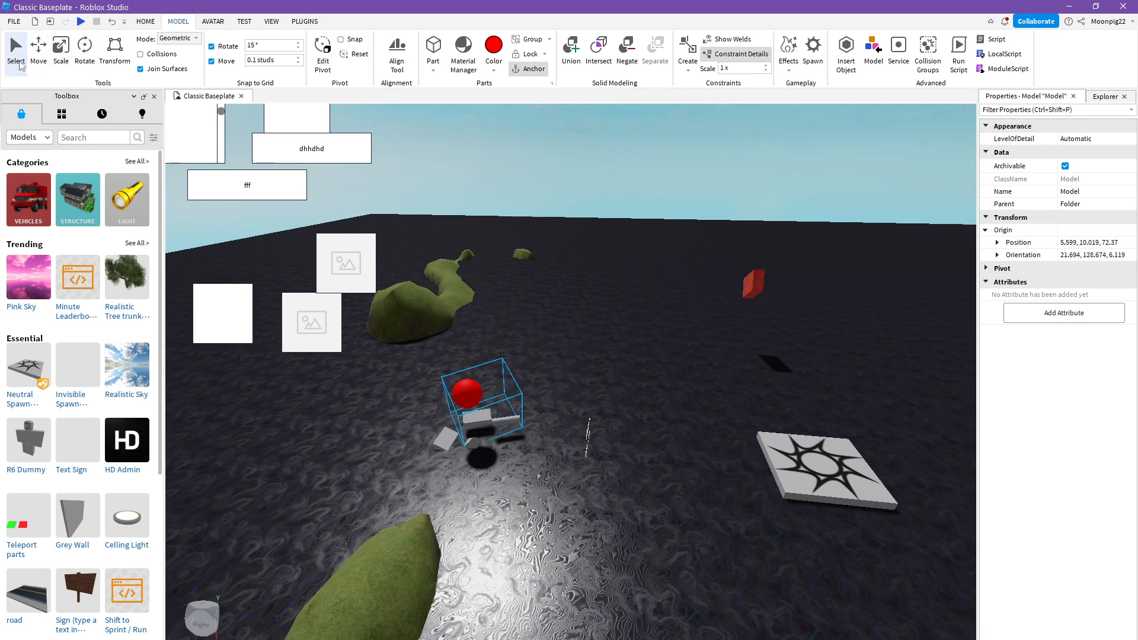
- Open the Align Tool for the selected model, look at its options with the first alignment mode chosen, and close it
{"action": "left_click", "coordinate": [390, 61]}
{"action": "scroll", "coordinate": [321, 315], "scroll_direction": "up", "scroll_amount": 7}
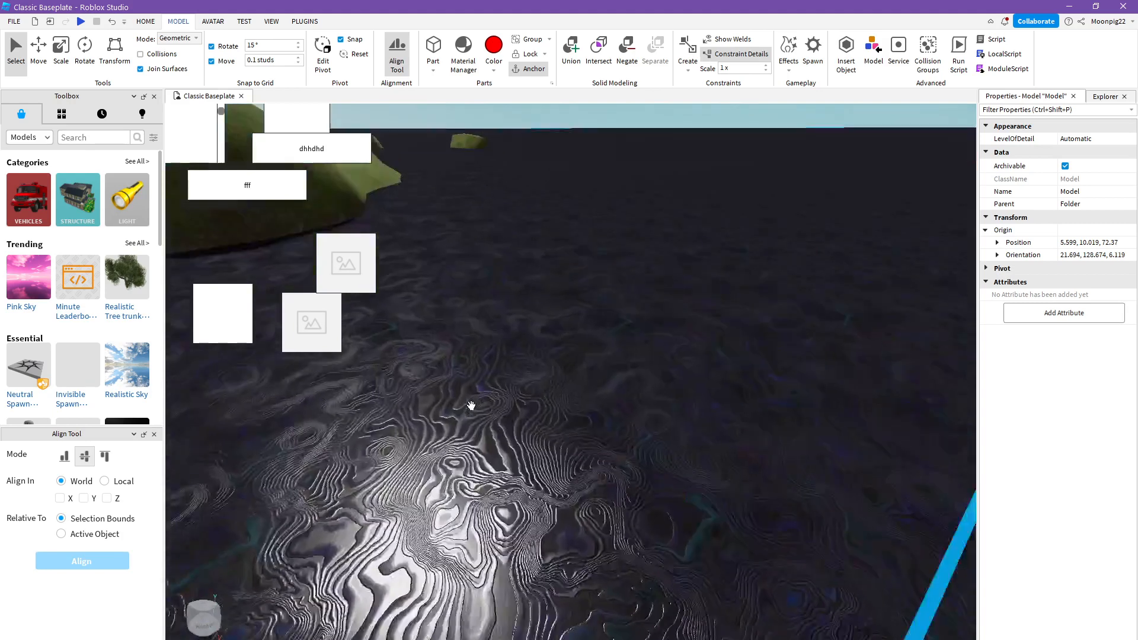
{"action": "scroll", "coordinate": [471, 405], "scroll_direction": "down", "scroll_amount": 7}
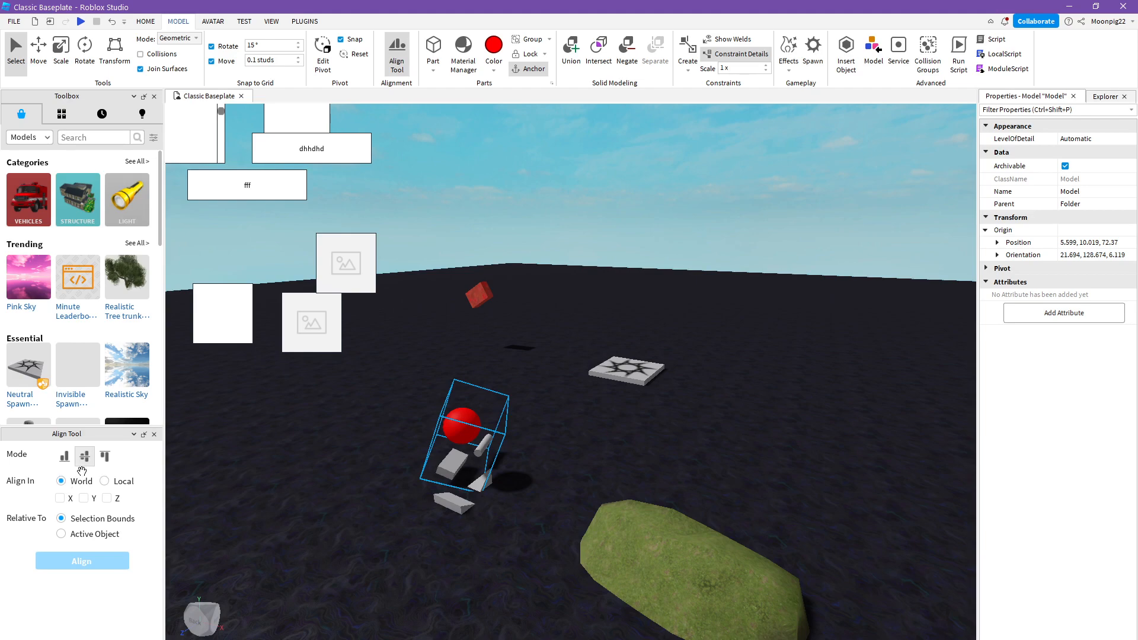
{"action": "right_click_drag", "start_coordinate": [419, 526], "coordinate": [419, 526]}
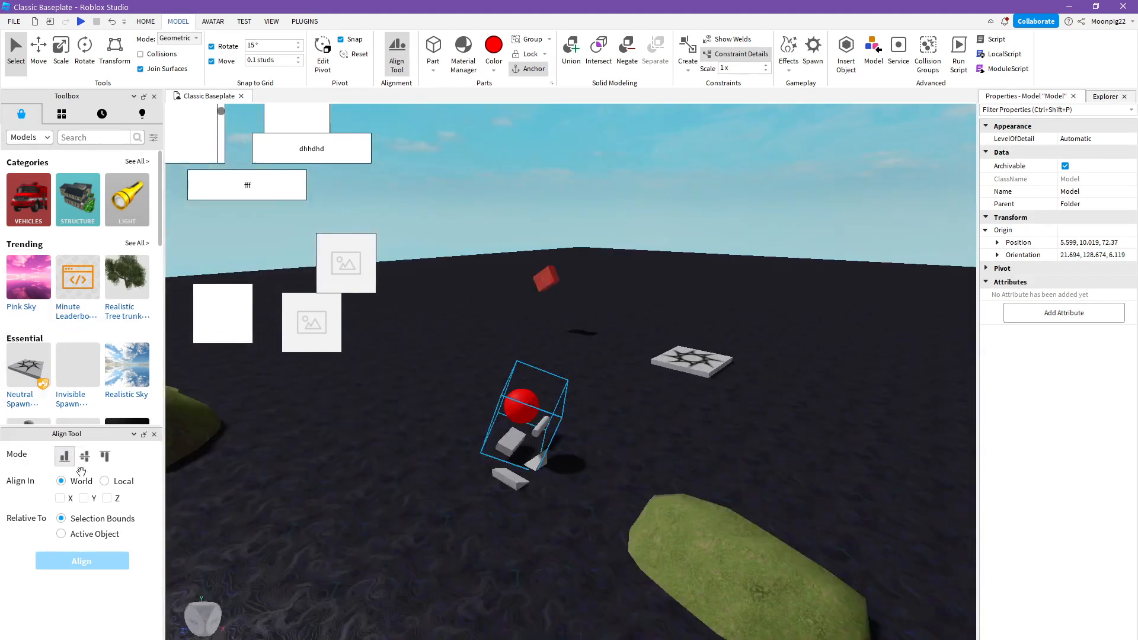
{"action": "left_click", "coordinate": [154, 434]}
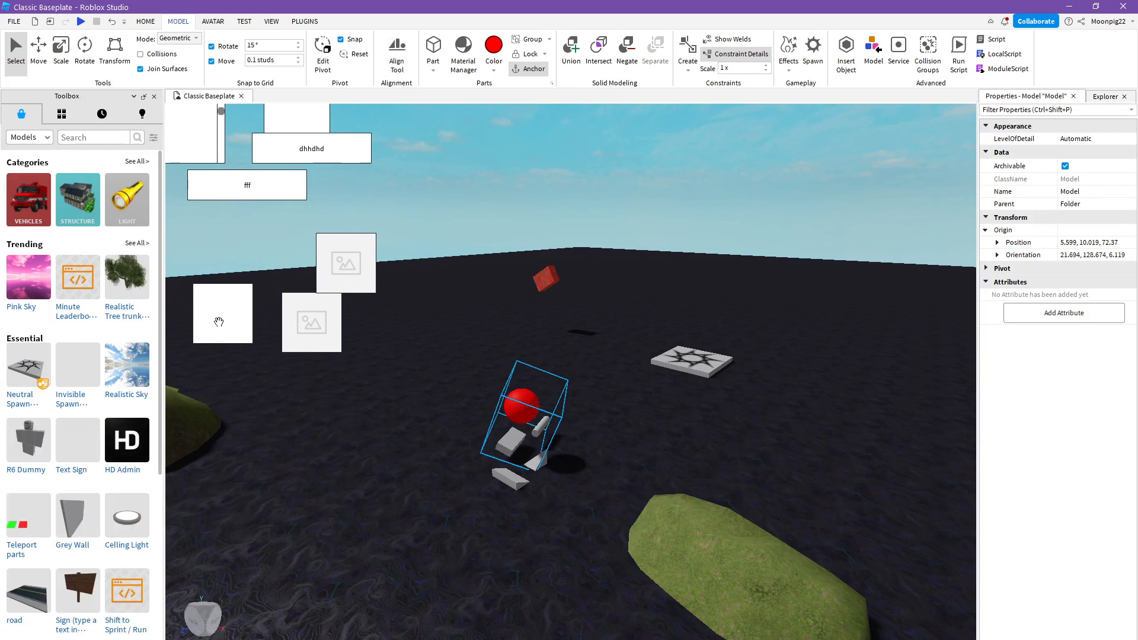
- Try to union the selected grouped model with the red sphere and deselect it
{"action": "left_click", "coordinate": [571, 50]}
{"action": "left_click", "coordinate": [579, 368]}
{"action": "left_click", "coordinate": [721, 200]}
{"action": "scroll", "coordinate": [720, 200], "scroll_direction": "up", "scroll_amount": 3}
{"action": "right_click_drag", "start_coordinate": [721, 201], "coordinate": [705, 220]}
{"action": "scroll", "coordinate": [705, 220], "scroll_direction": "down", "scroll_amount": 2}
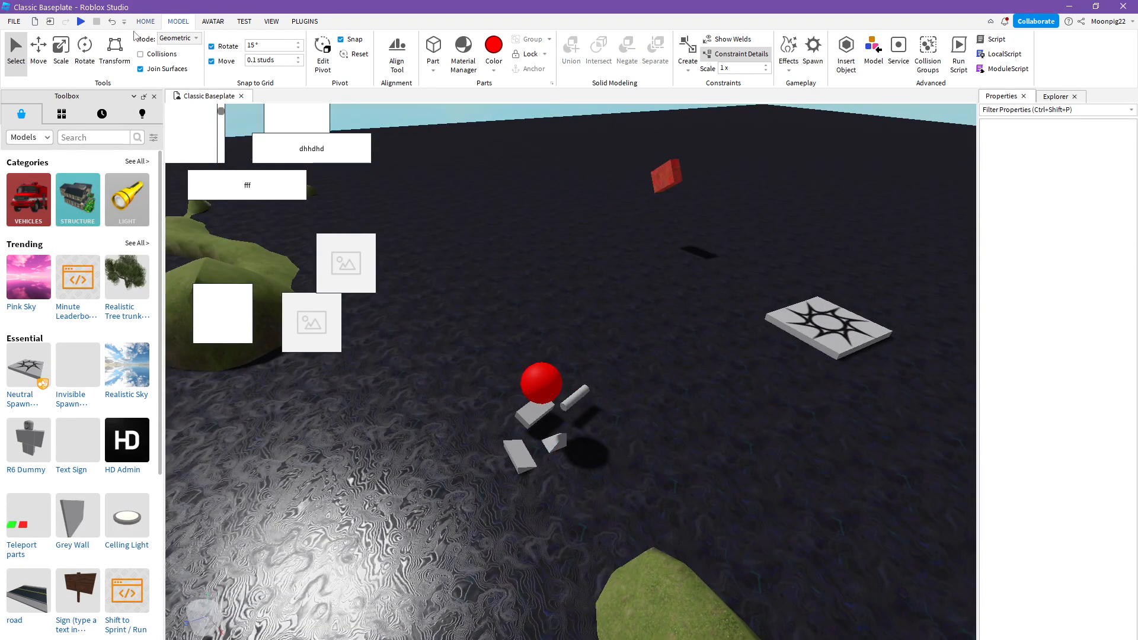
- Insert a red block part on the baseplate at about -3.8, 0.5, 60.3 and convert it into a union
{"action": "left_click", "coordinate": [434, 47]}
{"action": "right_click_drag", "start_coordinate": [597, 188], "coordinate": [585, 256]}
{"action": "scroll", "coordinate": [585, 256], "scroll_direction": "up", "scroll_amount": 3}
{"action": "left_click_drag", "start_coordinate": [482, 425], "coordinate": [535, 388]}
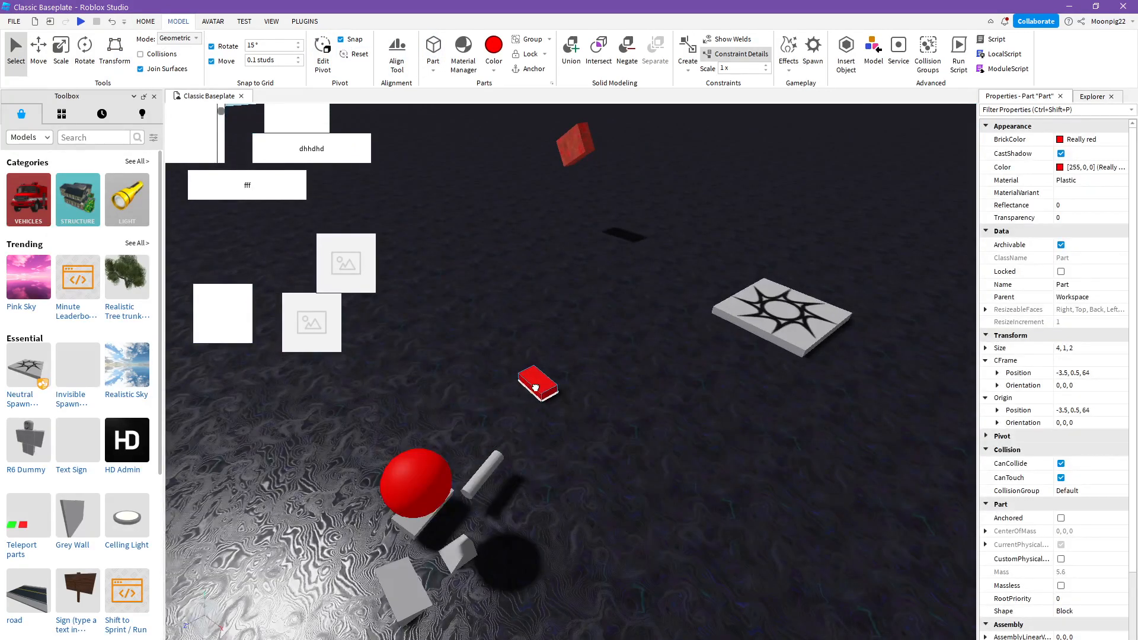
{"action": "left_click", "coordinate": [572, 50]}
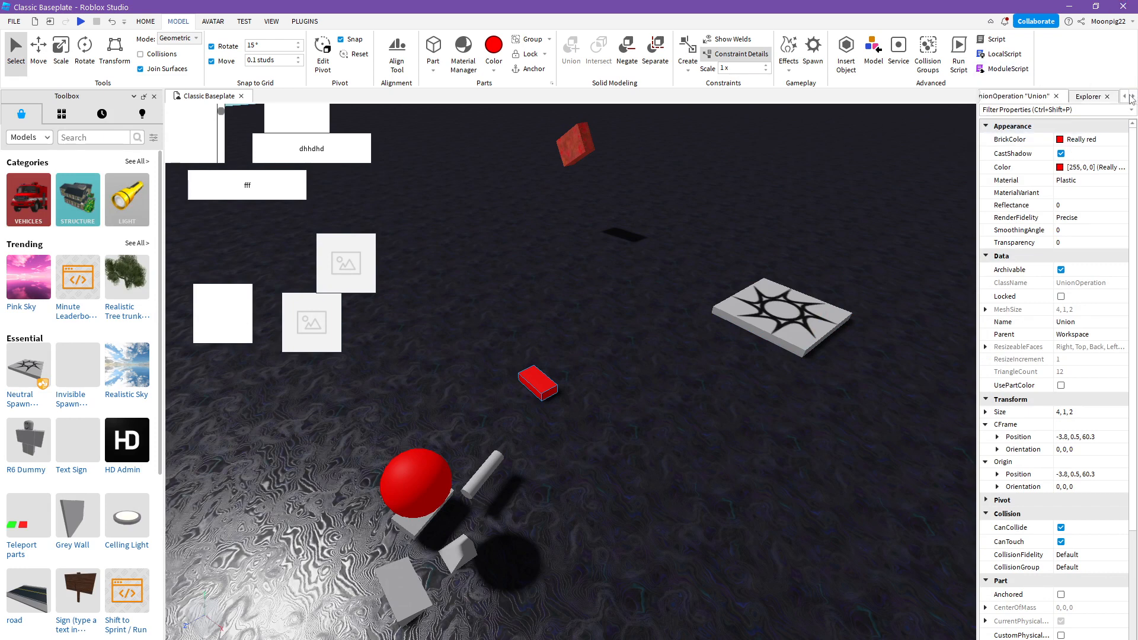
- Find the new union in the Explorer hierarchy under Workspace and delete it
{"action": "left_click", "coordinate": [1109, 97]}
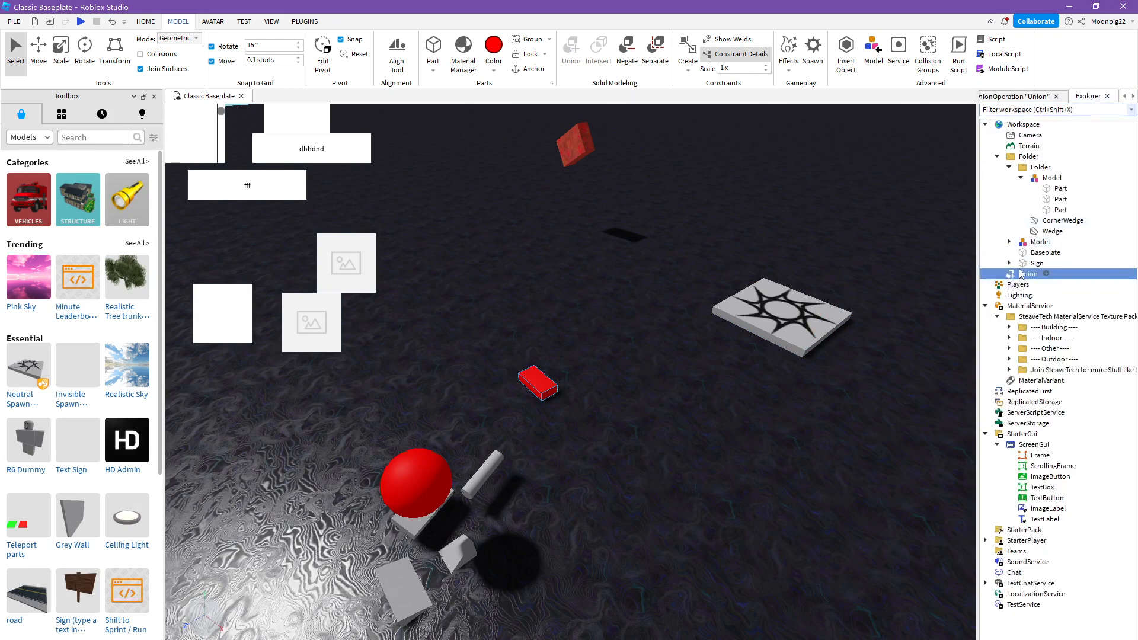
{"action": "right_click", "coordinate": [1019, 271]}
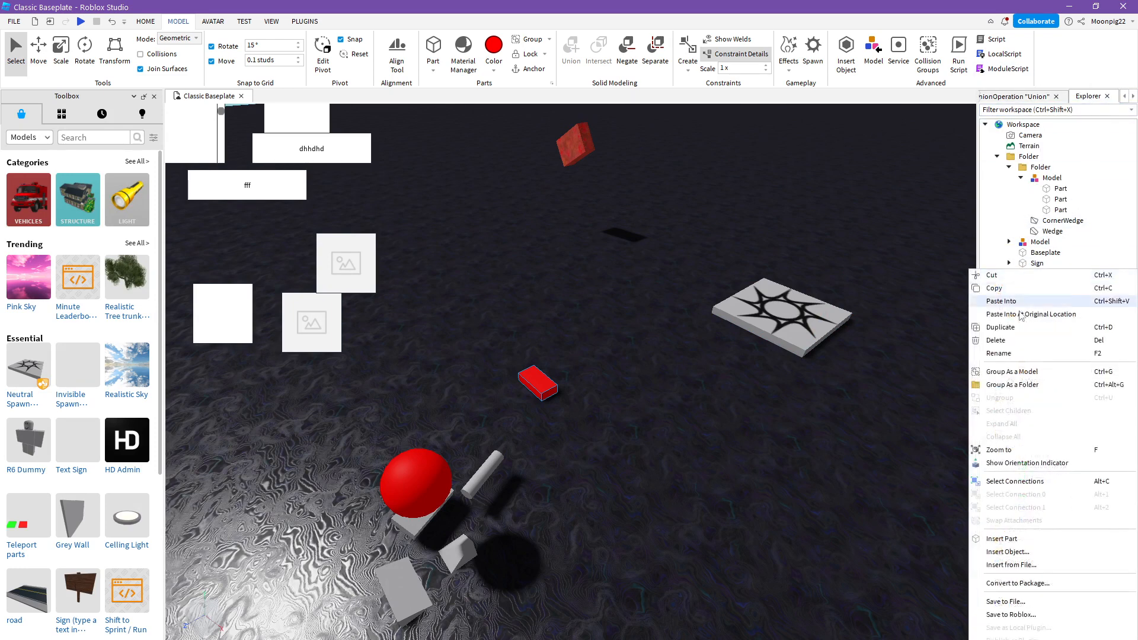
{"action": "left_click", "coordinate": [1006, 341]}
- Insert another red block part, convert it into a union, and delete it from the scene
{"action": "right_click_drag", "start_coordinate": [589, 147], "coordinate": [590, 149]}
{"action": "left_click", "coordinate": [434, 48]}
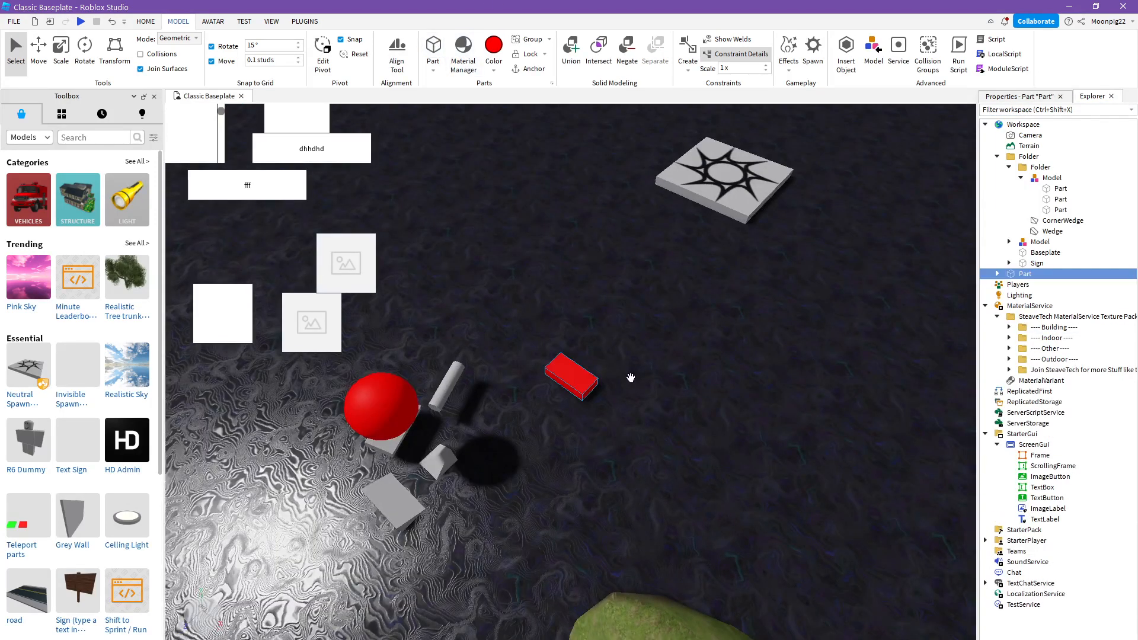
{"action": "left_click", "coordinate": [569, 47]}
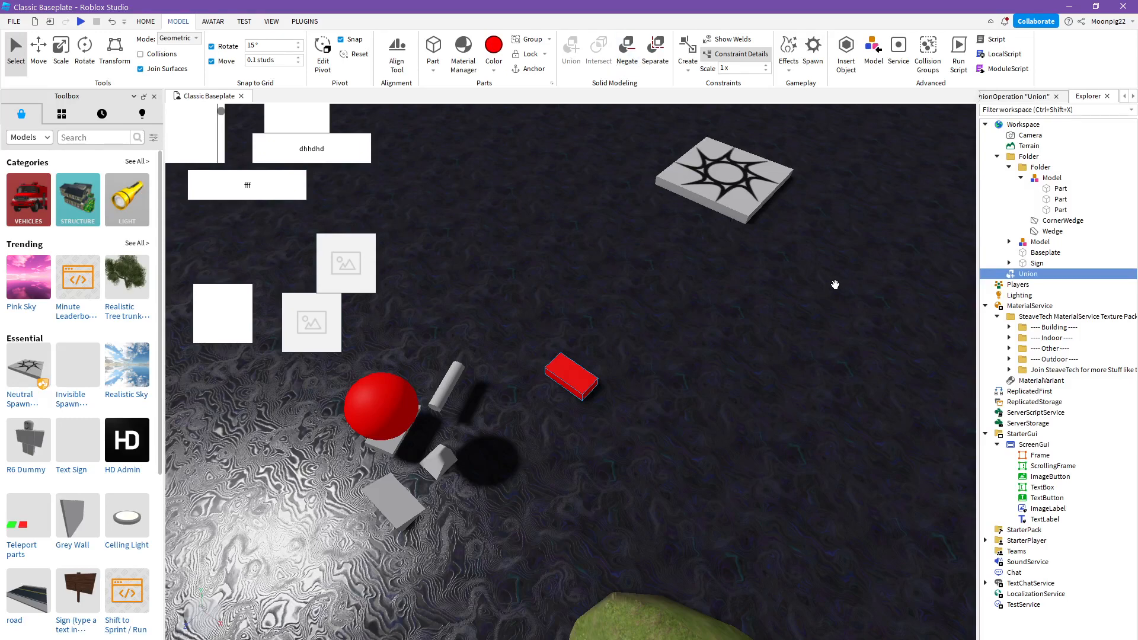
{"action": "right_click", "coordinate": [567, 379]}
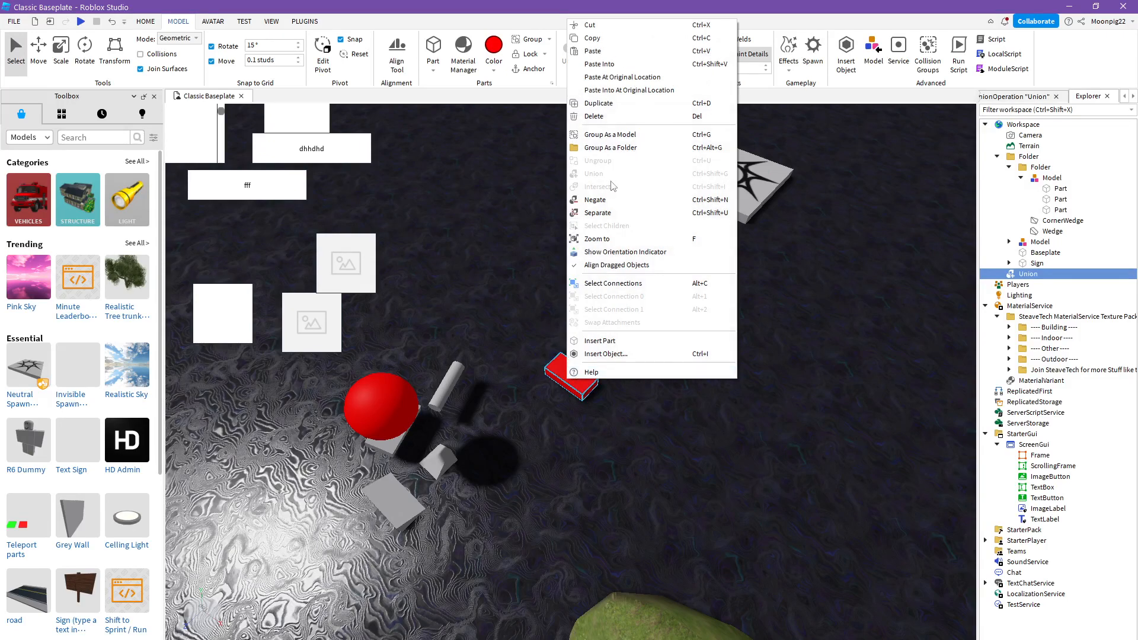
{"action": "left_click", "coordinate": [586, 113]}
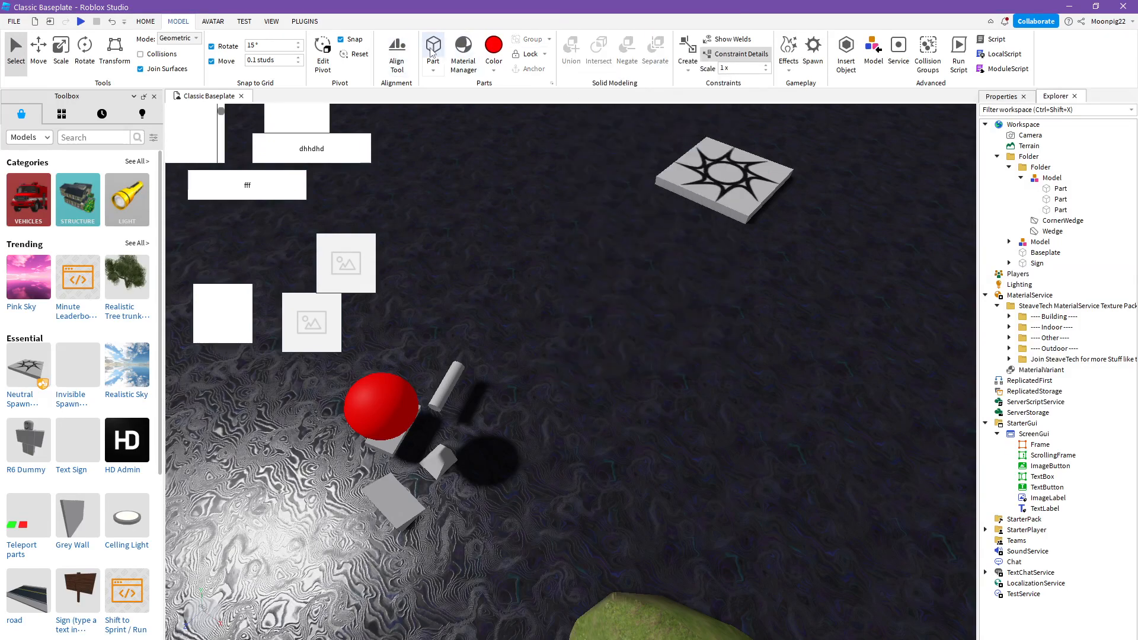
- Convert a new red block part into an intersection and move it aside, and turn a second new block into a union
{"action": "left_click", "coordinate": [598, 49]}
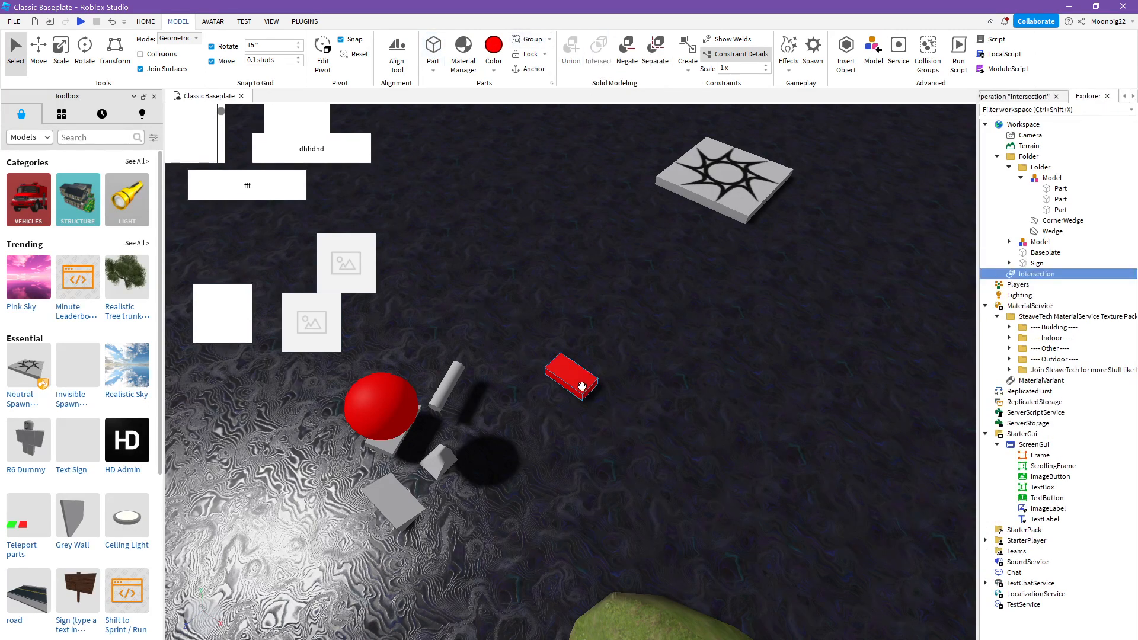
{"action": "left_click_drag", "start_coordinate": [564, 383], "coordinate": [618, 360]}
{"action": "right_click_drag", "start_coordinate": [629, 357], "coordinate": [630, 357]}
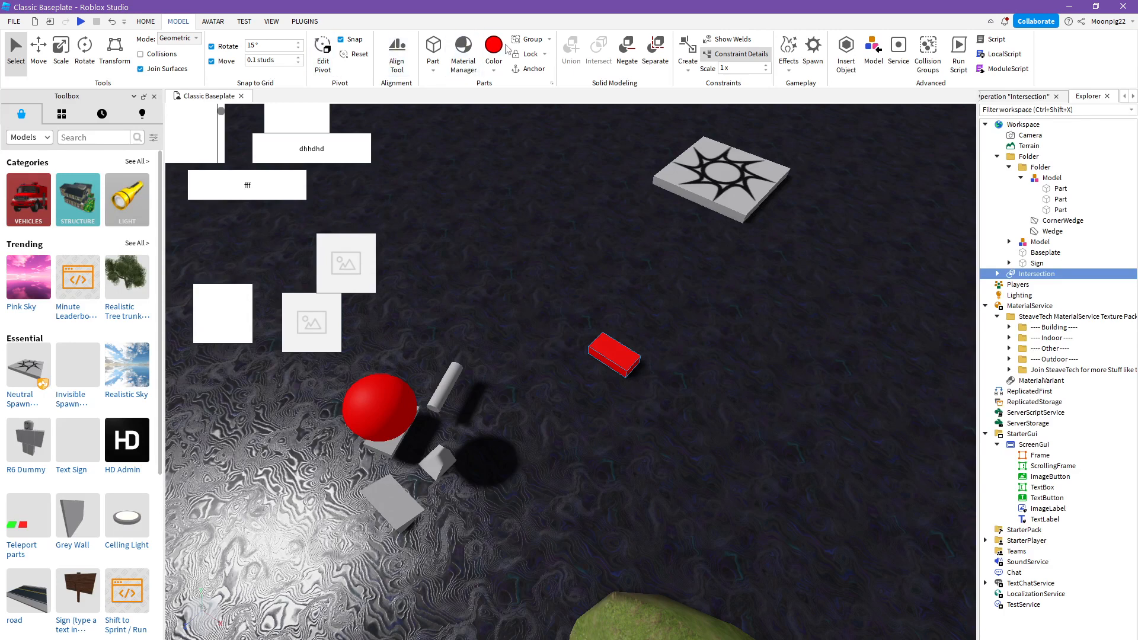
{"action": "left_click", "coordinate": [426, 53]}
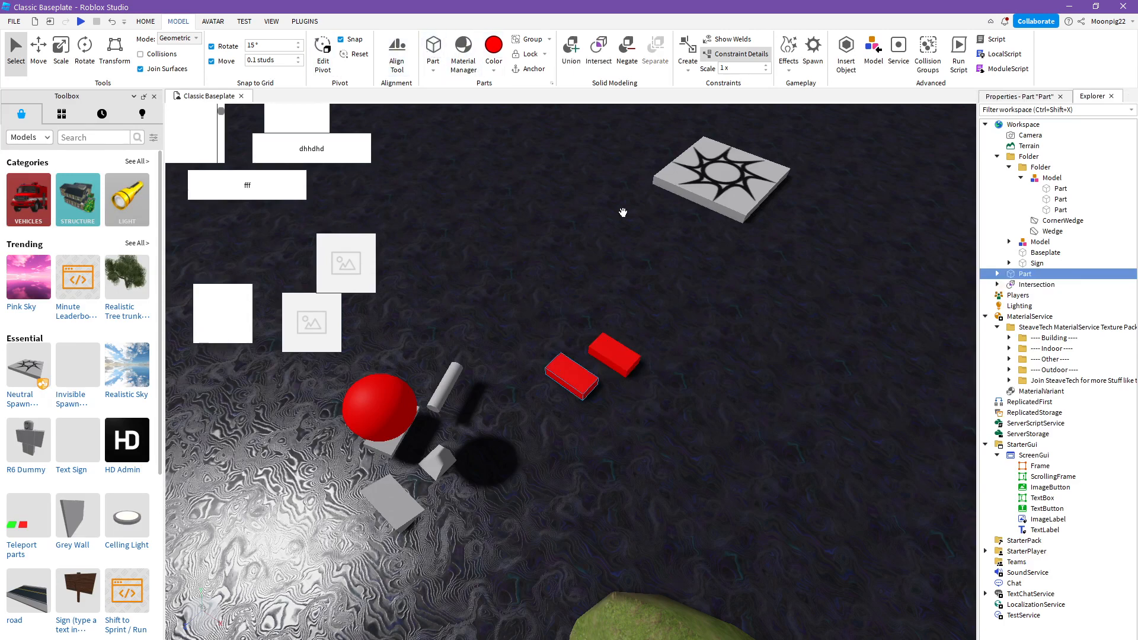
{"action": "left_click", "coordinate": [568, 48]}
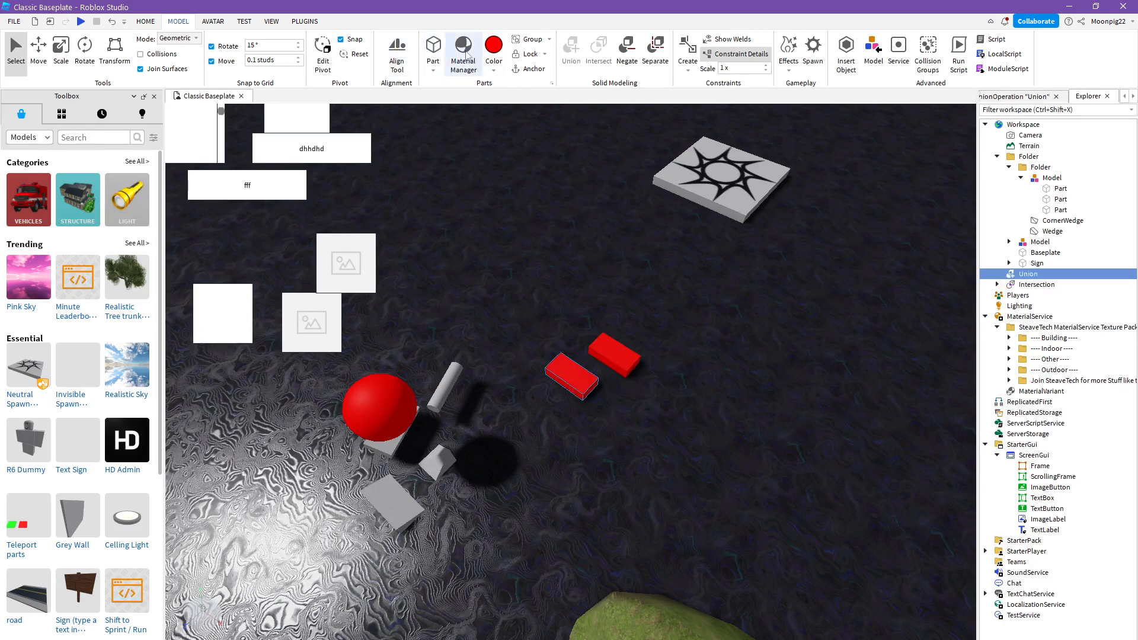
- Insert a third red block part, move it away from the union block, and negate it
{"action": "left_click", "coordinate": [434, 49]}
{"action": "left_click_drag", "start_coordinate": [571, 373], "coordinate": [523, 295]}
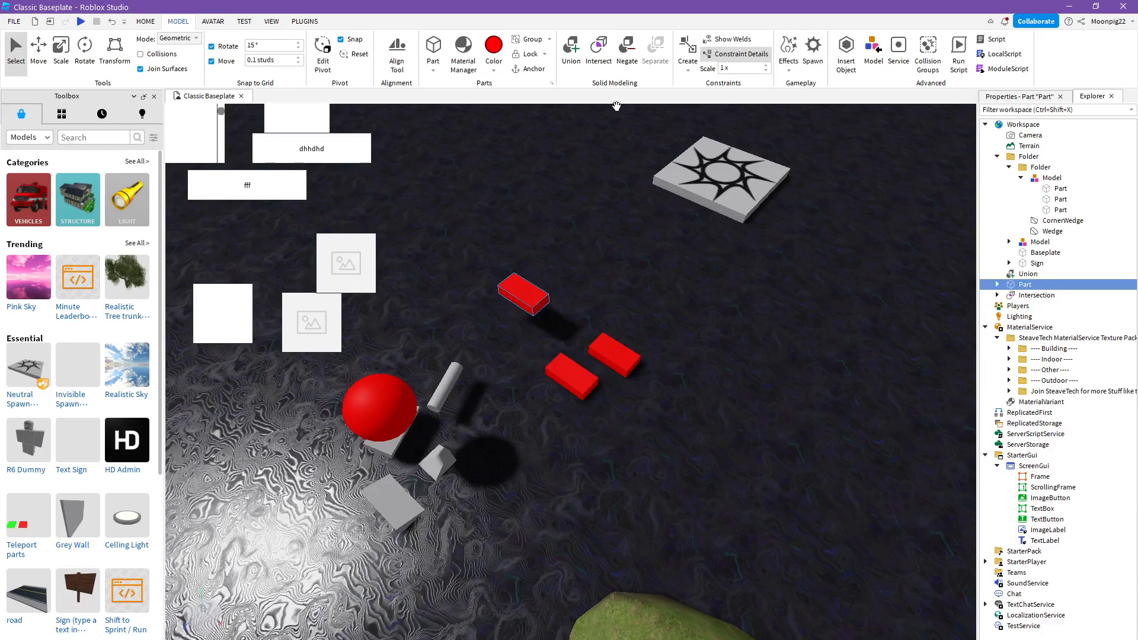
{"action": "left_click", "coordinate": [628, 42]}
- Insert a fourth red block part near the spawn location, delete its Weld, and select the part
{"action": "right_click_drag", "start_coordinate": [610, 238], "coordinate": [620, 164]}
{"action": "scroll", "coordinate": [610, 237], "scroll_direction": "up", "scroll_amount": 3}
{"action": "left_click", "coordinate": [432, 44]}
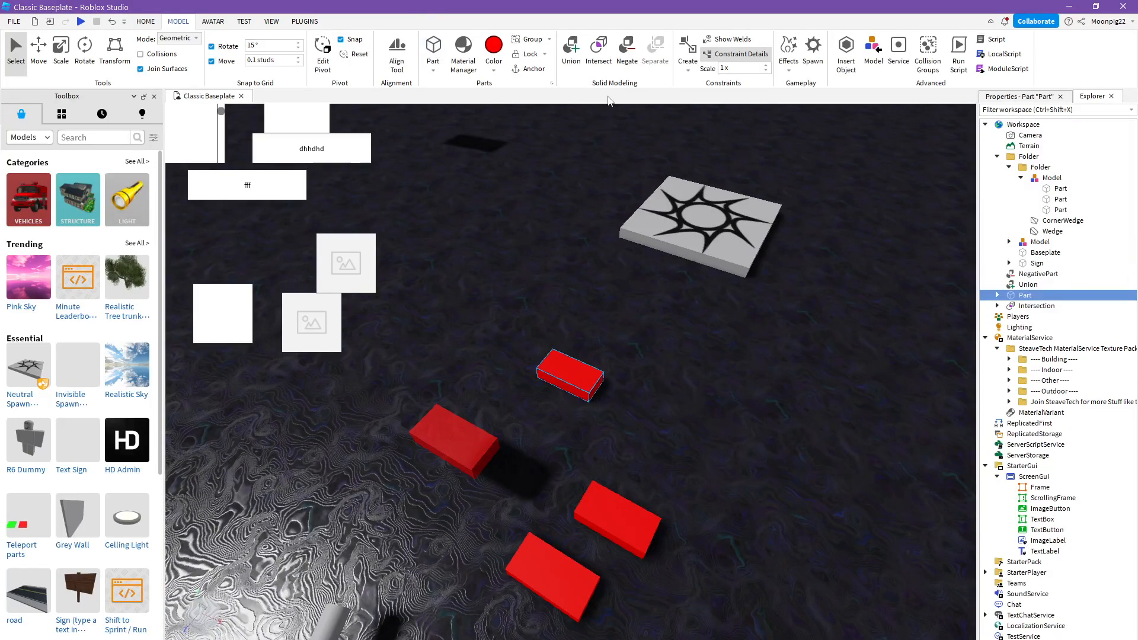
{"action": "right_click_drag", "start_coordinate": [654, 196], "coordinate": [654, 196]}
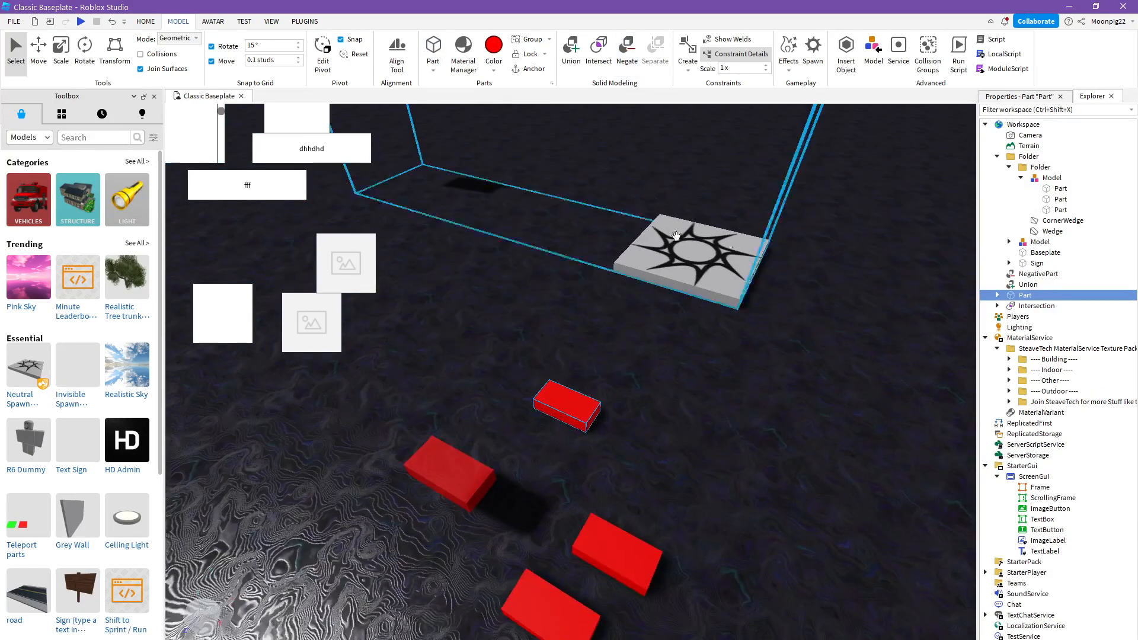
{"action": "left_click", "coordinate": [997, 295]}
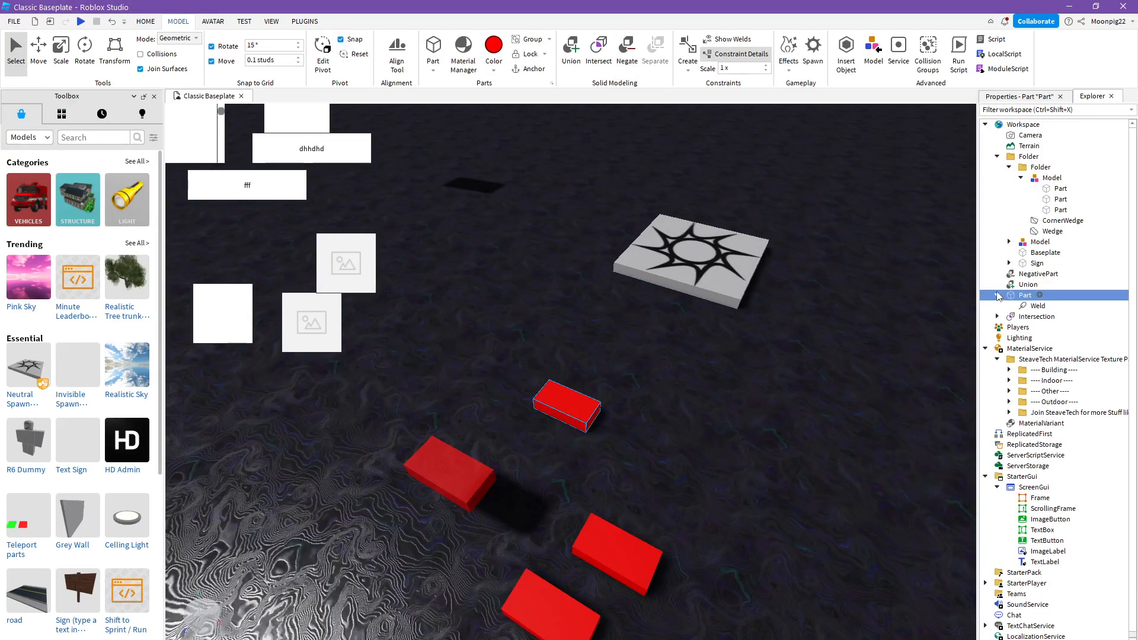
{"action": "right_click", "coordinate": [1028, 305]}
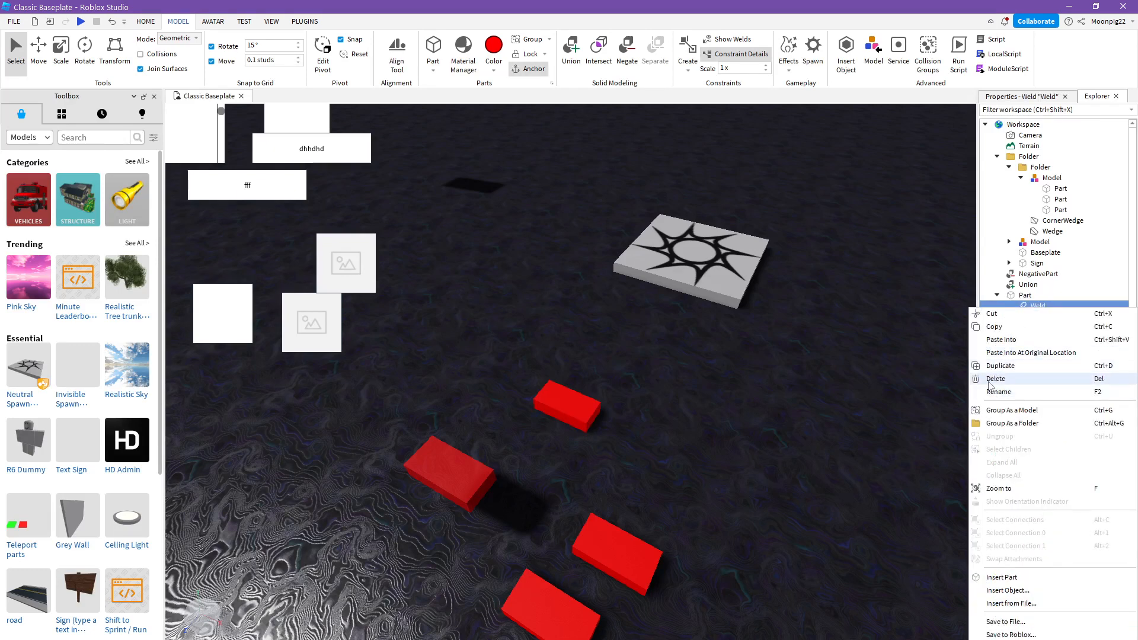
{"action": "left_click", "coordinate": [999, 379]}
{"action": "left_click", "coordinate": [1017, 296]}
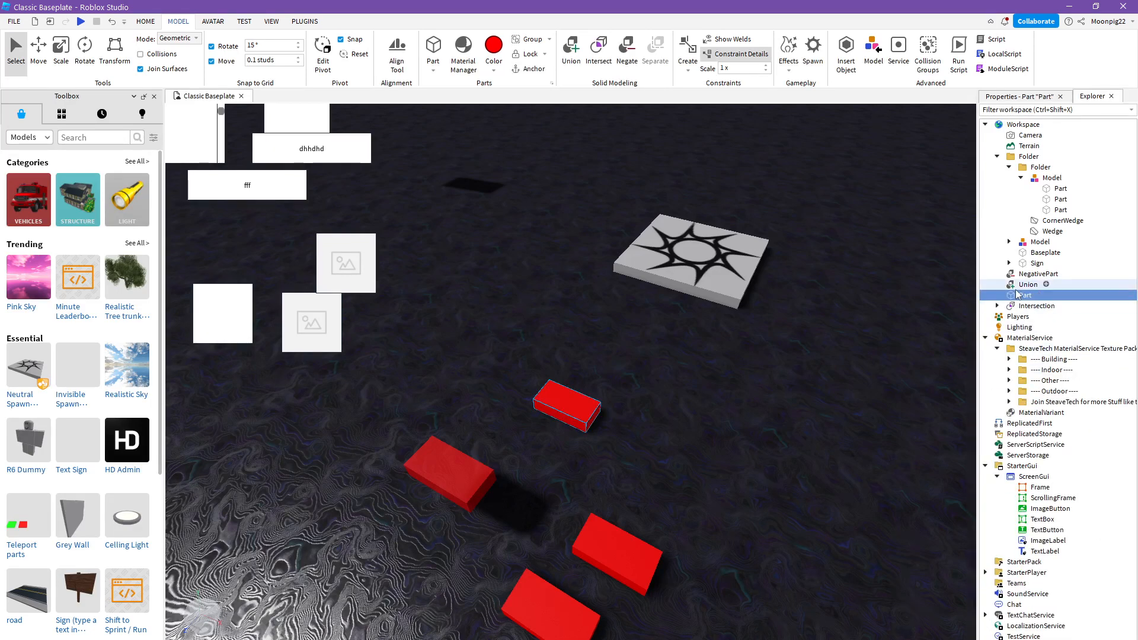
- Toggle the first negative block back to a normal part and negative again, and negate the newest block part too
{"action": "left_click", "coordinate": [451, 465]}
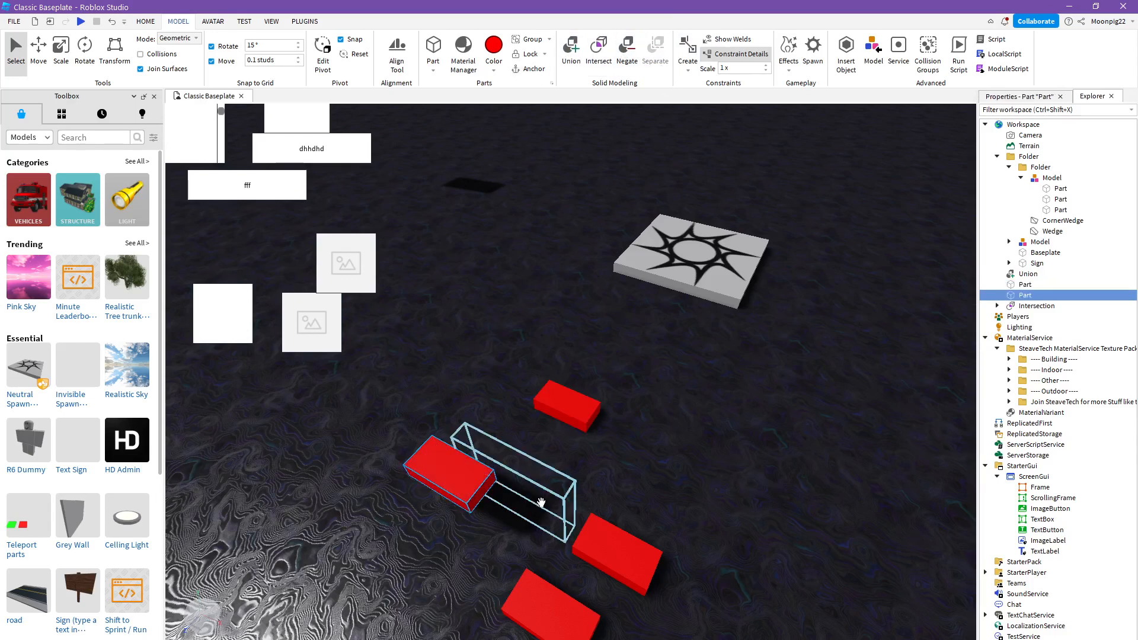
{"action": "left_click", "coordinate": [627, 48]}
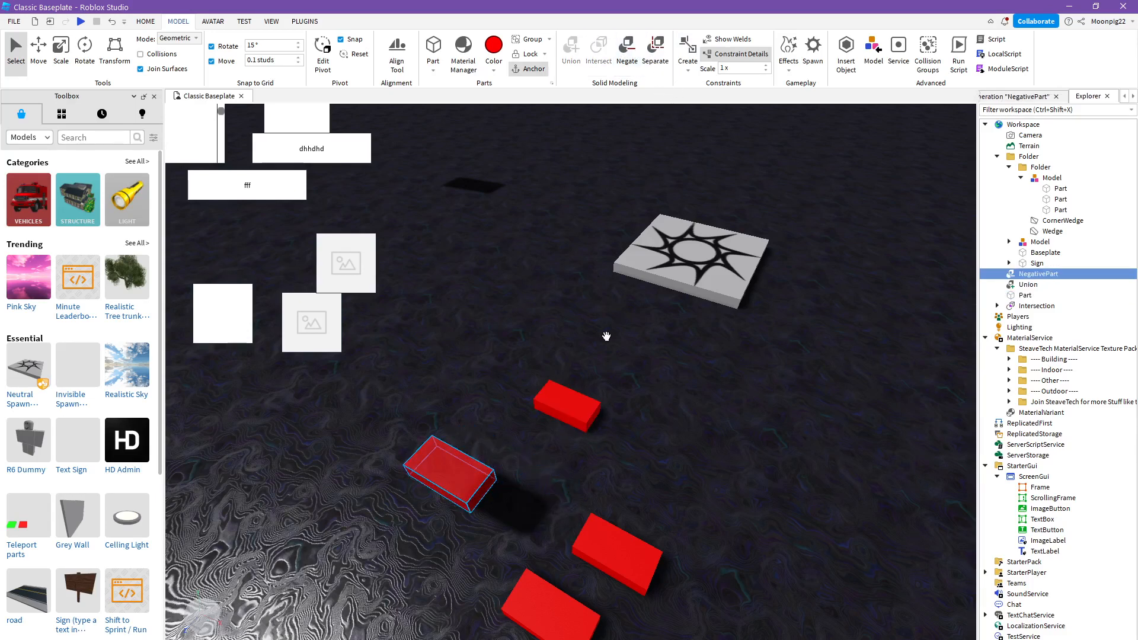
{"action": "left_click", "coordinate": [621, 59]}
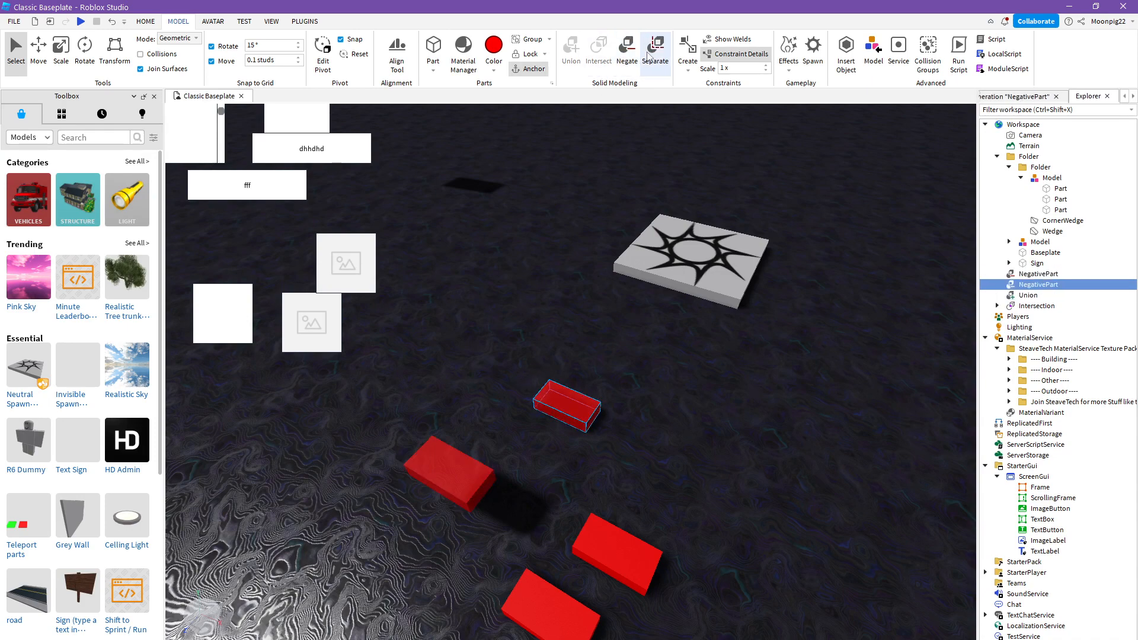
- Separate the newest negative block back into a part, negate it again, and deselect it
{"action": "left_click", "coordinate": [649, 56]}
{"action": "left_click", "coordinate": [624, 52]}
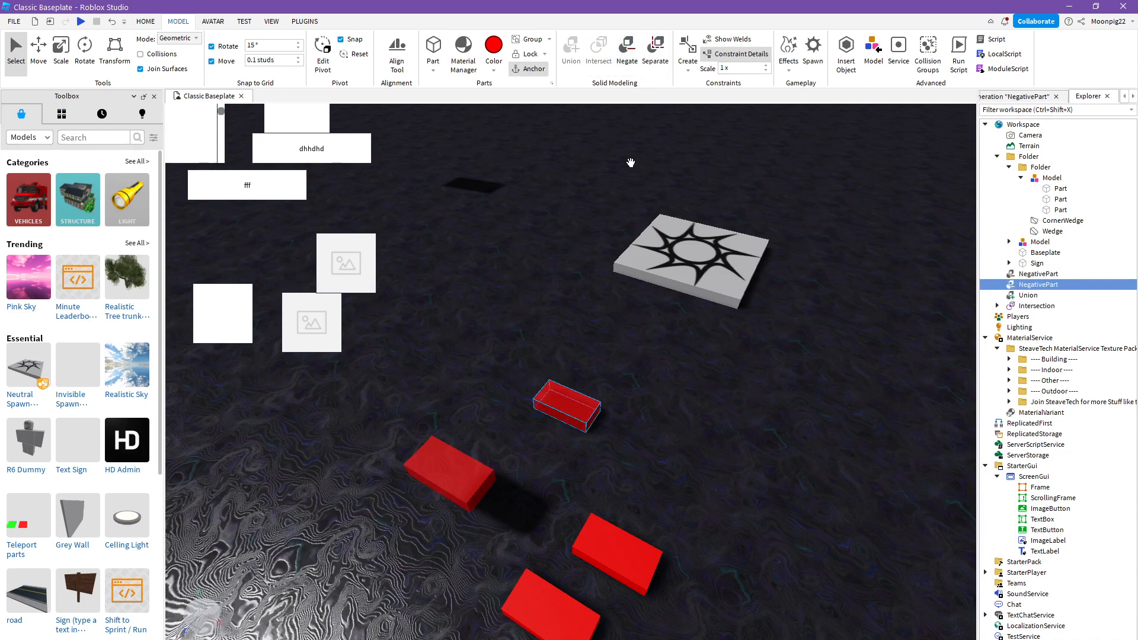
{"action": "right_click_drag", "start_coordinate": [653, 217], "coordinate": [653, 217]}
{"action": "left_click", "coordinate": [653, 217]}
{"action": "scroll", "coordinate": [653, 217], "scroll_direction": "down", "scroll_amount": 6}
{"action": "scroll", "coordinate": [655, 211], "scroll_direction": "up", "scroll_amount": 4}
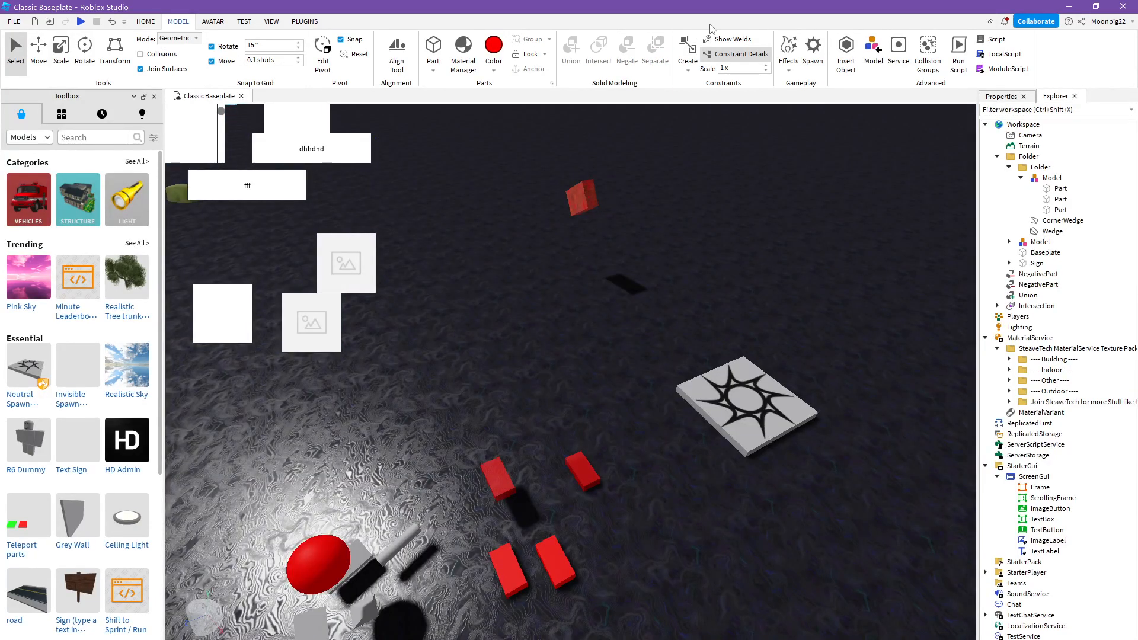
- Create an Attachment on the top face of the negative block nearest the spawn location
{"action": "left_click", "coordinate": [685, 62]}
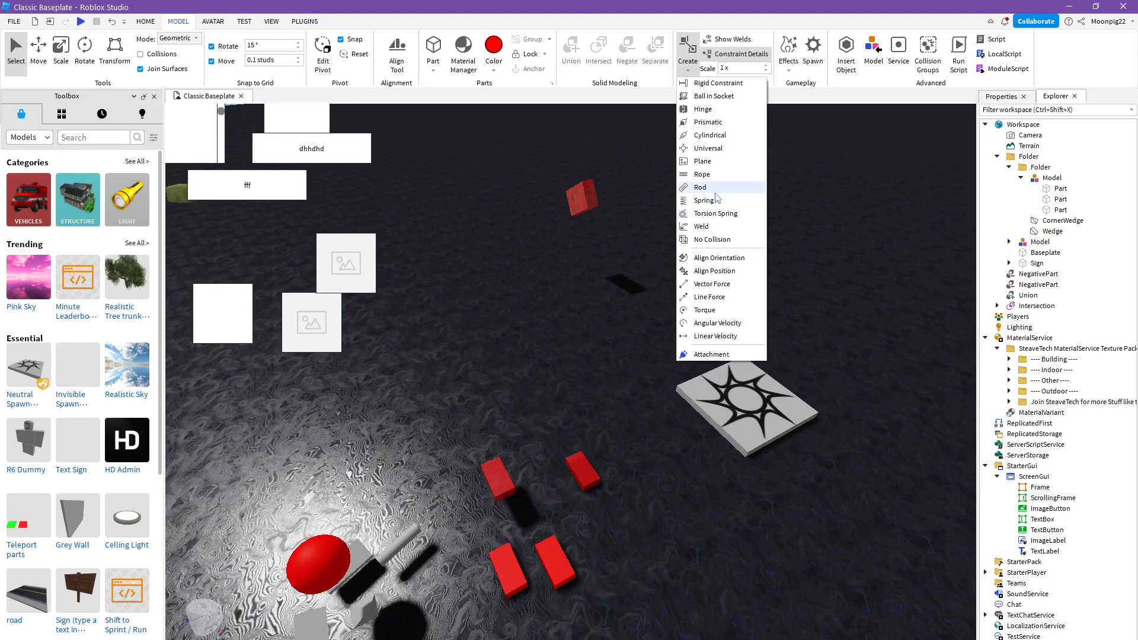
{"action": "left_click", "coordinate": [711, 355]}
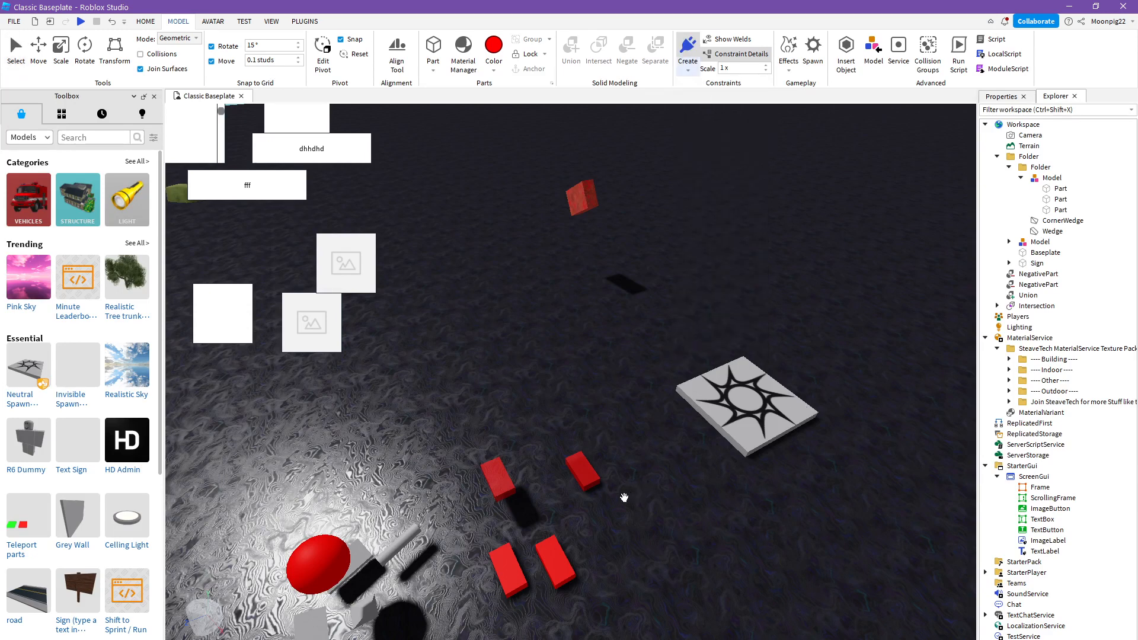
{"action": "left_click", "coordinate": [582, 475]}
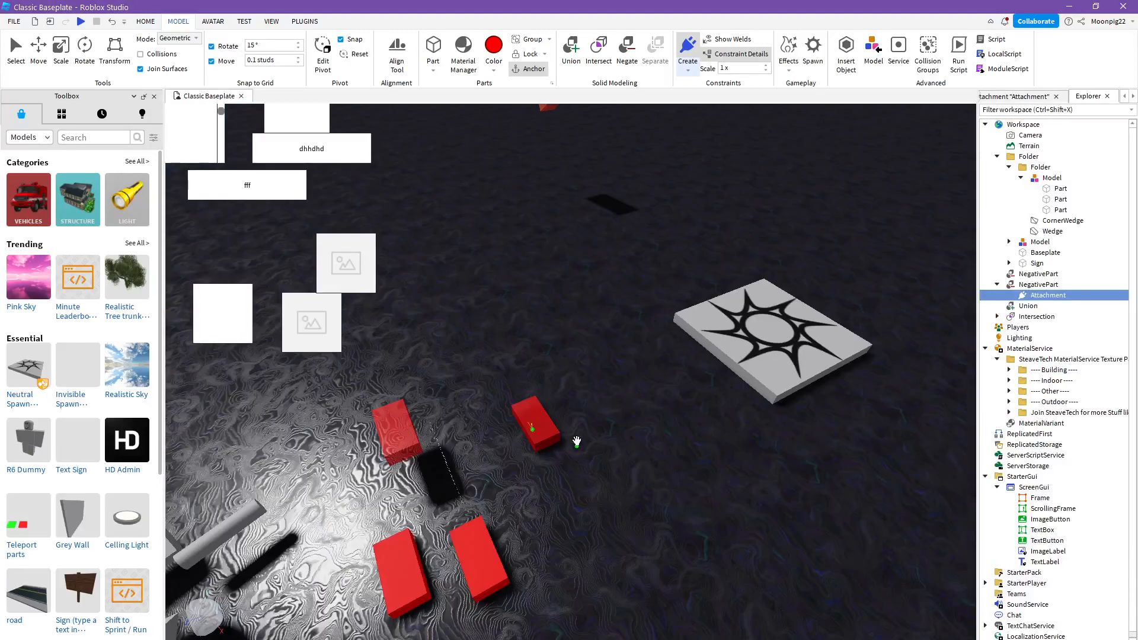
- Create a second Attachment on the negative block nearest the spawn location and two Attachments on the red sphere
{"action": "left_click", "coordinate": [538, 420]}
{"action": "right_click_drag", "start_coordinate": [539, 420], "coordinate": [378, 379]}
{"action": "left_click", "coordinate": [359, 365]}
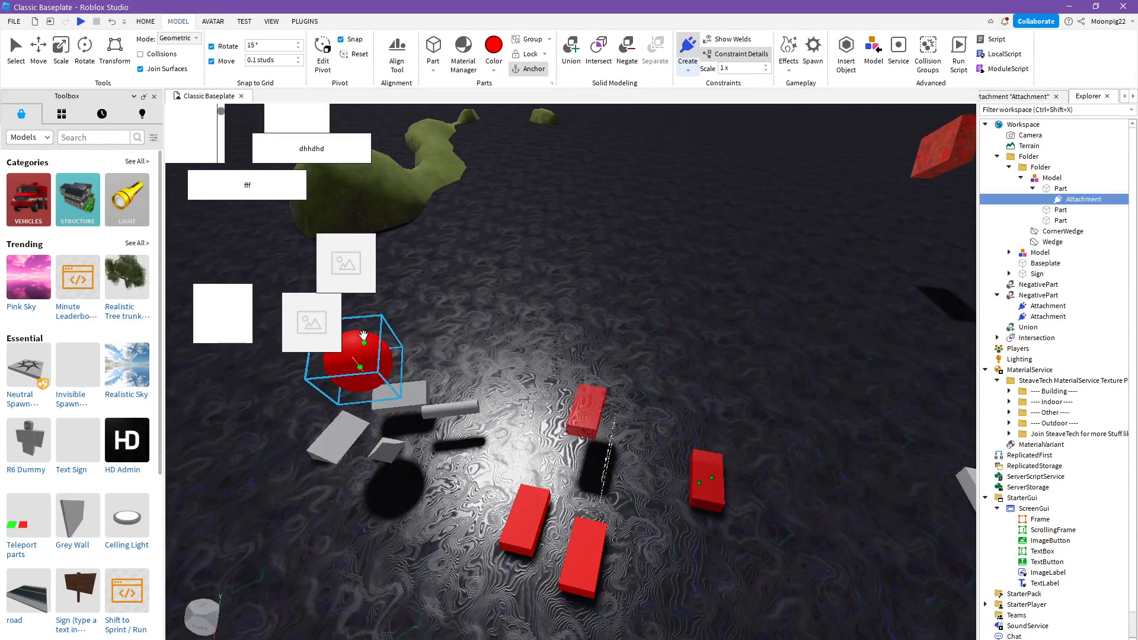
{"action": "left_click", "coordinate": [362, 349]}
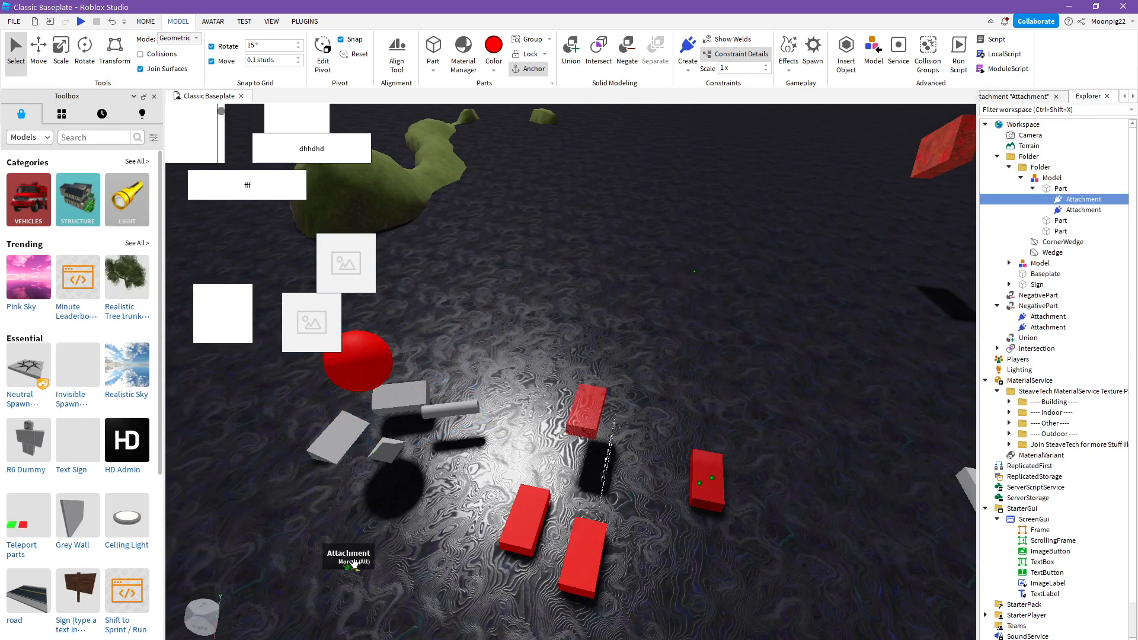
- Set the constraint display scale to 10.1, view the attachments, and reduce the scale to 0.1
{"action": "right_click_drag", "start_coordinate": [539, 406], "coordinate": [540, 407]}
{"action": "left_click", "coordinate": [539, 407]}
{"action": "right_click_drag", "start_coordinate": [502, 458], "coordinate": [621, 386]}
{"action": "right_click_drag", "start_coordinate": [858, 197], "coordinate": [858, 198]}
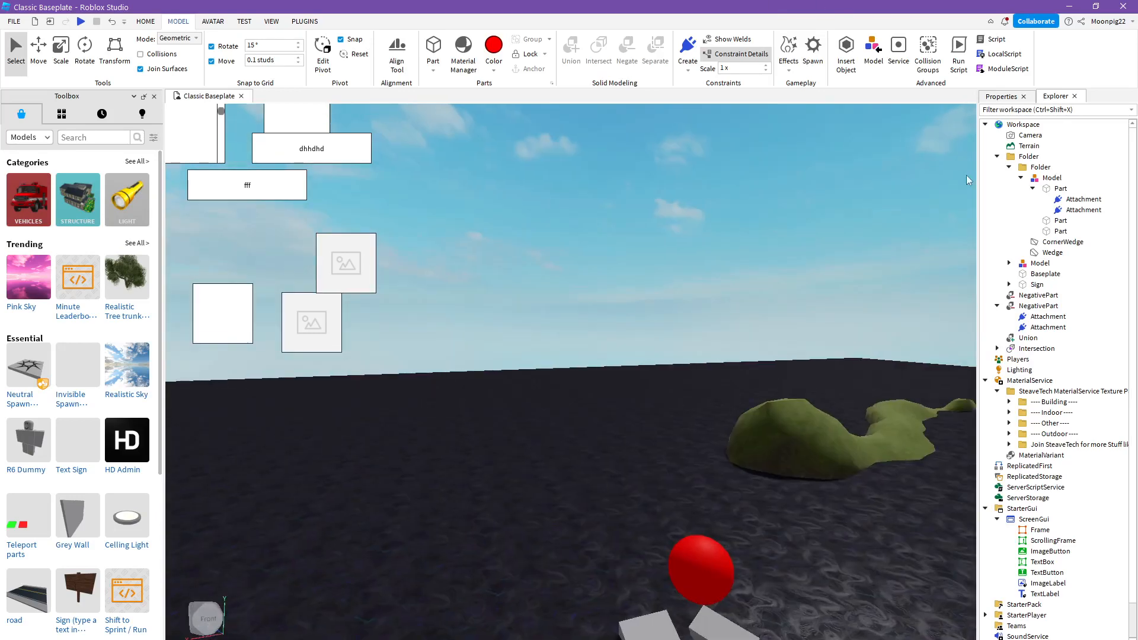
{"action": "right_click_drag", "start_coordinate": [796, 173], "coordinate": [808, 160]}
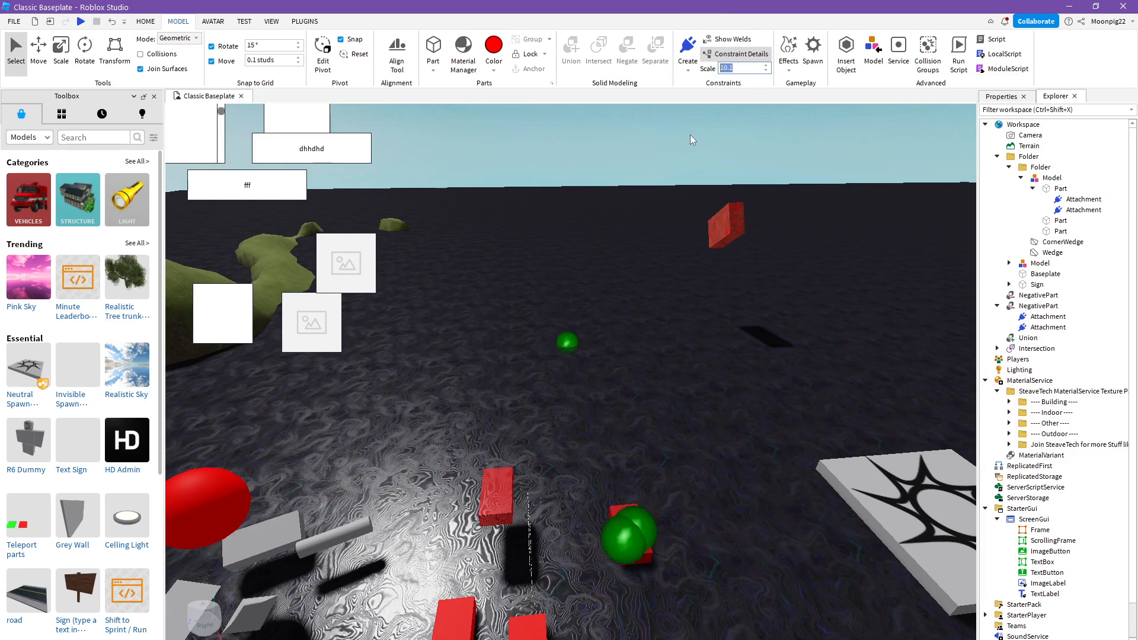
{"action": "right_click_drag", "start_coordinate": [686, 133], "coordinate": [417, 260]}
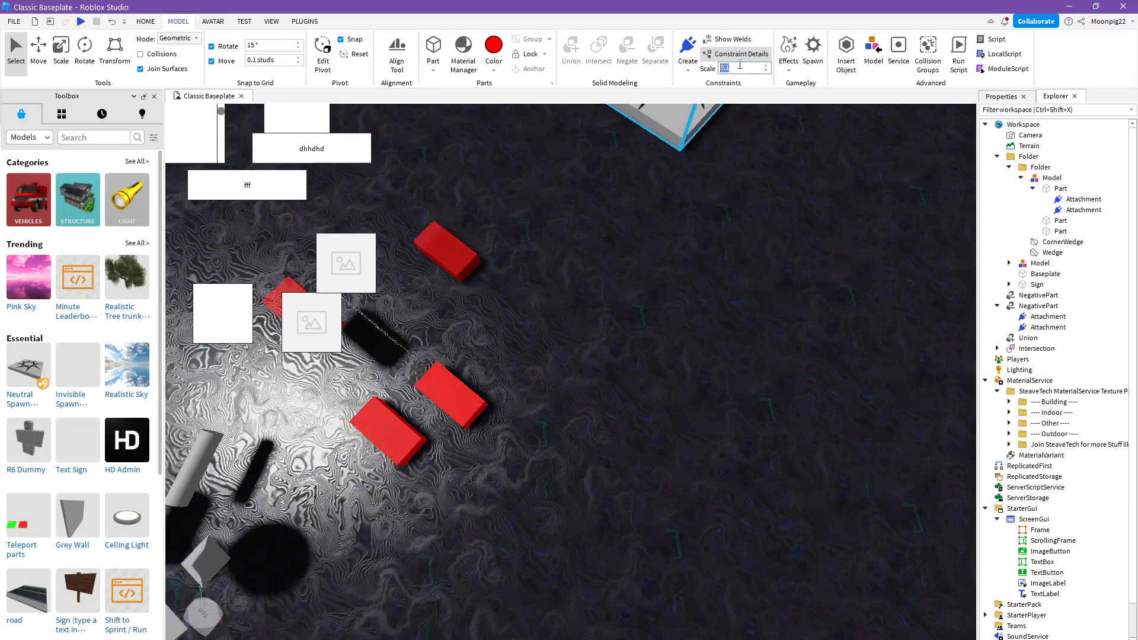
{"action": "right_click_drag", "start_coordinate": [709, 134], "coordinate": [705, 150]}
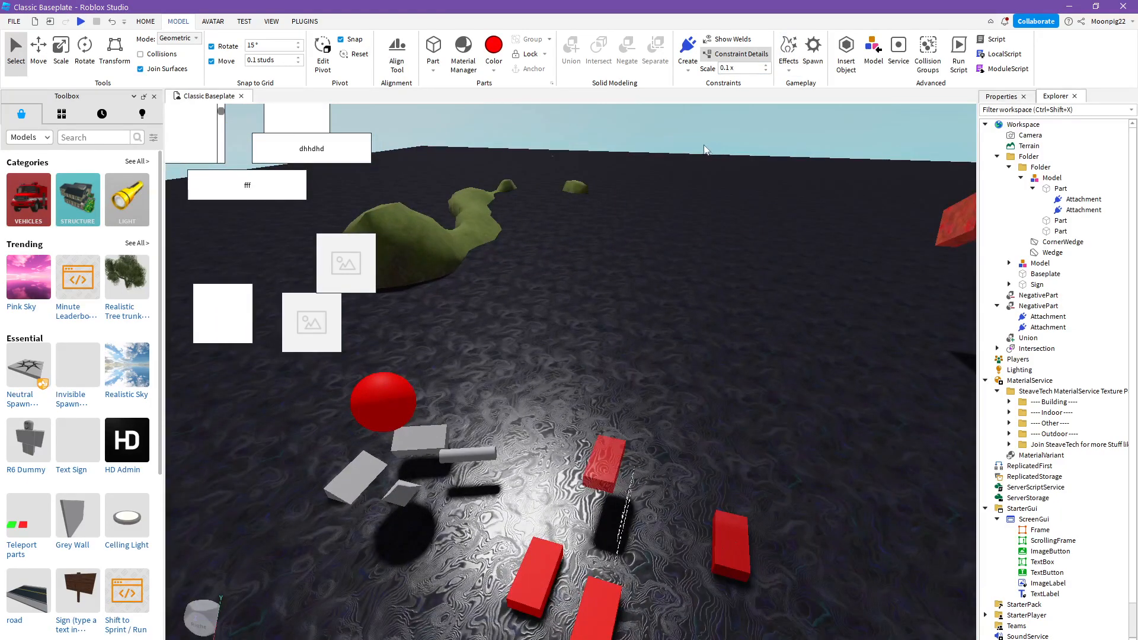
- Add a PointLight effect to the Workspace and turn on Show Welds
{"action": "left_click", "coordinate": [789, 60]}
{"action": "key", "text": "w"}
{"action": "right_click_drag", "start_coordinate": [556, 230], "coordinate": [556, 230]}
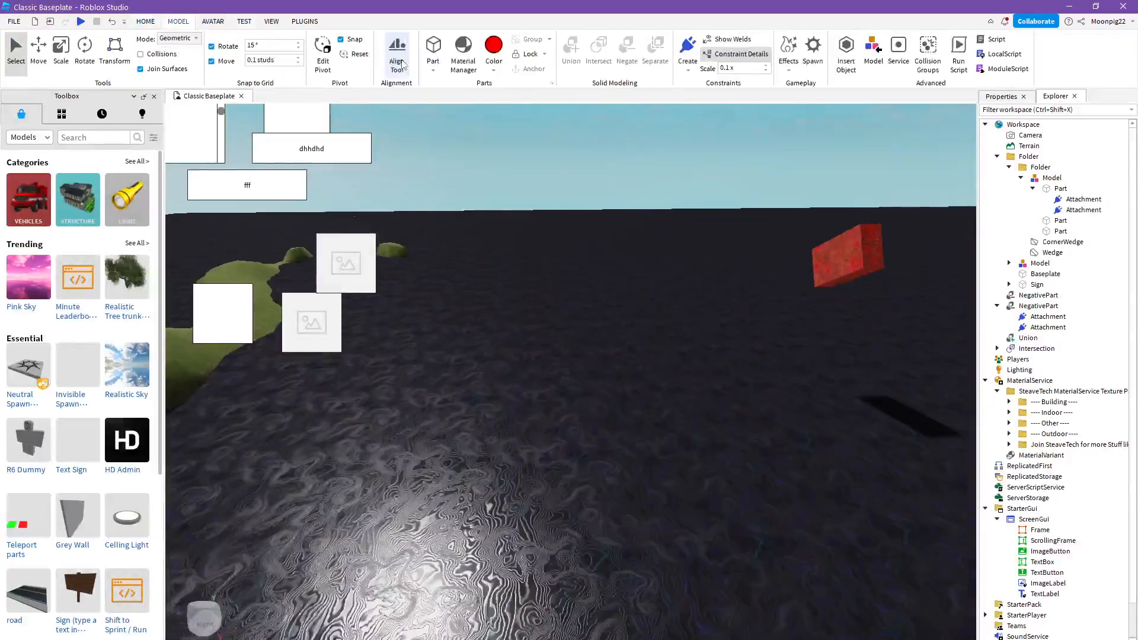
{"action": "right_click_drag", "start_coordinate": [707, 208], "coordinate": [697, 183]}
{"action": "key", "text": "w"}
{"action": "left_click", "coordinate": [789, 63]}
{"action": "left_click", "coordinate": [799, 109]}
{"action": "key", "text": "w"}
{"action": "left_click", "coordinate": [733, 40]}
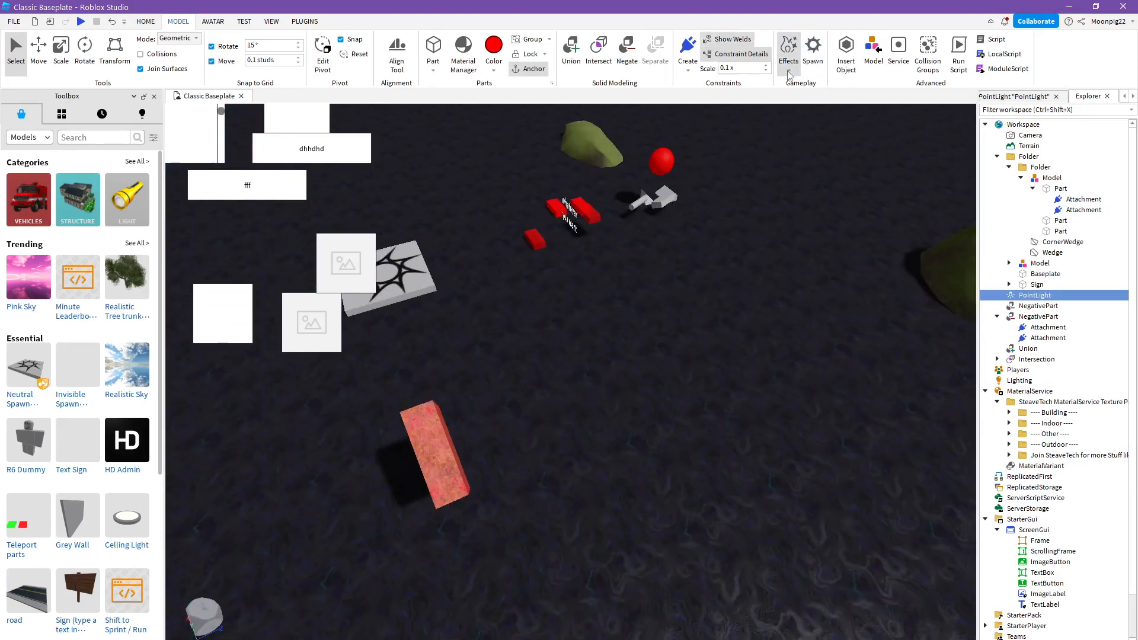
- Add a Fire effect under the PointLight and an Explosion effect under the Fire
{"action": "left_click", "coordinate": [789, 71]}
{"action": "left_click", "coordinate": [794, 97]}
{"action": "left_click", "coordinate": [789, 71]}
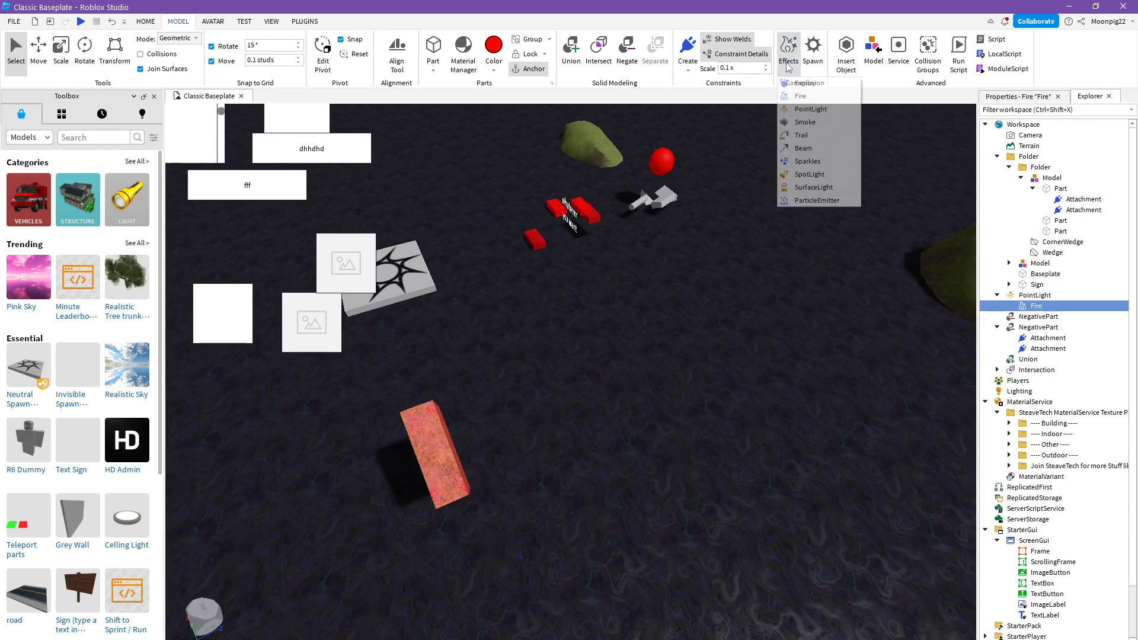
{"action": "left_click", "coordinate": [801, 84]}
{"action": "left_click", "coordinate": [793, 72]}
{"action": "right_click_drag", "start_coordinate": [692, 176], "coordinate": [692, 172]}
{"action": "key", "text": "w"}
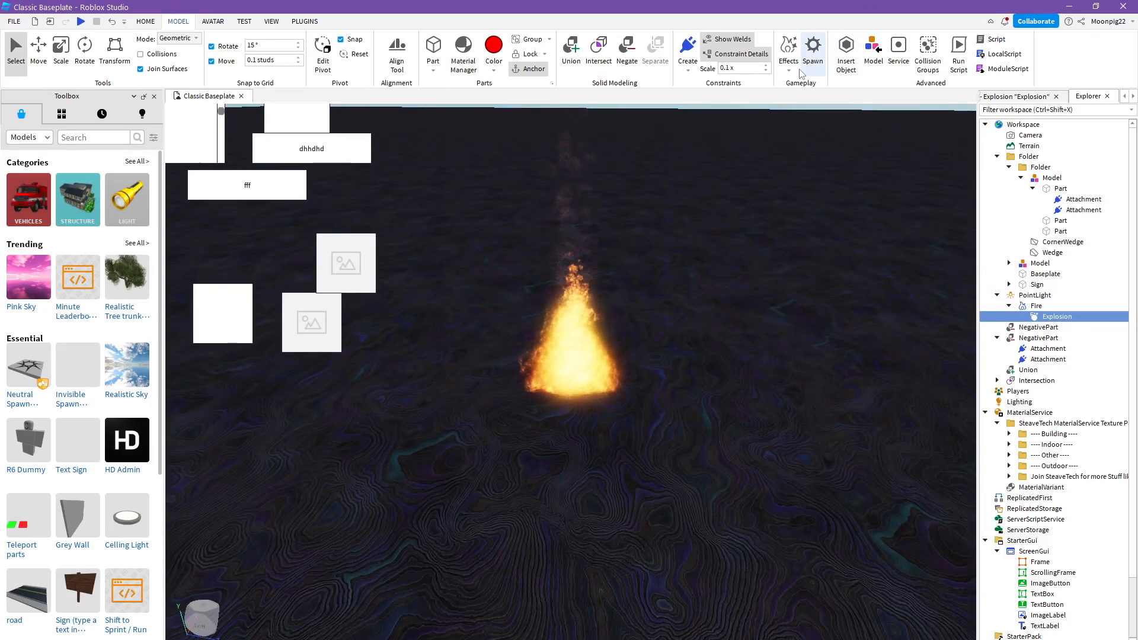
{"action": "right_click_drag", "start_coordinate": [814, 113], "coordinate": [813, 113]}
{"action": "right_click", "coordinate": [814, 112]}
- Deselect everything and add a Smoke effect to the Workspace near the fire
{"action": "left_click", "coordinate": [788, 57]}
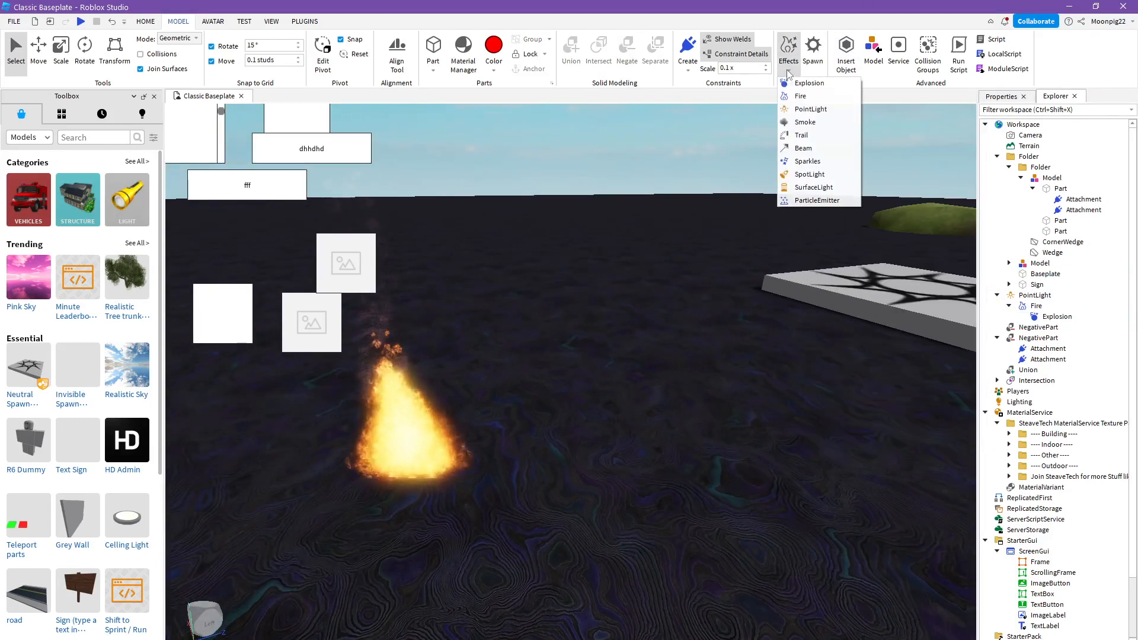
{"action": "left_click", "coordinate": [806, 122]}
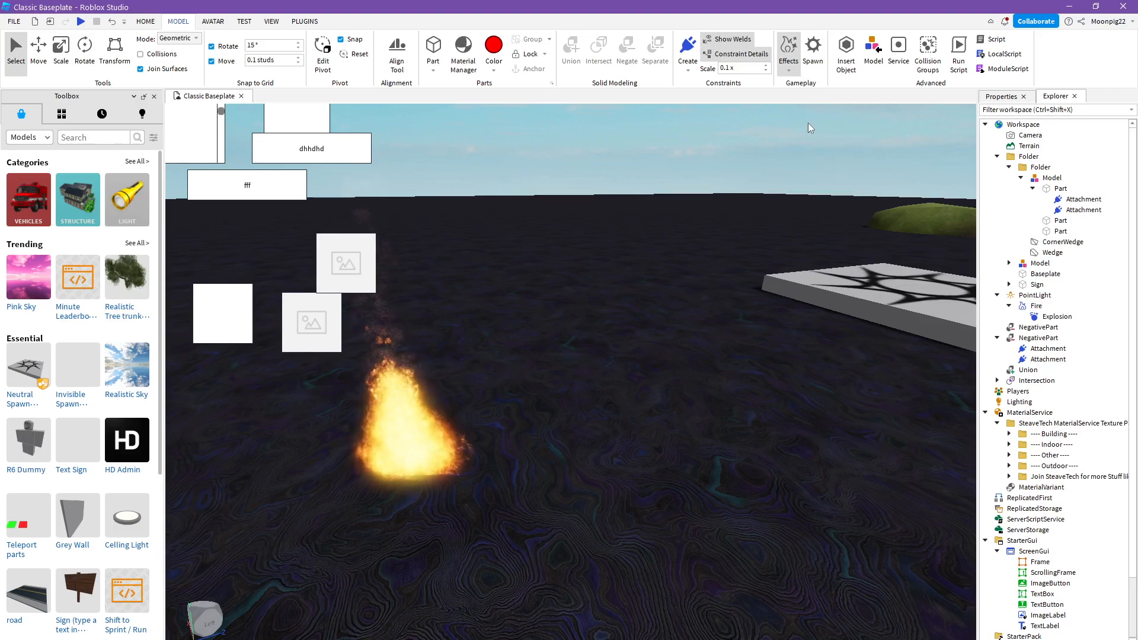
{"action": "right_click_drag", "start_coordinate": [783, 166], "coordinate": [787, 166]}
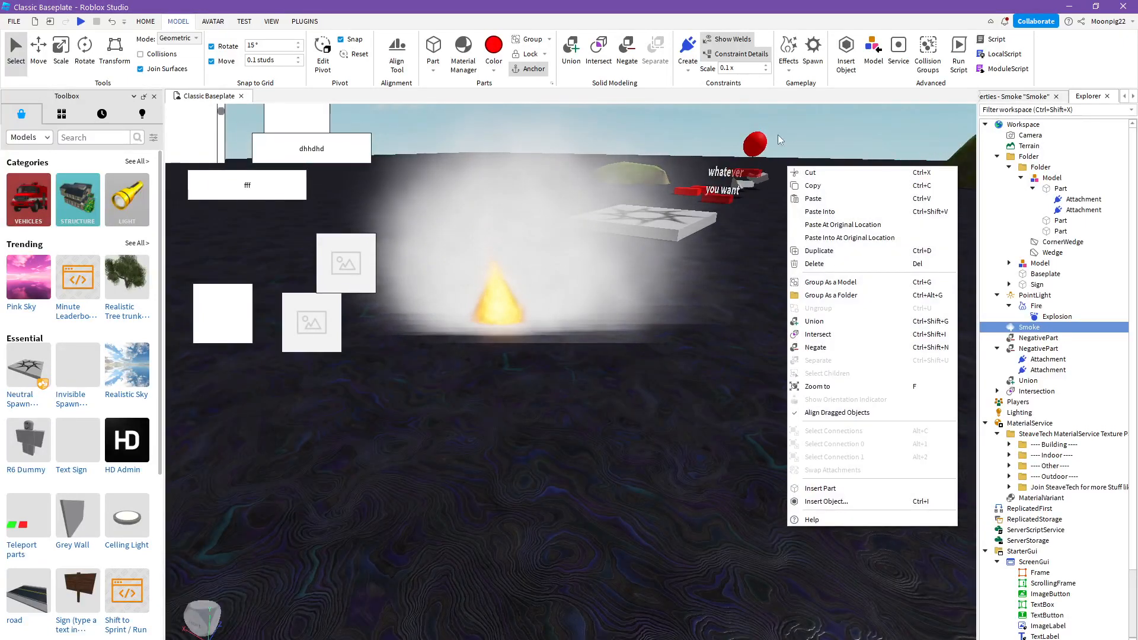
{"action": "left_click", "coordinate": [810, 122]}
{"action": "left_click", "coordinate": [810, 122]}
{"action": "right_click_drag", "start_coordinate": [810, 122], "coordinate": [808, 117]}
{"action": "key", "text": "w"}
- Add a Trail effect to the Workspace and a Beam effect under the Trail
{"action": "left_click", "coordinate": [796, 67]}
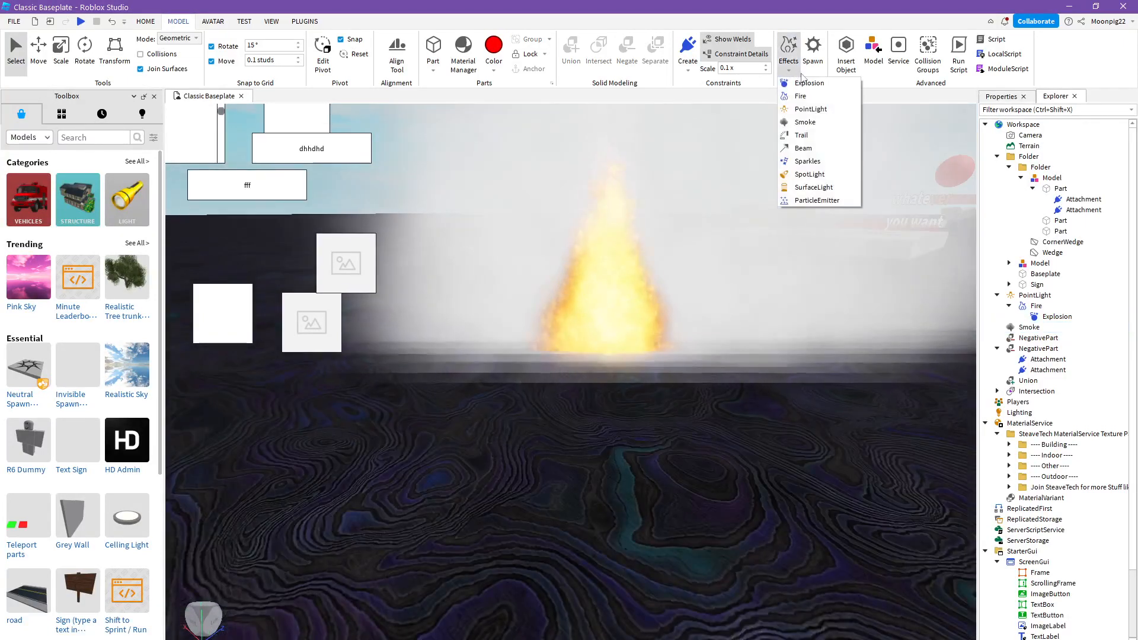
{"action": "left_click", "coordinate": [789, 139]}
{"action": "scroll", "coordinate": [778, 158], "scroll_direction": "down", "scroll_amount": 8}
{"action": "right_click_drag", "start_coordinate": [778, 158], "coordinate": [762, 171]}
{"action": "left_click", "coordinate": [795, 67]}
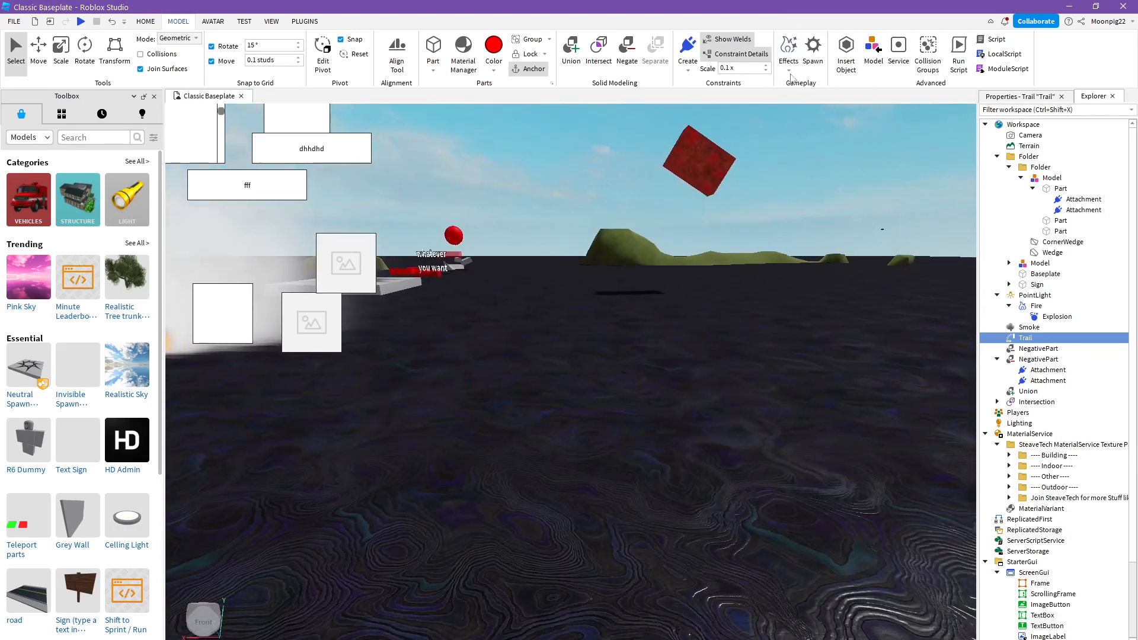
{"action": "left_click", "coordinate": [795, 67]}
{"action": "left_click", "coordinate": [804, 148]}
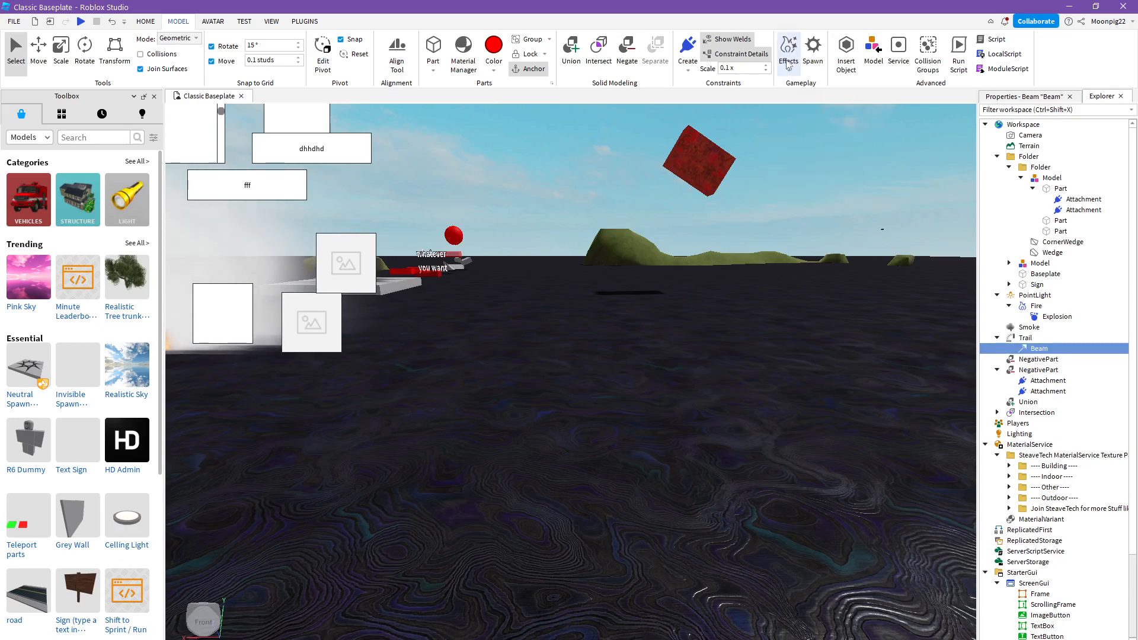
- Add a Sparkles effect under the Beam and a SpotLight under the Sparkles
{"action": "left_click", "coordinate": [815, 158]}
{"action": "right_click_drag", "start_coordinate": [794, 212], "coordinate": [794, 212]}
{"action": "left_click", "coordinate": [788, 69]}
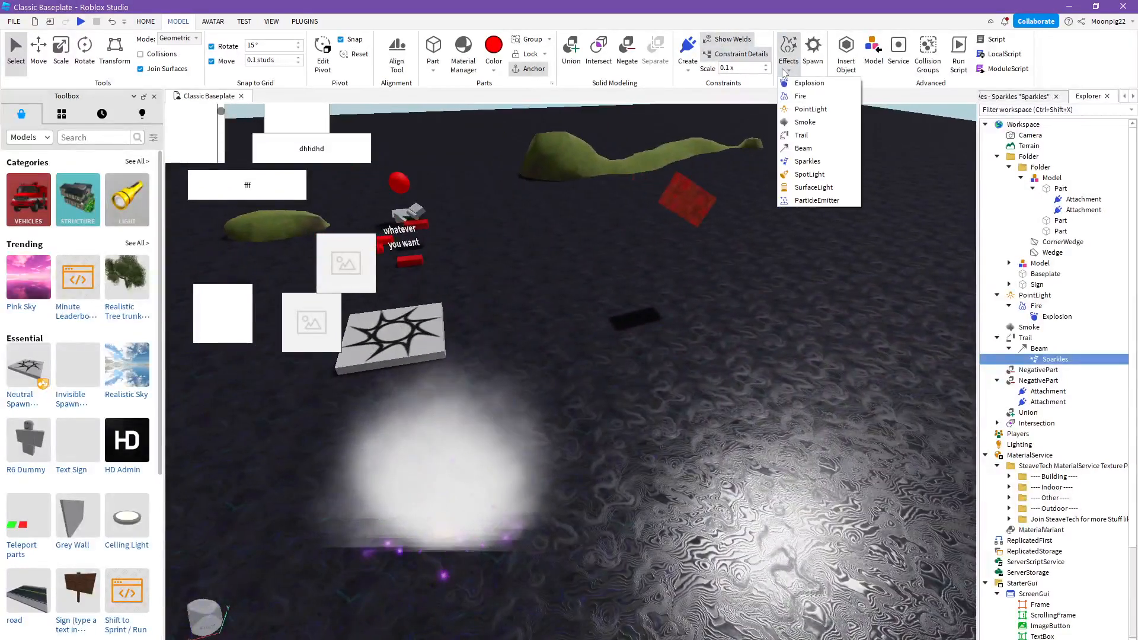
{"action": "left_click", "coordinate": [810, 174]}
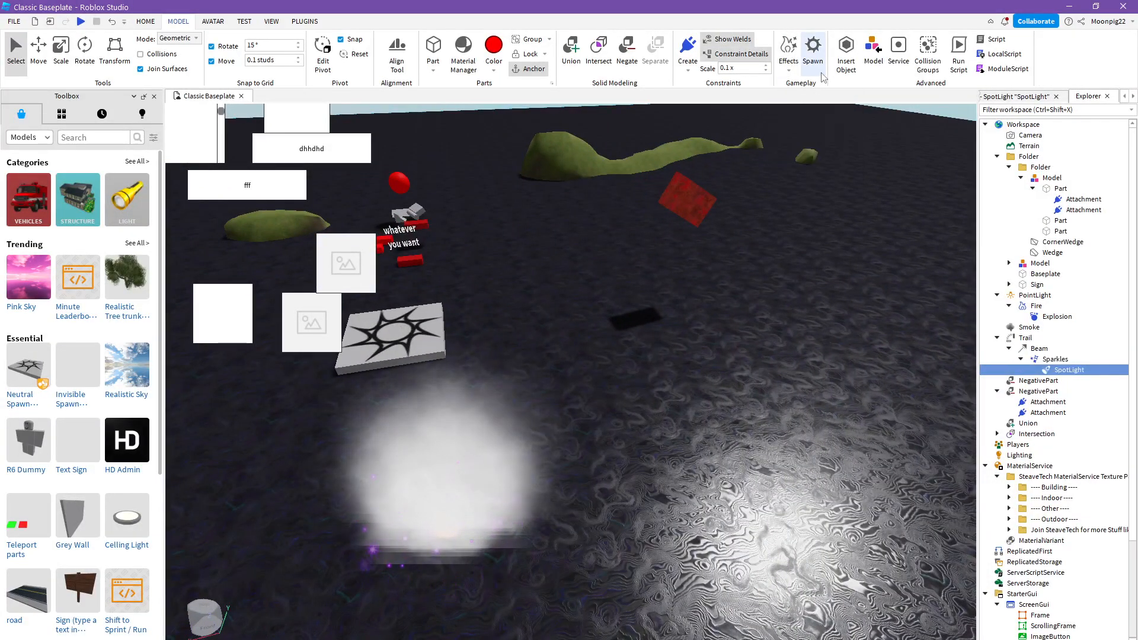
- Add a ParticleEmitter effect under the SpotLight and deselect it
{"action": "left_click", "coordinate": [789, 70]}
{"action": "left_click", "coordinate": [809, 202]}
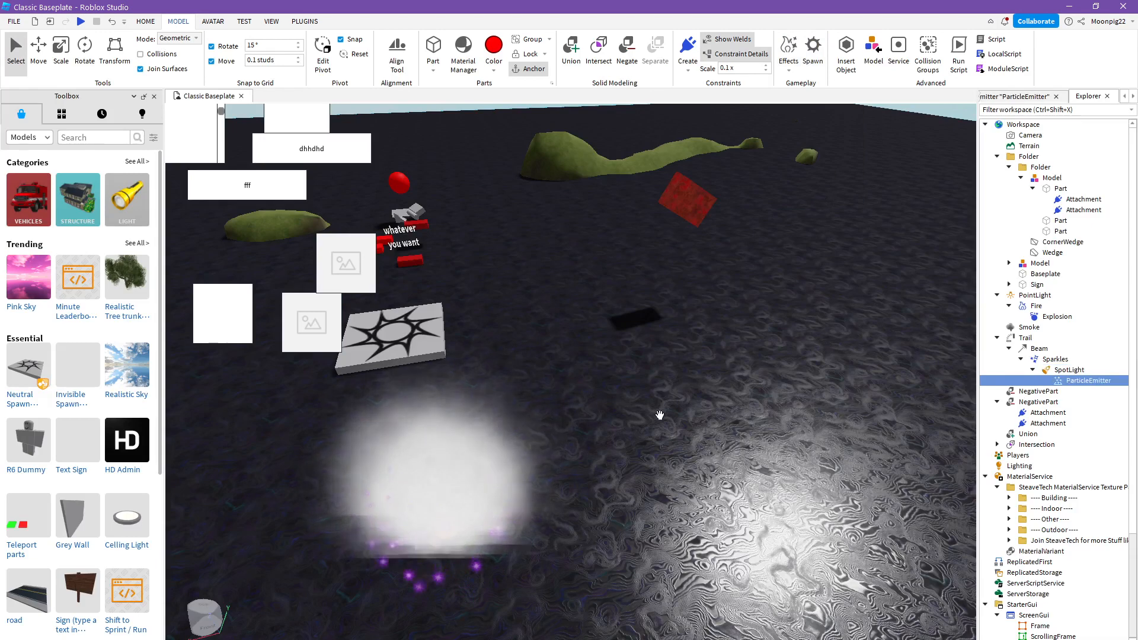
{"action": "right_click_drag", "start_coordinate": [656, 412], "coordinate": [602, 483]}
{"action": "left_click", "coordinate": [660, 415]}
{"action": "scroll", "coordinate": [603, 482], "scroll_direction": "down", "scroll_amount": 3}
{"action": "scroll", "coordinate": [678, 481], "scroll_direction": "up", "scroll_amount": 6}
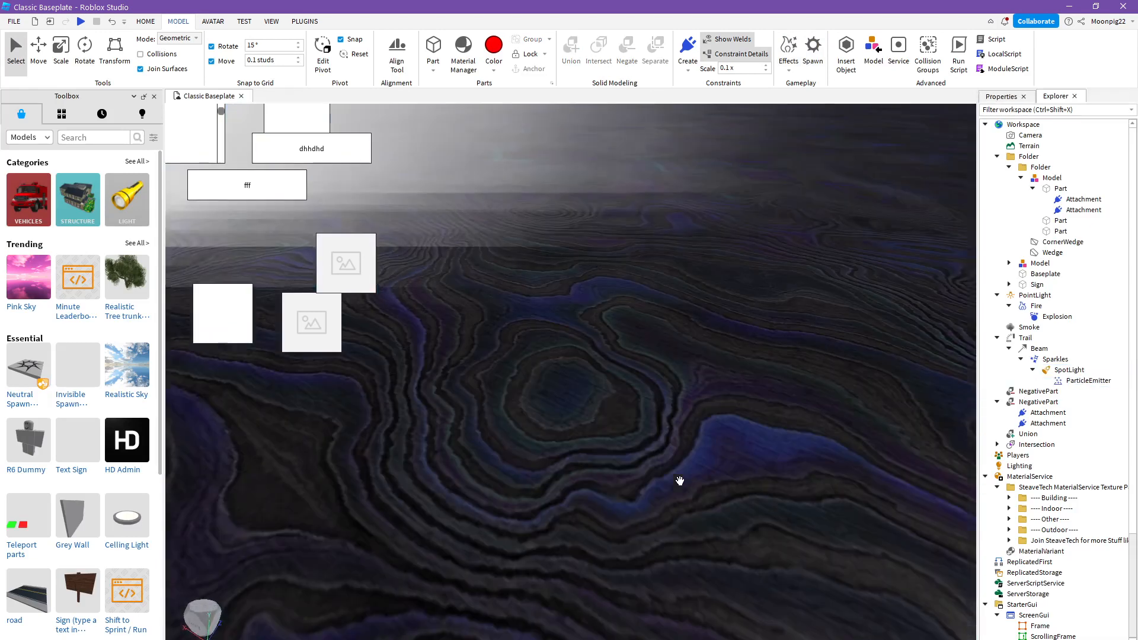
{"action": "scroll", "coordinate": [680, 481], "scroll_direction": "down", "scroll_amount": 4}
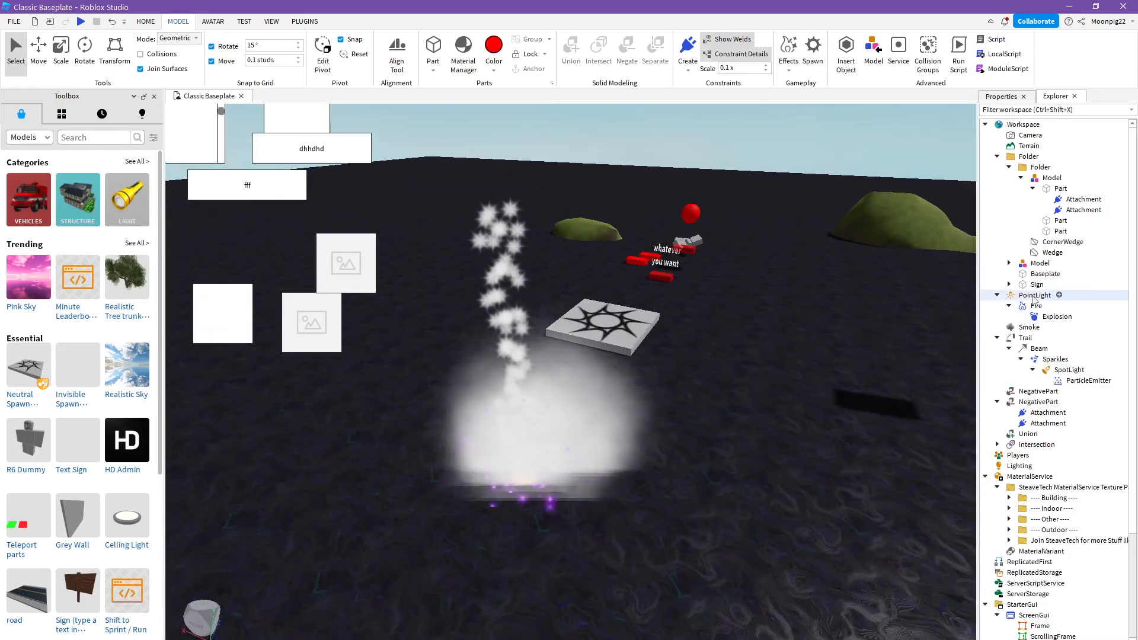
- Delete the Smoke effect from the Workspace
{"action": "right_click", "coordinate": [1026, 329]}
{"action": "left_click", "coordinate": [996, 72]}
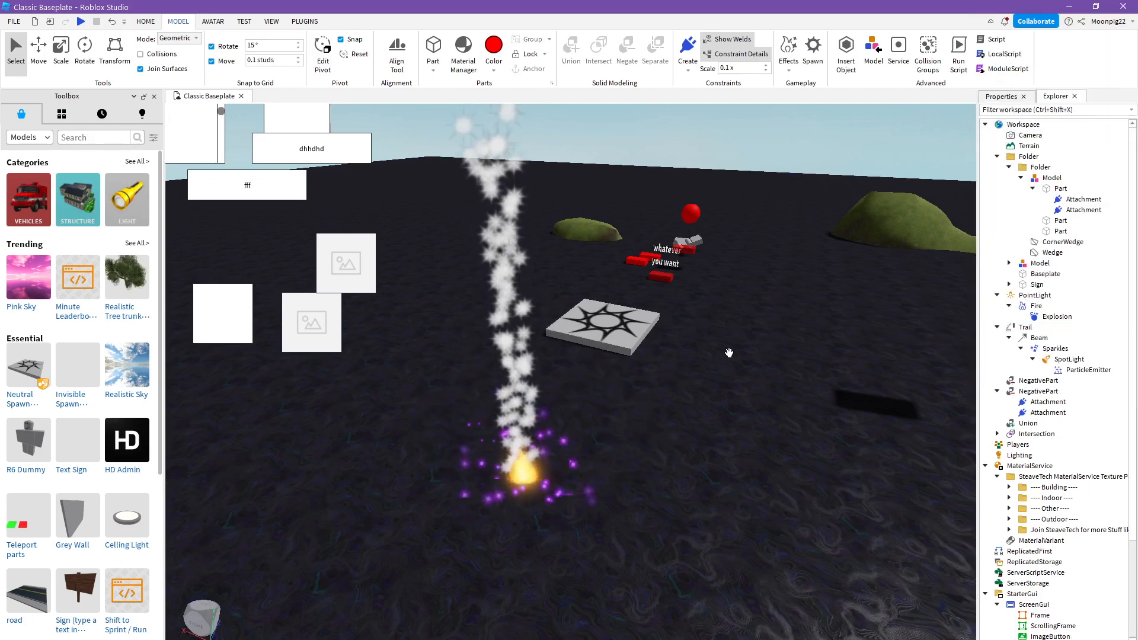
{"action": "scroll", "coordinate": [612, 498], "scroll_direction": "down", "scroll_amount": 3}
{"action": "scroll", "coordinate": [612, 498], "scroll_direction": "up", "scroll_amount": 8}
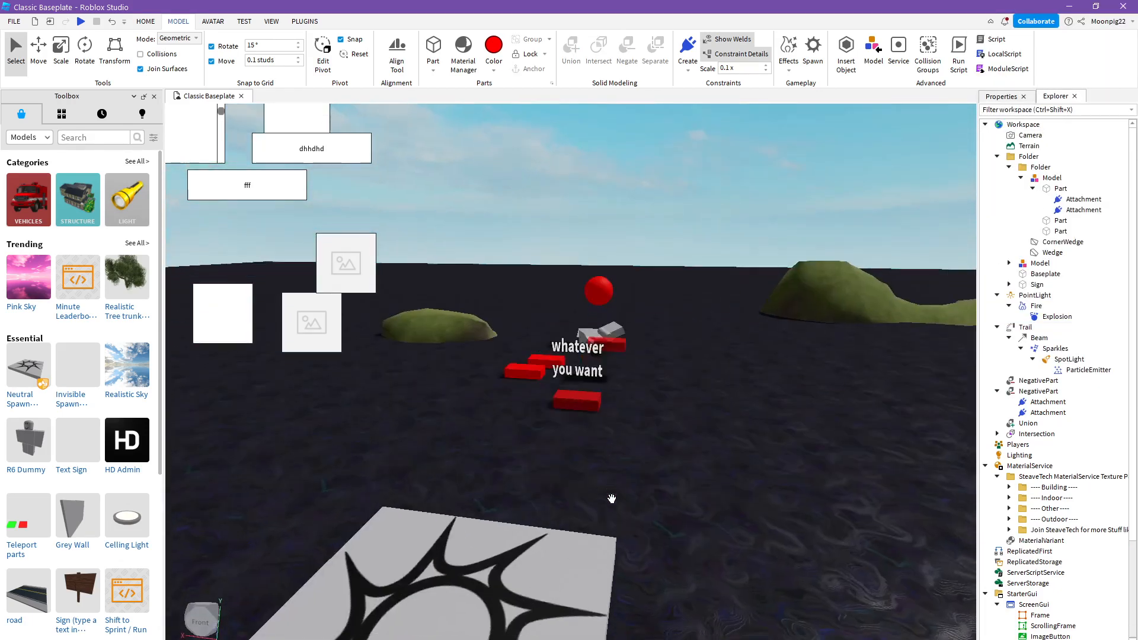
- Insert a red SpawnLocation and place it directly beside the existing grey spawn location
{"action": "scroll", "coordinate": [612, 498], "scroll_direction": "down", "scroll_amount": 4}
{"action": "key", "text": "a"}
{"action": "left_click", "coordinate": [812, 52]}
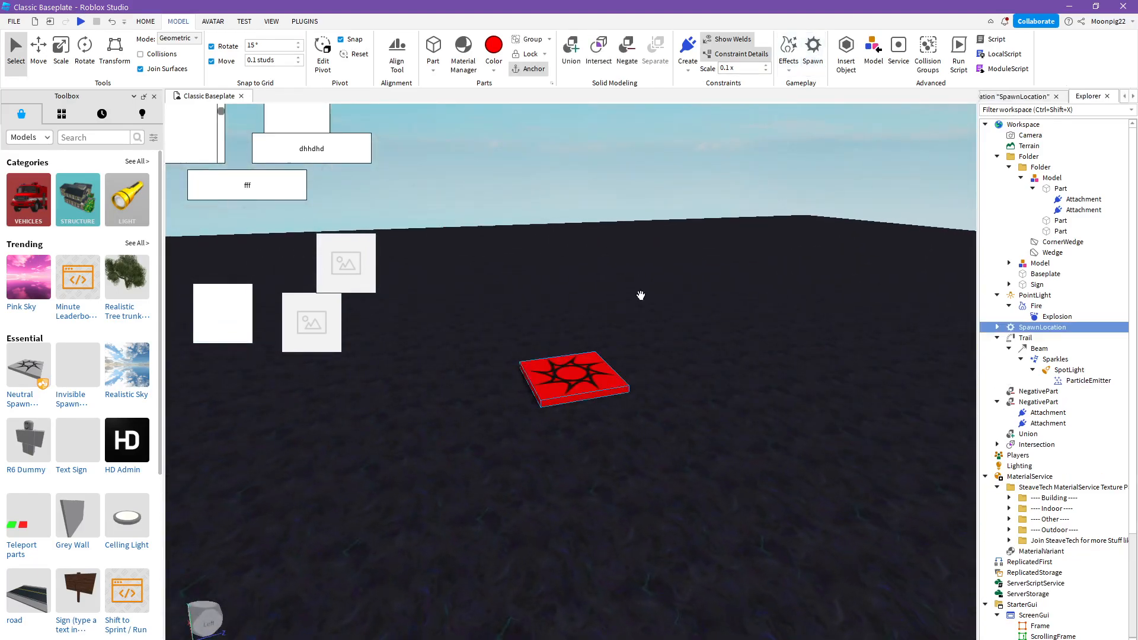
{"action": "right_click_drag", "start_coordinate": [640, 295], "coordinate": [620, 318]}
{"action": "left_click_drag", "start_coordinate": [539, 324], "coordinate": [682, 255]}
{"action": "scroll", "coordinate": [694, 252], "scroll_direction": "up", "scroll_amount": 6}
{"action": "right_click_drag", "start_coordinate": [695, 251], "coordinate": [695, 251]}
{"action": "left_click_drag", "start_coordinate": [846, 292], "coordinate": [834, 299]}
{"action": "right_click_drag", "start_coordinate": [780, 356], "coordinate": [774, 359]}
- Color the grey SpawnLocation inside the Model bright green and deselect it
{"action": "left_click", "coordinate": [1039, 263]}
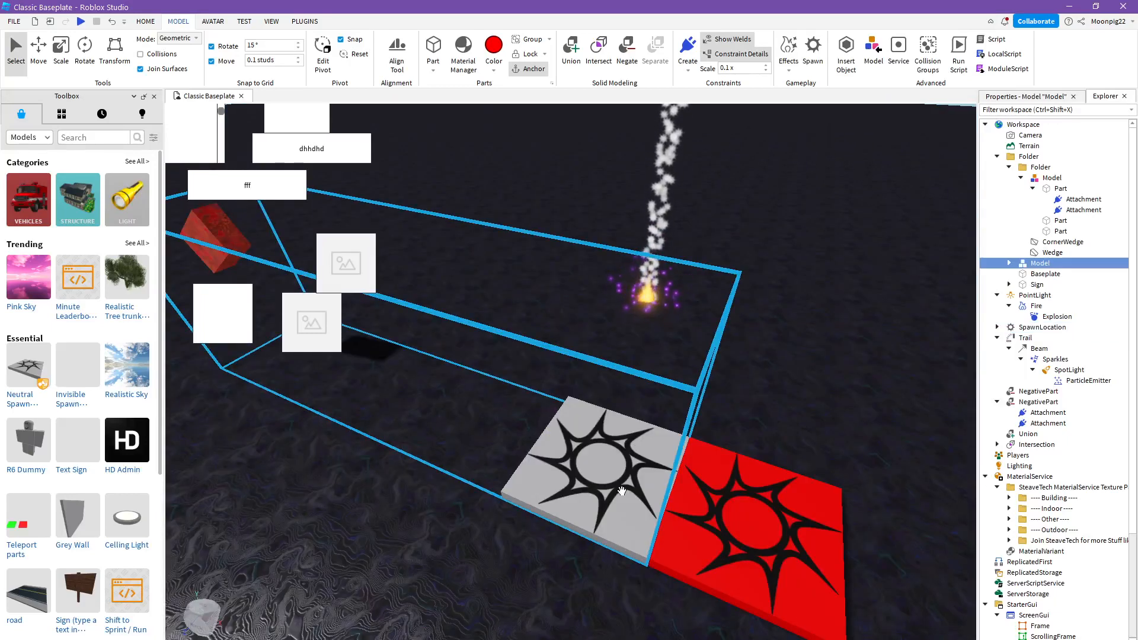
{"action": "left_click", "coordinate": [1010, 262]}
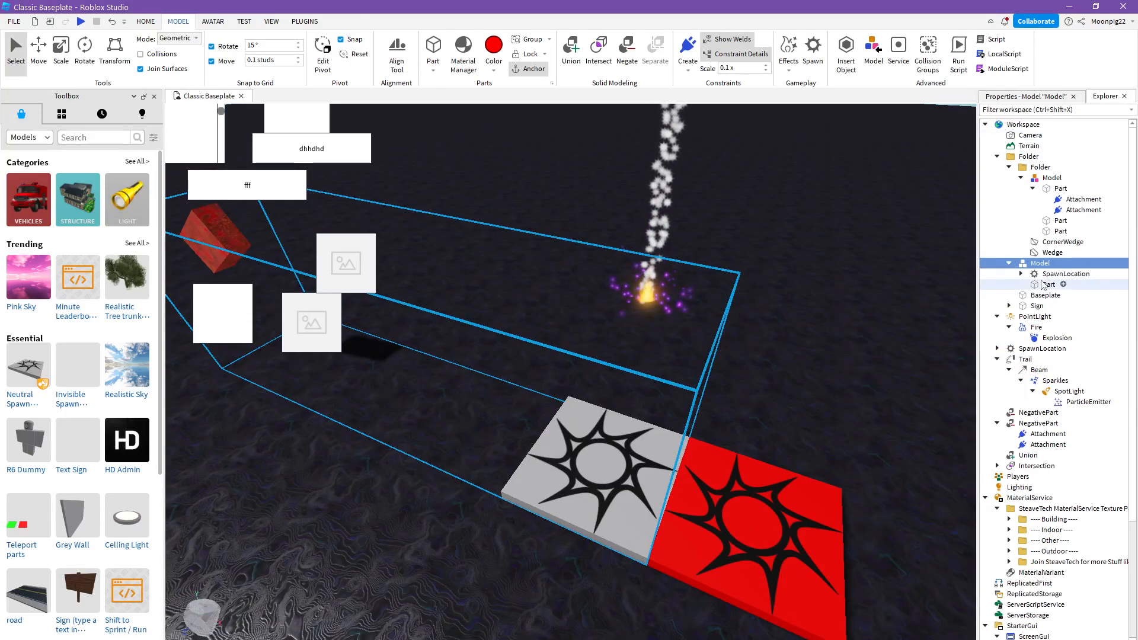
{"action": "left_click", "coordinate": [1066, 274]}
{"action": "left_click", "coordinate": [494, 51]}
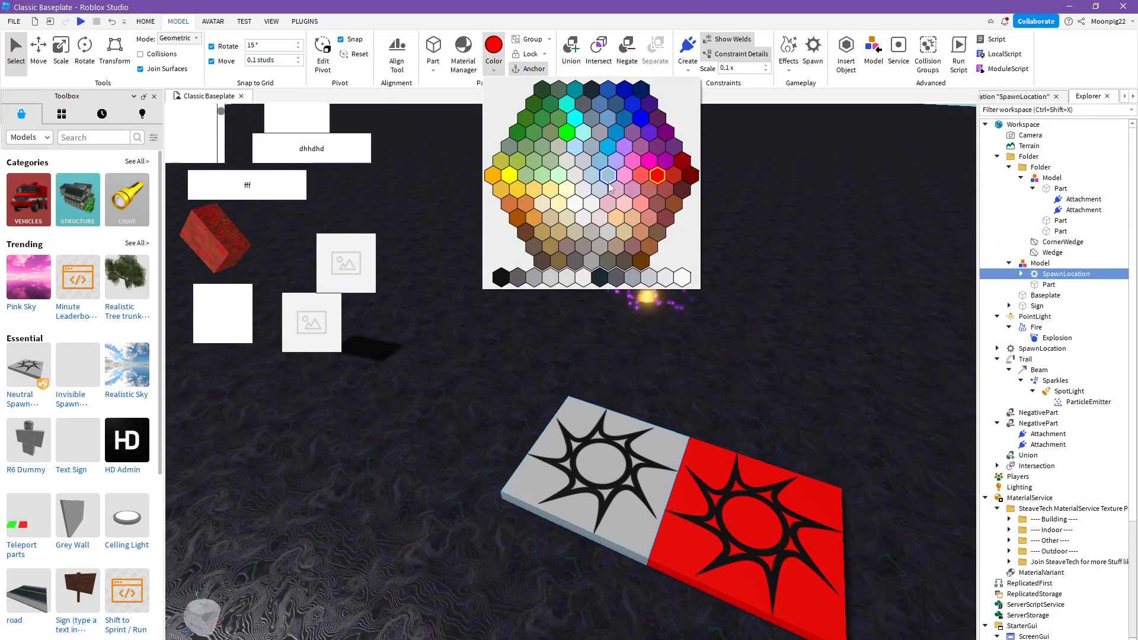
{"action": "left_click", "coordinate": [567, 134]}
{"action": "right_click_drag", "start_coordinate": [838, 270], "coordinate": [839, 271]}
{"action": "scroll", "coordinate": [839, 270], "scroll_direction": "down", "scroll_amount": 3}
{"action": "right_click", "coordinate": [839, 270]}
{"action": "left_click", "coordinate": [752, 150]}
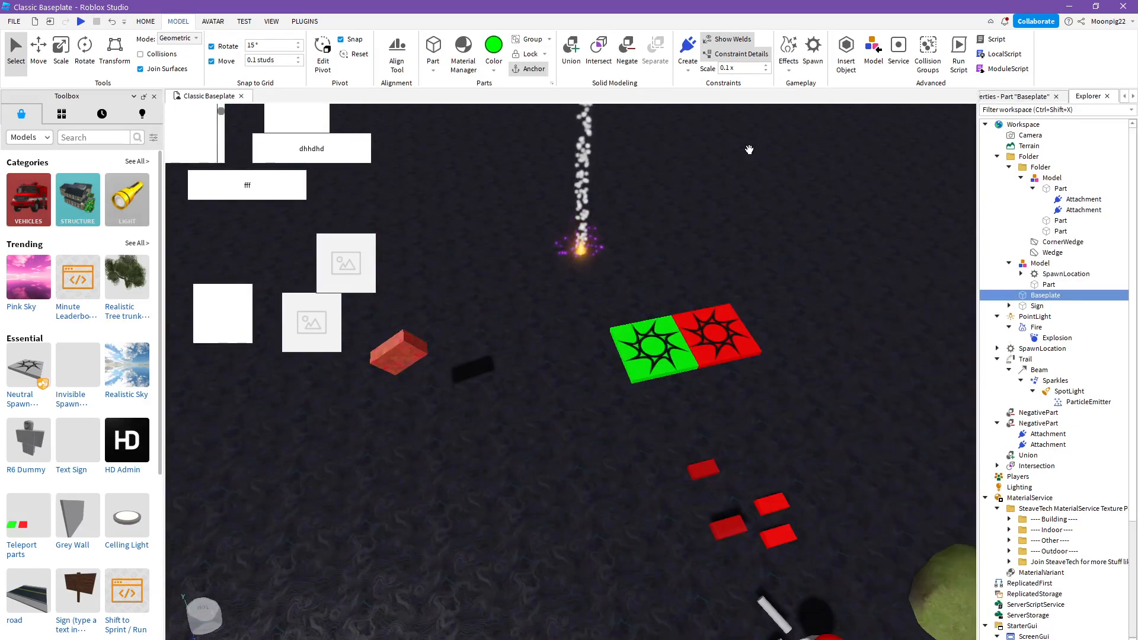
{"action": "right_click_drag", "start_coordinate": [752, 150], "coordinate": [752, 150]}
- Browse the list of insertable basic objects and close it
{"action": "left_click", "coordinate": [846, 52]}
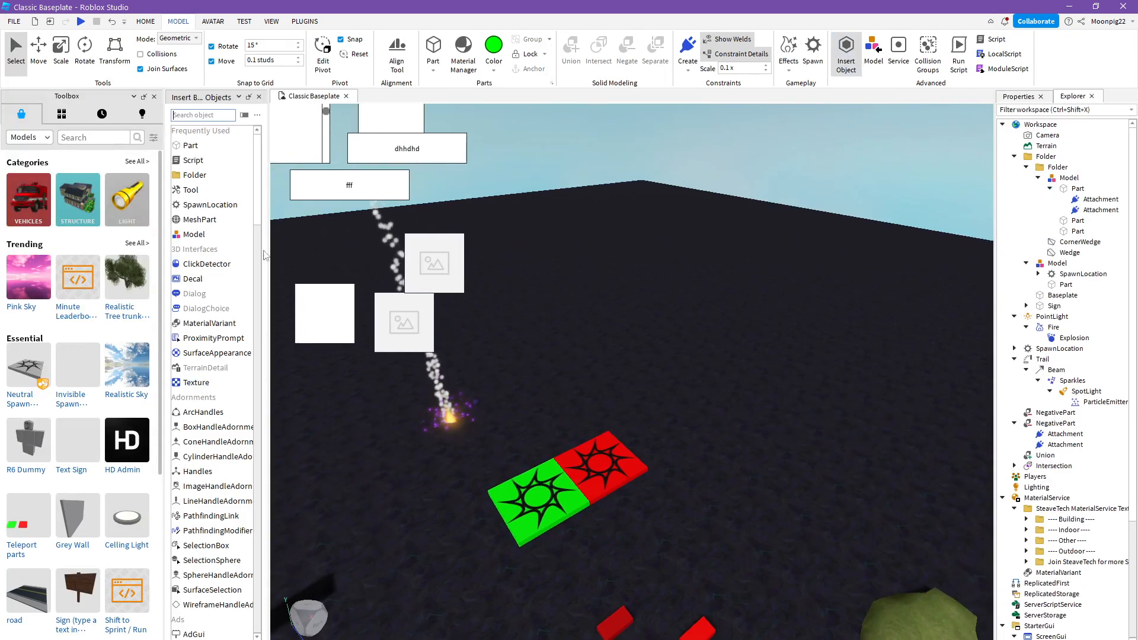
{"action": "scroll", "coordinate": [195, 285], "scroll_direction": "down", "scroll_amount": 7}
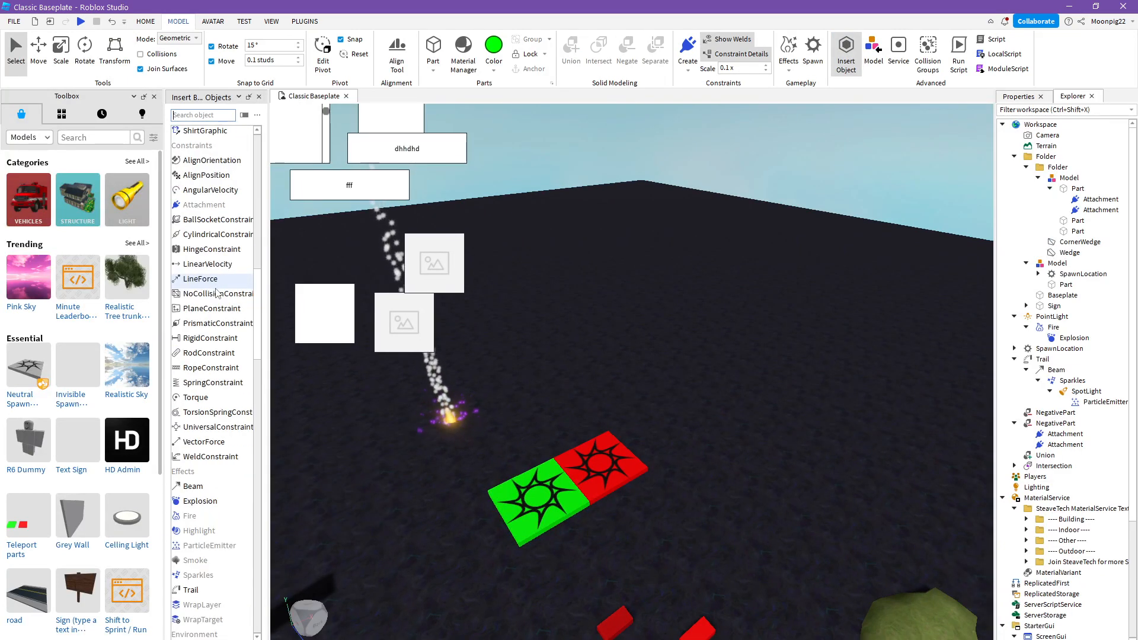
{"action": "scroll", "coordinate": [212, 294], "scroll_direction": "up", "scroll_amount": 7}
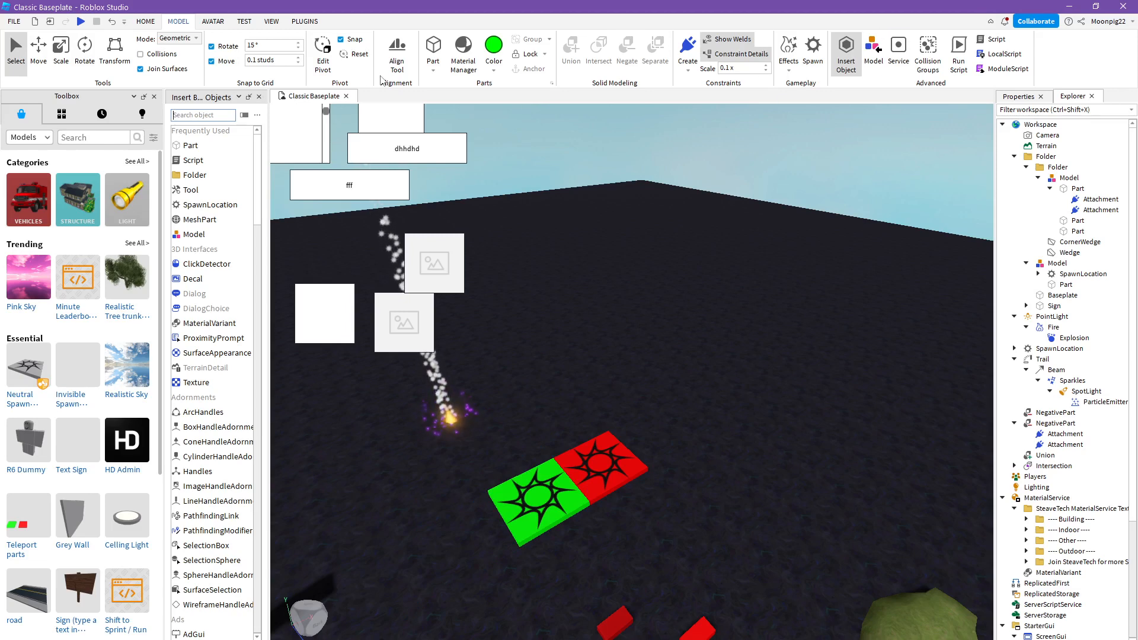
{"action": "left_click", "coordinate": [259, 97]}
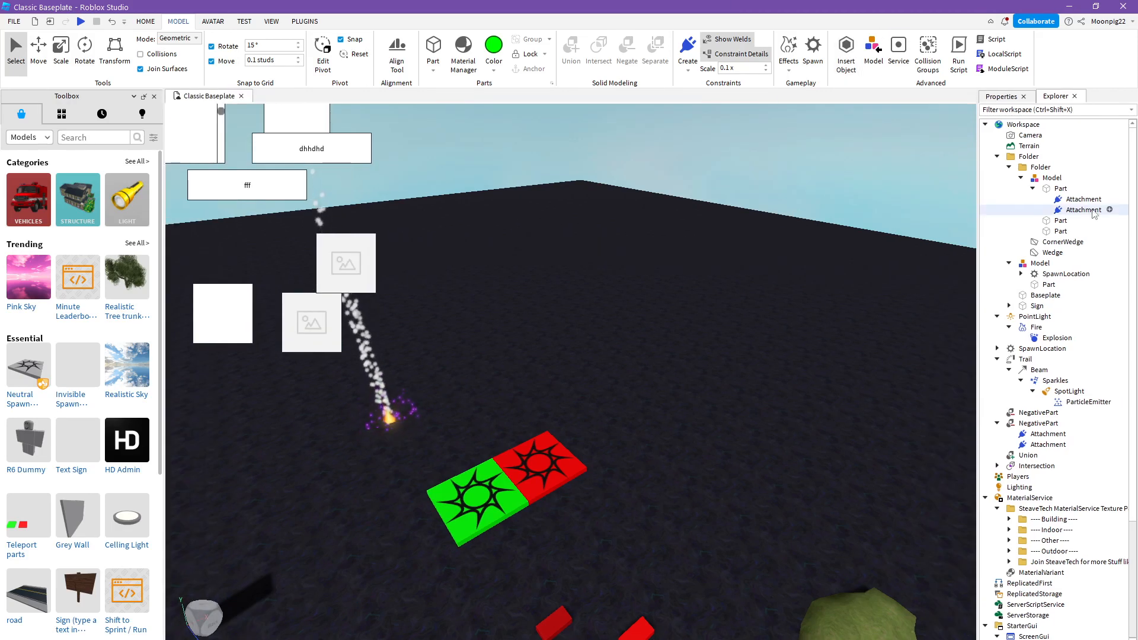
- Insert a new Script into the Workspace, highlight its print line, and delete the Script
{"action": "left_click", "coordinate": [993, 39]}
{"action": "left_click_drag", "start_coordinate": [301, 111], "coordinate": [3, 122]}
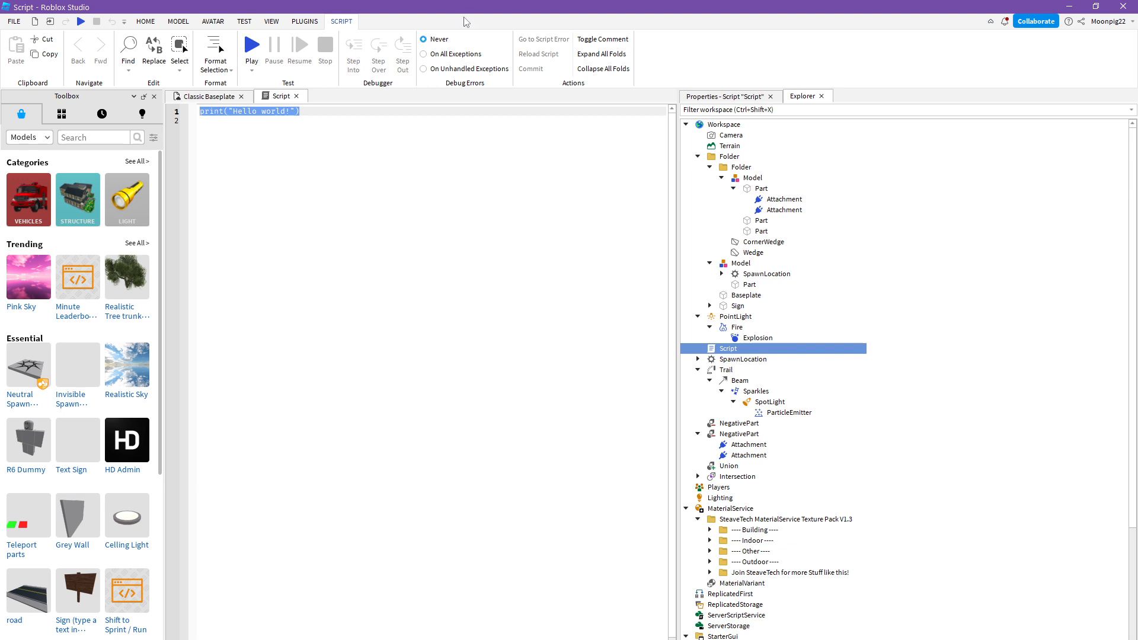
{"action": "right_click", "coordinate": [739, 345]}
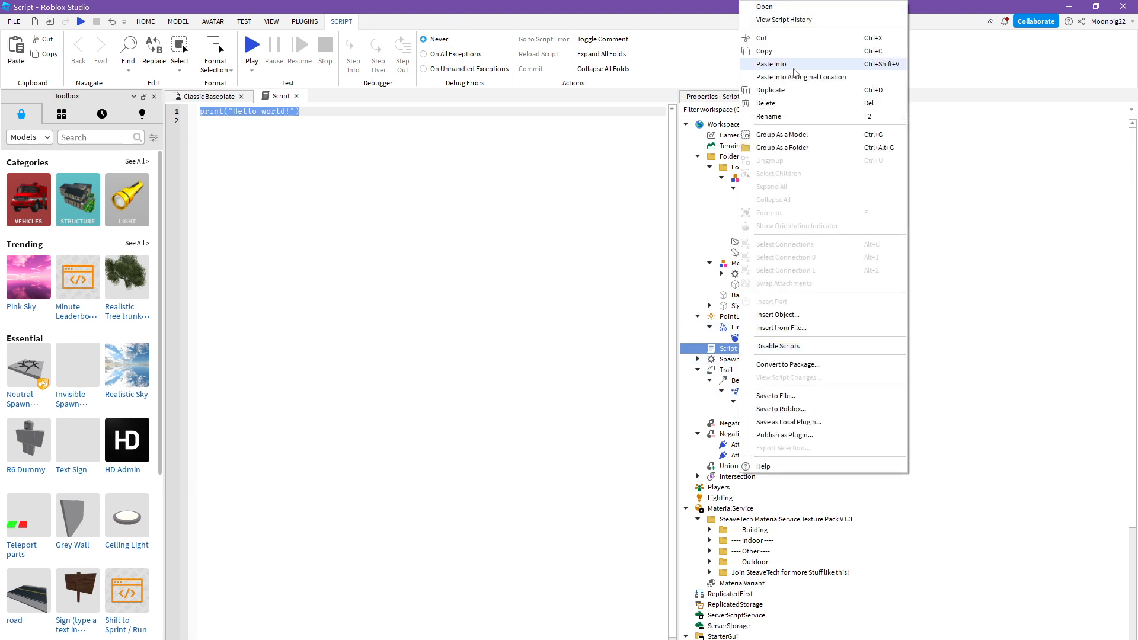
{"action": "left_click", "coordinate": [765, 103]}
- Bring up the avatar tools and enlarge the 3D viewport by narrowing the Explorer and Properties area
{"action": "left_click", "coordinate": [214, 22]}
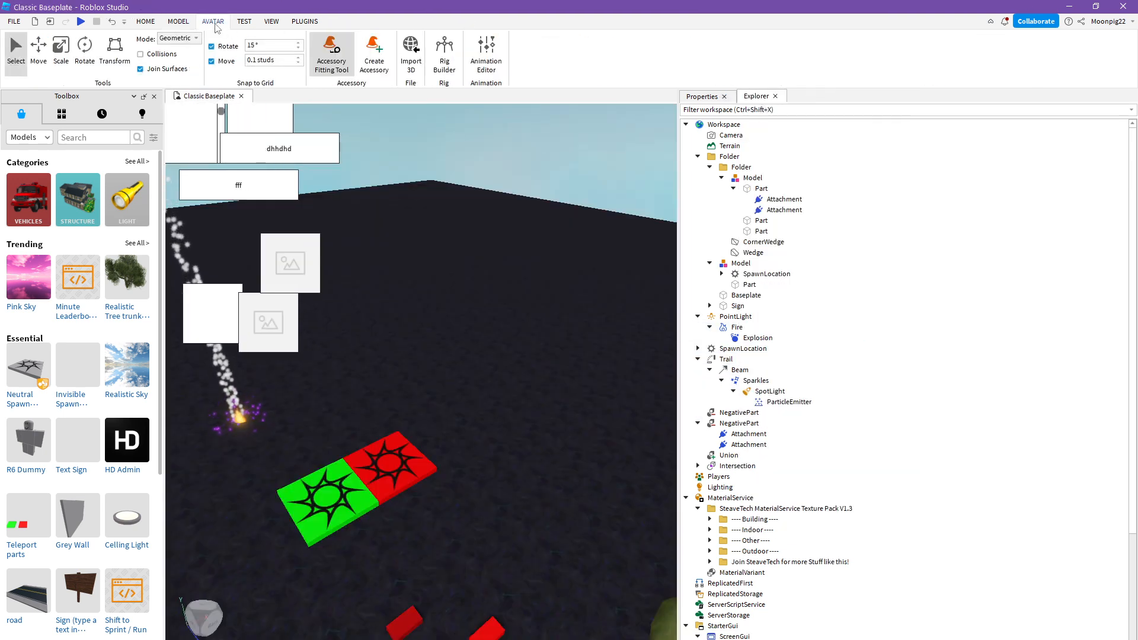
{"action": "left_click", "coordinate": [179, 22]}
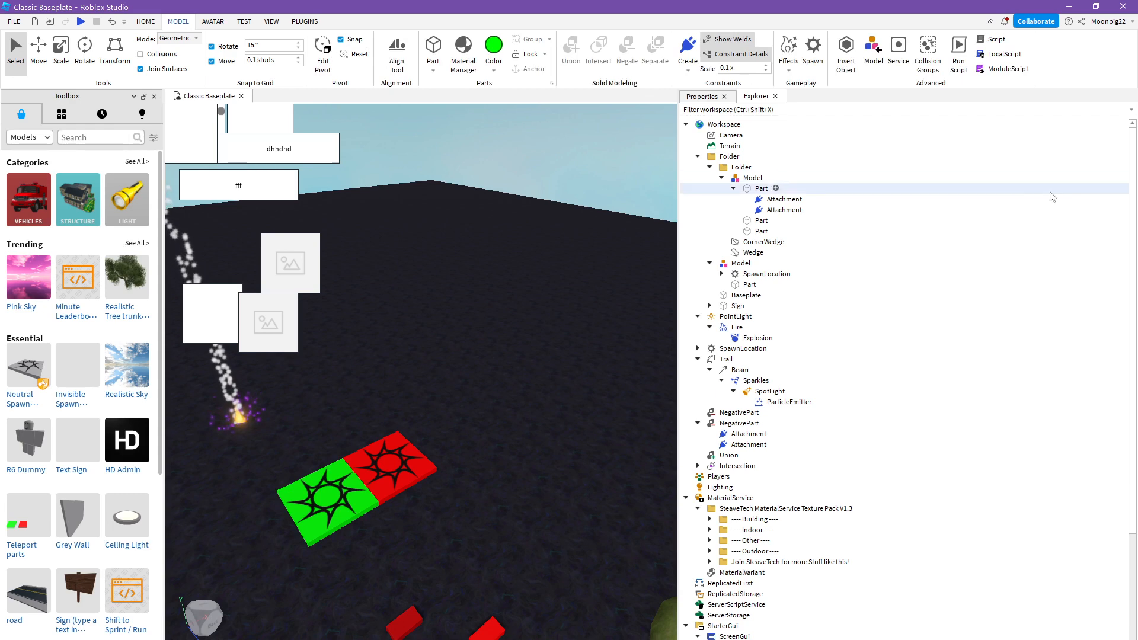
{"action": "left_click", "coordinate": [213, 22]}
{"action": "left_click_drag", "start_coordinate": [678, 343], "coordinate": [882, 343]}
{"action": "right_click_drag", "start_coordinate": [595, 137], "coordinate": [586, 150]}
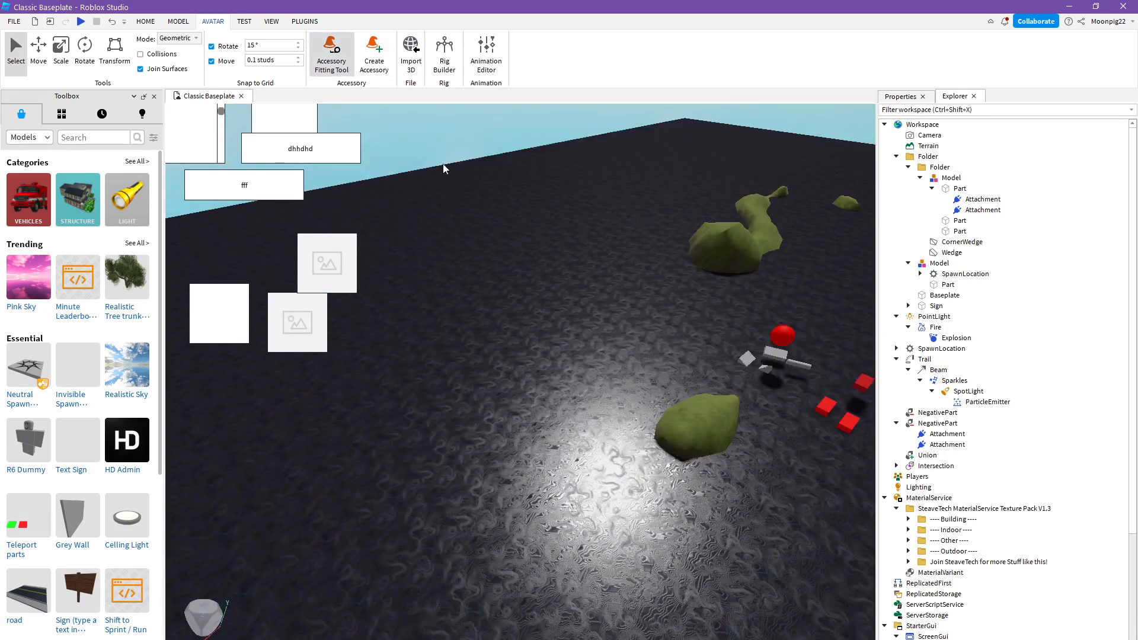
{"action": "right_click_drag", "start_coordinate": [443, 164], "coordinate": [443, 164]}
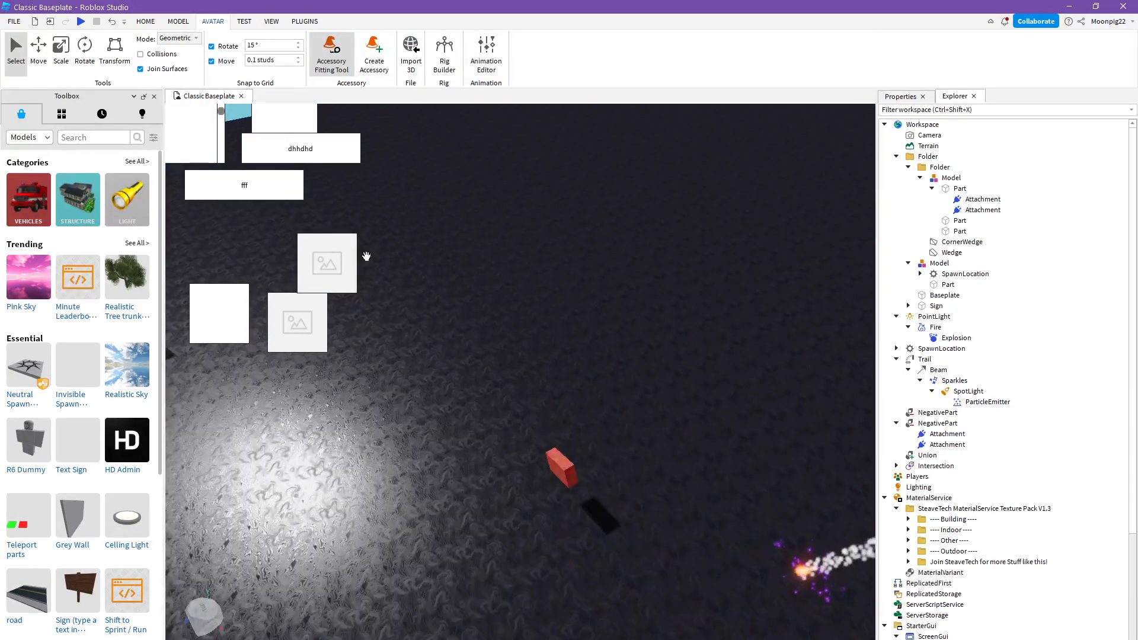
{"action": "right_click_drag", "start_coordinate": [367, 256], "coordinate": [558, 215]}
{"action": "scroll", "coordinate": [559, 172], "scroll_direction": "up", "scroll_amount": 5}
{"action": "key", "text": "a"}
- Open the Accessory Fitting Tool, look over its part selection page, and close it without choosing a part
{"action": "left_click", "coordinate": [385, 63]}
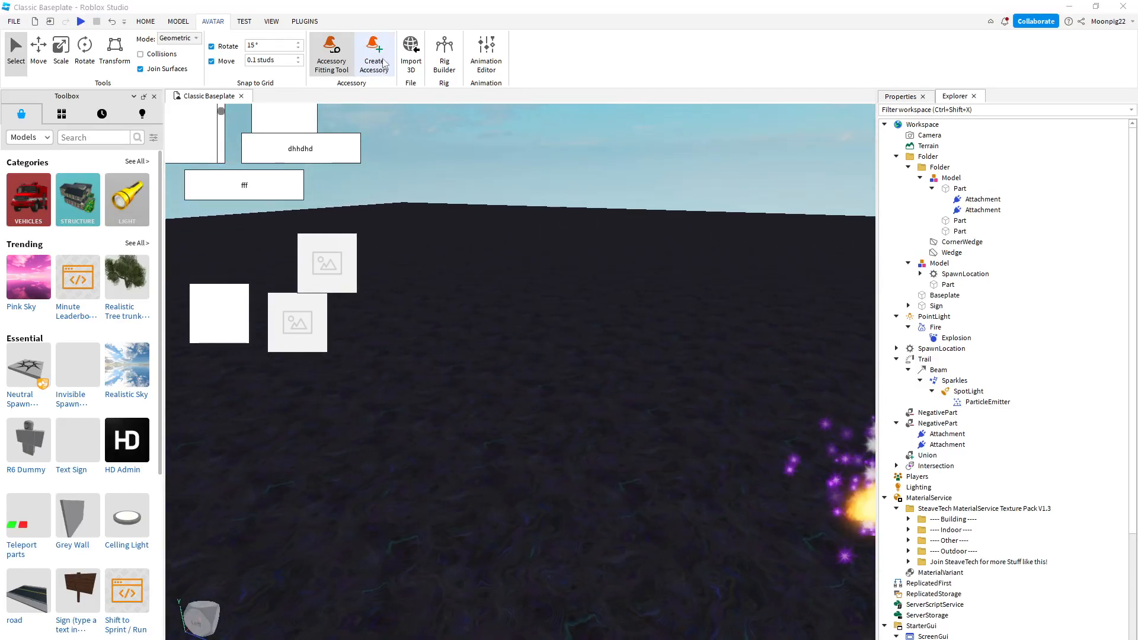
{"action": "left_click", "coordinate": [581, 388]}
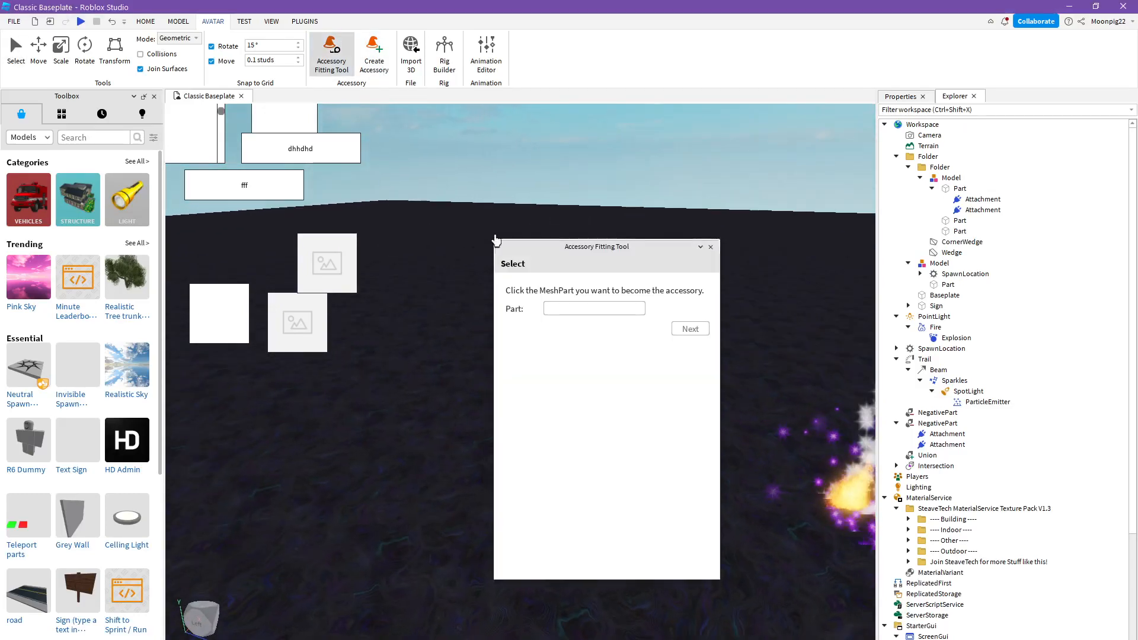
{"action": "right_click_drag", "start_coordinate": [496, 240], "coordinate": [562, 199]}
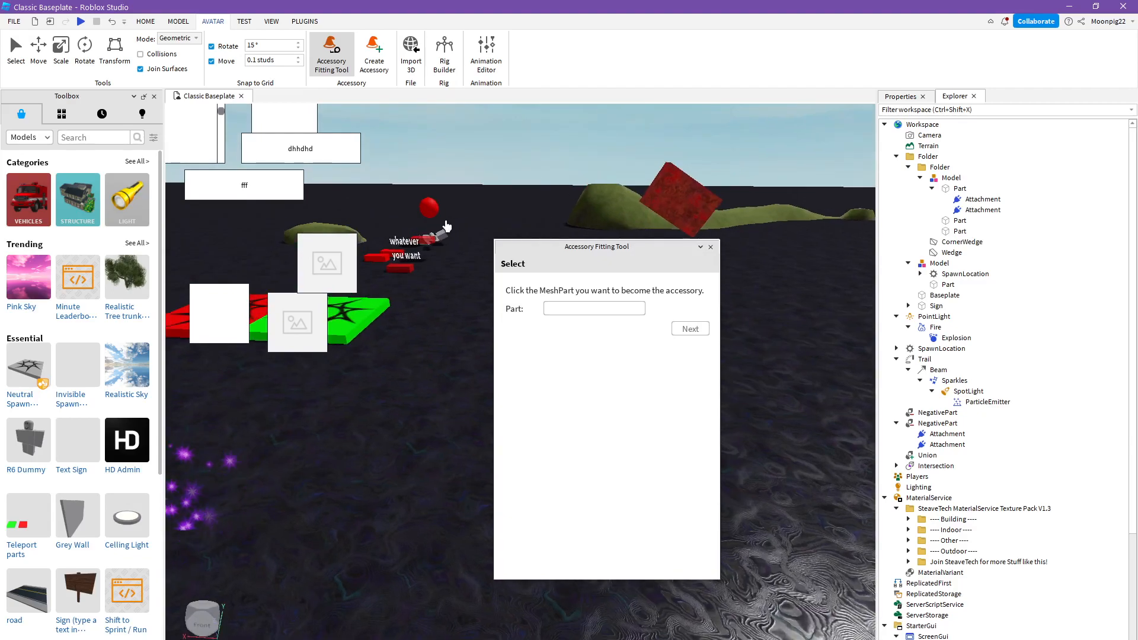
{"action": "scroll", "coordinate": [447, 227], "scroll_direction": "up", "scroll_amount": 6}
{"action": "right_click_drag", "start_coordinate": [447, 227], "coordinate": [515, 175]}
{"action": "scroll", "coordinate": [496, 196], "scroll_direction": "down", "scroll_amount": 4}
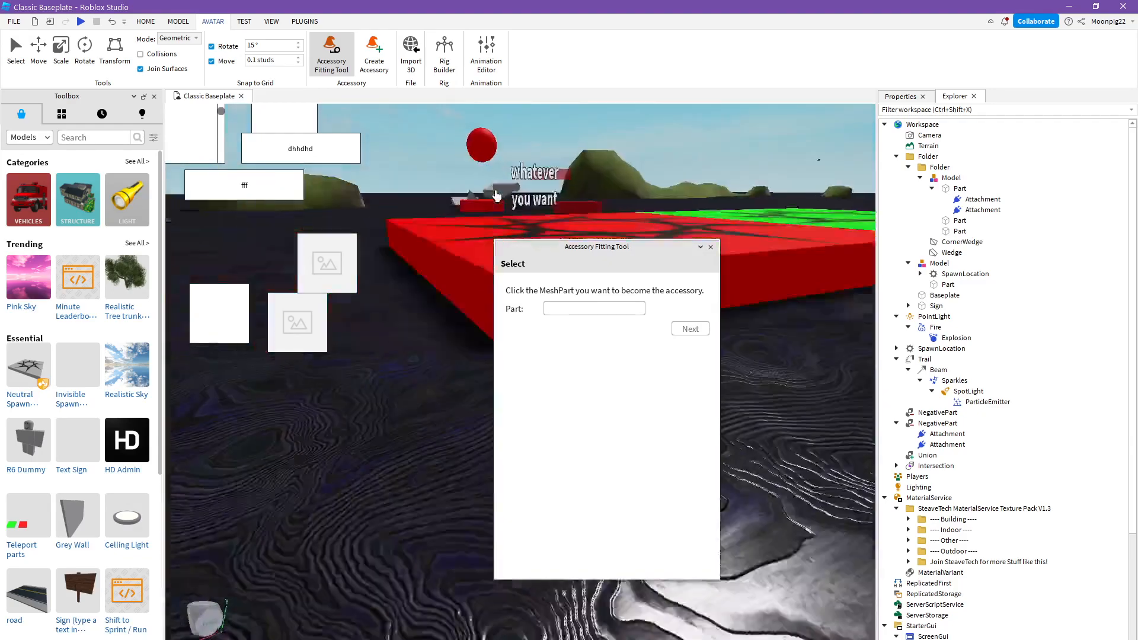
{"action": "scroll", "coordinate": [516, 176], "scroll_direction": "up", "scroll_amount": 4}
{"action": "right_click_drag", "start_coordinate": [547, 232], "coordinate": [546, 232]}
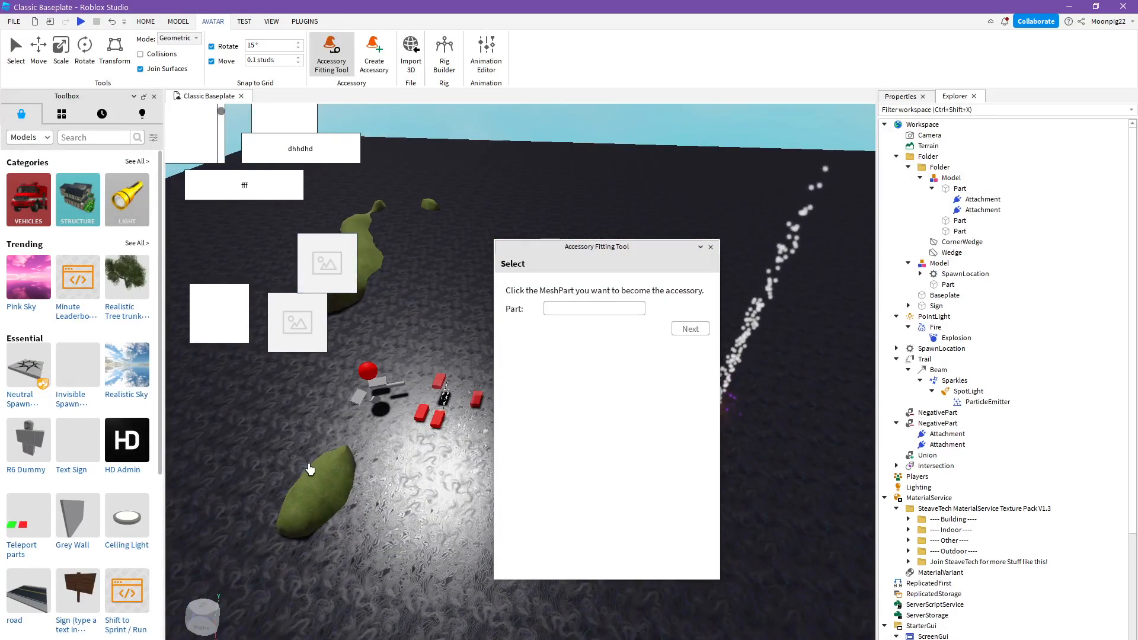
{"action": "left_click", "coordinate": [711, 247]}
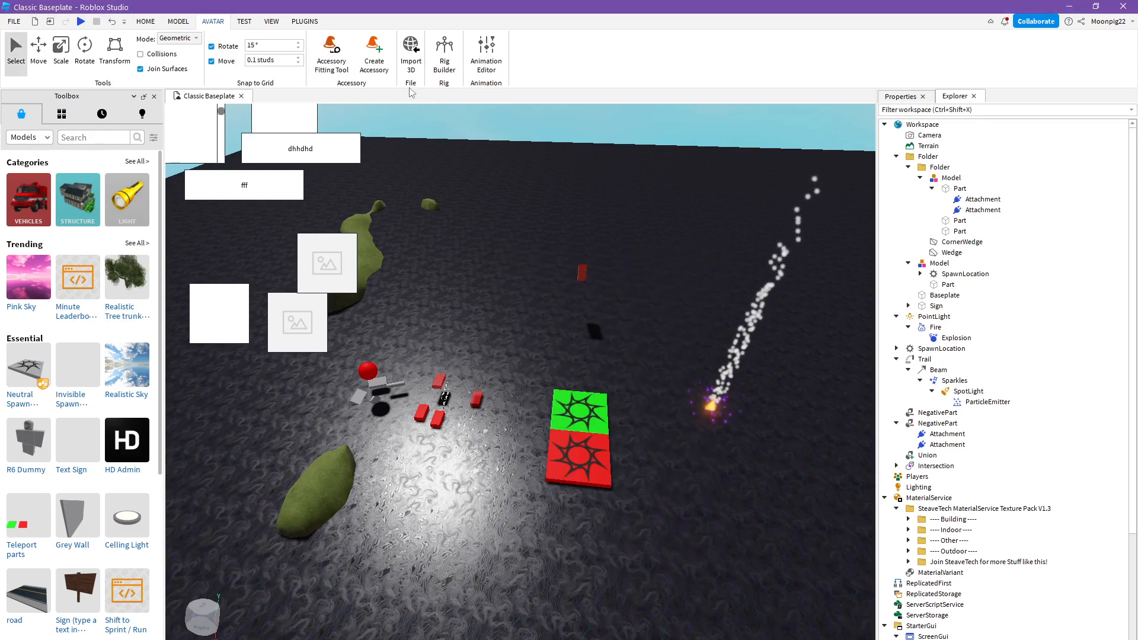
- Open the 3D import file browser, look through the F: drive for mesh files, and close it without importing
{"action": "left_click", "coordinate": [411, 53]}
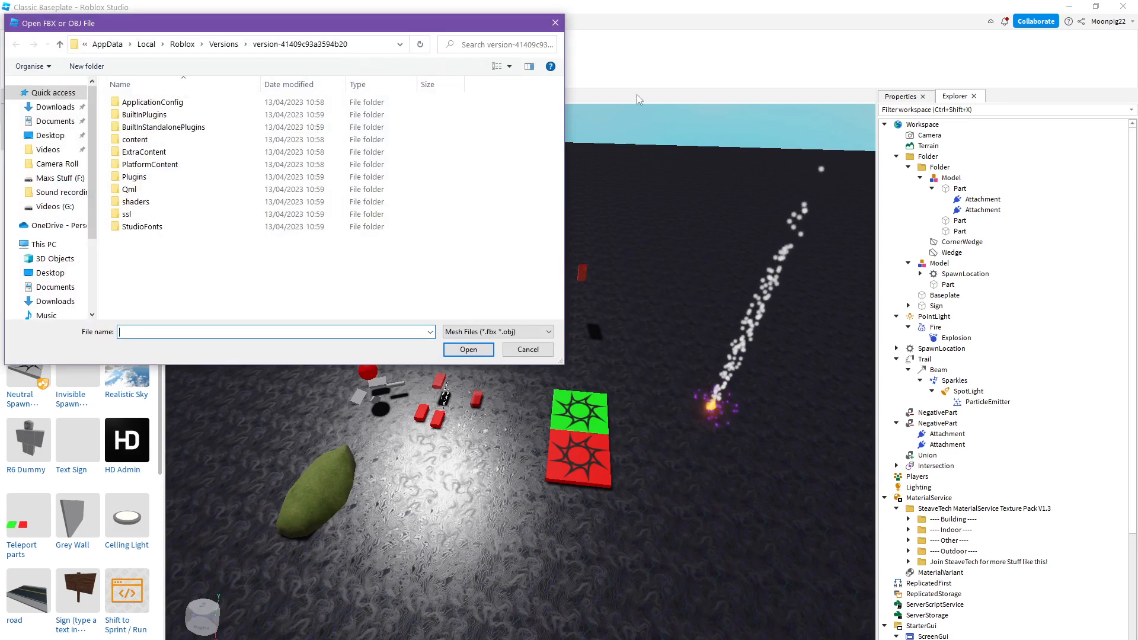
{"action": "scroll", "coordinate": [88, 296], "scroll_direction": "down", "scroll_amount": 3}
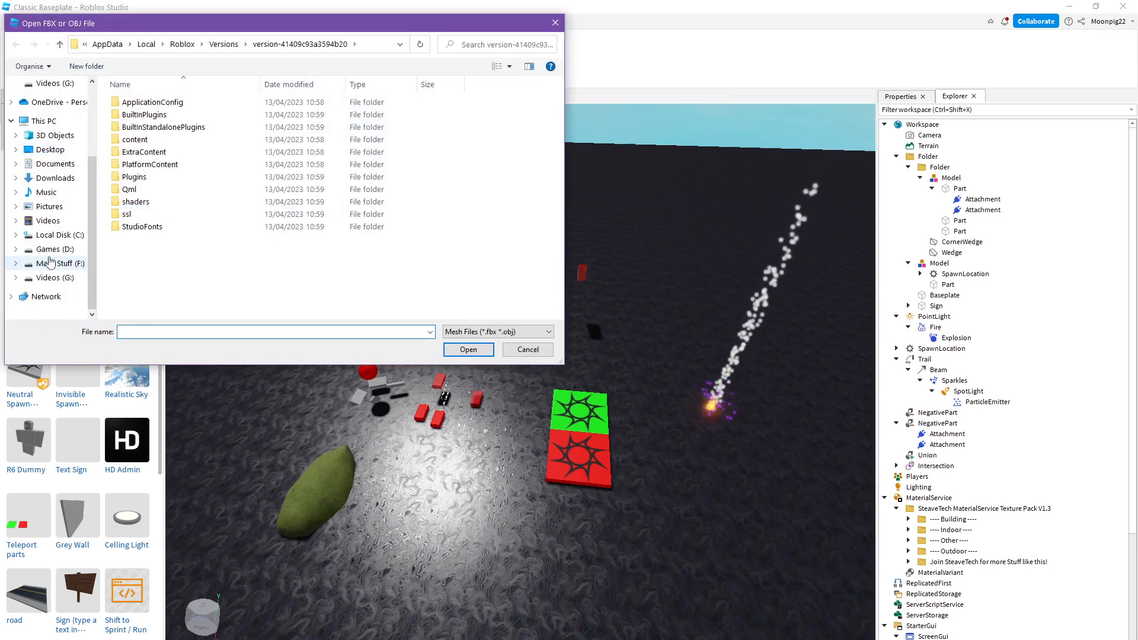
{"action": "left_click", "coordinate": [50, 263]}
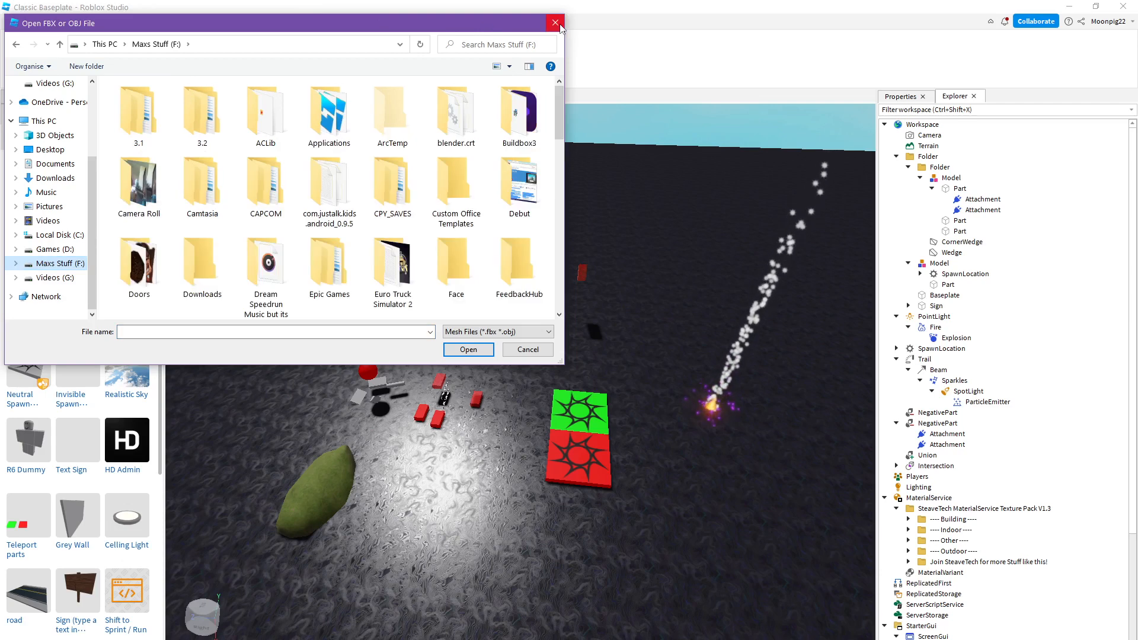
{"action": "scroll", "coordinate": [50, 262], "scroll_direction": "up", "scroll_amount": 3}
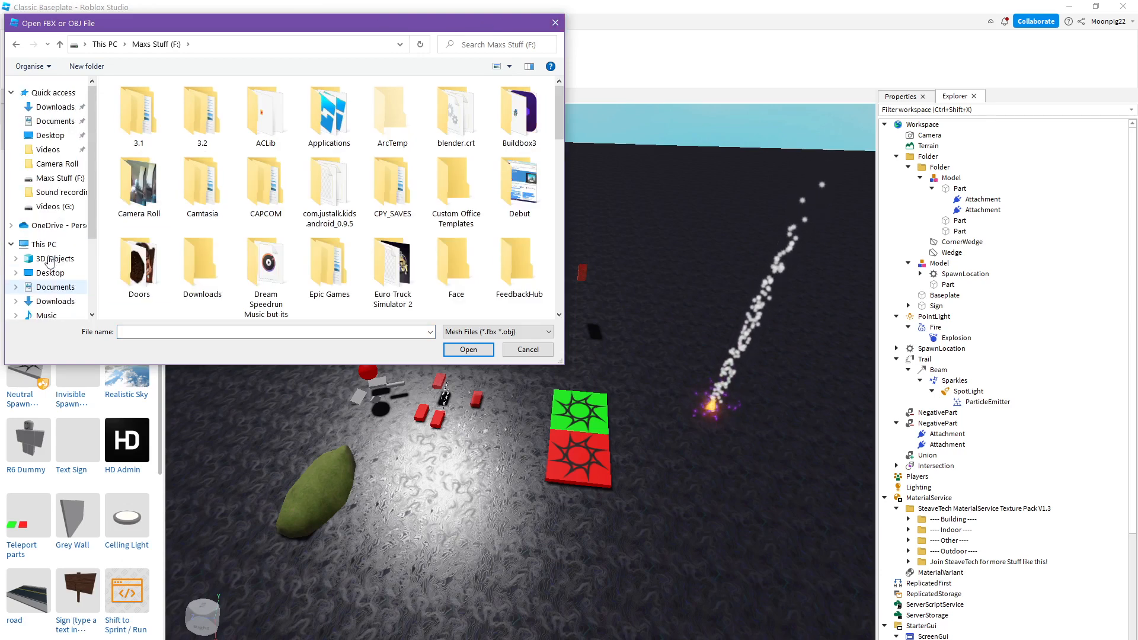
{"action": "scroll", "coordinate": [50, 261], "scroll_direction": "down", "scroll_amount": 3}
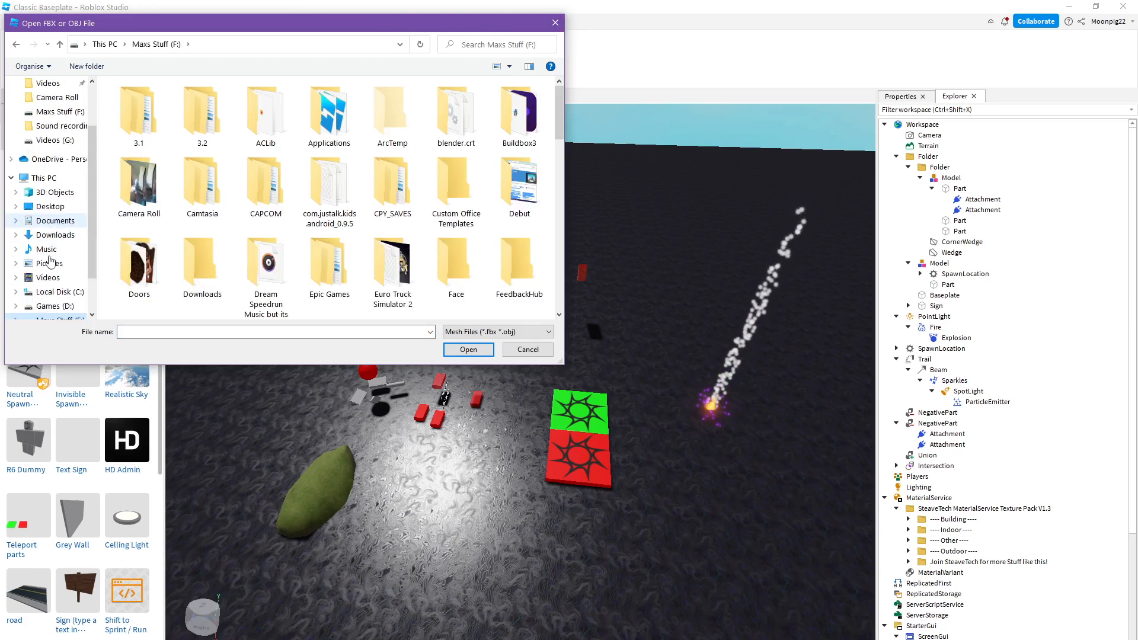
{"action": "left_click", "coordinate": [555, 23]}
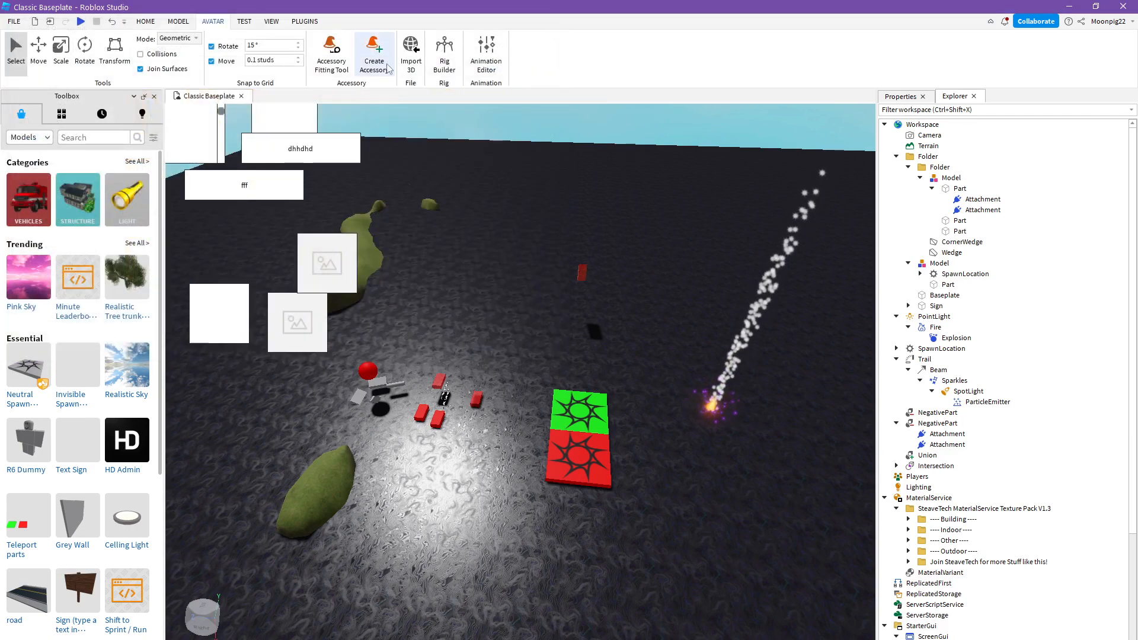
- Generate an R15 masculine rig from My Avatar on open ground and view it from the front
{"action": "left_click", "coordinate": [456, 71]}
{"action": "right_click_drag", "start_coordinate": [702, 229], "coordinate": [702, 229]}
{"action": "key", "text": "w"}
{"action": "left_click", "coordinate": [515, 397]}
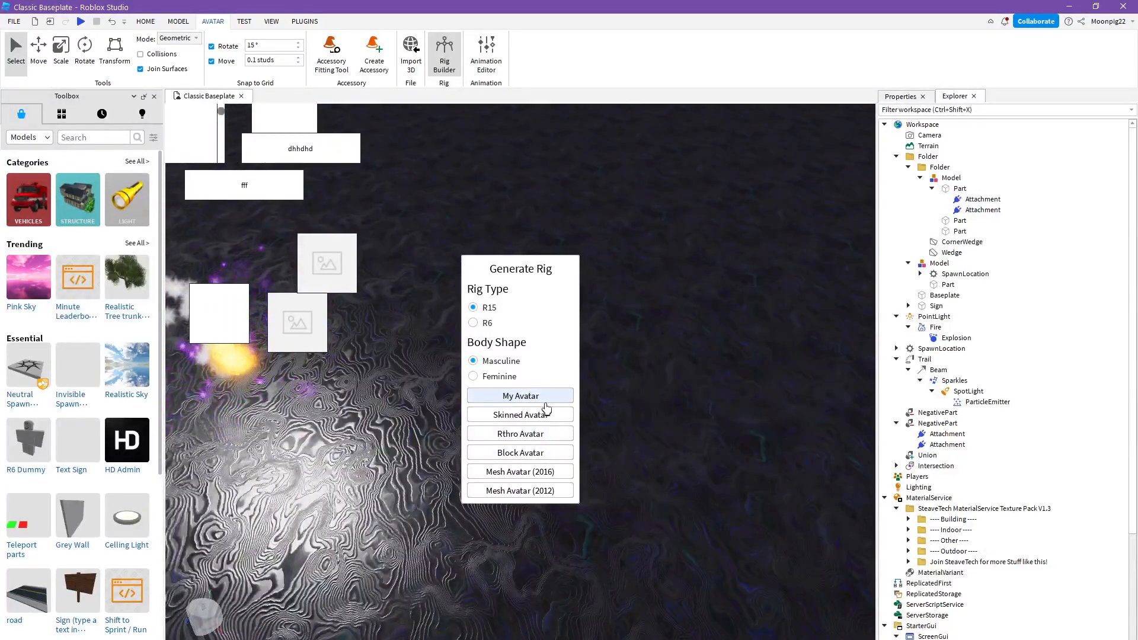
{"action": "right_click_drag", "start_coordinate": [551, 400], "coordinate": [514, 407]}
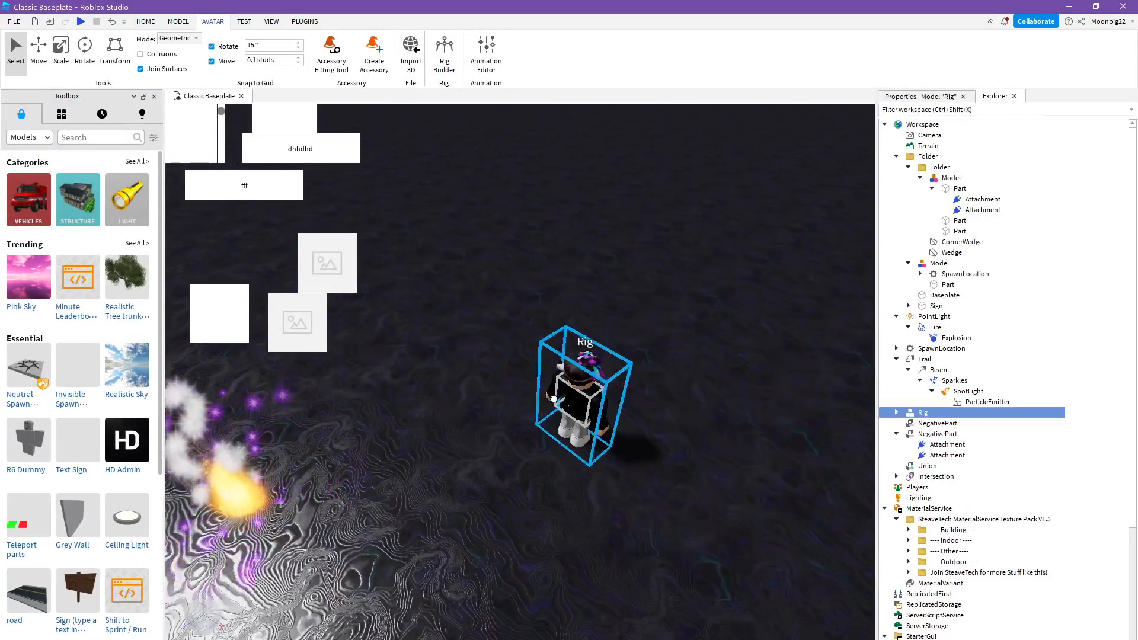
{"action": "key", "text": "r"}
{"action": "left_click_drag", "start_coordinate": [574, 438], "coordinate": [556, 450]}
{"action": "key", "text": "r"}
{"action": "key", "text": "f"}
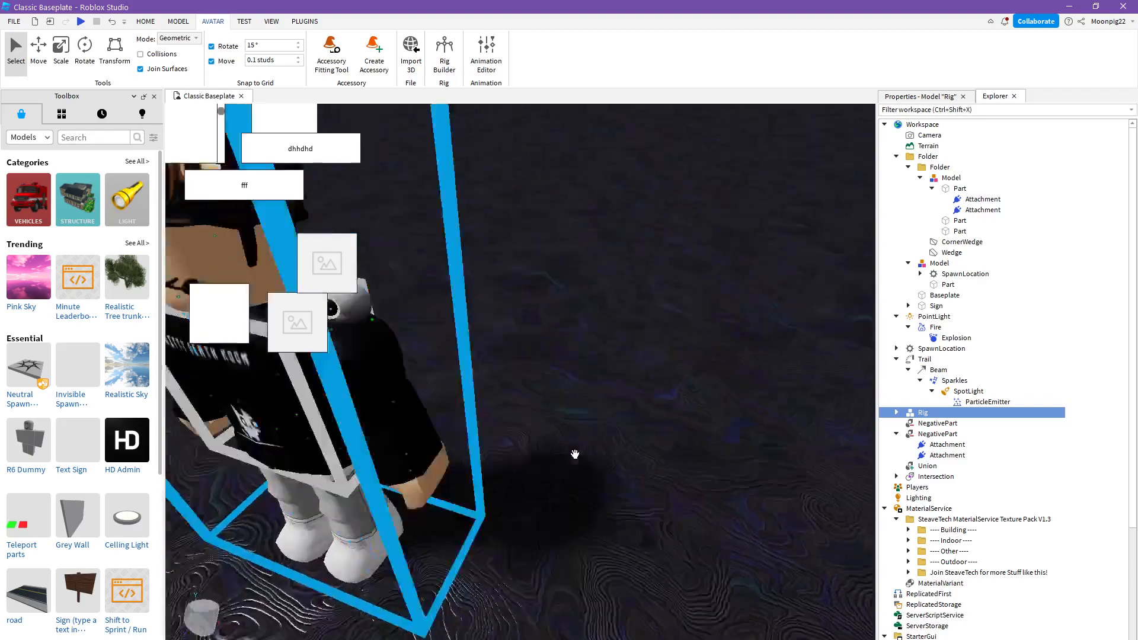
{"action": "key", "text": "d"}
{"action": "key", "text": "a"}
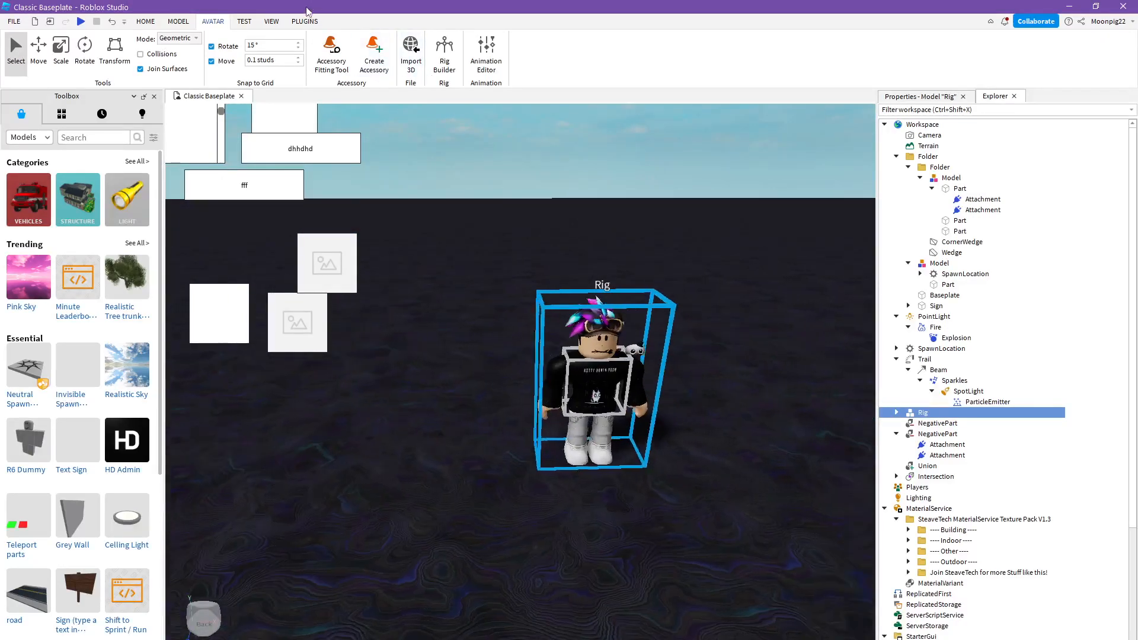
{"action": "key", "text": "d"}
{"action": "left_click", "coordinate": [305, 22]}
{"action": "left_click", "coordinate": [457, 65]}
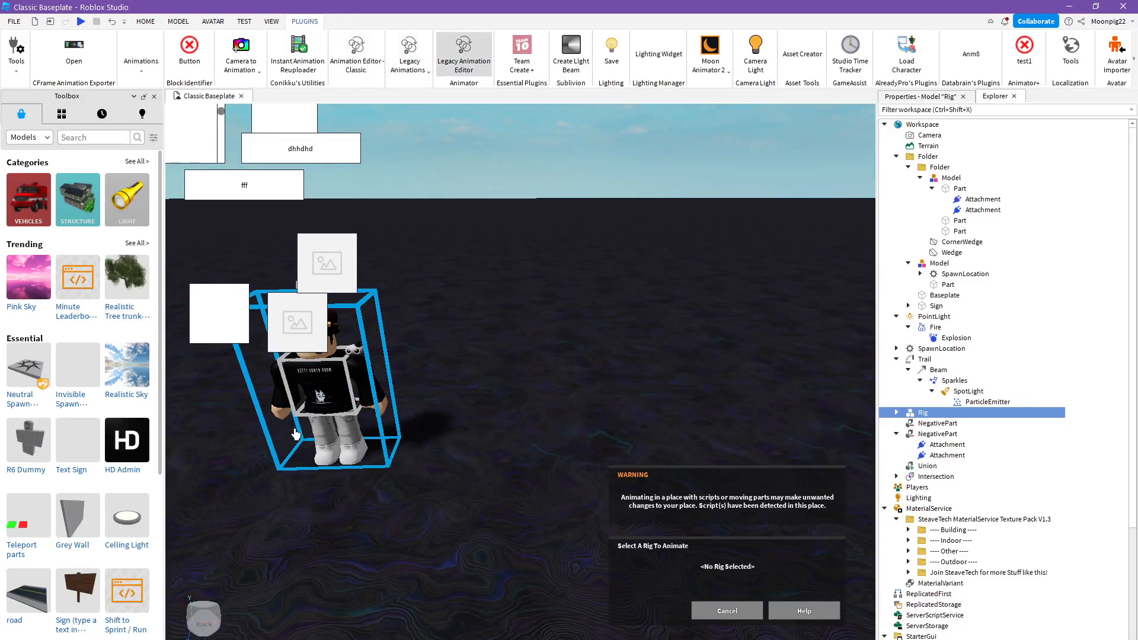
{"action": "left_click", "coordinate": [728, 610]}
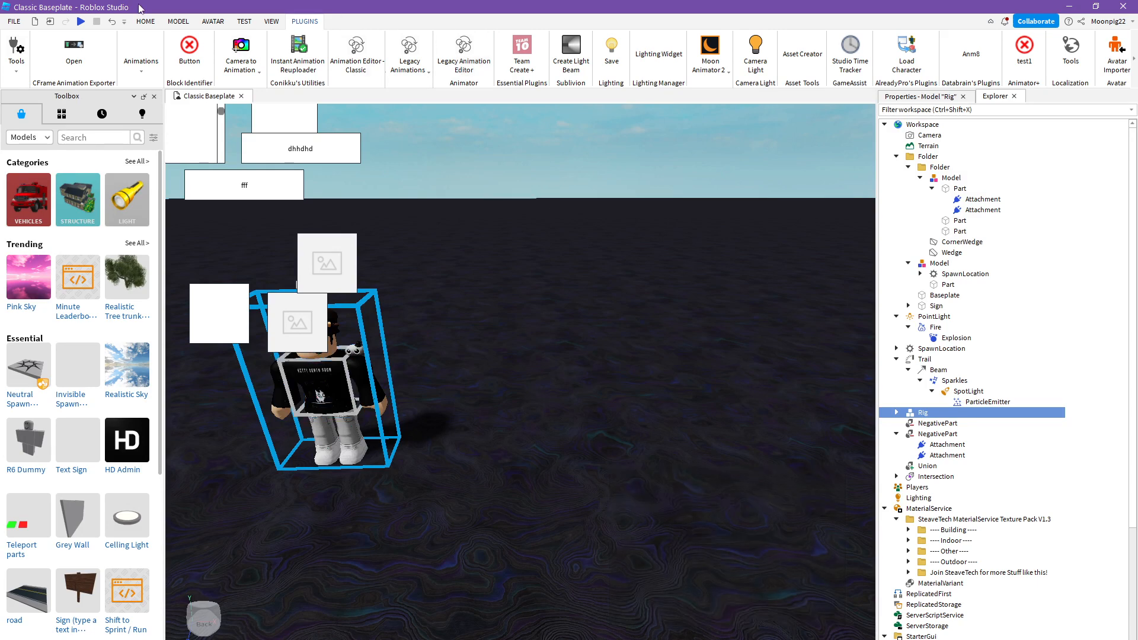
- Generate an R6 feminine Rthro Avatar rig beside the first rig and deselect it
{"action": "left_click", "coordinate": [213, 21]}
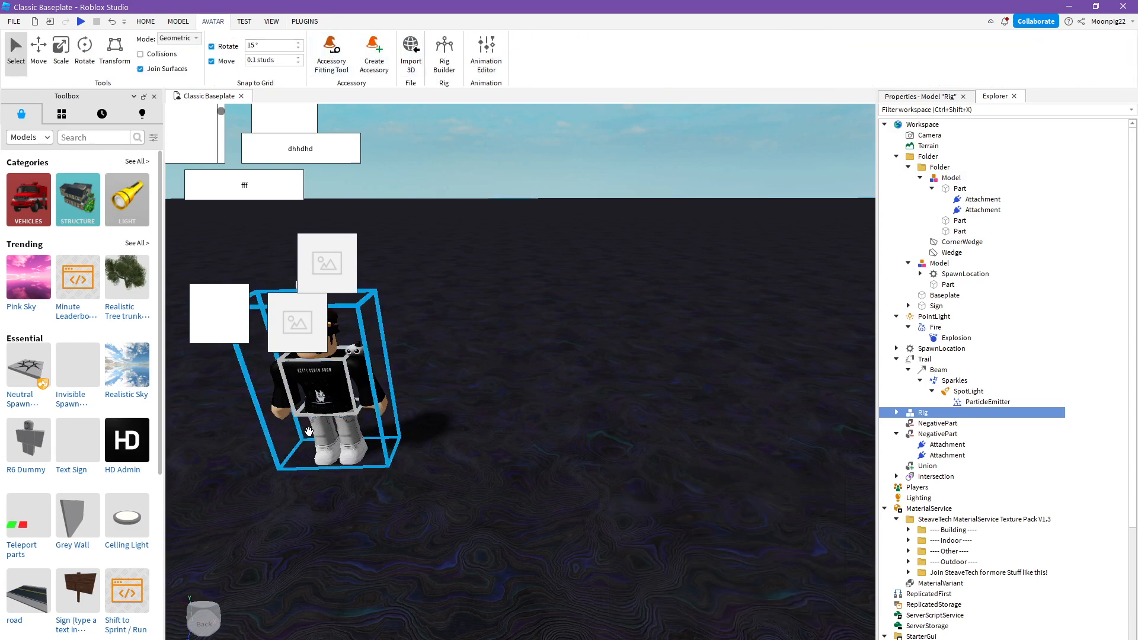
{"action": "left_click", "coordinate": [446, 61]}
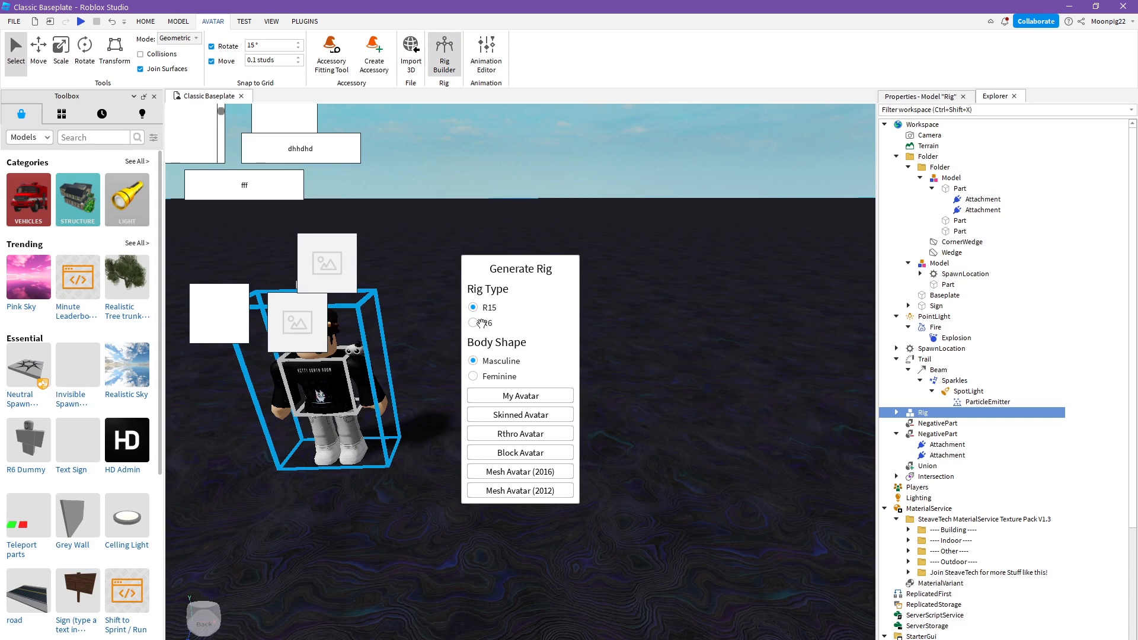
{"action": "left_click", "coordinate": [473, 375]}
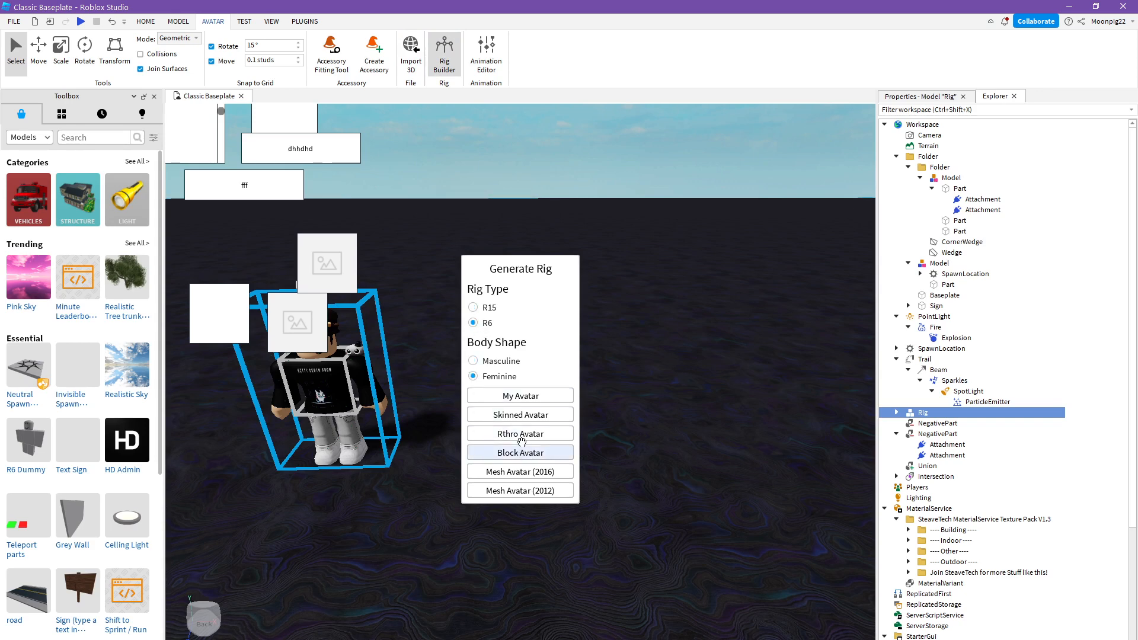
{"action": "left_click", "coordinate": [521, 435]}
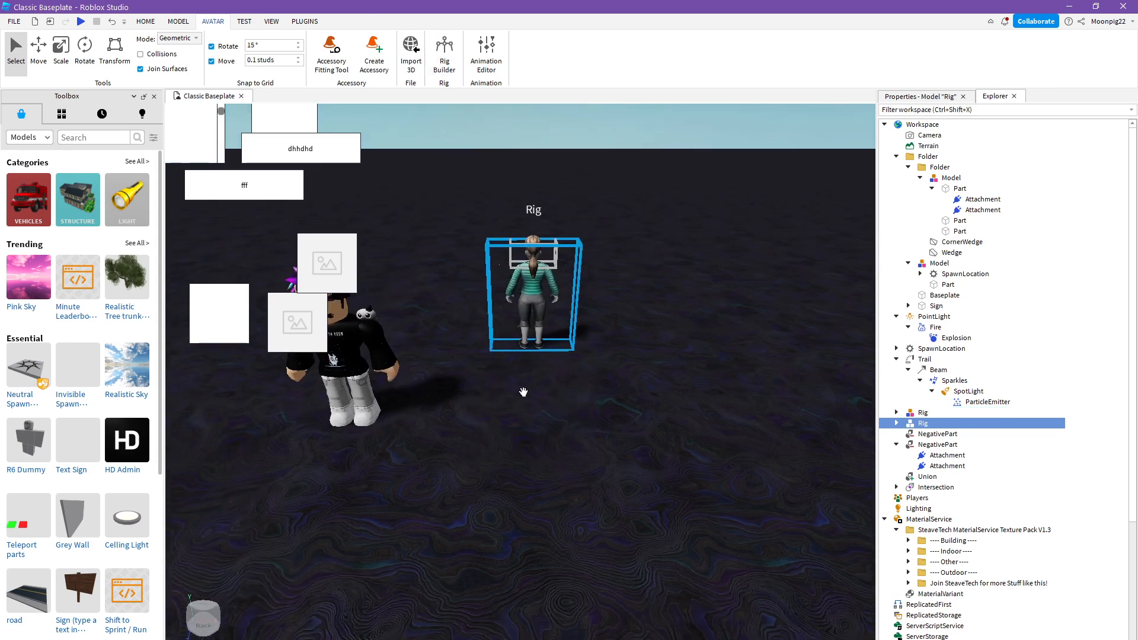
{"action": "right_click_drag", "start_coordinate": [491, 451], "coordinate": [558, 265]}
{"action": "left_click", "coordinate": [565, 254]}
{"action": "scroll", "coordinate": [561, 282], "scroll_direction": "down", "scroll_amount": 6}
{"action": "scroll", "coordinate": [560, 282], "scroll_direction": "up", "scroll_amount": 8}
{"action": "scroll", "coordinate": [558, 266], "scroll_direction": "down", "scroll_amount": 8}
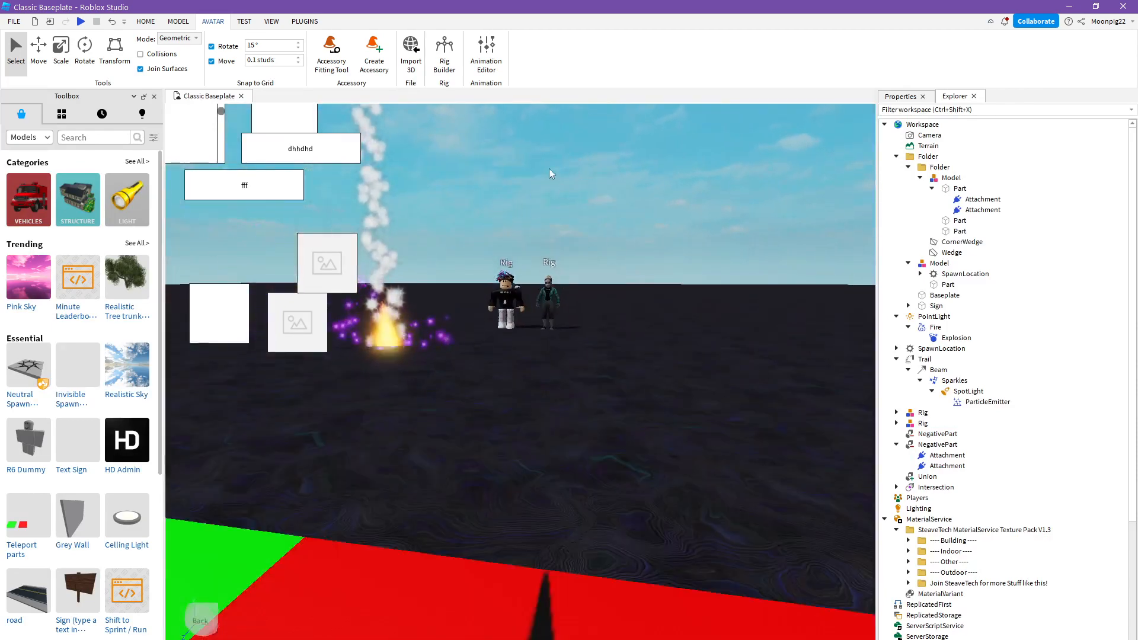
- Load the feminine Rthro rig into the Animation Editor and create a new animation clip for it
{"action": "scroll", "coordinate": [549, 169], "scroll_direction": "up", "scroll_amount": 5}
{"action": "scroll", "coordinate": [569, 172], "scroll_direction": "up", "scroll_amount": 5}
{"action": "right_click_drag", "start_coordinate": [569, 190], "coordinate": [532, 54]}
{"action": "scroll", "coordinate": [532, 106], "scroll_direction": "down", "scroll_amount": 5}
{"action": "left_click", "coordinate": [474, 332]}
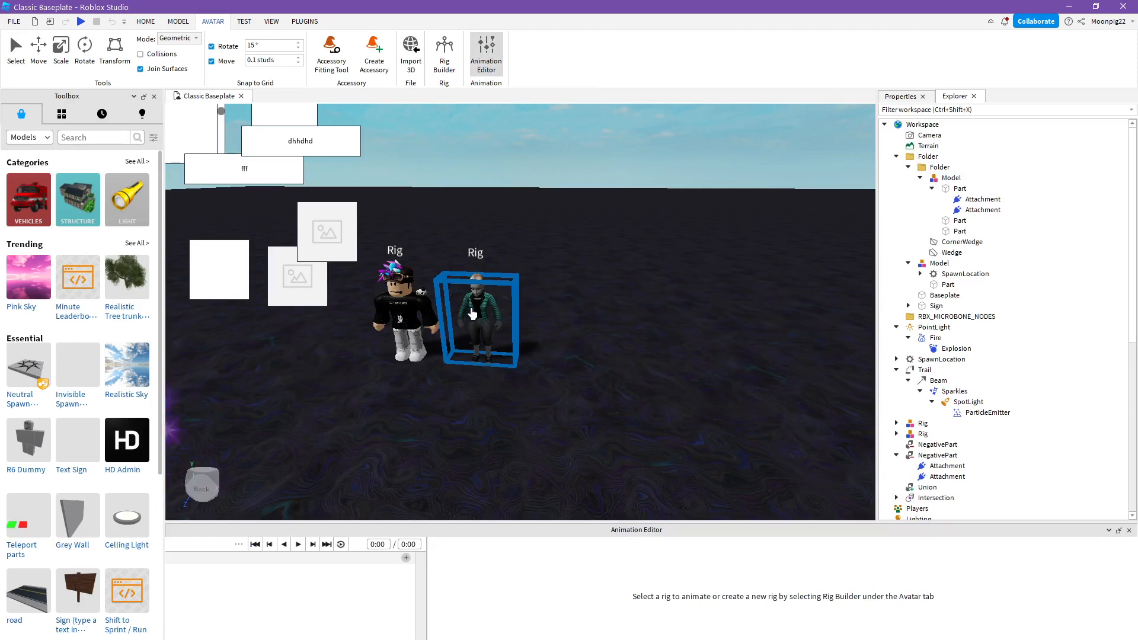
{"action": "left_click", "coordinate": [652, 629]}
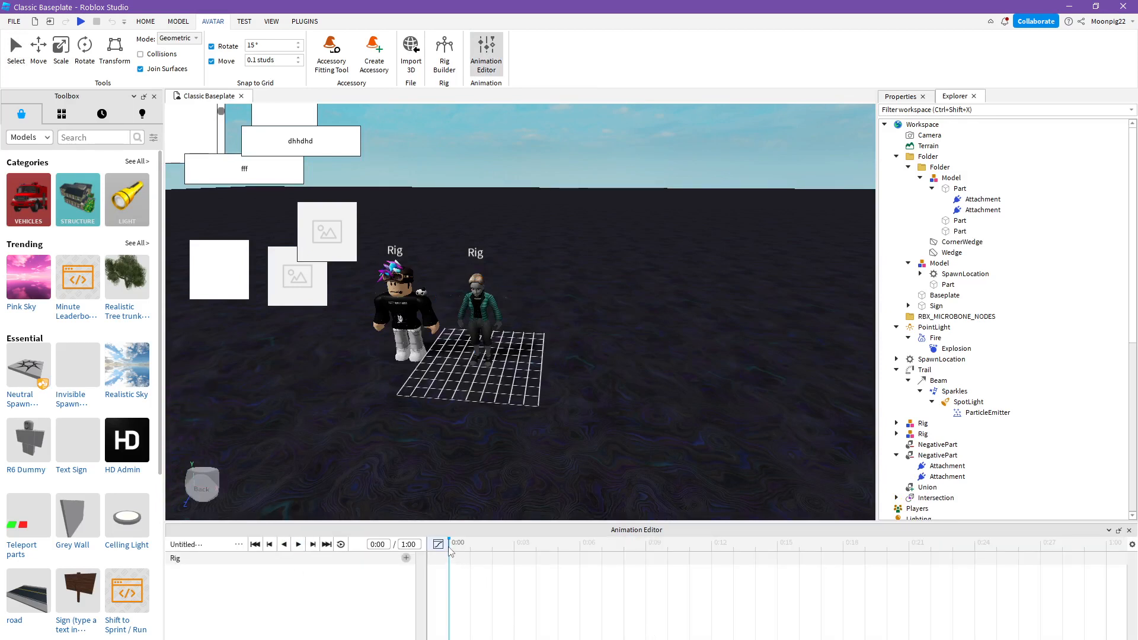
{"action": "left_click_drag", "start_coordinate": [456, 530], "coordinate": [521, 419]}
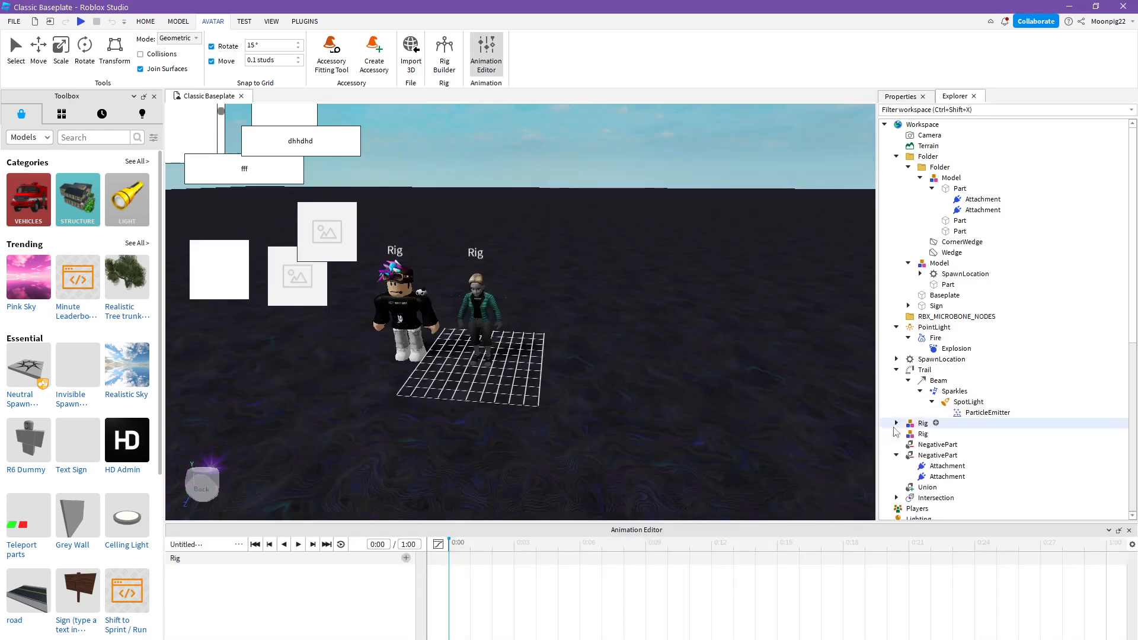
{"action": "left_click", "coordinate": [237, 545]}
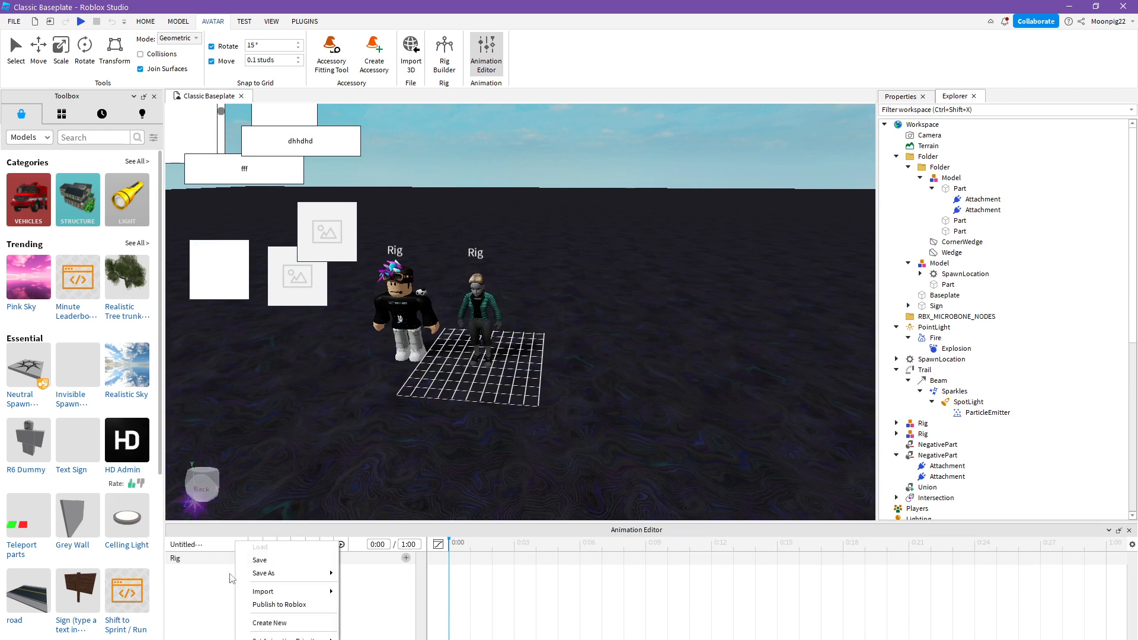
{"action": "left_click", "coordinate": [270, 623]}
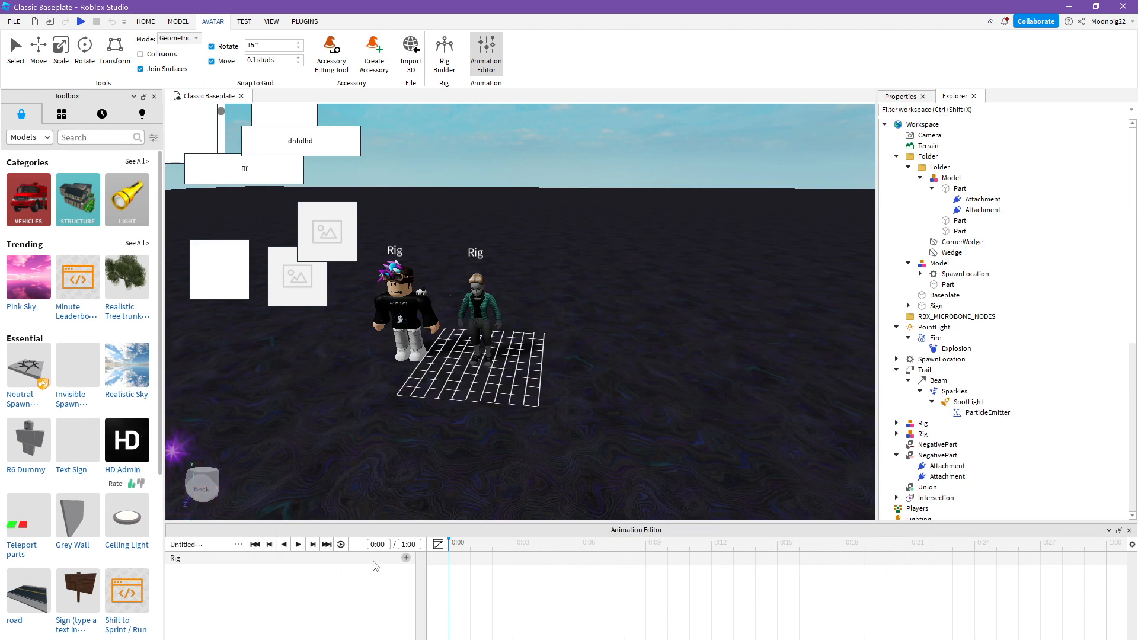
- Add tracks for all of the rig's body parts and convert the clip to a curve animation
{"action": "left_click", "coordinate": [405, 558]}
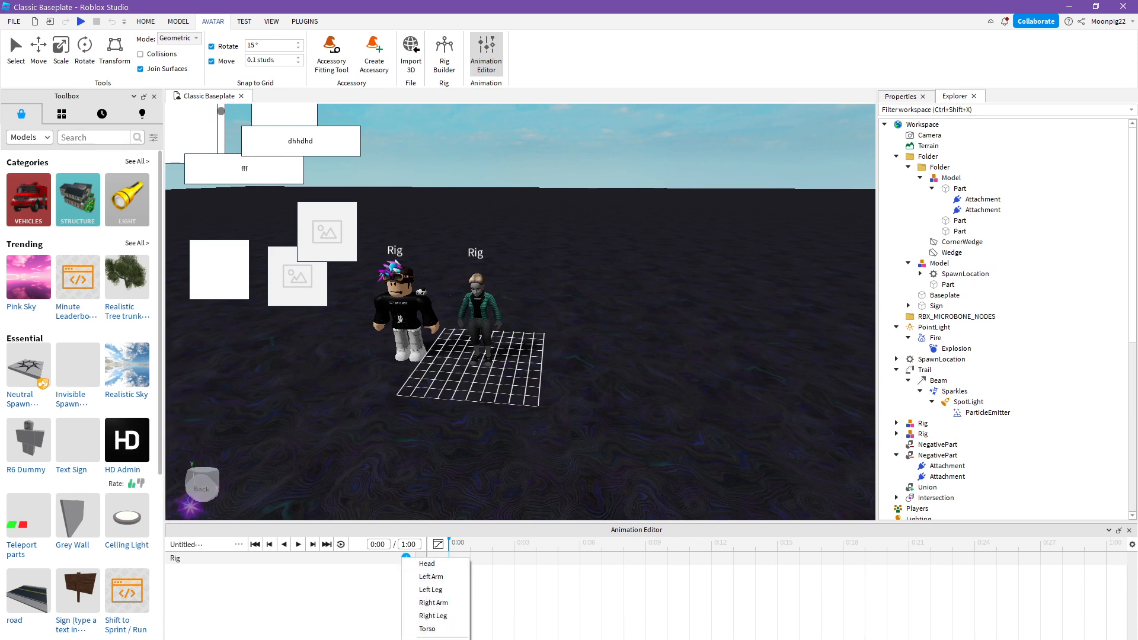
{"action": "left_click", "coordinate": [438, 639]}
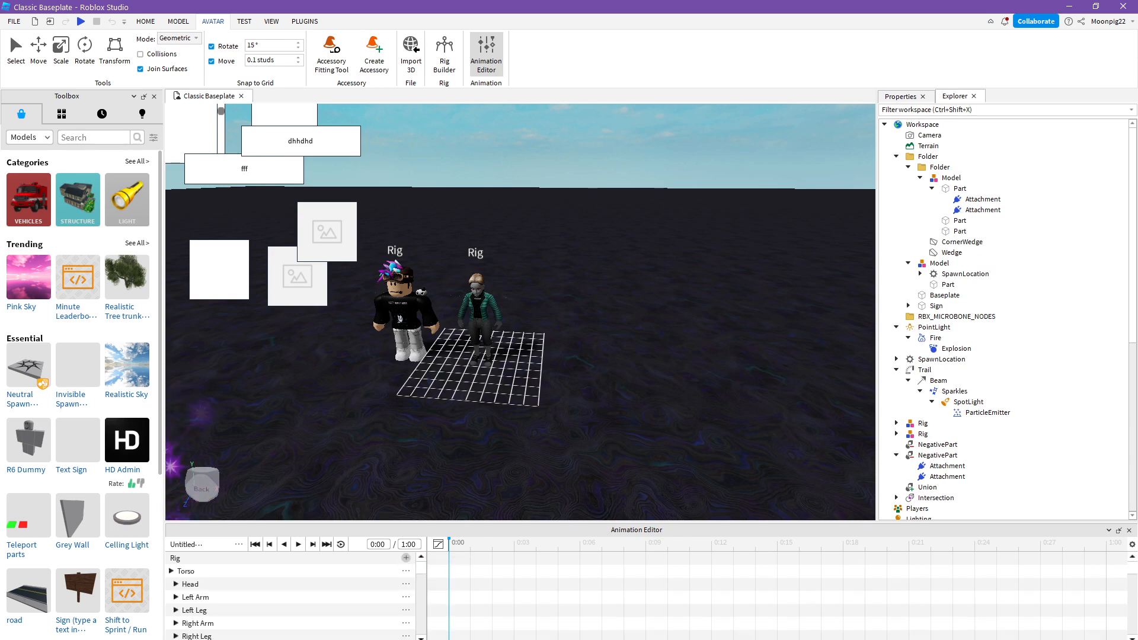
{"action": "left_click", "coordinate": [438, 545]}
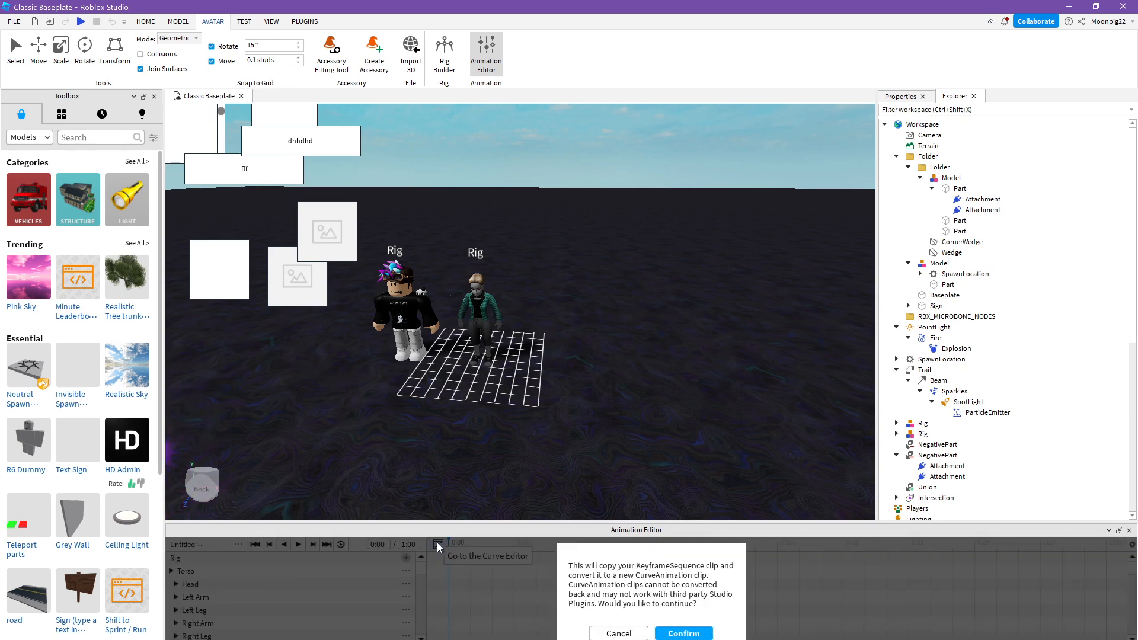
{"action": "left_click", "coordinate": [684, 634]}
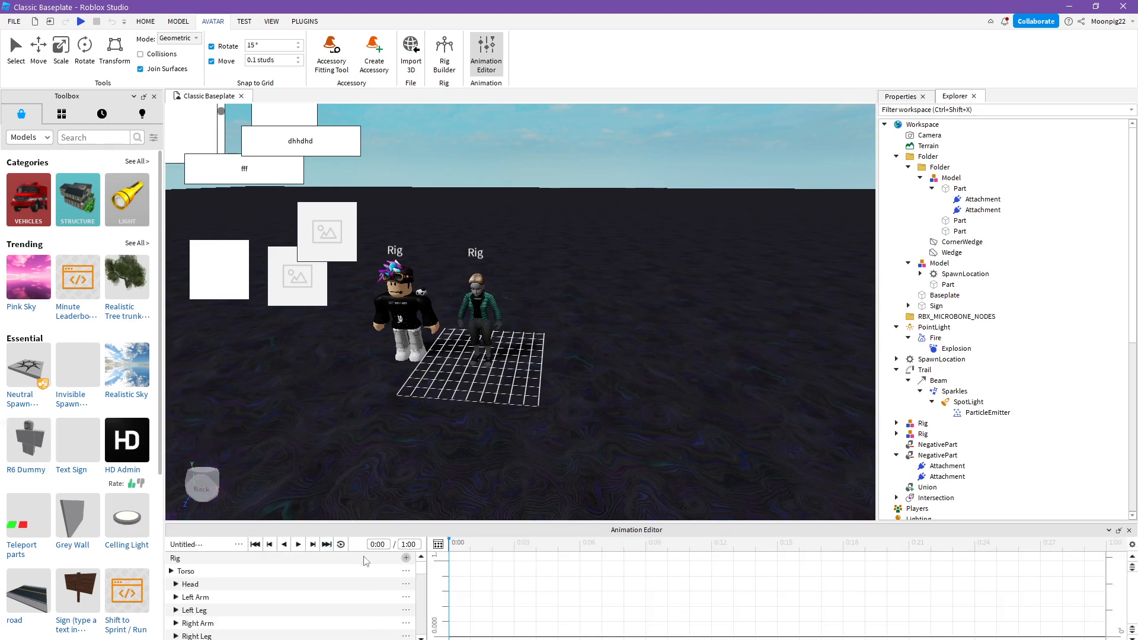
- Check the file options of the animation clip and close the Animation Editor
{"action": "left_click", "coordinate": [238, 545]}
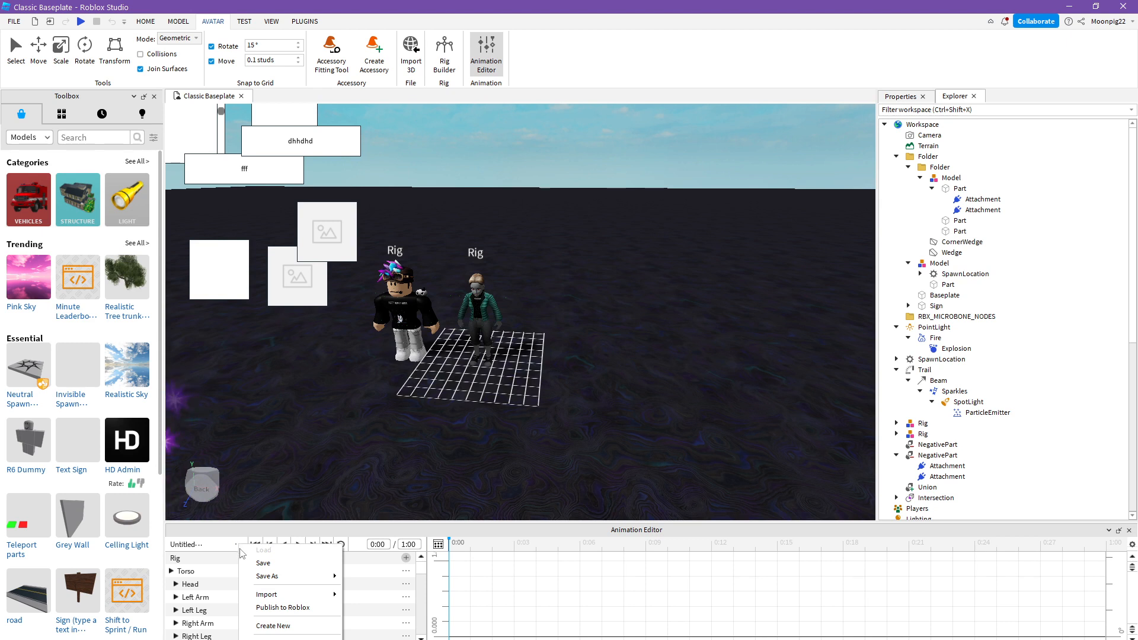
{"action": "left_click", "coordinate": [1134, 570]}
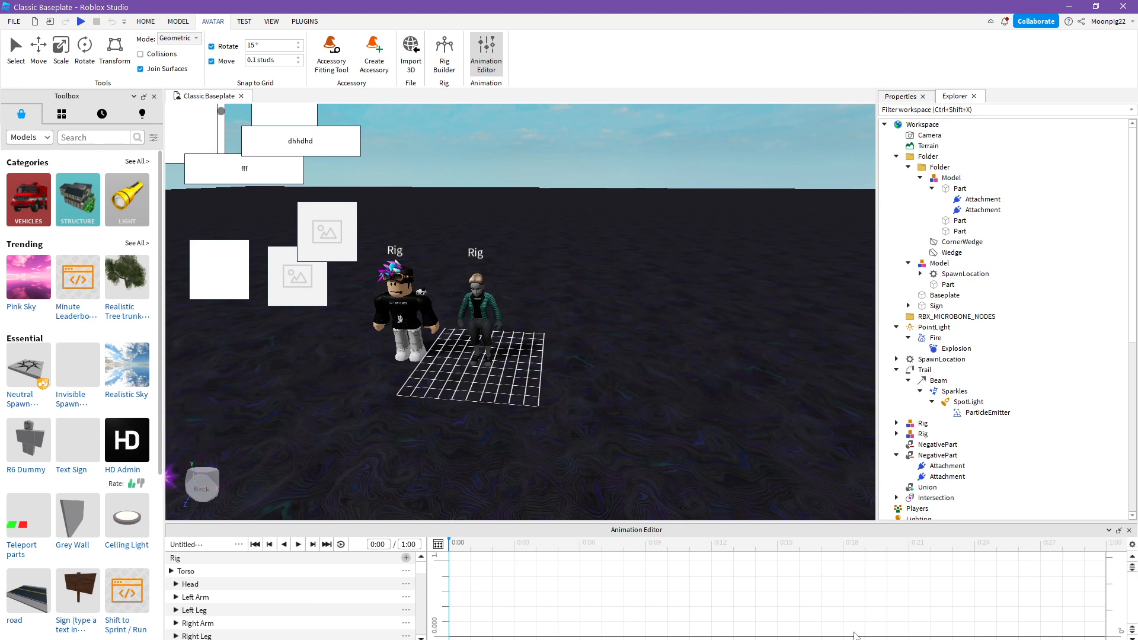
{"action": "left_click", "coordinate": [246, 23]}
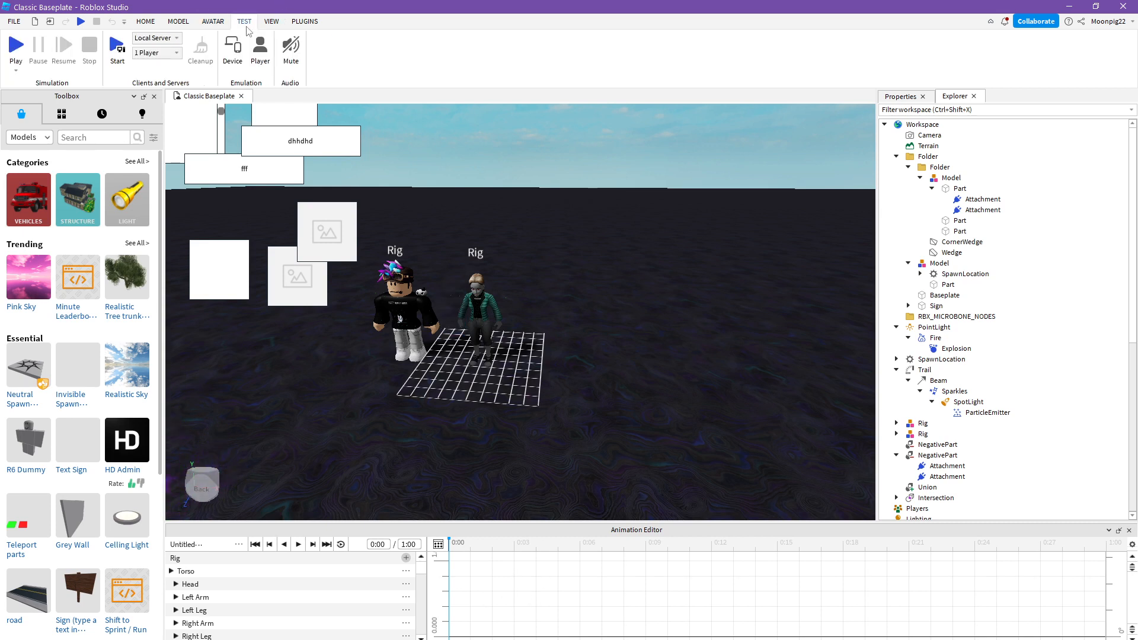
{"action": "left_click", "coordinate": [214, 23]}
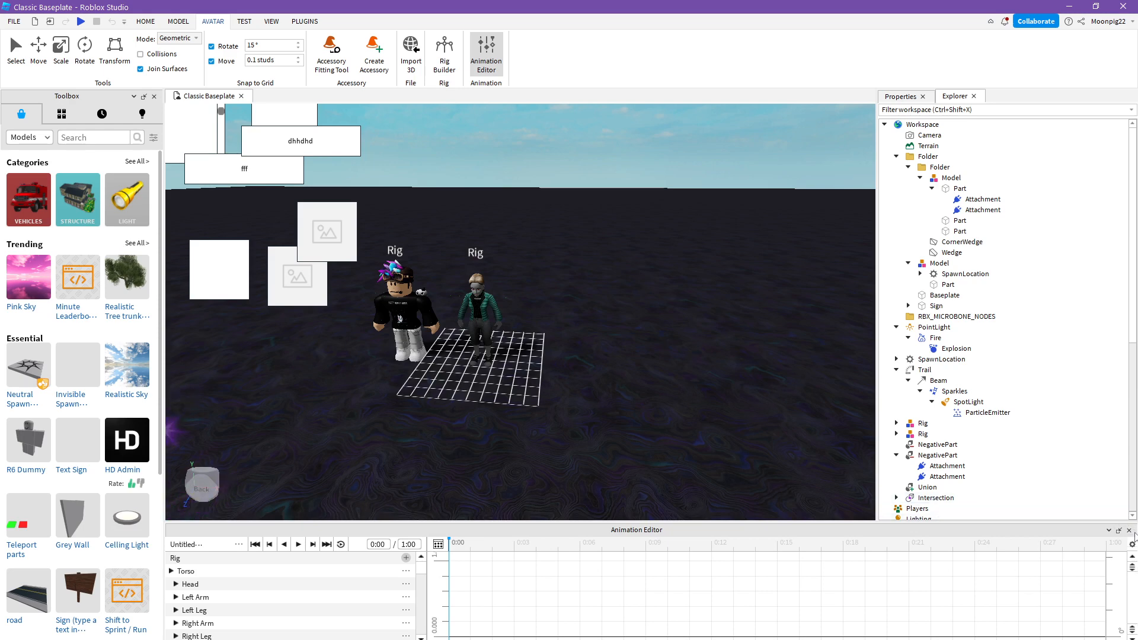
{"action": "left_click", "coordinate": [1129, 530]}
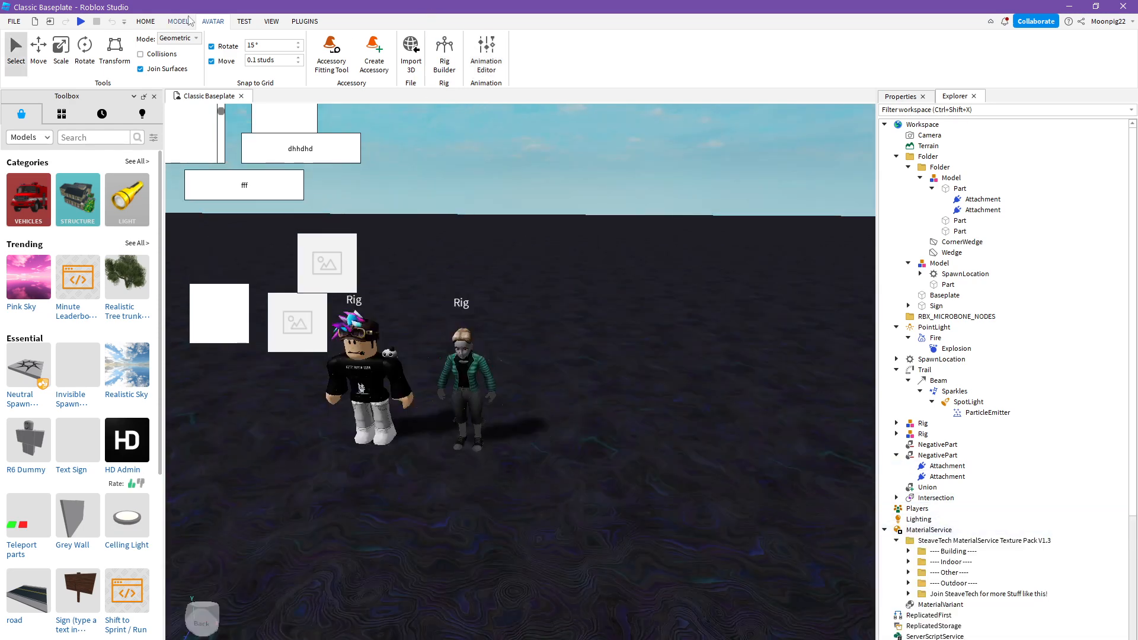
- Turn on device emulation and preview the place and its UI on a Samsung Galaxy S7
{"action": "left_click", "coordinate": [243, 22]}
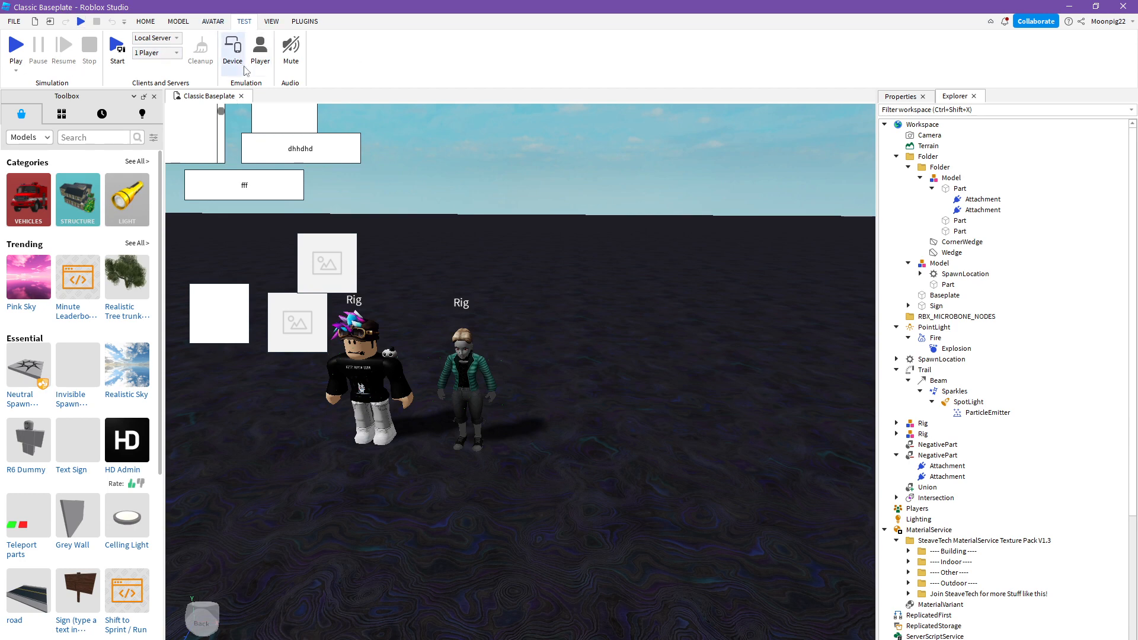
{"action": "left_click", "coordinate": [272, 22]}
{"action": "left_click", "coordinate": [245, 24]}
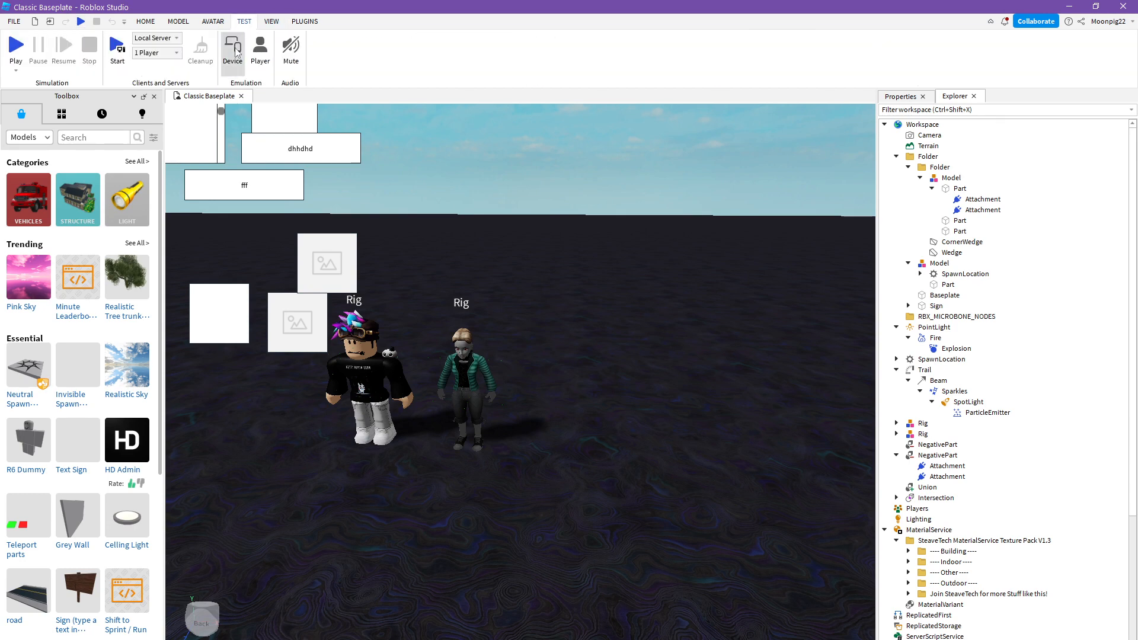
{"action": "left_click", "coordinate": [233, 50]}
{"action": "left_click", "coordinate": [516, 110]}
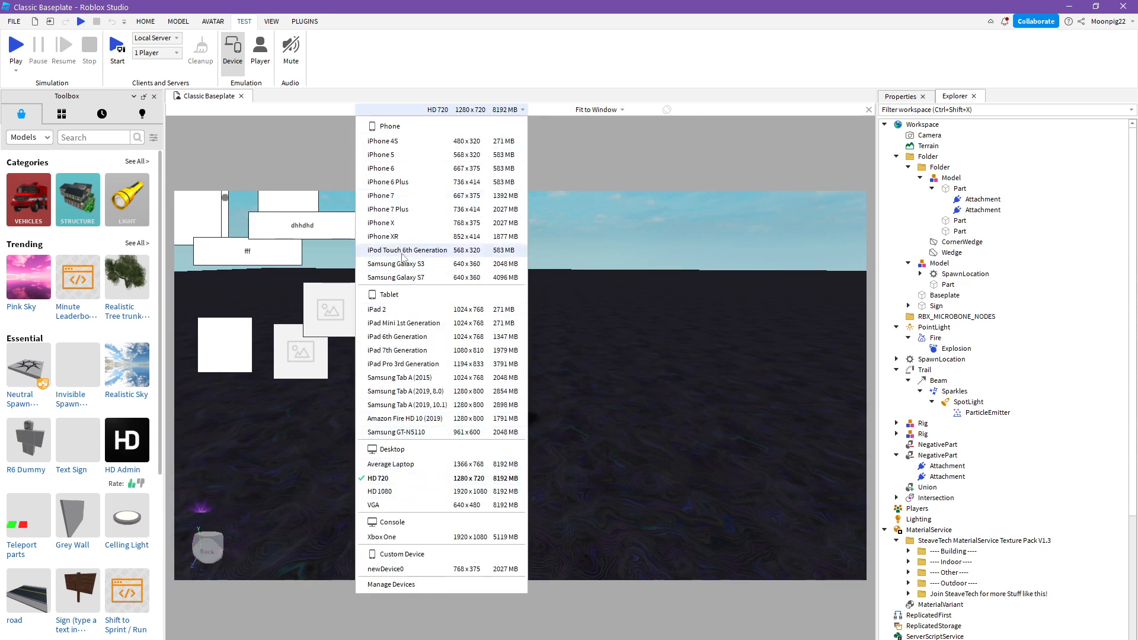
{"action": "left_click", "coordinate": [425, 278]}
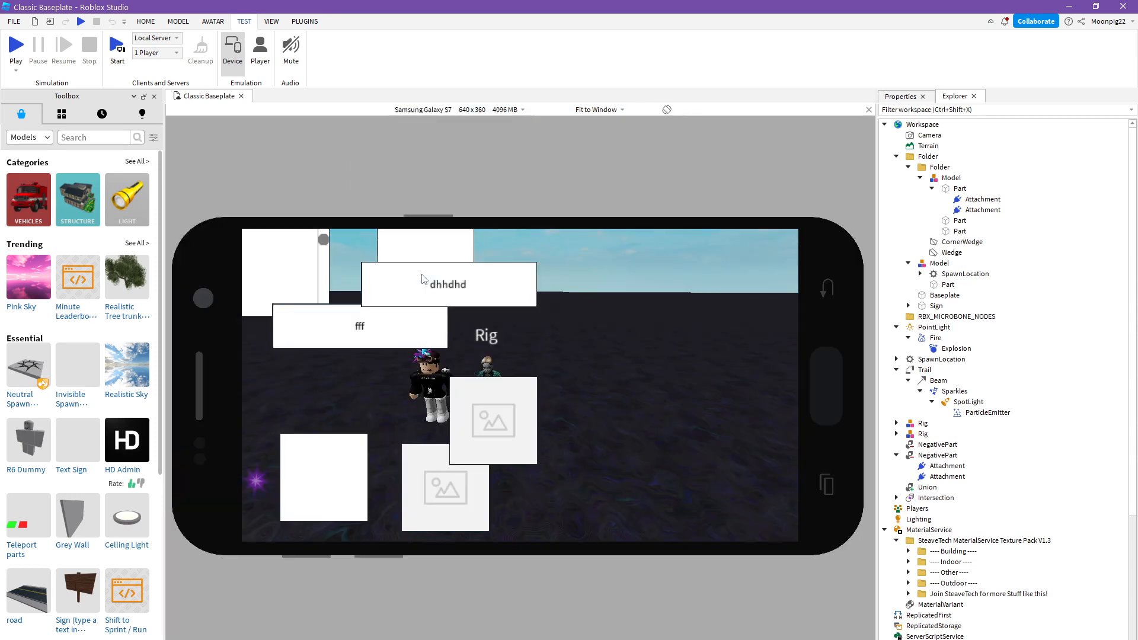
{"action": "right_click_drag", "start_coordinate": [523, 331], "coordinate": [524, 336]}
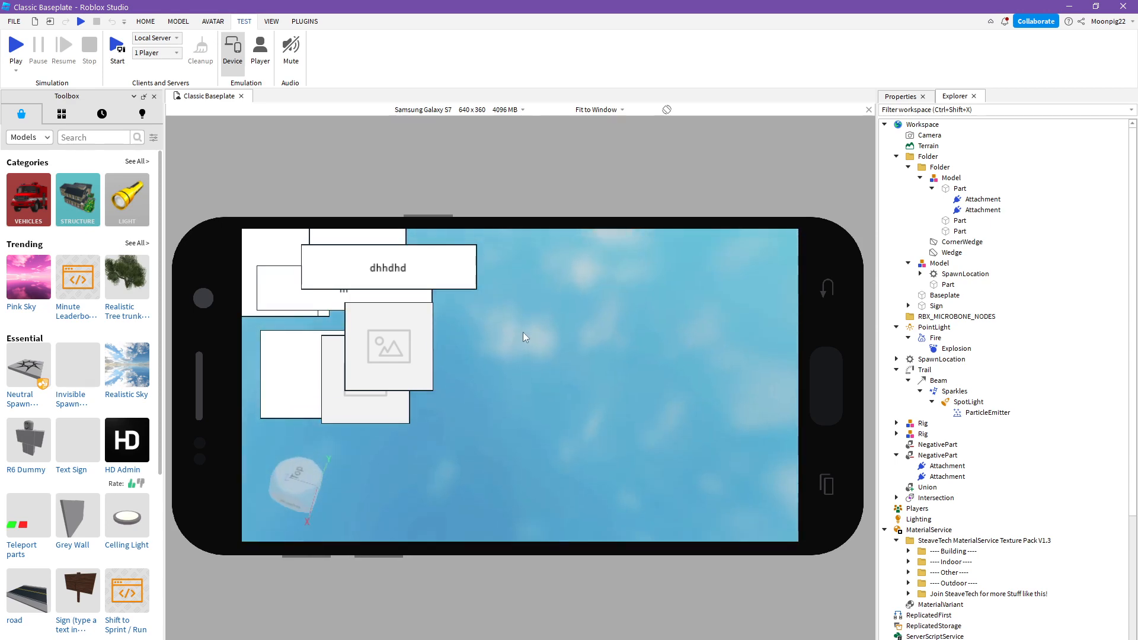
- Preview the place in the HD 1080, HD 720 and VGA desktop emulation profiles in turn
{"action": "left_click", "coordinate": [510, 108]}
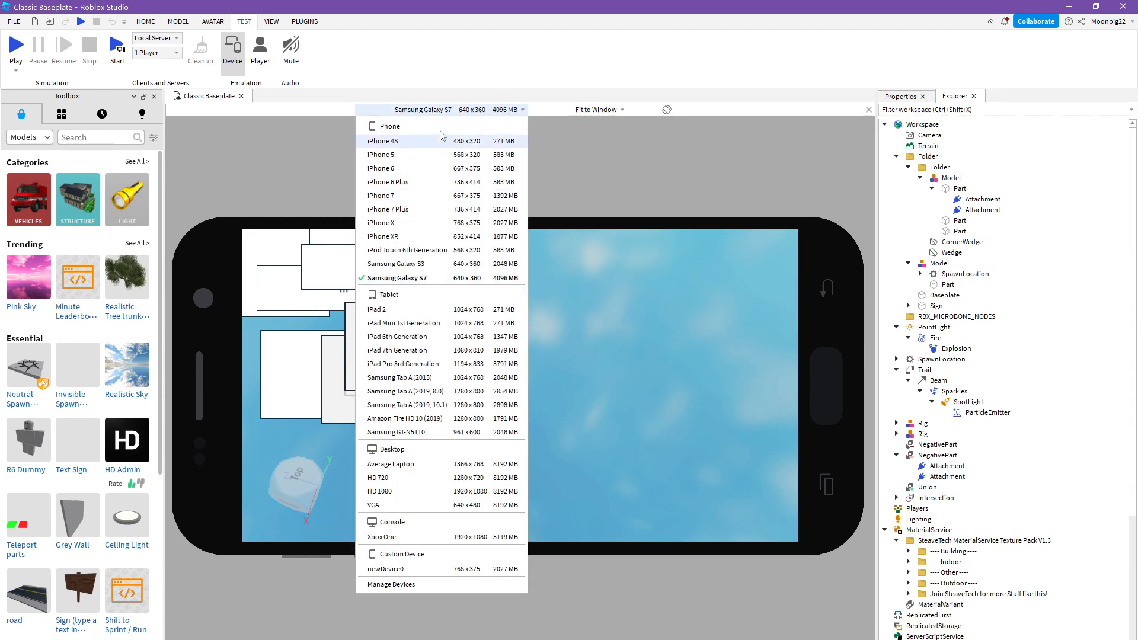
{"action": "left_click", "coordinate": [407, 492]}
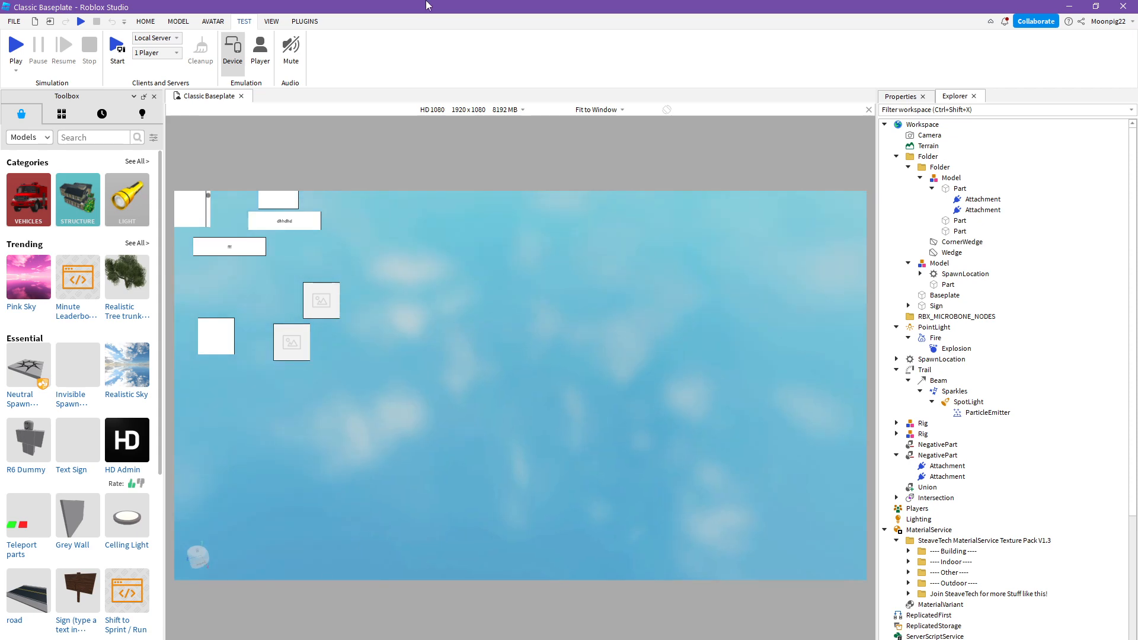
{"action": "left_click", "coordinate": [485, 108]}
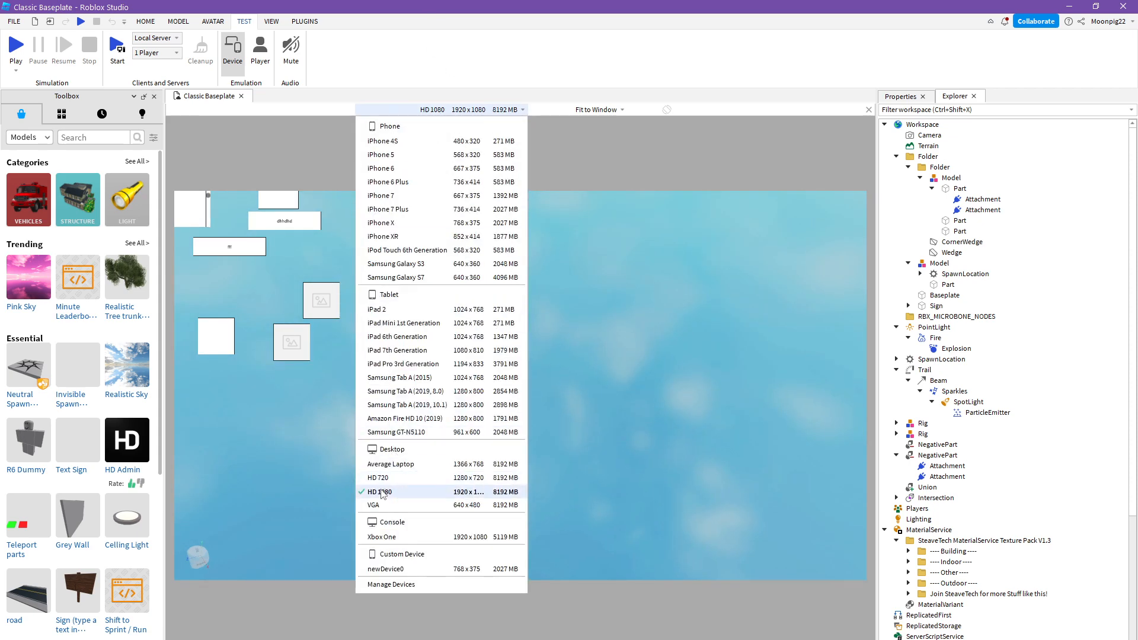
{"action": "left_click", "coordinate": [377, 481]}
{"action": "left_click", "coordinate": [507, 108]}
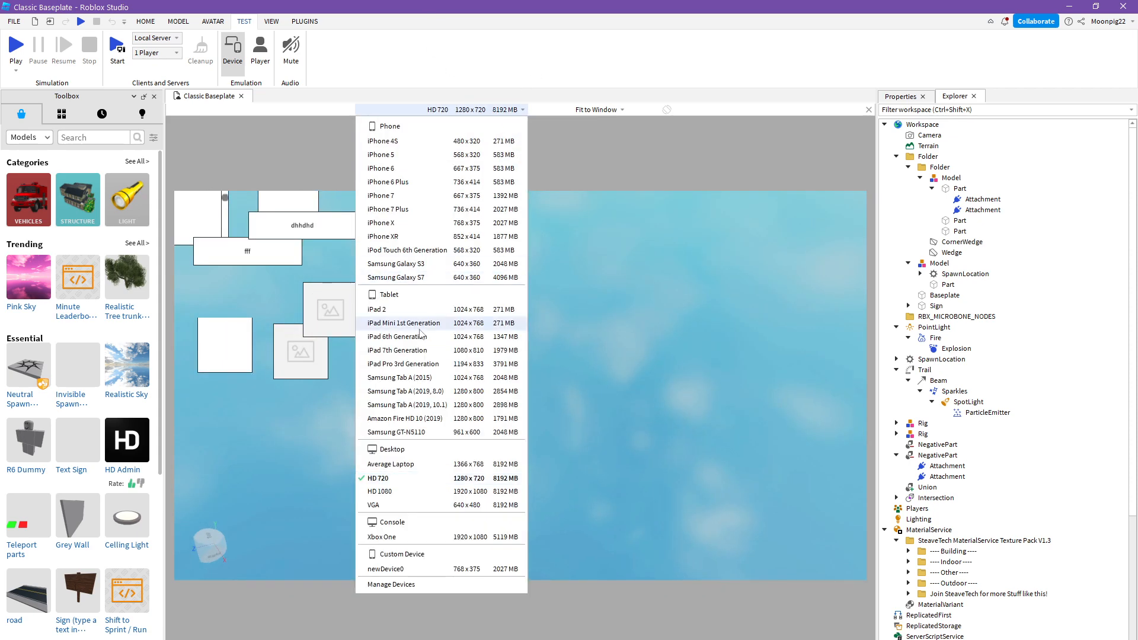
{"action": "left_click", "coordinate": [377, 504]}
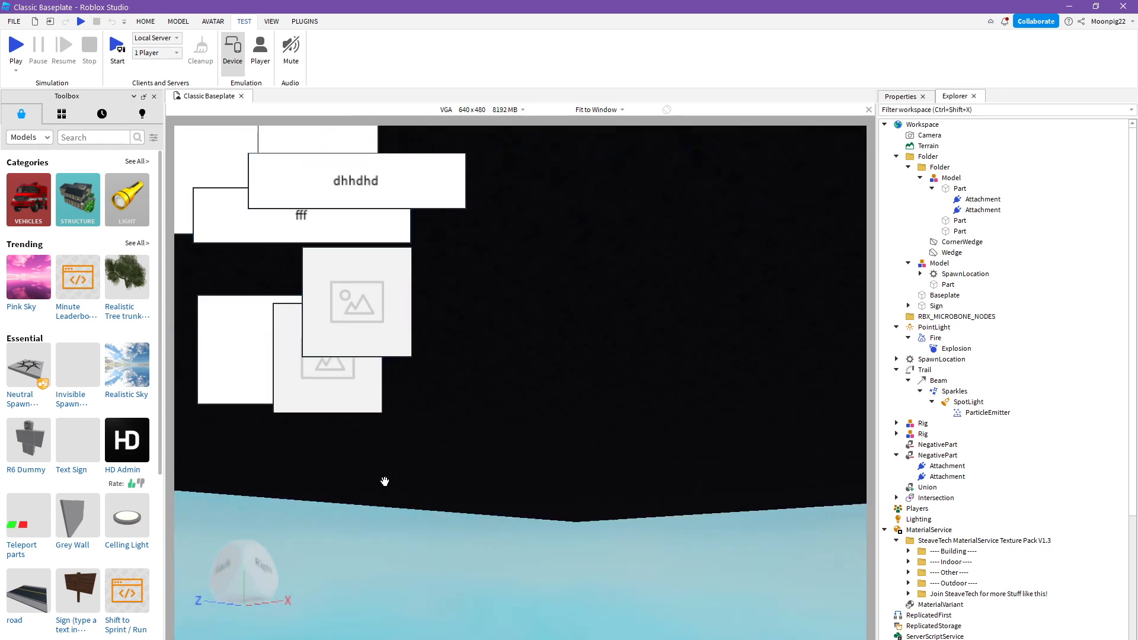
{"action": "right_click_drag", "start_coordinate": [385, 482], "coordinate": [384, 481]}
{"action": "key", "text": "s"}
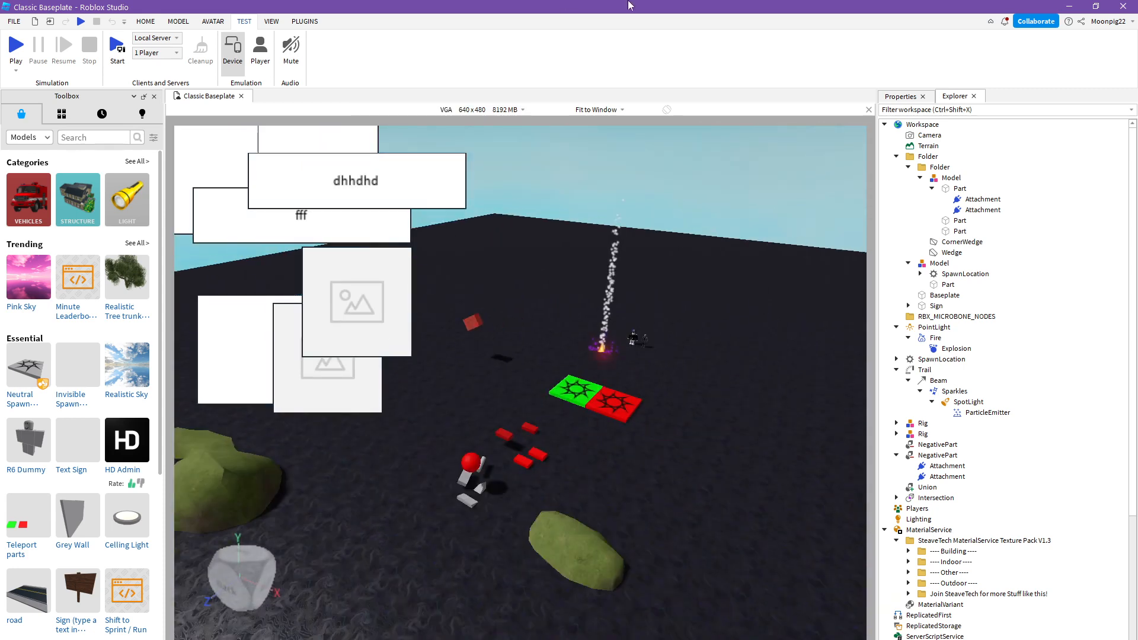
- Turn off device emulation, then show the Player Emulator settings and close them again
{"action": "left_click", "coordinate": [224, 52]}
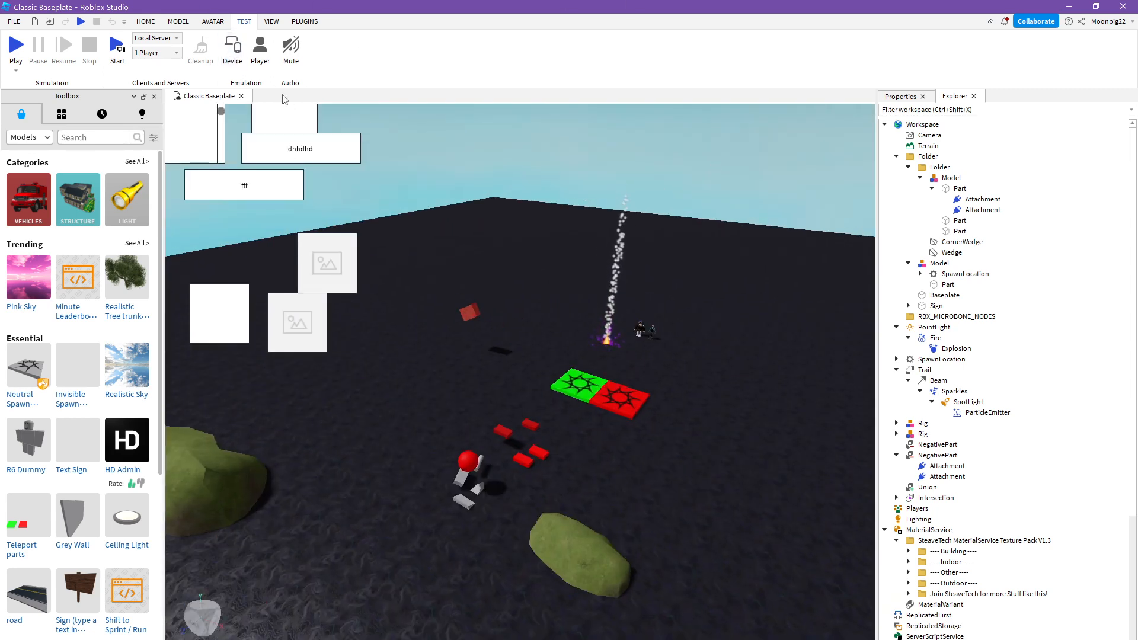
{"action": "left_click", "coordinate": [233, 50]}
{"action": "left_click", "coordinate": [233, 50]}
{"action": "left_click", "coordinate": [266, 52]}
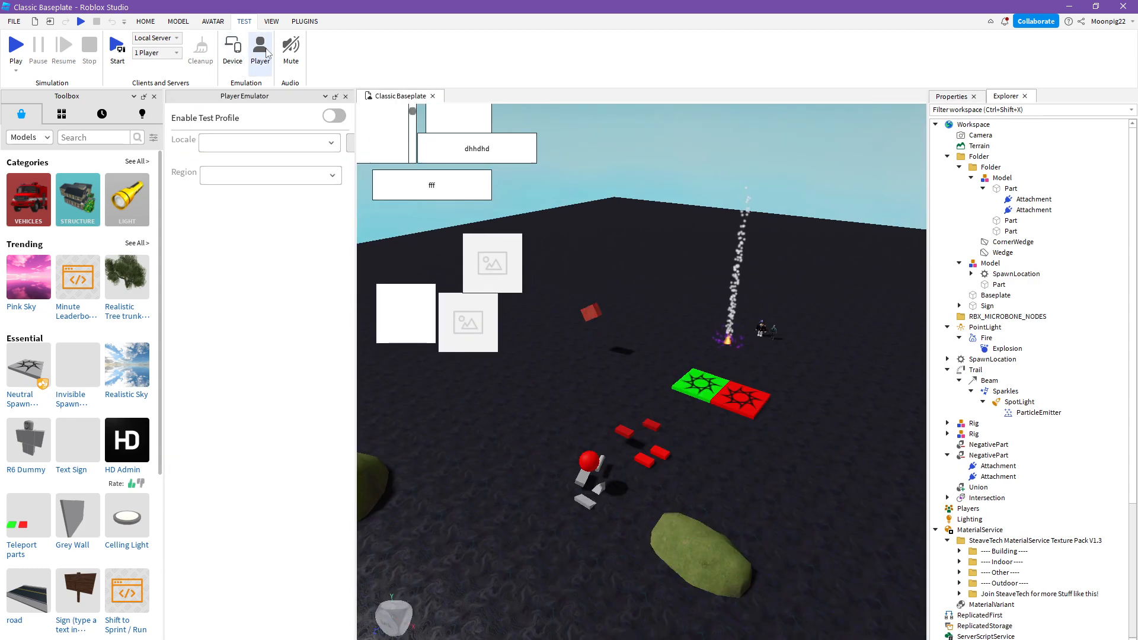
{"action": "left_click", "coordinate": [261, 50]}
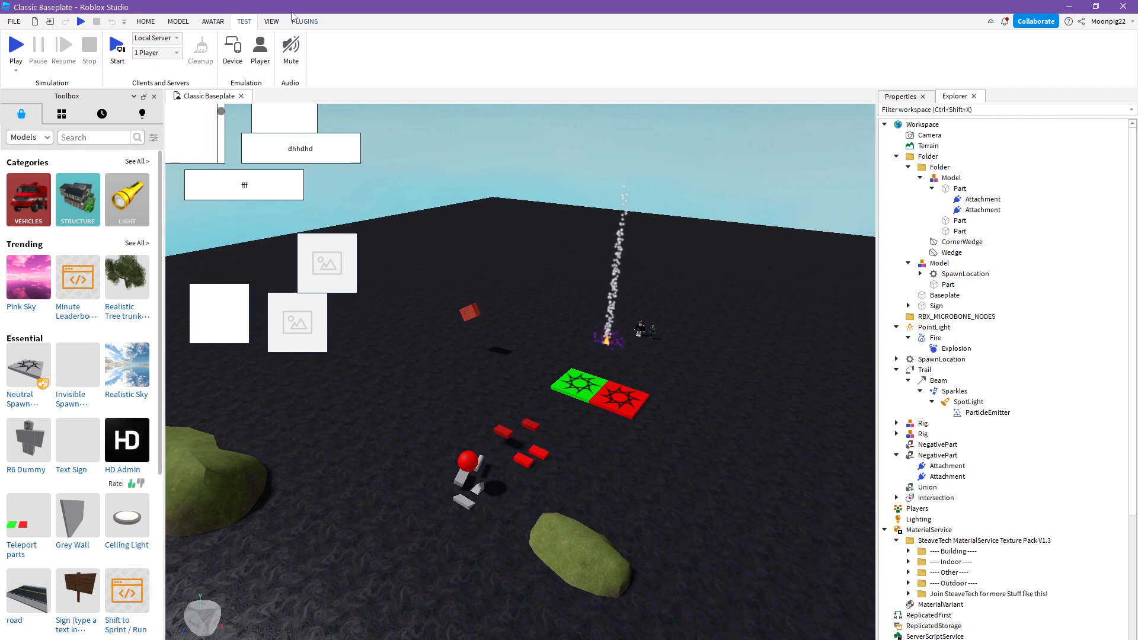
- Show the Tag Editor for a red negative part on the ground, then close the editor and deselect the part
{"action": "left_click", "coordinate": [270, 22]}
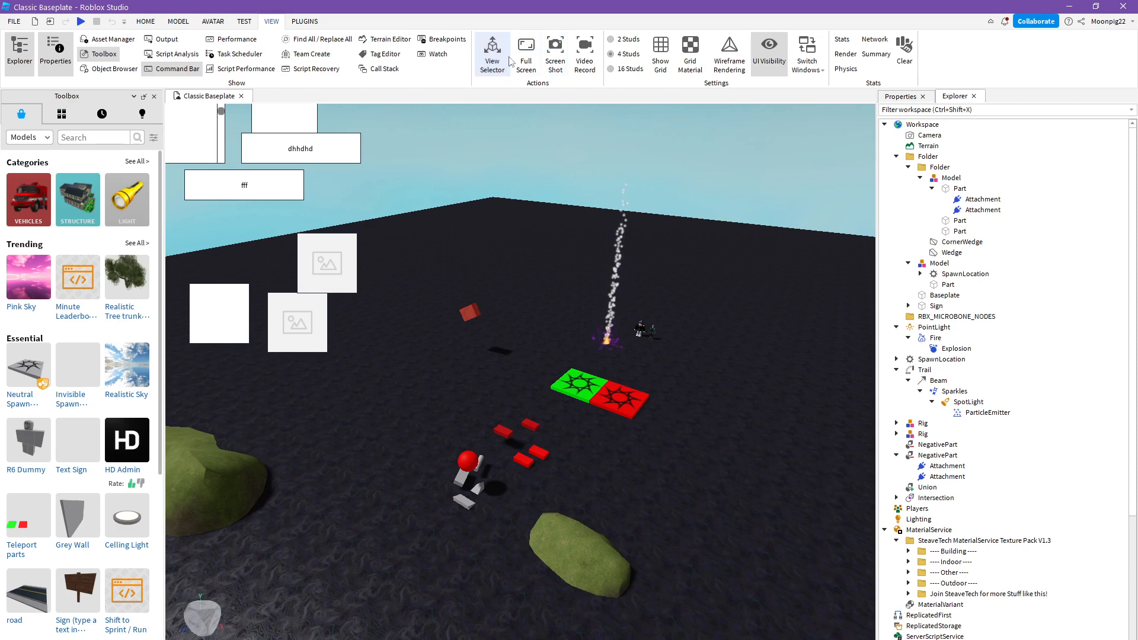
{"action": "left_click", "coordinate": [380, 54]}
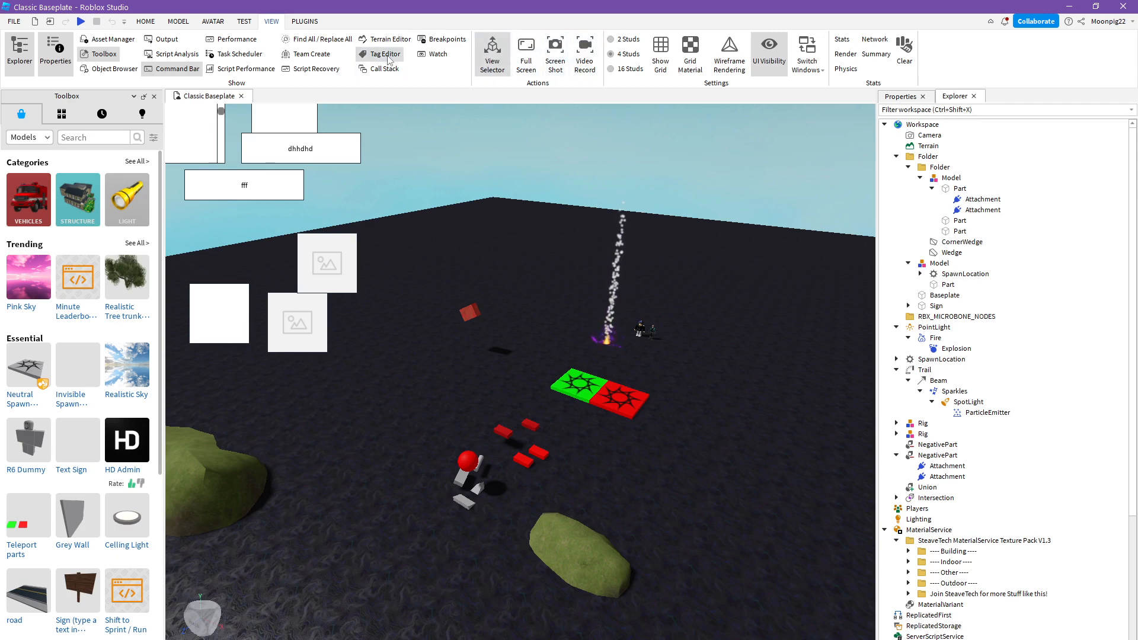
{"action": "scroll", "coordinate": [544, 285], "scroll_direction": "up", "scroll_amount": 3}
{"action": "scroll", "coordinate": [544, 285], "scroll_direction": "down", "scroll_amount": 5}
{"action": "scroll", "coordinate": [696, 367], "scroll_direction": "up", "scroll_amount": 3}
{"action": "right_click_drag", "start_coordinate": [696, 355], "coordinate": [710, 383]}
{"action": "left_click", "coordinate": [501, 459]}
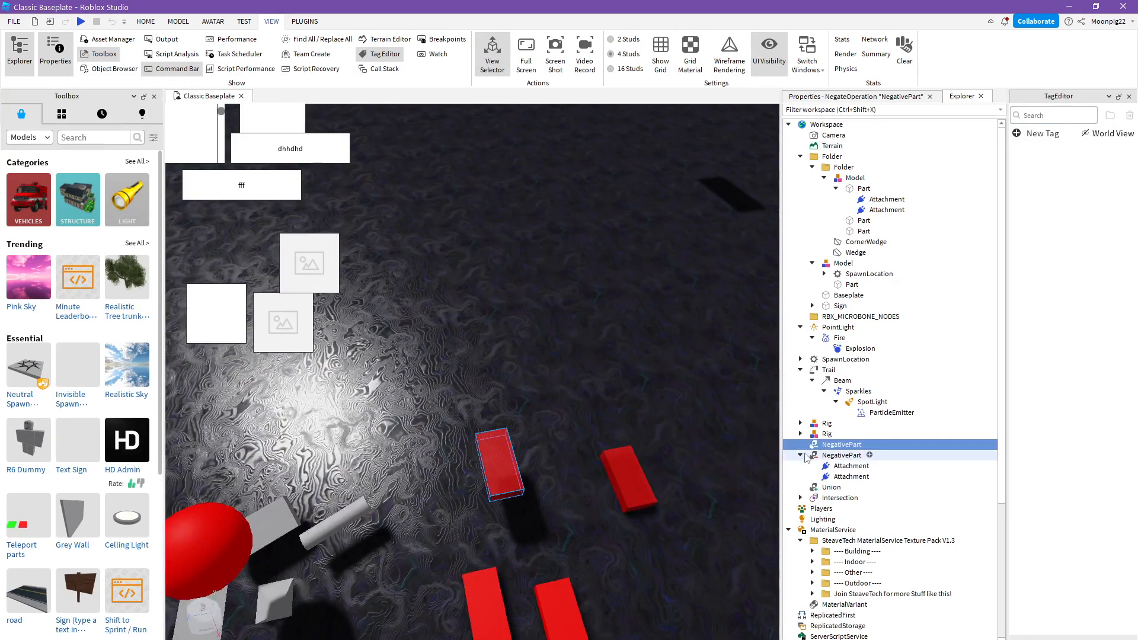
{"action": "left_click", "coordinate": [1032, 116]}
{"action": "left_click", "coordinate": [1035, 134]}
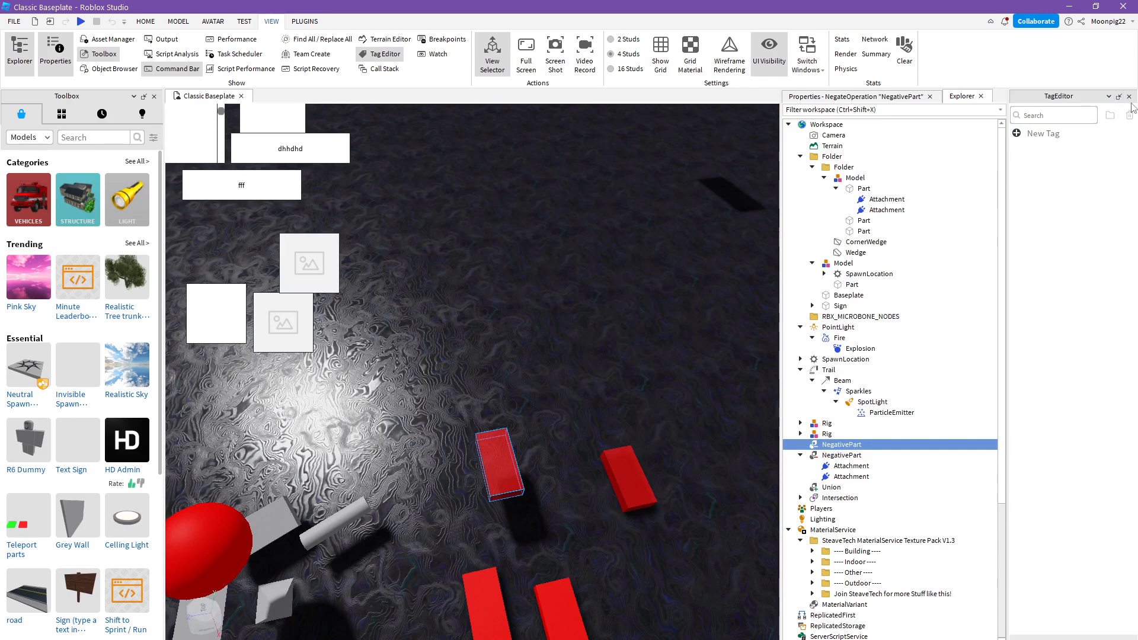
{"action": "left_click", "coordinate": [1130, 96]}
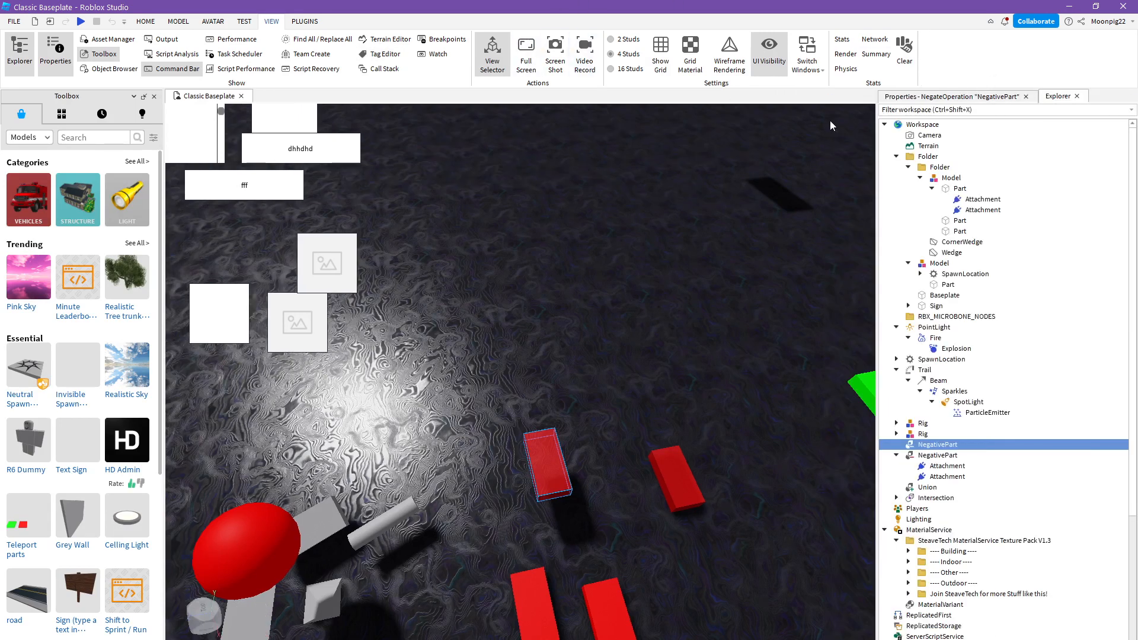
{"action": "right_click_drag", "start_coordinate": [661, 297], "coordinate": [620, 344]}
{"action": "left_click", "coordinate": [613, 317]}
{"action": "scroll", "coordinate": [620, 345], "scroll_direction": "down", "scroll_amount": 3}
{"action": "right_click_drag", "start_coordinate": [607, 432], "coordinate": [511, 378]}
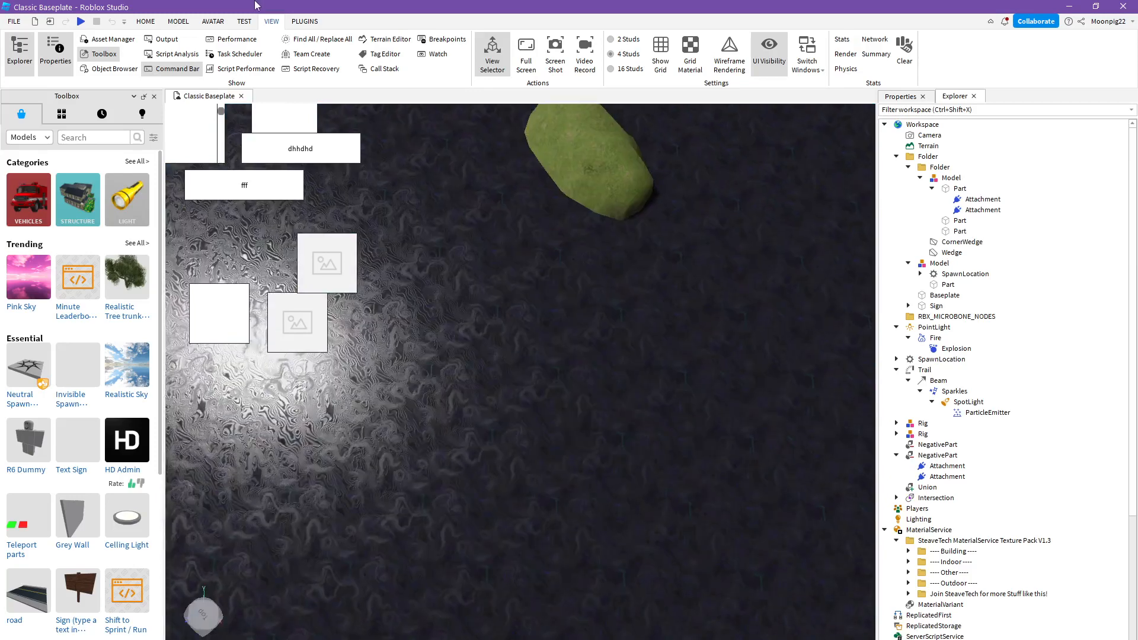
- Spawn the default character with the Load Character plugin, close its dialog and find the character near the fire
{"action": "left_click", "coordinate": [295, 21]}
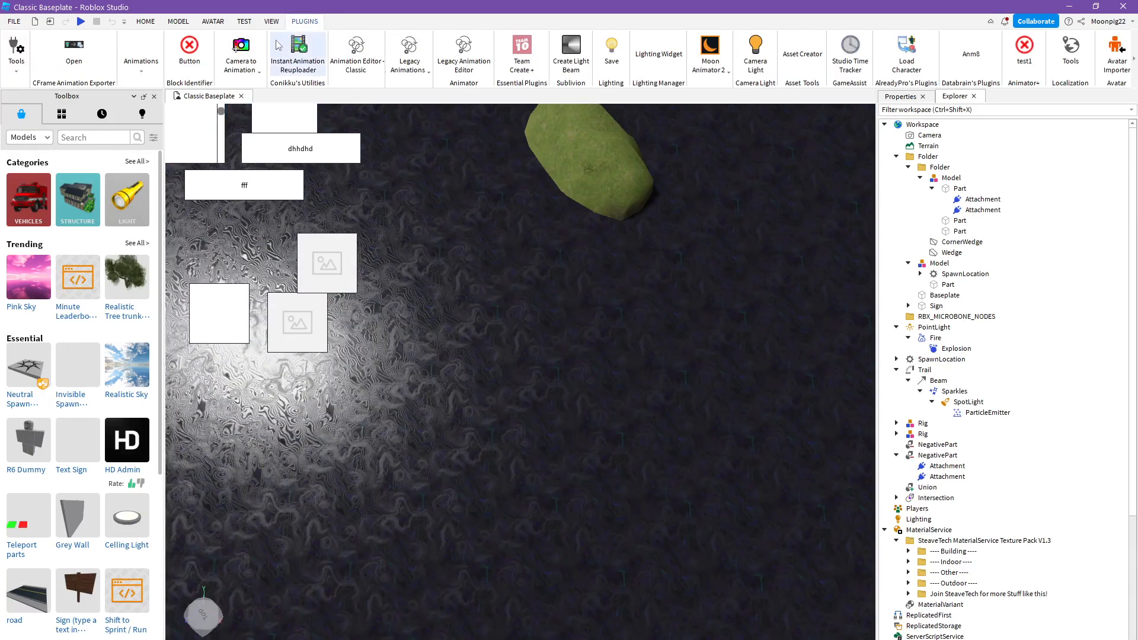
{"action": "left_click", "coordinate": [906, 67]}
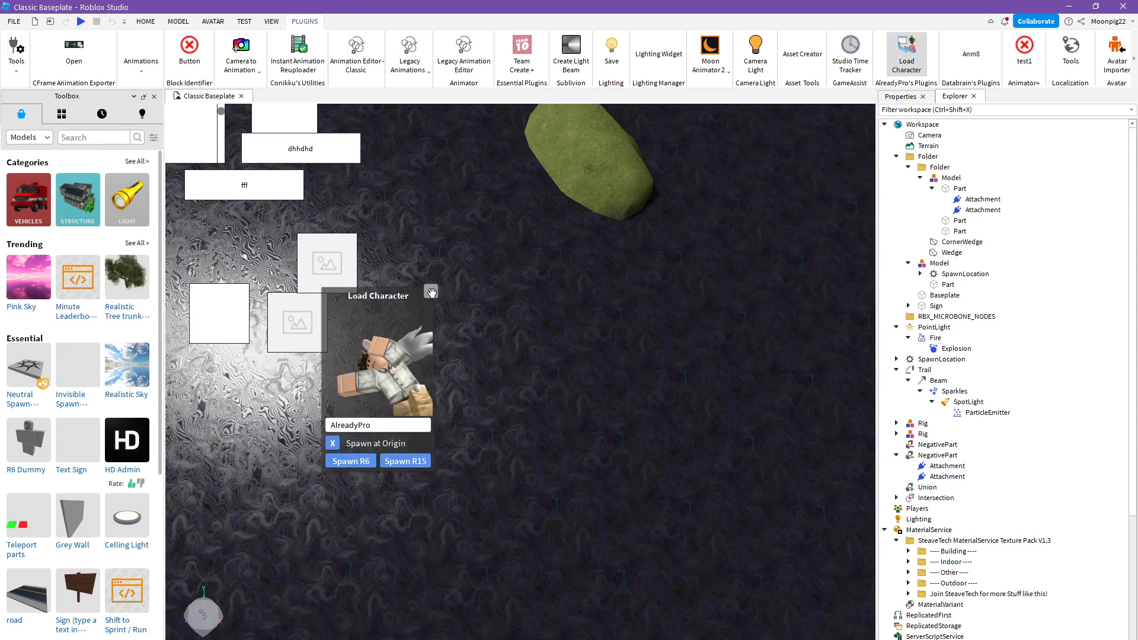
{"action": "left_click", "coordinate": [432, 292]}
{"action": "right_click_drag", "start_coordinate": [569, 336], "coordinate": [579, 361]}
{"action": "left_click", "coordinate": [572, 339]}
{"action": "key", "text": "w"}
{"action": "key", "text": "w"}
{"action": "key", "text": "s"}
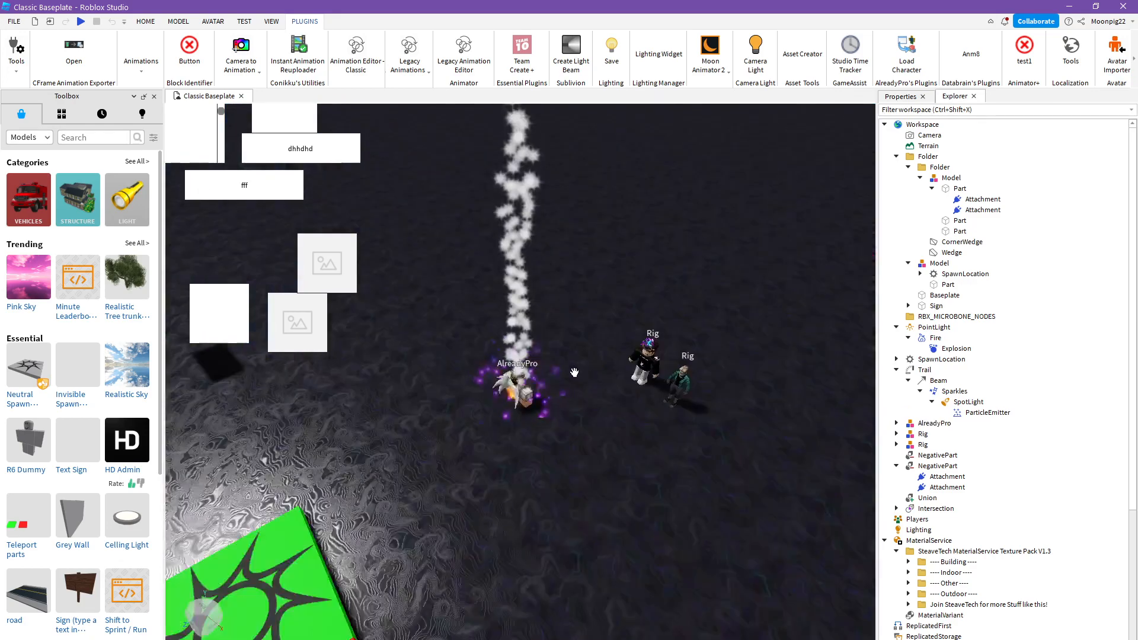
- Move the loaded character off the fire to the ground beside it, deselect it and view the whole baseplate
{"action": "left_click", "coordinate": [537, 398]}
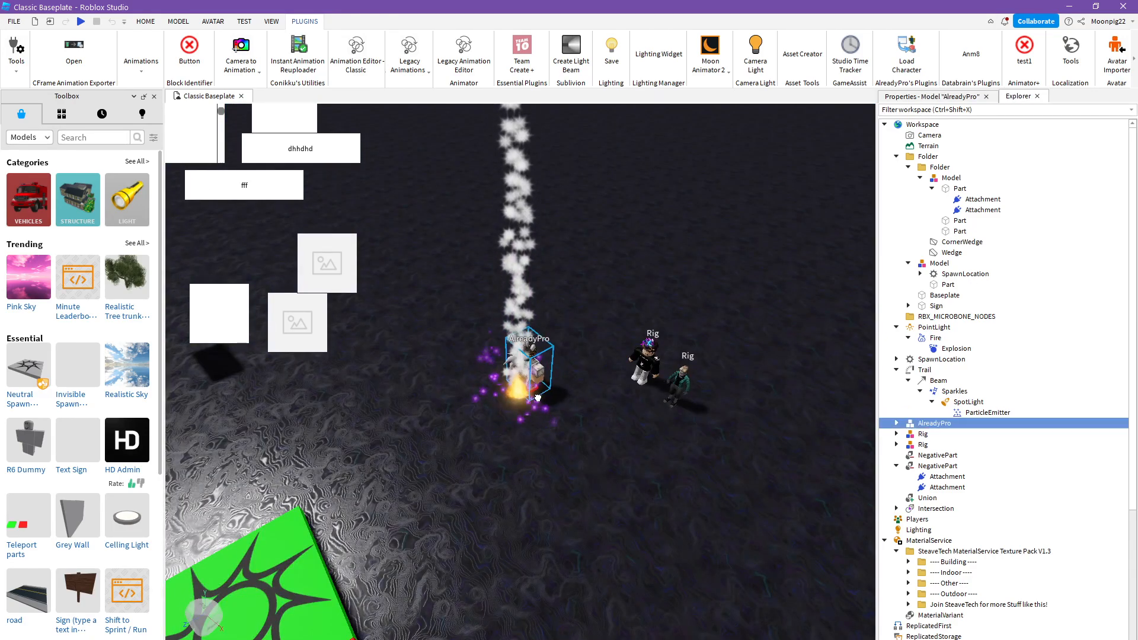
{"action": "left_click_drag", "start_coordinate": [538, 399], "coordinate": [640, 473]}
{"action": "key", "text": "d"}
{"action": "key", "text": "e"}
{"action": "left_click", "coordinate": [630, 522]}
{"action": "key", "text": "w"}
{"action": "right_click_drag", "start_coordinate": [634, 522], "coordinate": [639, 524]}
{"action": "left_click_drag", "start_coordinate": [572, 437], "coordinate": [560, 564]}
{"action": "key", "text": "s"}
{"action": "right_click_drag", "start_coordinate": [559, 563], "coordinate": [563, 566]}
{"action": "left_click", "coordinate": [563, 565]}
{"action": "scroll", "coordinate": [563, 565], "scroll_direction": "down", "scroll_amount": 5}
{"action": "scroll", "coordinate": [562, 566], "scroll_direction": "down", "scroll_amount": 8}
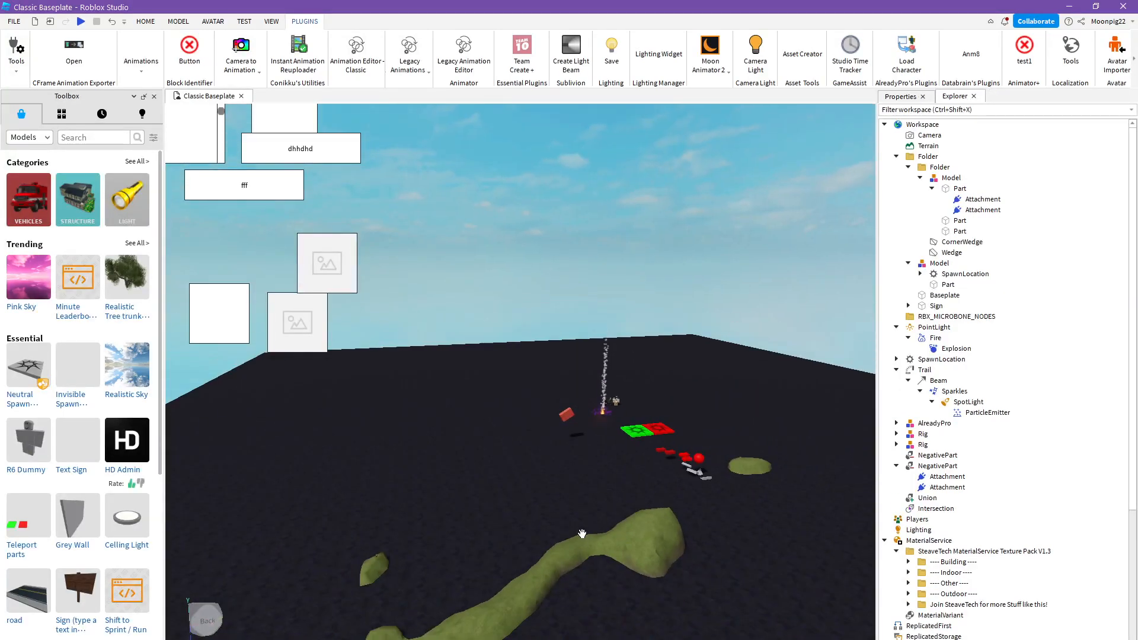
{"action": "left_click", "coordinate": [147, 21]}
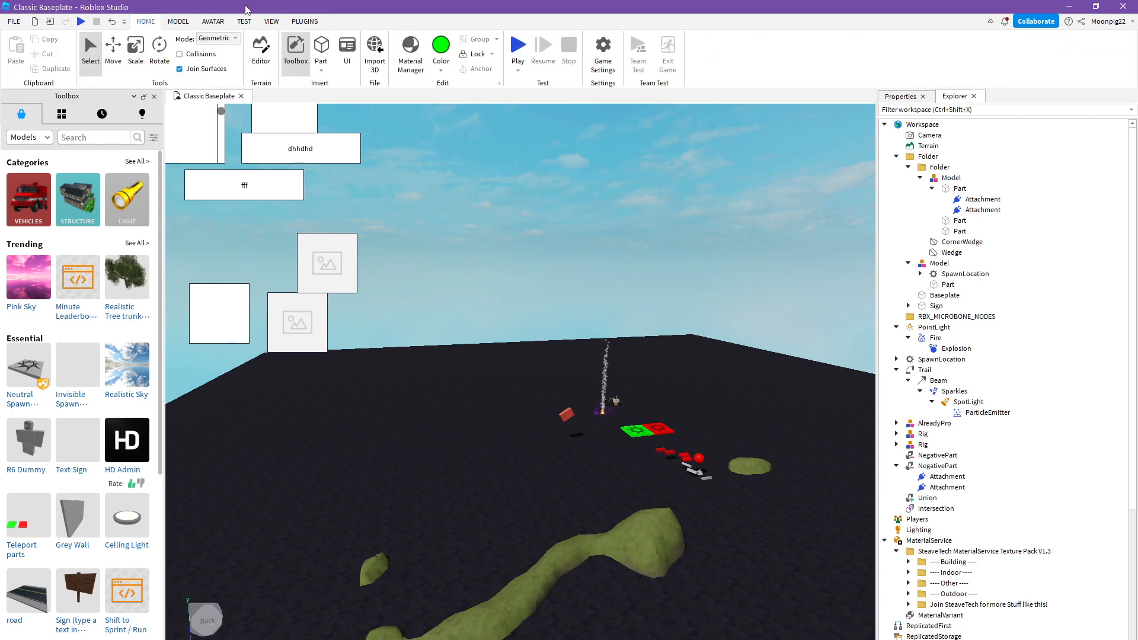
{"action": "left_click", "coordinate": [14, 21]}
{"action": "left_click", "coordinate": [619, 639]}
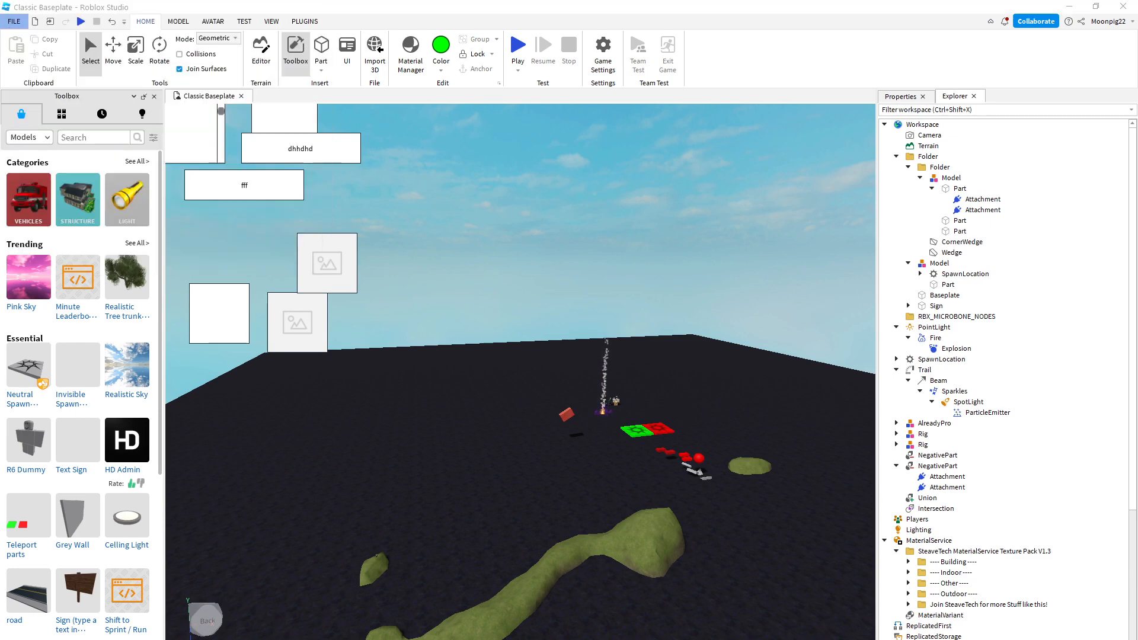